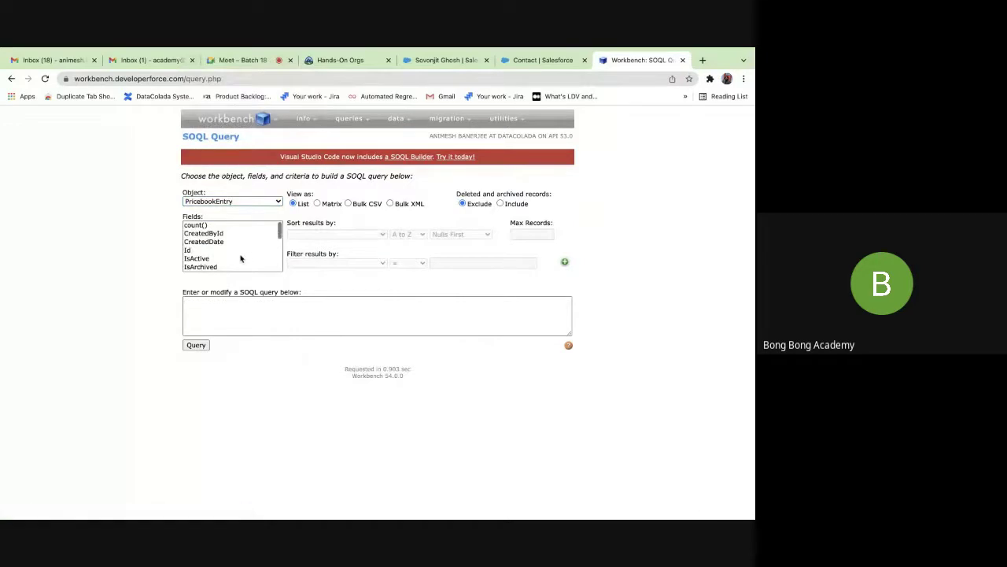
Query Id, Name, Pricebook2Id, Product2Id and UnitPrice from PricebookEntry, returning 34 records.
{"action": "left_click", "coordinate": [202, 250]}
{"action": "scroll", "coordinate": [210, 255], "scroll_direction": "down", "scroll_amount": 2}
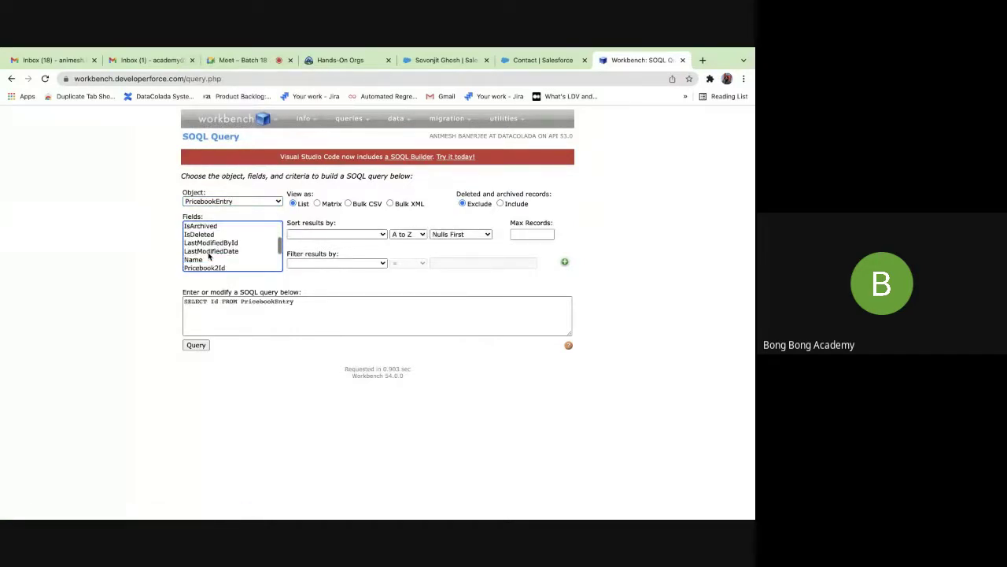
{"action": "left_click", "coordinate": [205, 259], "text": "super"}
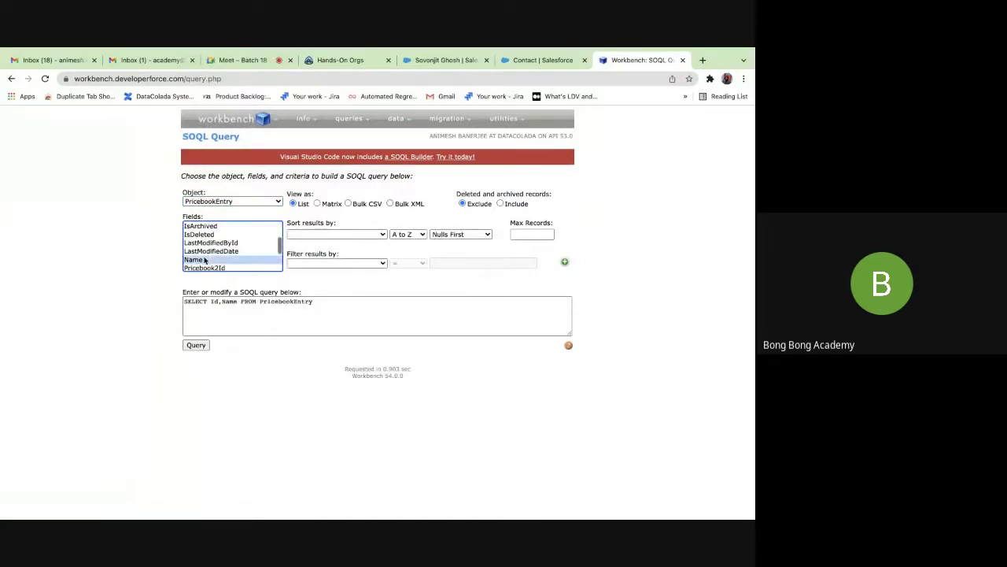
{"action": "scroll", "coordinate": [204, 259], "scroll_direction": "down", "scroll_amount": 2}
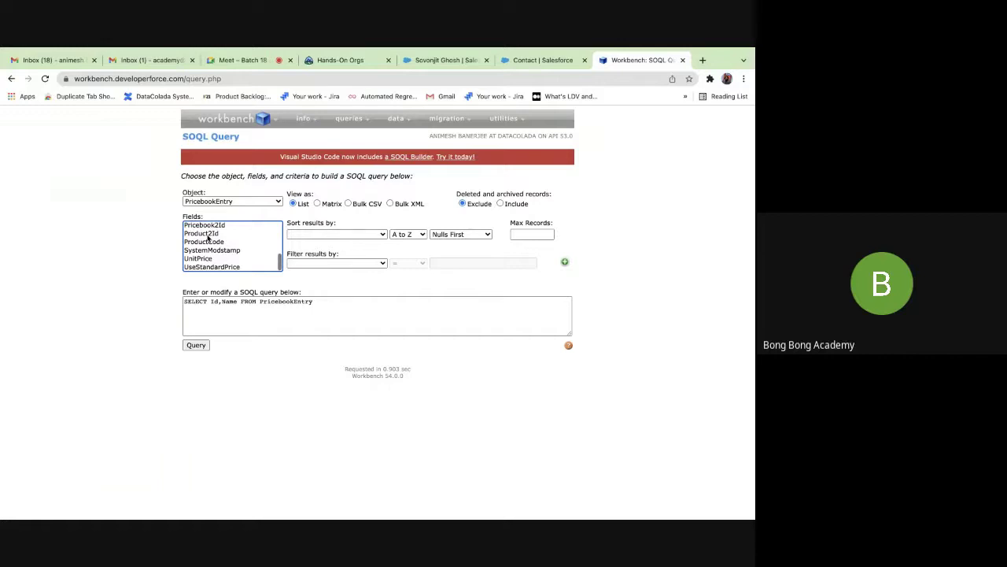
{"action": "left_click", "coordinate": [207, 236], "text": "super"}
{"action": "left_click", "coordinate": [213, 226], "text": "super"}
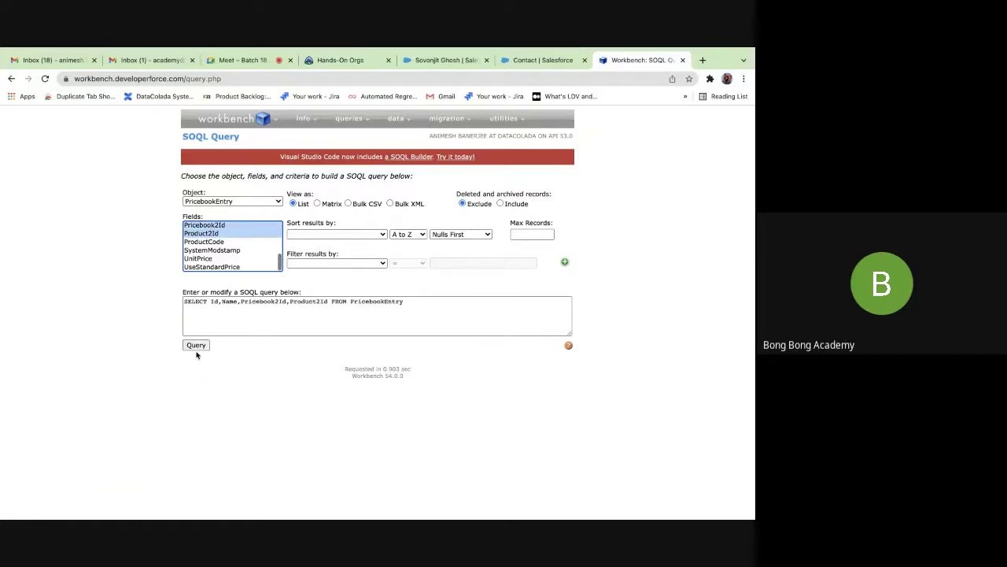
{"action": "left_click", "coordinate": [204, 258], "text": "super"}
{"action": "scroll", "coordinate": [205, 259], "scroll_direction": "up", "scroll_amount": 3}
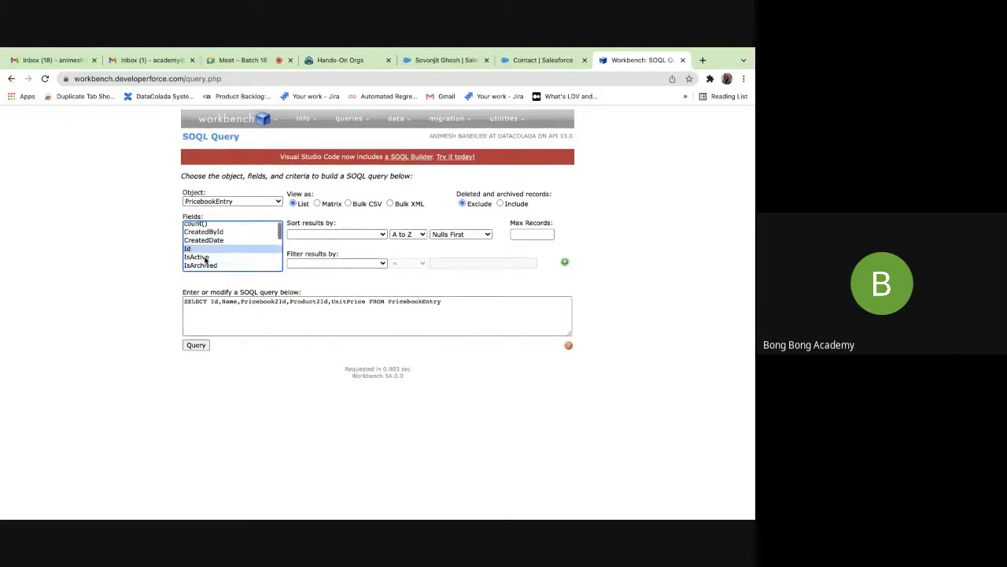
{"action": "left_click", "coordinate": [195, 345]}
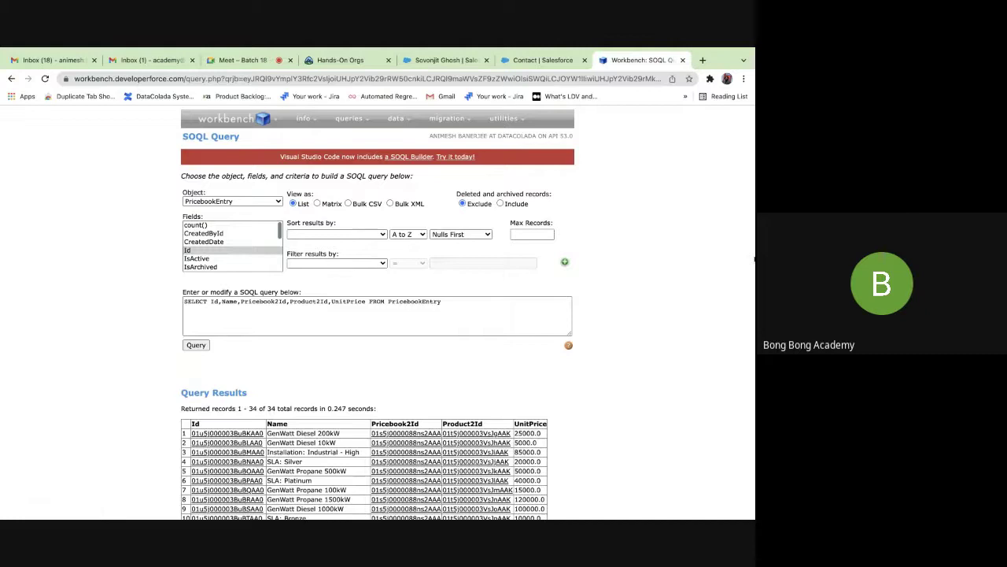
Replace Pricebook2Id and Product2Id with Pricebook2.Name and Product2.Name in the SOQL and rerun it.
{"action": "scroll", "coordinate": [377, 314], "scroll_direction": "down", "scroll_amount": 5}
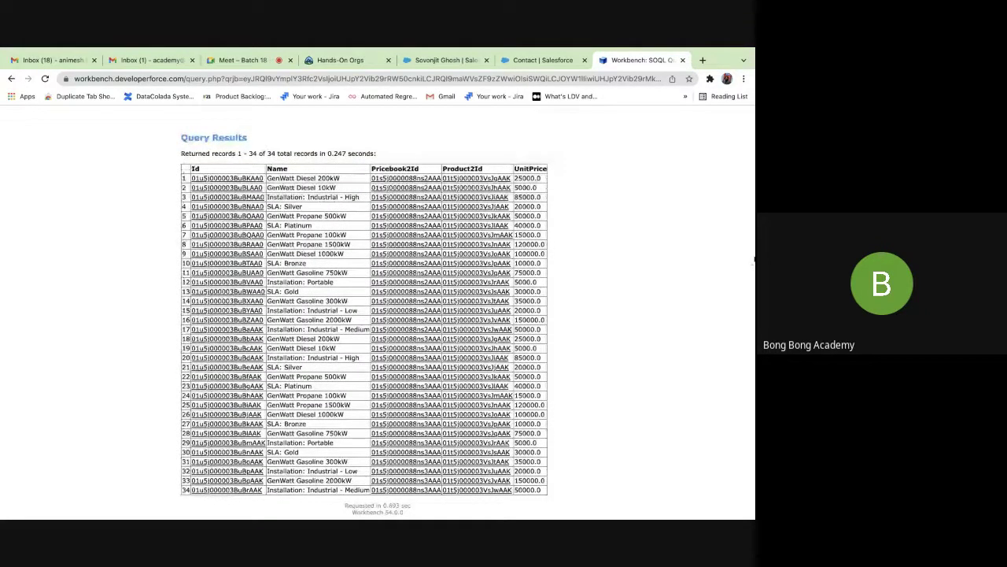
{"action": "scroll", "coordinate": [754, 258], "scroll_direction": "up", "scroll_amount": 3}
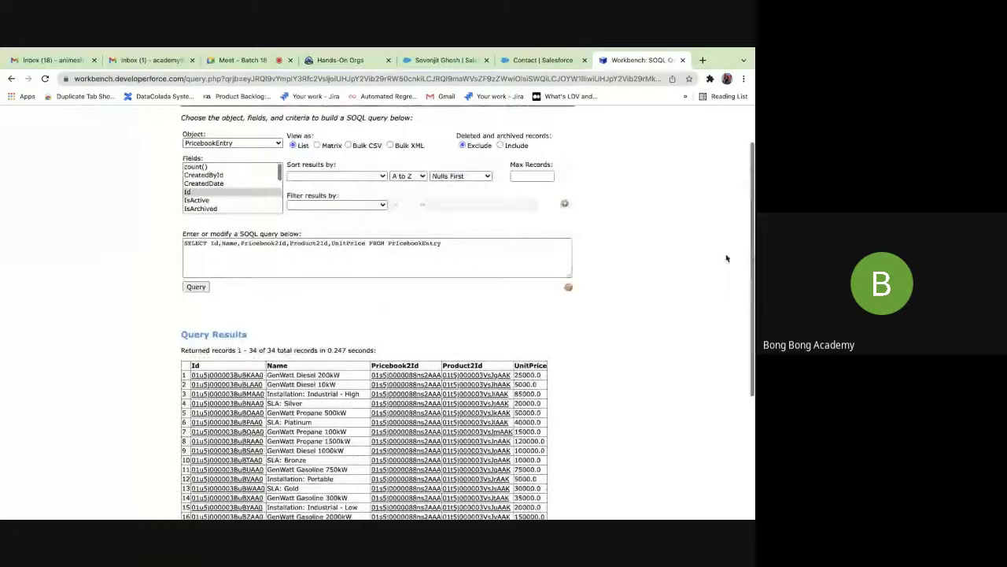
{"action": "left_click", "coordinate": [288, 244]}
{"action": "key", "text": "BackSpace"}
{"action": "key", "text": "BackSpace"}
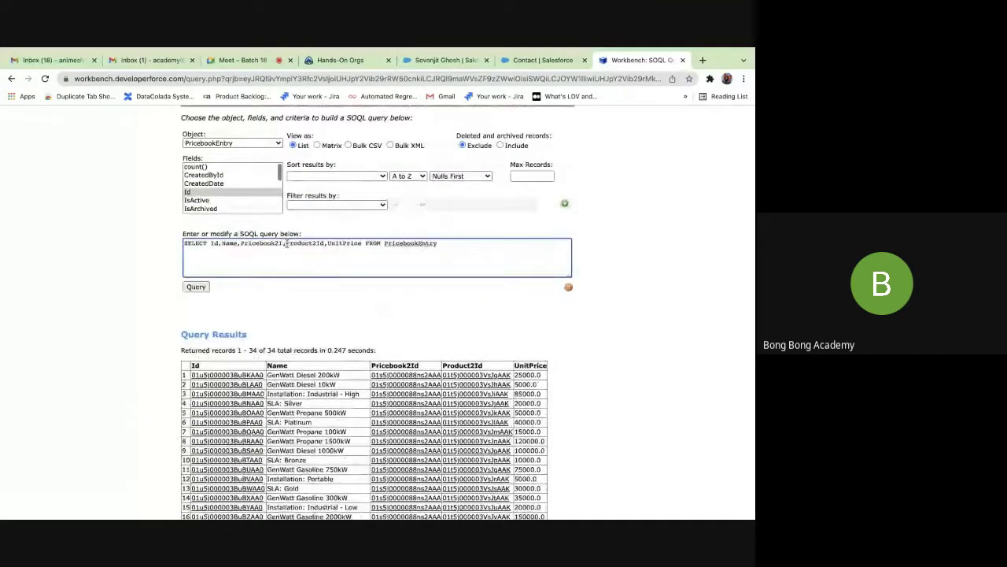
{"action": "type", "text": ".Name"}
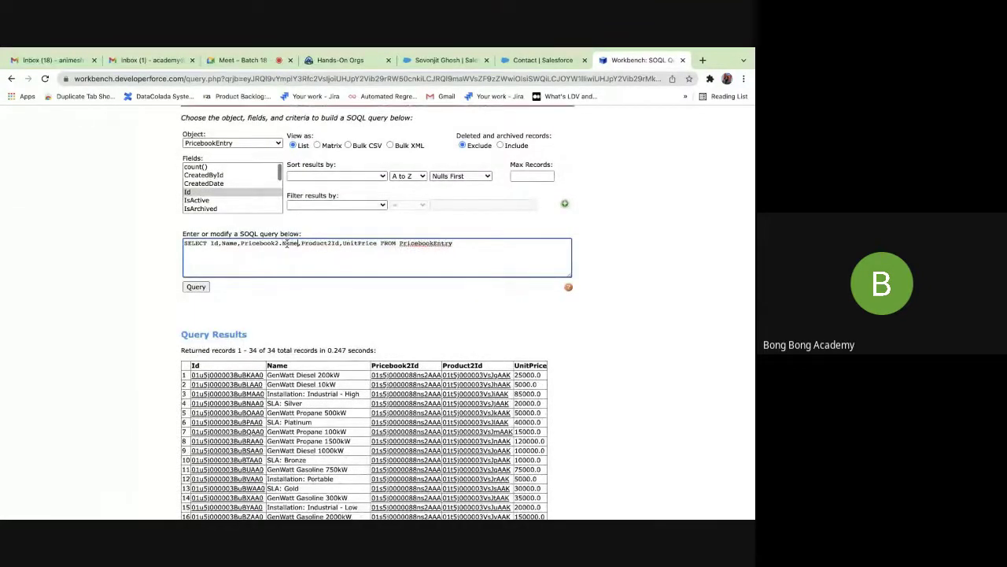
{"action": "left_click", "coordinate": [337, 245]}
{"action": "key", "text": "BackSpace"}
{"action": "key", "text": "BackSpace"}
{"action": "type", "text": ".Name"}
{"action": "left_click", "coordinate": [194, 288]}
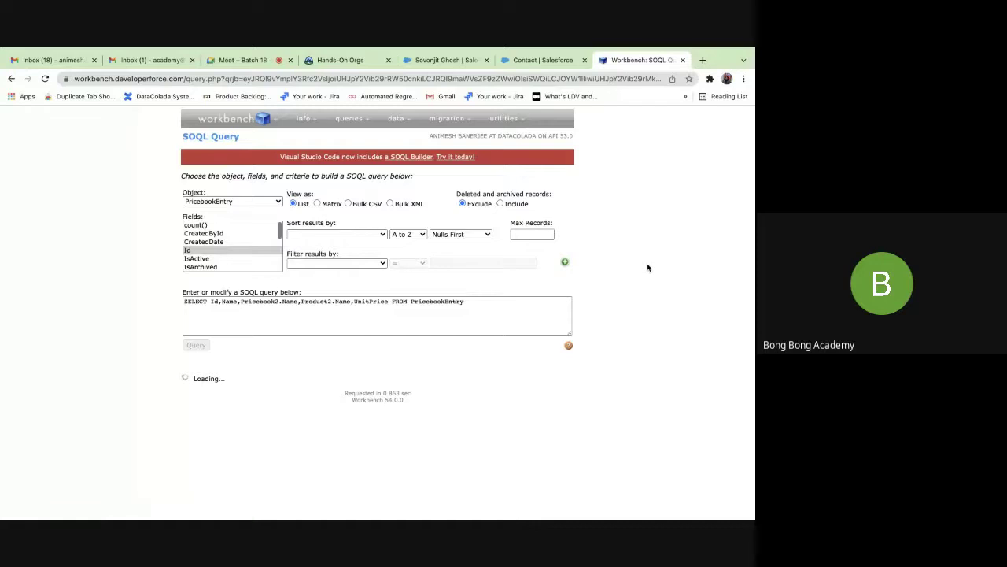
{"action": "scroll", "coordinate": [648, 267], "scroll_direction": "down", "scroll_amount": 4}
{"action": "scroll", "coordinate": [647, 267], "scroll_direction": "up", "scroll_amount": 1}
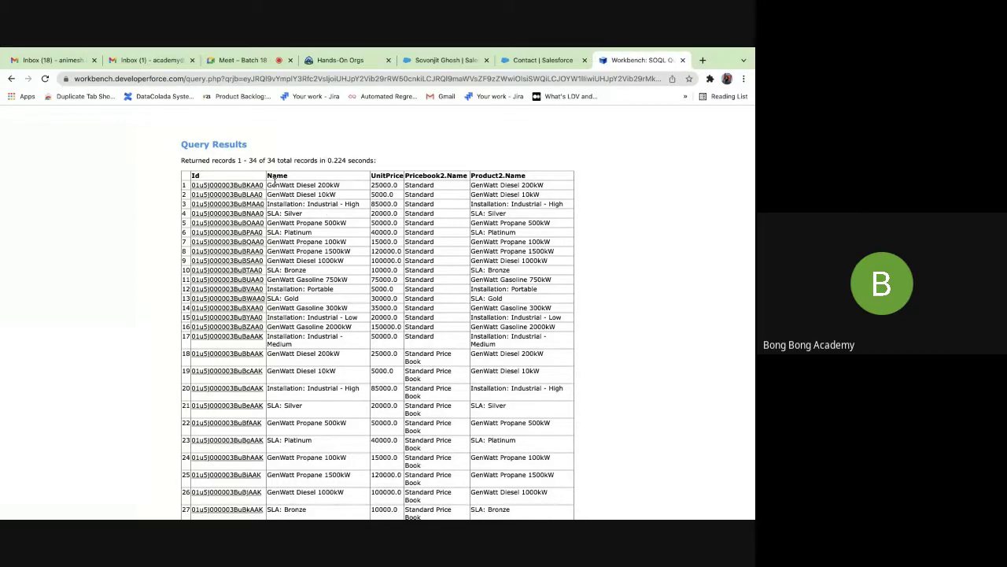
{"action": "left_click_drag", "start_coordinate": [538, 185], "coordinate": [470, 185]}
{"action": "left_click", "coordinate": [304, 185]}
{"action": "left_click_drag", "start_coordinate": [290, 187], "coordinate": [355, 517]}
{"action": "left_click", "coordinate": [738, 439]}
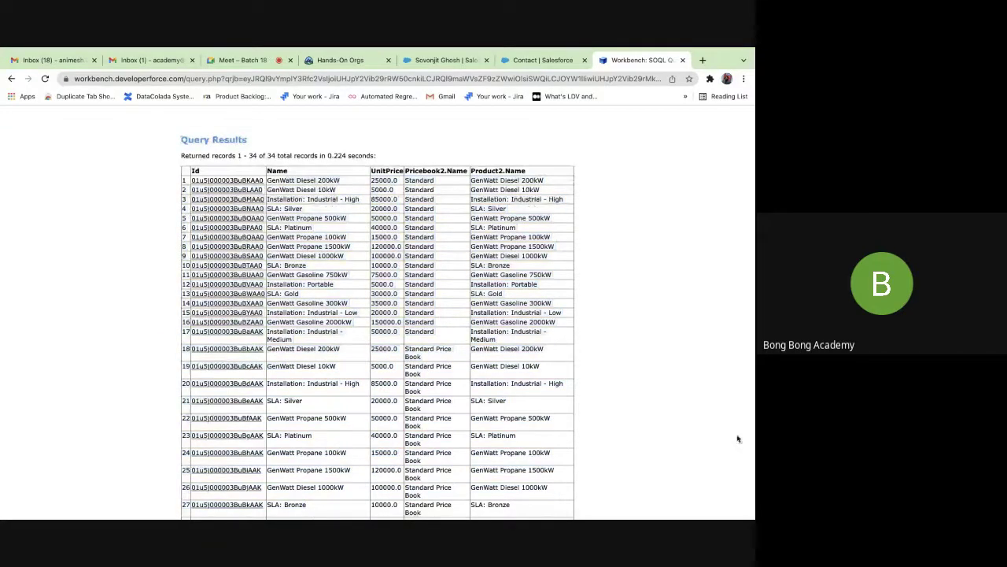
{"action": "scroll", "coordinate": [725, 440], "scroll_direction": "down", "scroll_amount": 5}
{"action": "scroll", "coordinate": [708, 441], "scroll_direction": "up", "scroll_amount": 5}
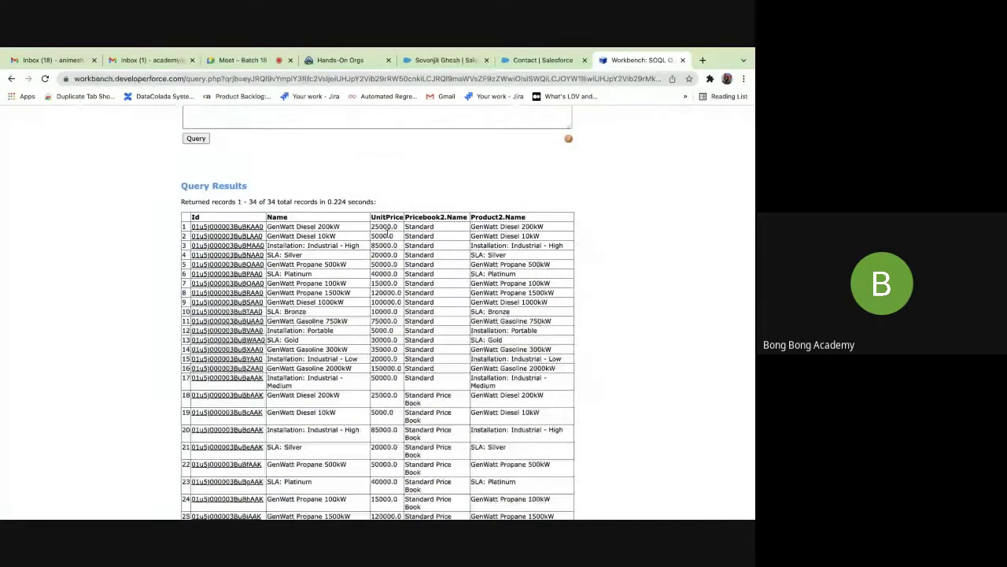
{"action": "scroll", "coordinate": [393, 222], "scroll_direction": "up", "scroll_amount": 3}
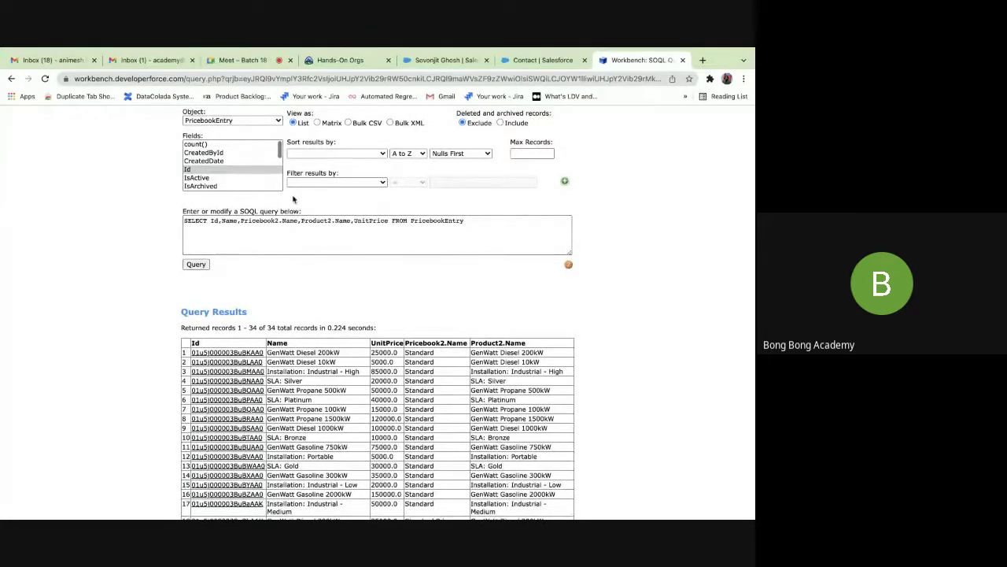
{"action": "left_click", "coordinate": [238, 120]}
{"action": "scroll", "coordinate": [237, 155], "scroll_direction": "down", "scroll_amount": 15}
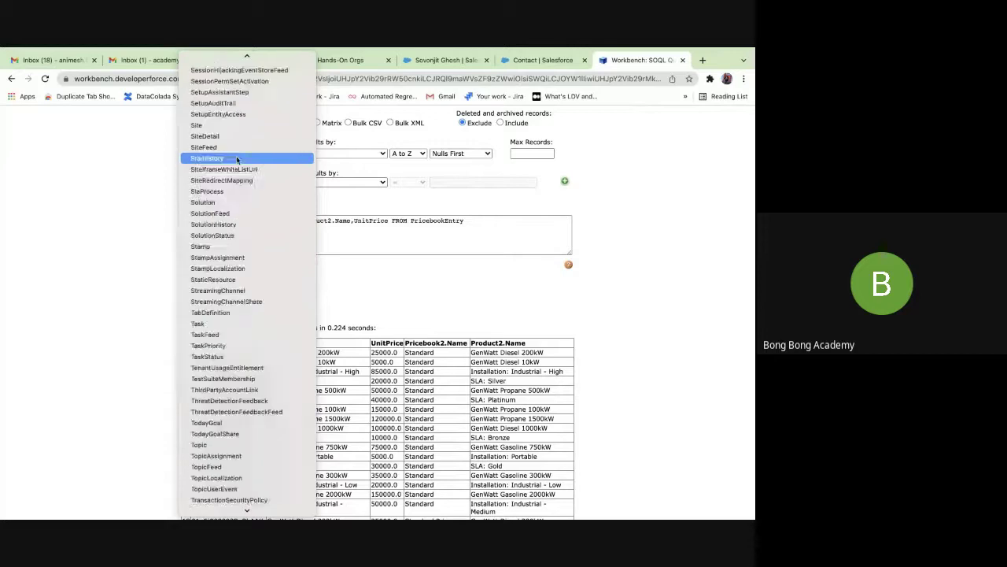
{"action": "scroll", "coordinate": [237, 160], "scroll_direction": "up", "scroll_amount": 12}
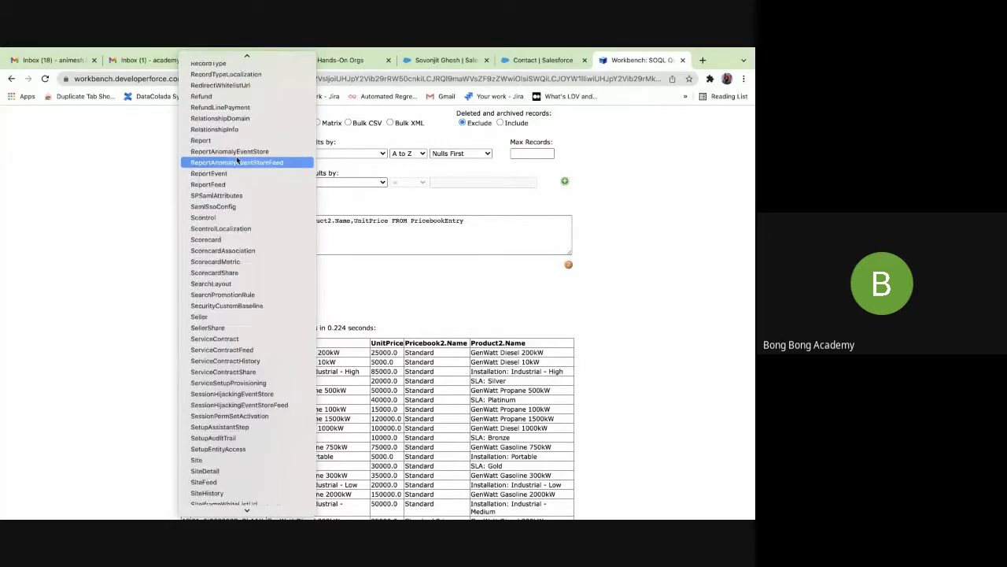
{"action": "left_click", "coordinate": [404, 257]}
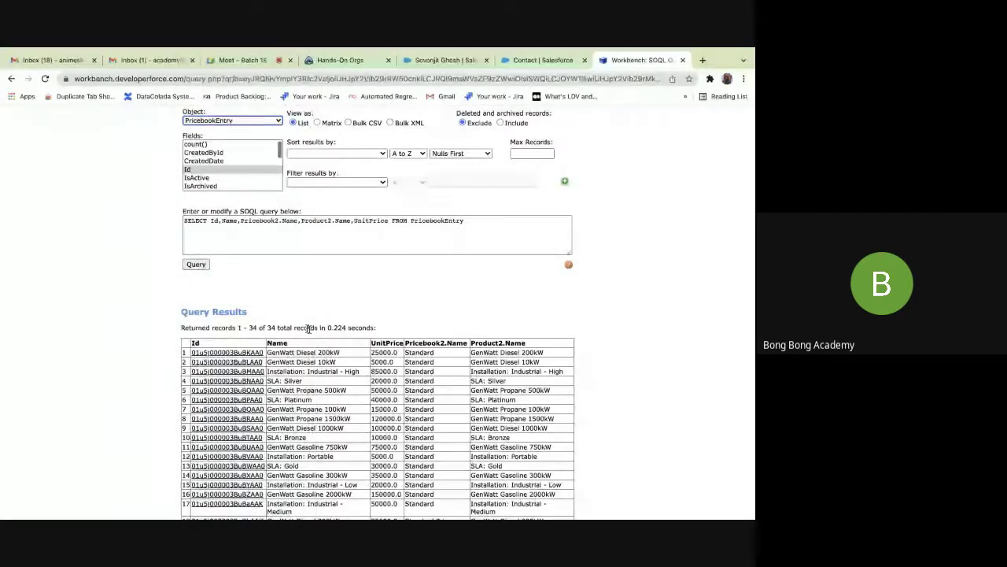
{"action": "double_click", "coordinate": [456, 343]}
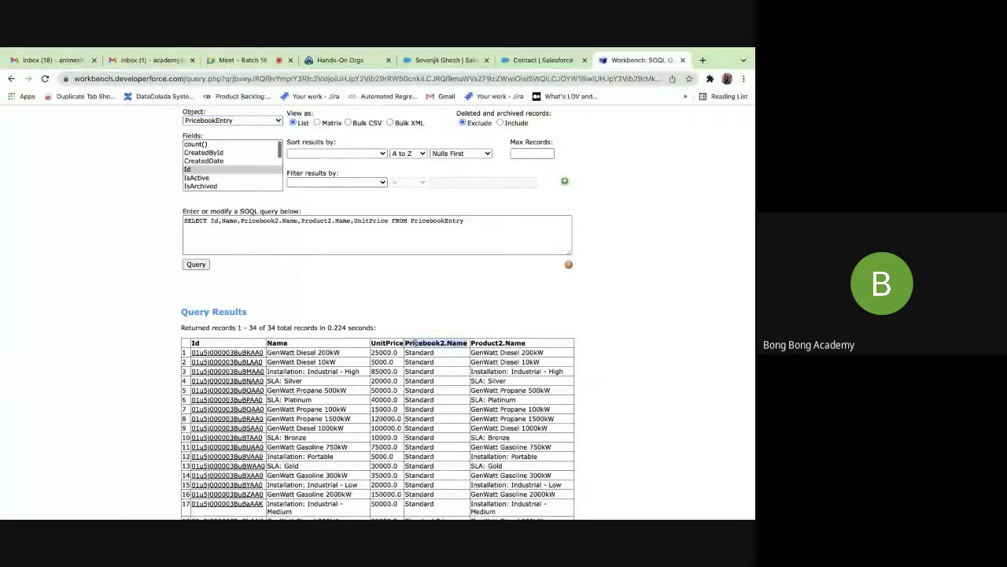
{"action": "double_click", "coordinate": [473, 343]}
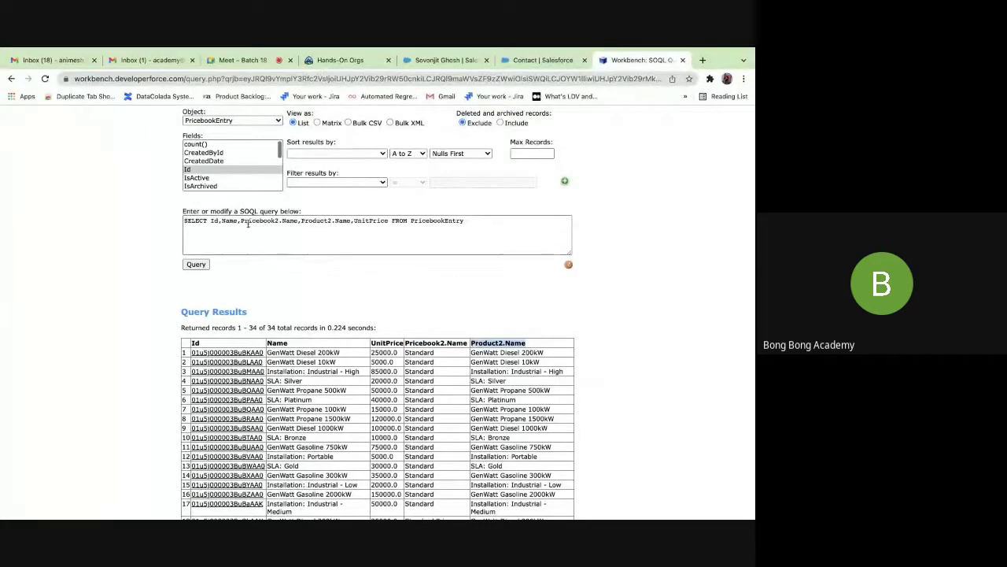
{"action": "left_click", "coordinate": [443, 343]}
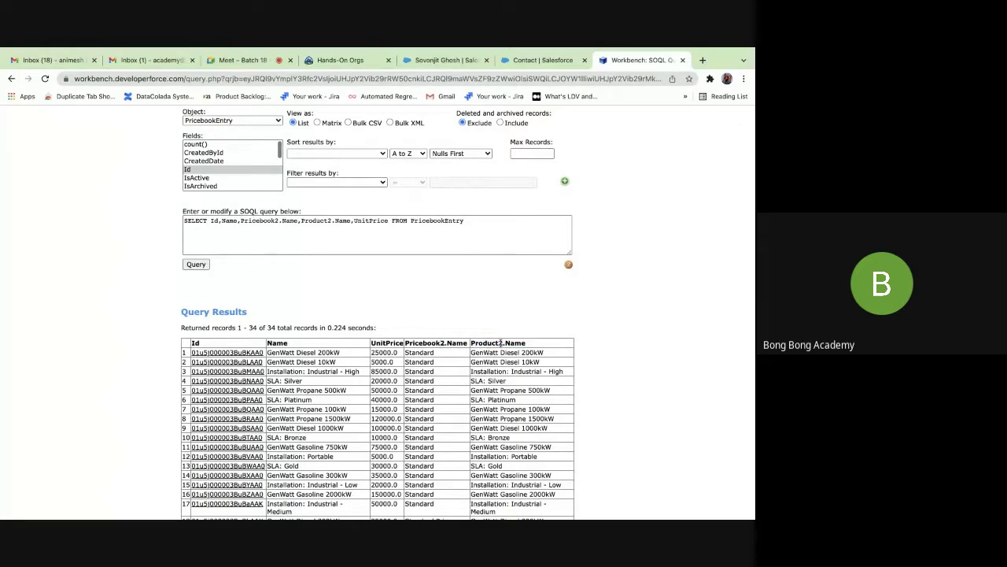
{"action": "double_click", "coordinate": [429, 344]}
{"action": "left_click", "coordinate": [438, 351]}
{"action": "left_click", "coordinate": [234, 121]}
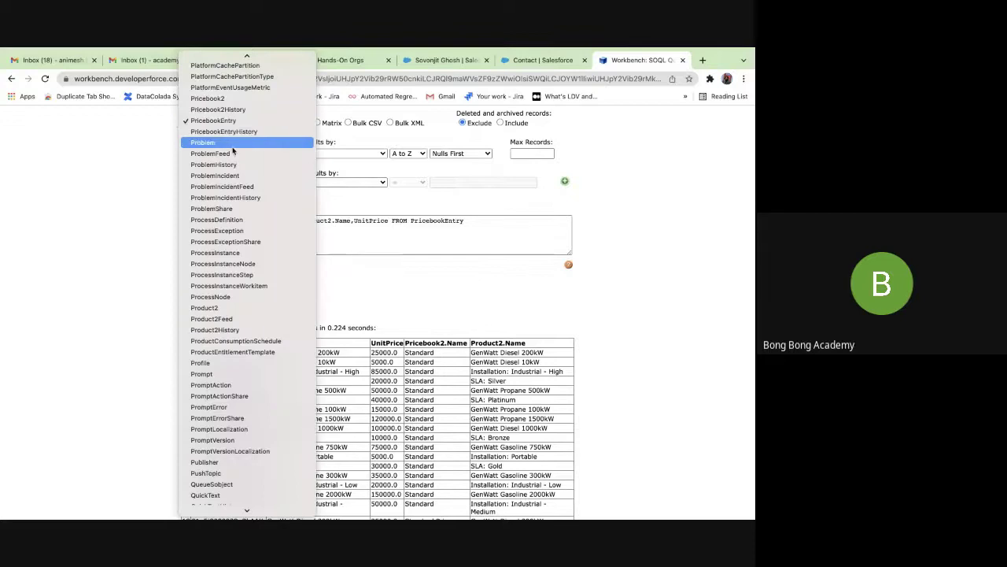
{"action": "scroll", "coordinate": [236, 206], "scroll_direction": "down", "scroll_amount": 15}
{"action": "scroll", "coordinate": [237, 209], "scroll_direction": "up", "scroll_amount": 10}
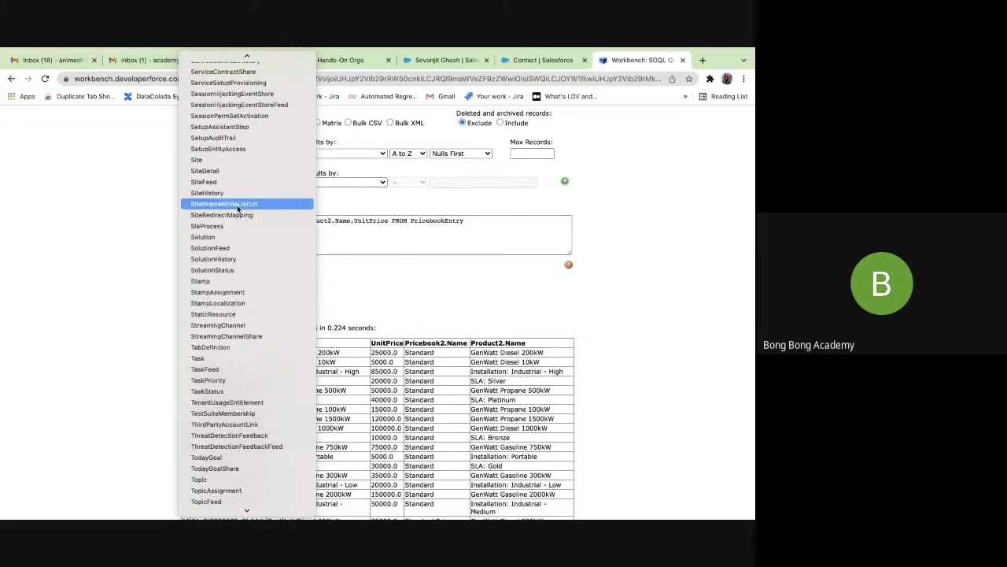
{"action": "scroll", "coordinate": [238, 209], "scroll_direction": "up", "scroll_amount": 10}
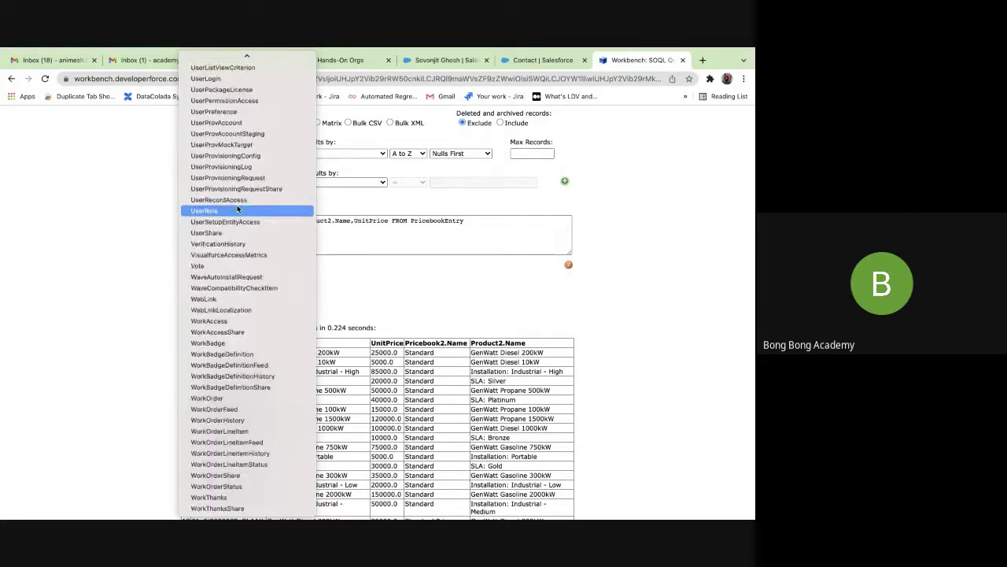
{"action": "scroll", "coordinate": [237, 206], "scroll_direction": "up", "scroll_amount": 15}
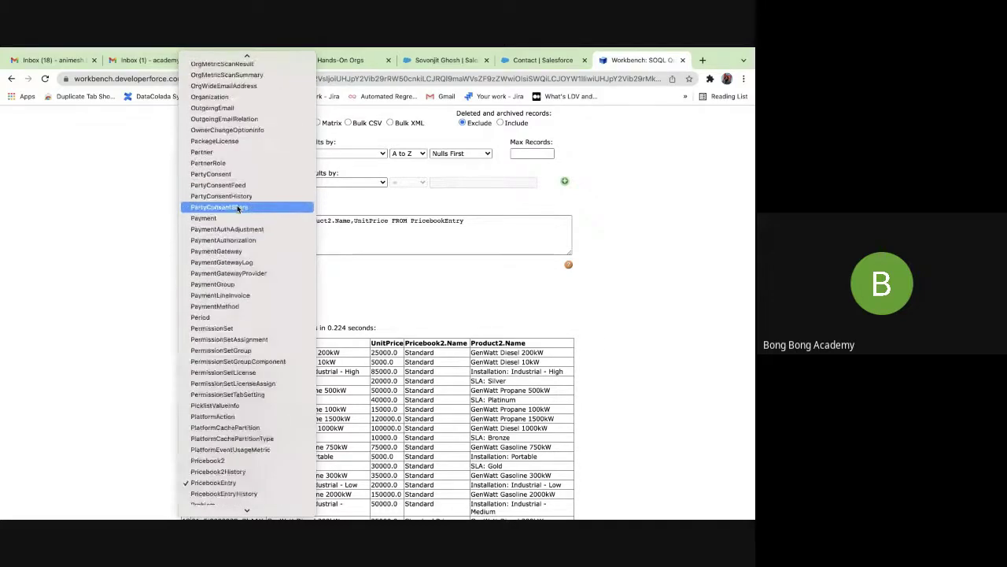
{"action": "scroll", "coordinate": [237, 209], "scroll_direction": "up", "scroll_amount": 3}
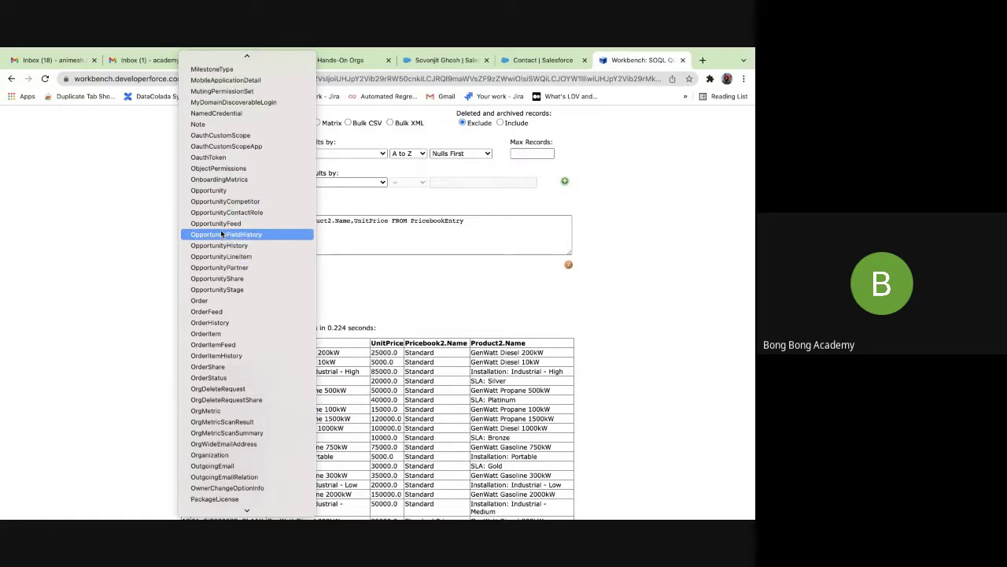
{"action": "scroll", "coordinate": [223, 268], "scroll_direction": "up", "scroll_amount": 1}
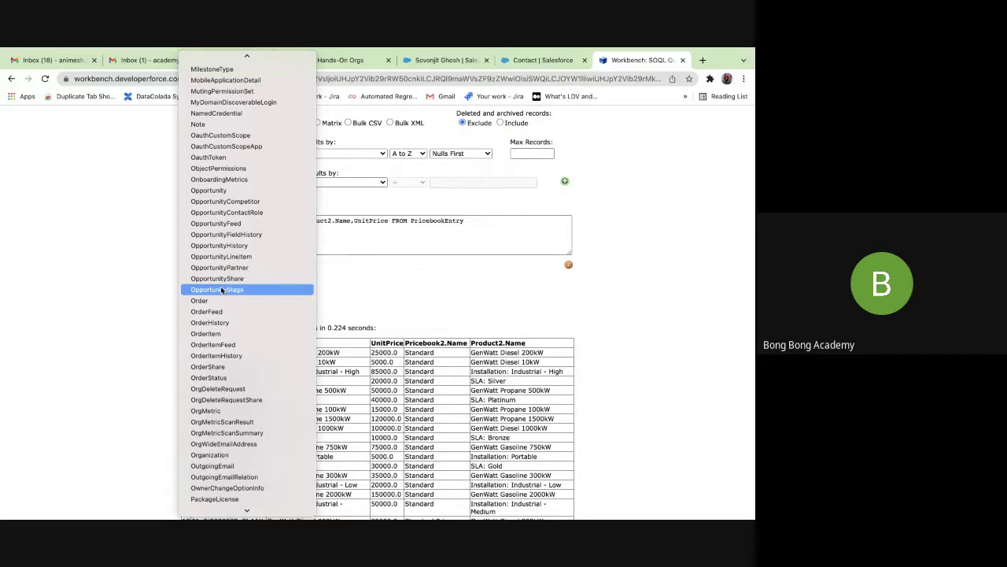
{"action": "scroll", "coordinate": [221, 294], "scroll_direction": "up", "scroll_amount": 2}
Filter Object Manager by 'opportunity' and select Opportunity Product's API name, OpportunityLineItem.
{"action": "left_click", "coordinate": [514, 61]}
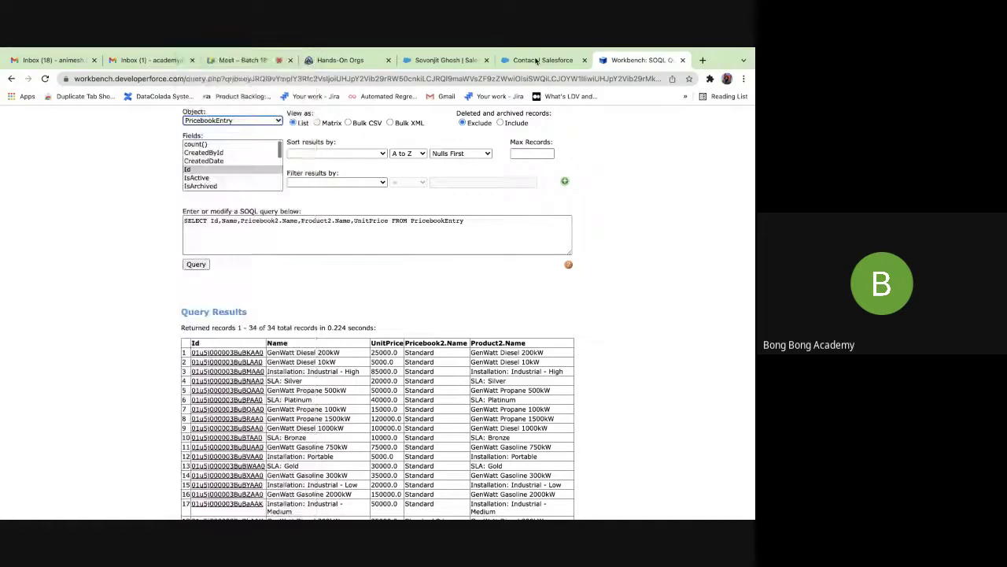
{"action": "left_click", "coordinate": [514, 62]}
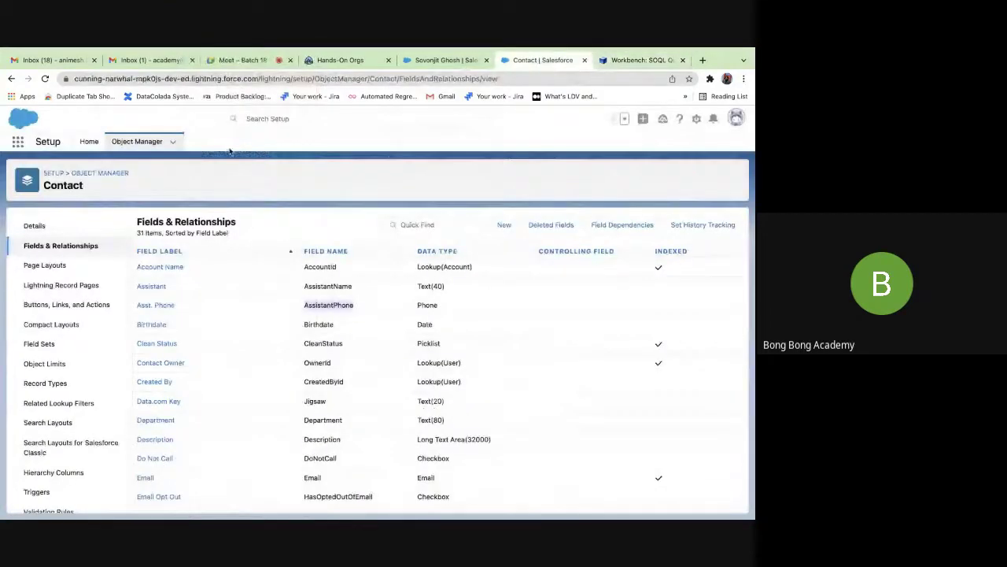
{"action": "left_click", "coordinate": [140, 141]}
{"action": "left_click", "coordinate": [540, 176]}
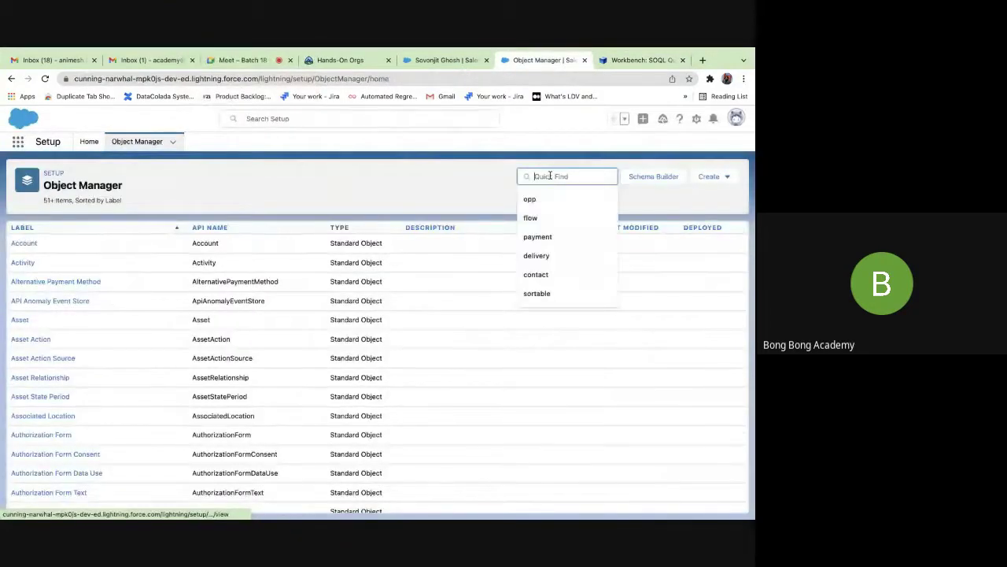
{"action": "type", "text": "oppo"}
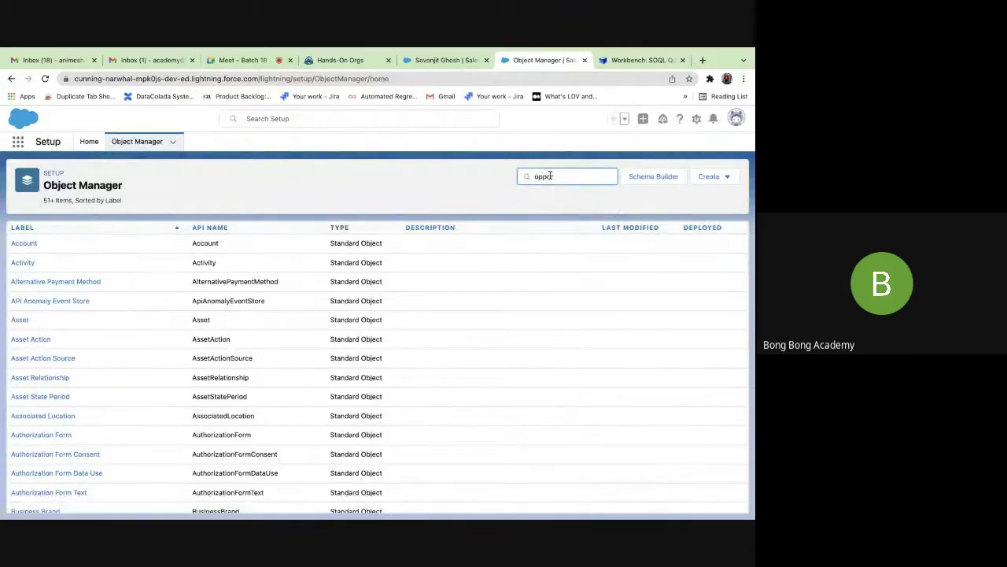
{"action": "type", "text": "rtunity"}
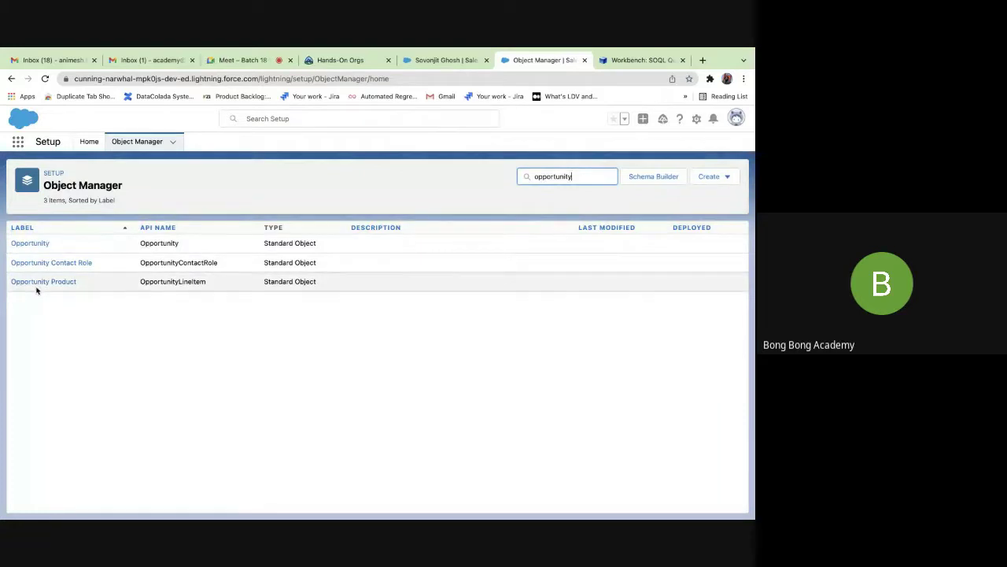
{"action": "double_click", "coordinate": [180, 283]}
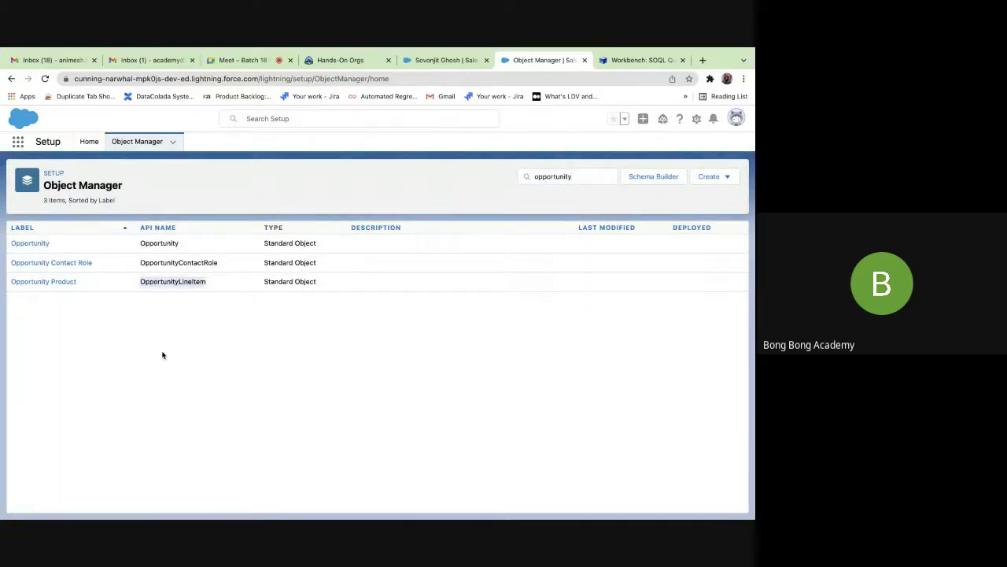
Back in Workbench, pick OpportunityLineItem from the Object dropdown.
{"action": "left_click", "coordinate": [622, 60]}
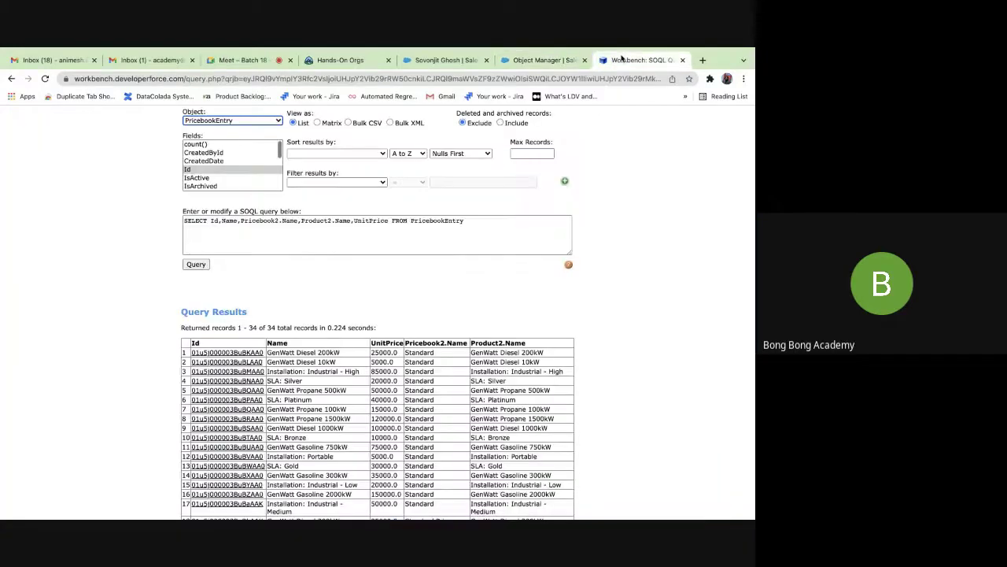
{"action": "left_click", "coordinate": [233, 120]}
{"action": "scroll", "coordinate": [244, 125], "scroll_direction": "up", "scroll_amount": 5}
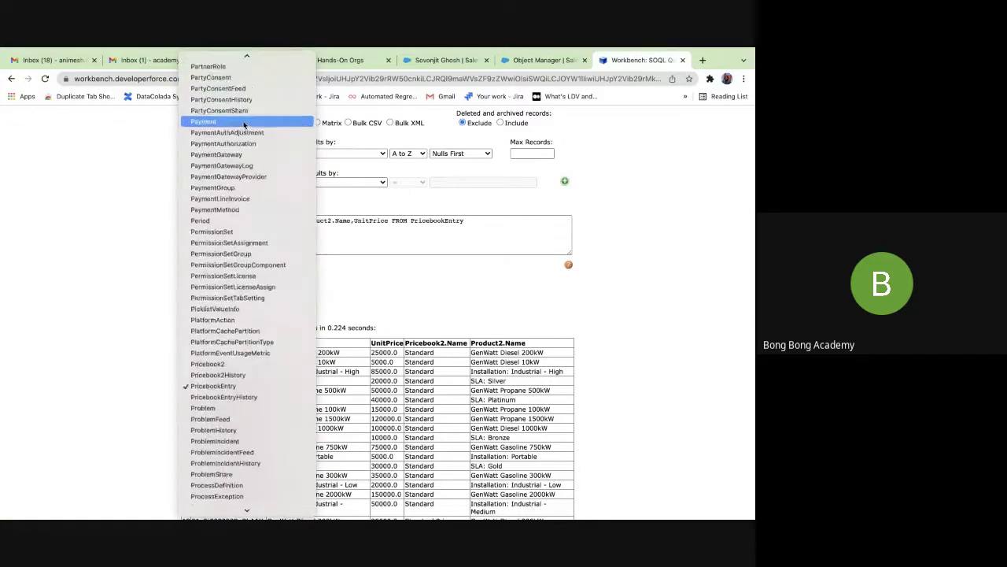
{"action": "scroll", "coordinate": [244, 125], "scroll_direction": "down", "scroll_amount": 10}
{"action": "scroll", "coordinate": [244, 124], "scroll_direction": "up", "scroll_amount": 15}
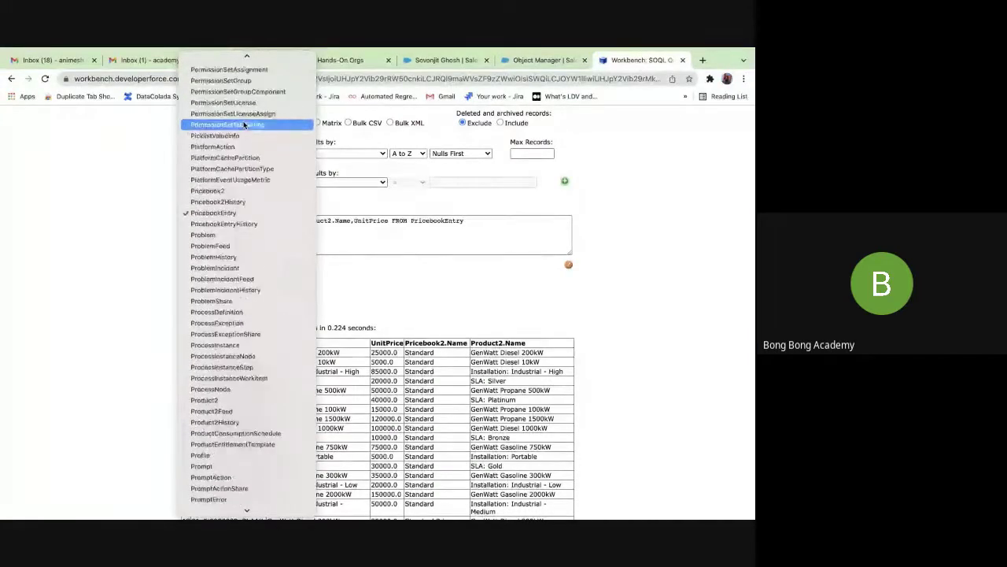
{"action": "scroll", "coordinate": [244, 125], "scroll_direction": "up", "scroll_amount": 3}
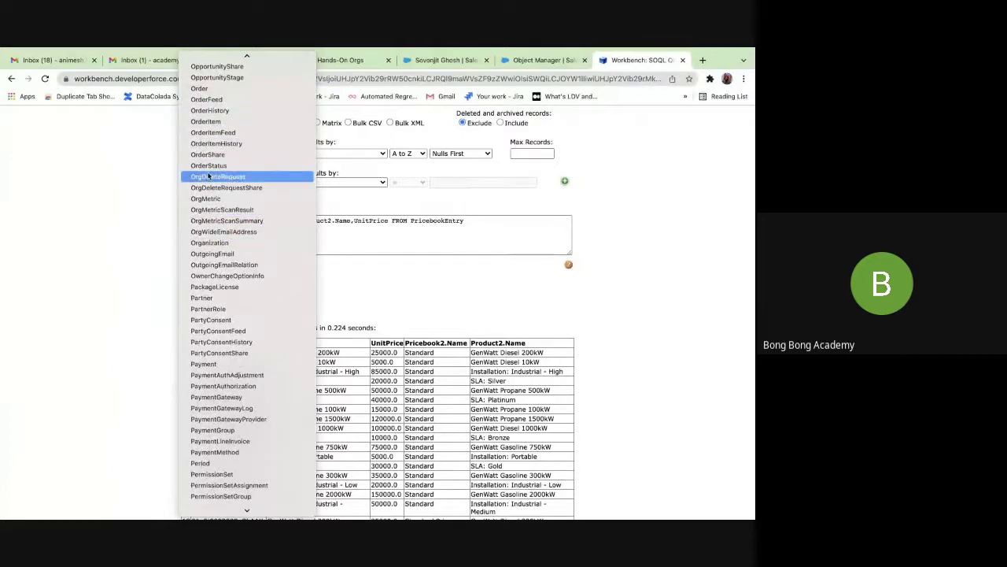
{"action": "scroll", "coordinate": [206, 225], "scroll_direction": "up", "scroll_amount": 5}
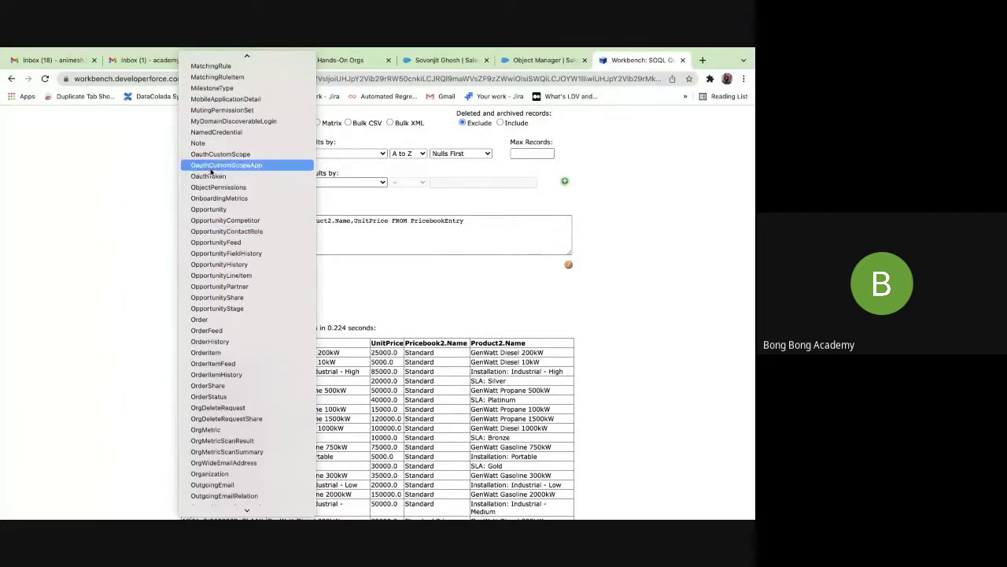
{"action": "left_click", "coordinate": [229, 276]}
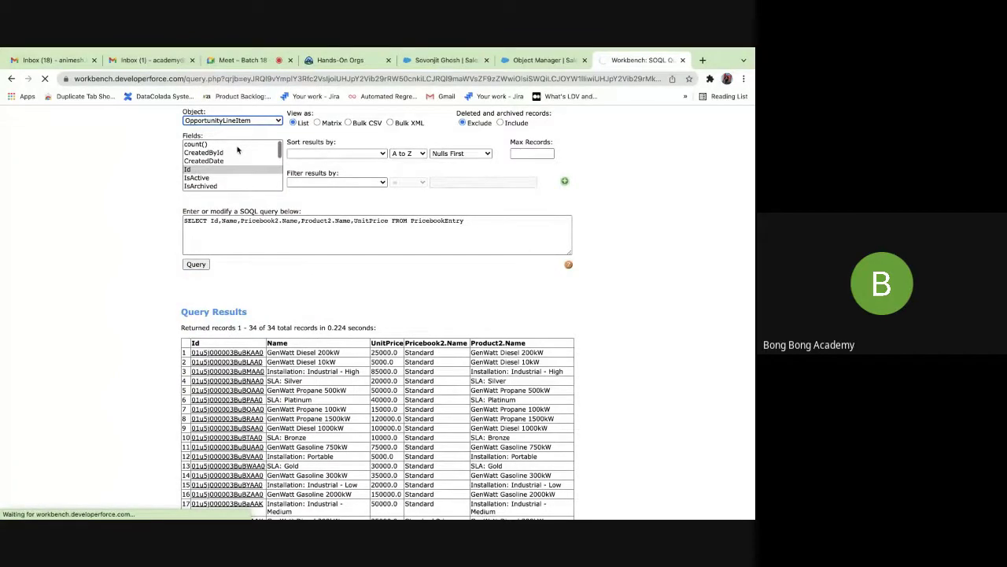
Reload the SOQL query page after the application error, confirming the form resubmission.
{"action": "left_click", "coordinate": [192, 162]}
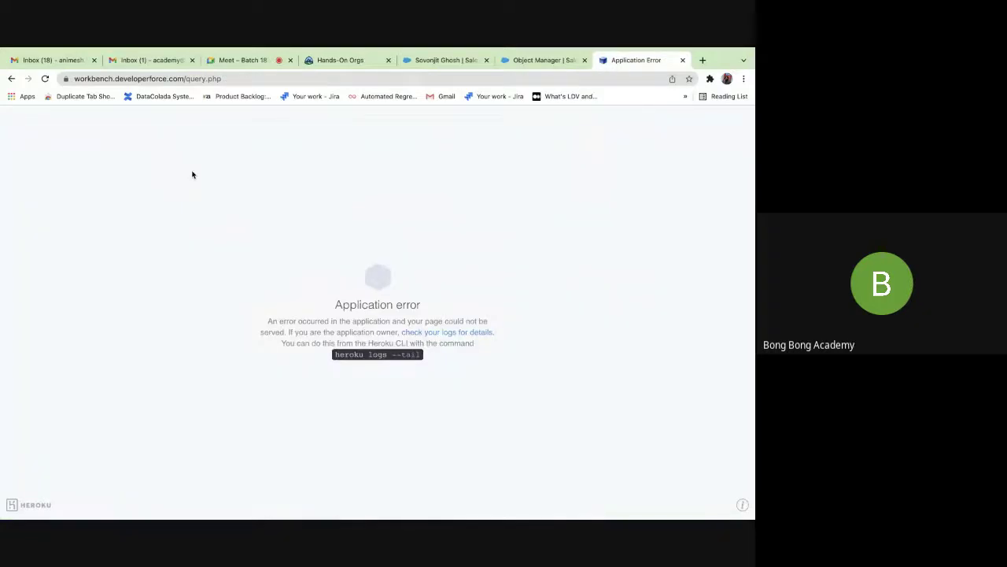
{"action": "left_click", "coordinate": [45, 79]}
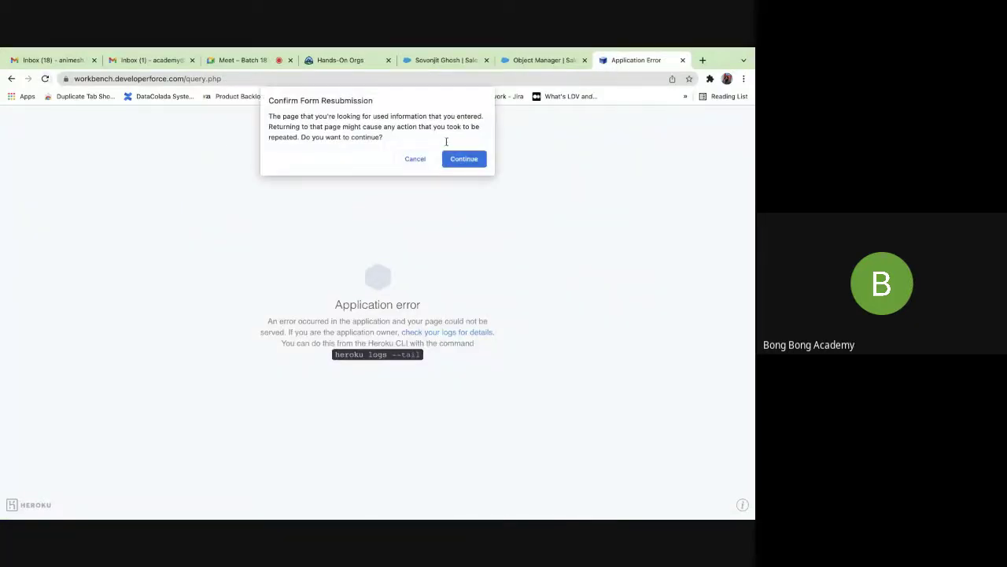
{"action": "left_click", "coordinate": [464, 159]}
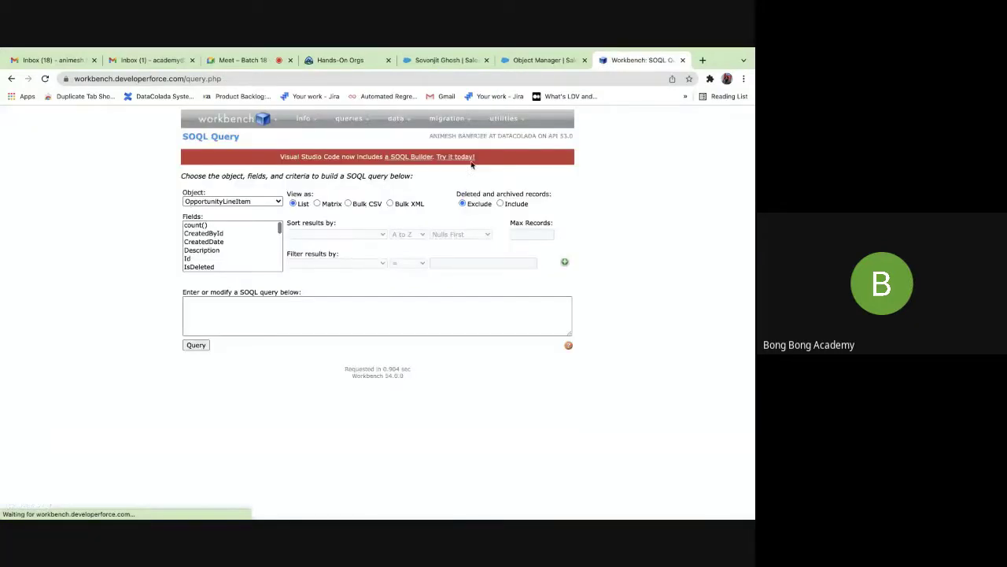
Select Id, Name, OpportunityId and Product2Id as the OpportunityLineItem query fields.
{"action": "left_click", "coordinate": [206, 258]}
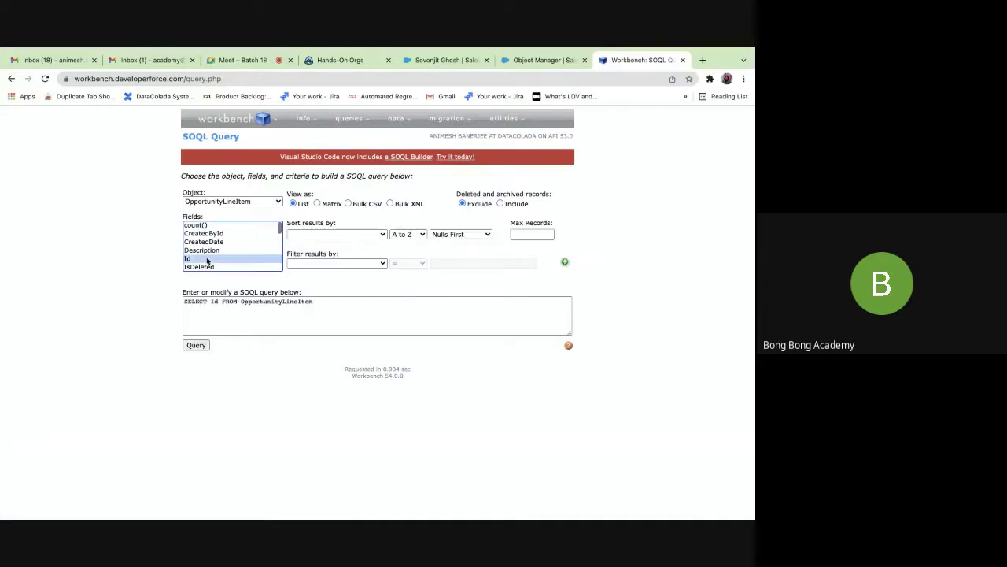
{"action": "scroll", "coordinate": [207, 260], "scroll_direction": "down", "scroll_amount": 2}
{"action": "scroll", "coordinate": [204, 260], "scroll_direction": "down", "scroll_amount": 2}
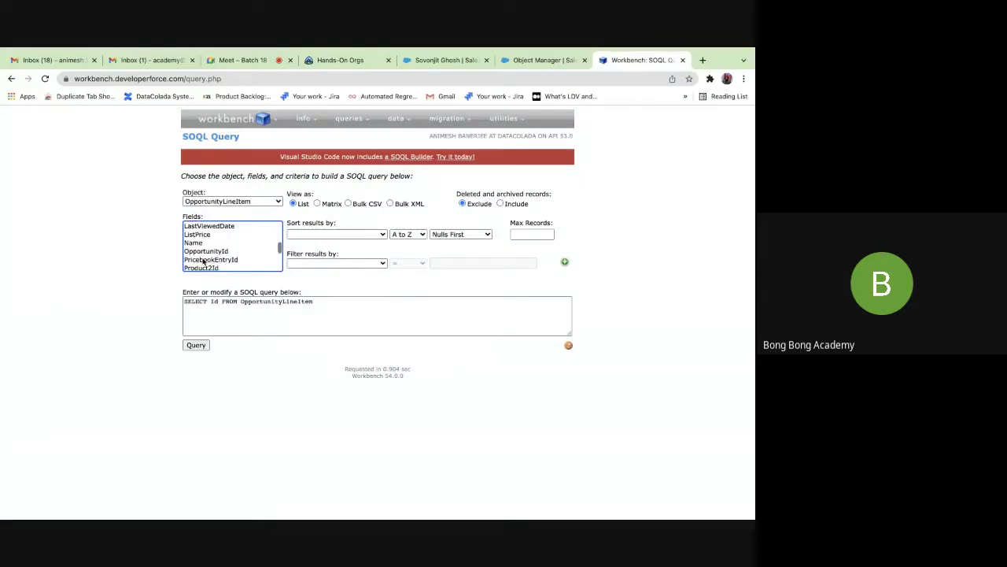
{"action": "left_click", "coordinate": [193, 240]}
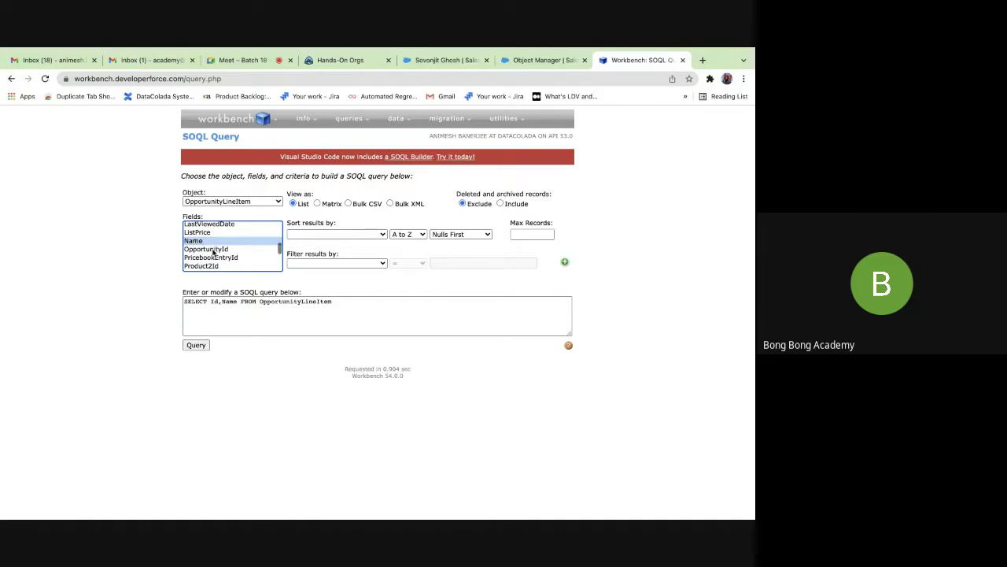
{"action": "left_click", "coordinate": [212, 250], "text": "super"}
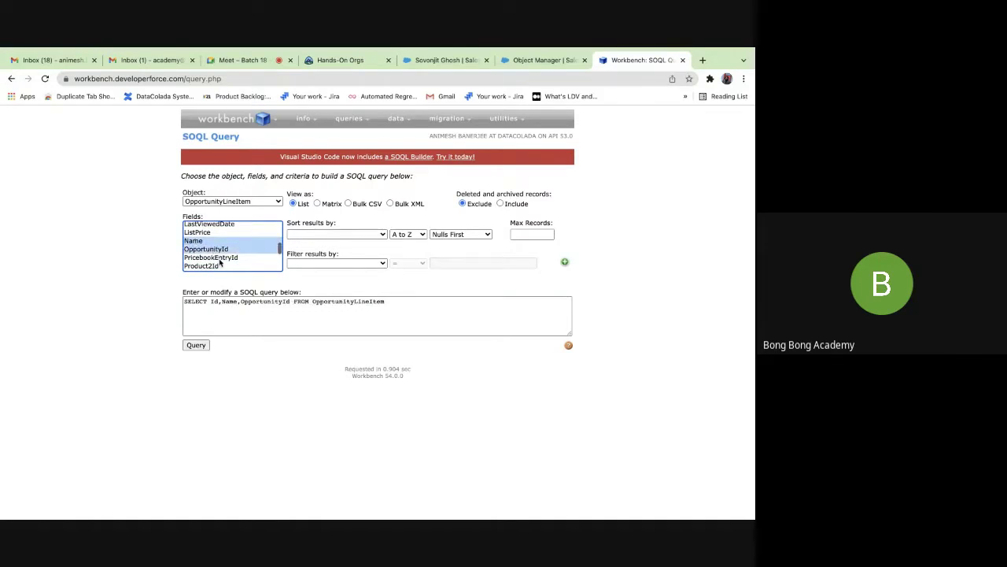
{"action": "left_click", "coordinate": [211, 266], "text": "super"}
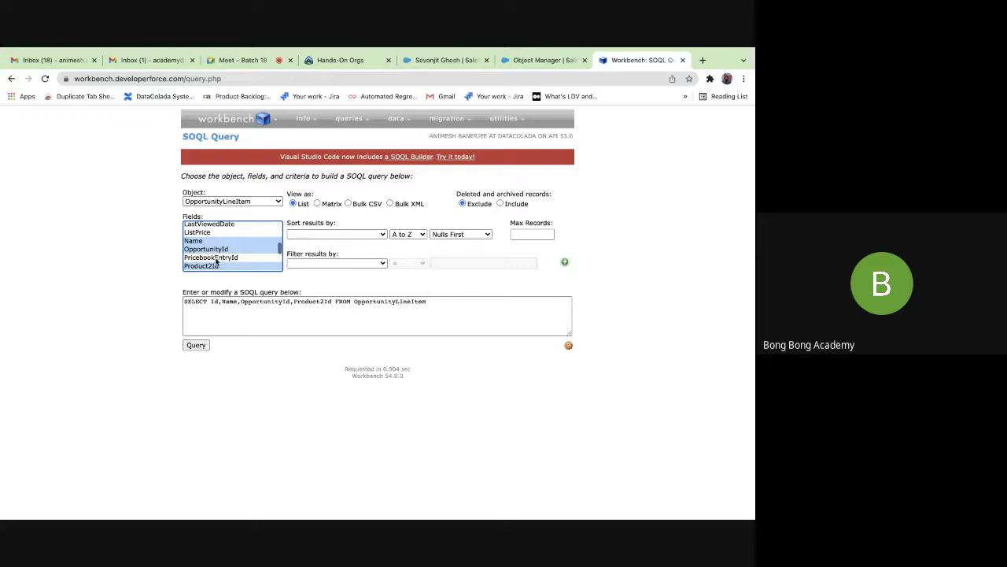
{"action": "scroll", "coordinate": [217, 262], "scroll_direction": "down", "scroll_amount": 2}
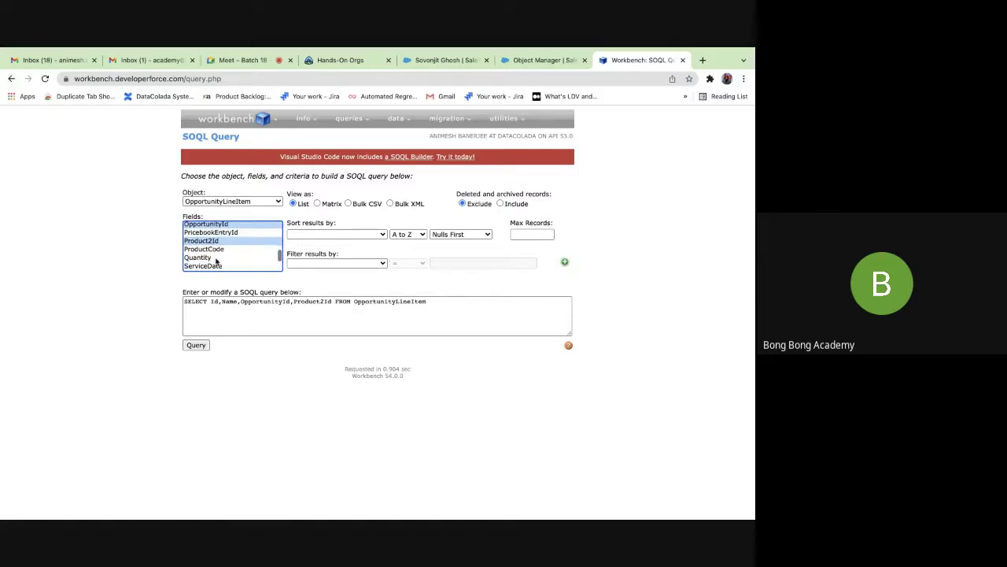
{"action": "scroll", "coordinate": [216, 262], "scroll_direction": "down", "scroll_amount": 2}
{"action": "scroll", "coordinate": [216, 262], "scroll_direction": "up", "scroll_amount": 3}
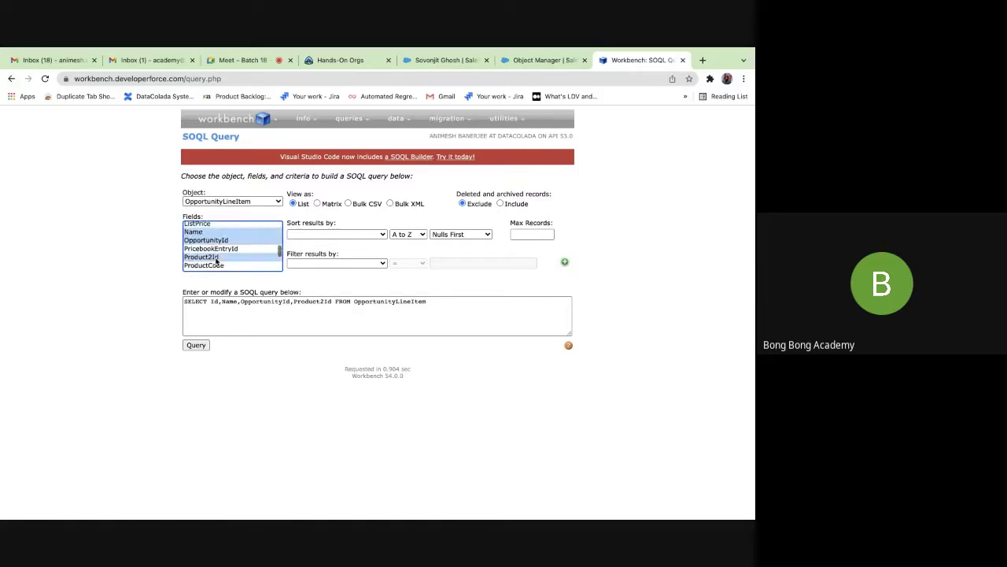
{"action": "scroll", "coordinate": [216, 262], "scroll_direction": "up", "scroll_amount": 5}
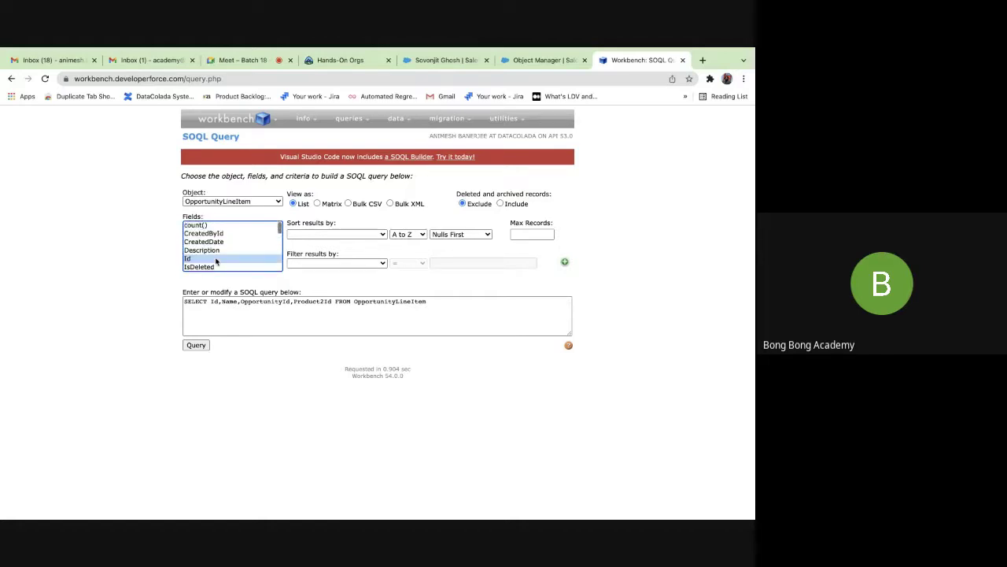
{"action": "scroll", "coordinate": [216, 262], "scroll_direction": "down", "scroll_amount": 5}
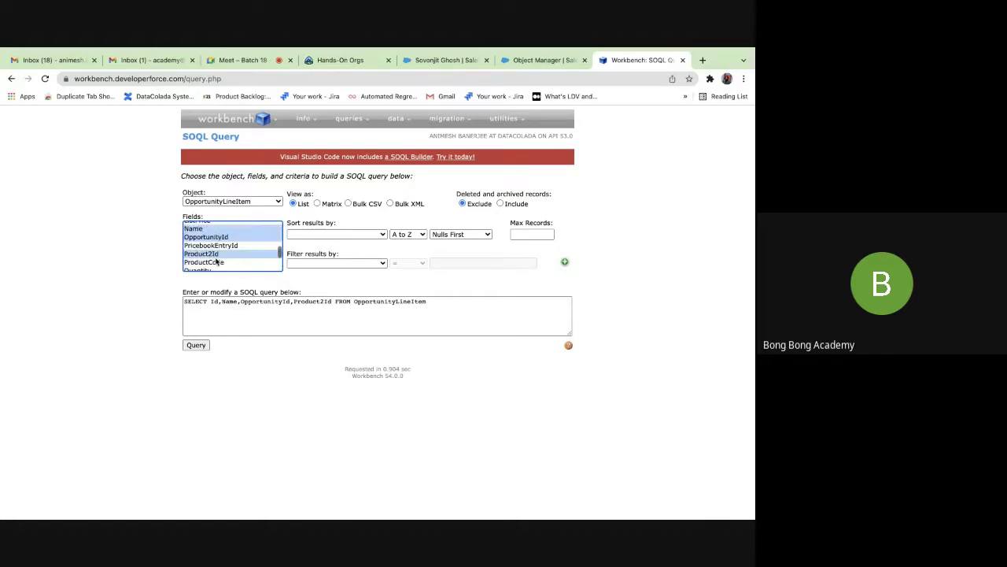
{"action": "scroll", "coordinate": [217, 256], "scroll_direction": "up", "scroll_amount": 1}
{"action": "scroll", "coordinate": [218, 255], "scroll_direction": "up", "scroll_amount": 1}
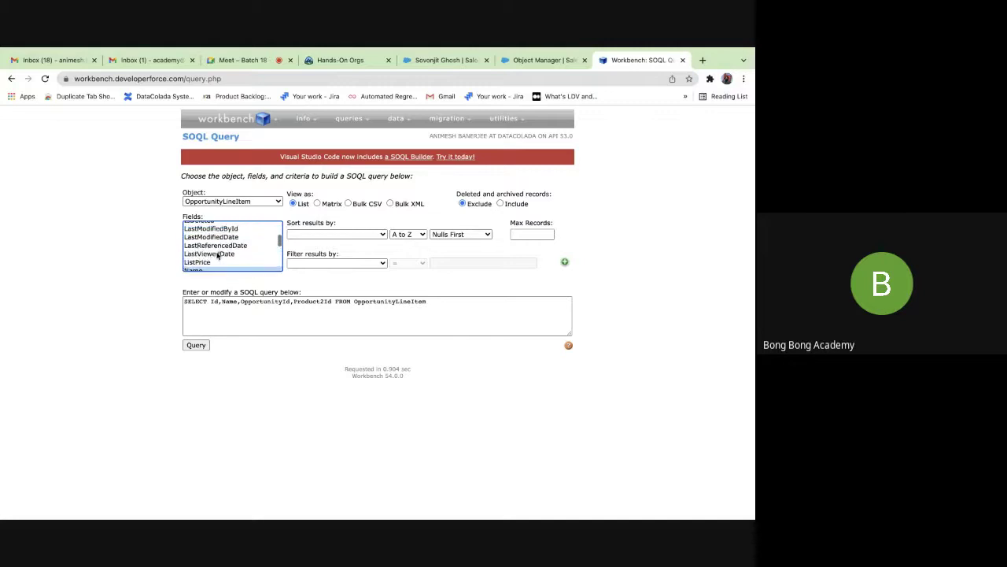
{"action": "scroll", "coordinate": [218, 256], "scroll_direction": "up", "scroll_amount": 2}
{"action": "scroll", "coordinate": [218, 256], "scroll_direction": "up", "scroll_amount": 1}
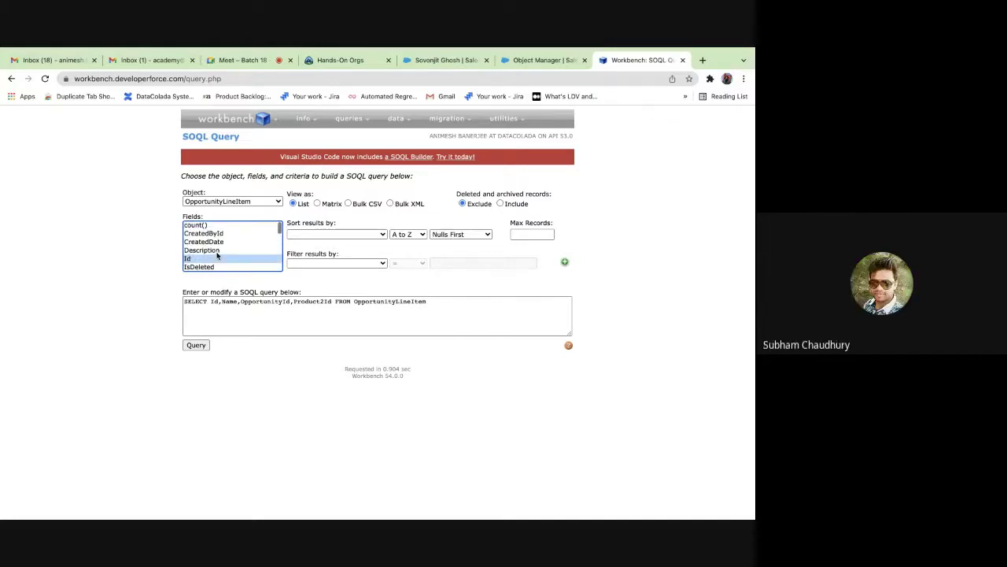
{"action": "scroll", "coordinate": [218, 256], "scroll_direction": "down", "scroll_amount": 3}
{"action": "scroll", "coordinate": [218, 256], "scroll_direction": "down", "scroll_amount": 3}
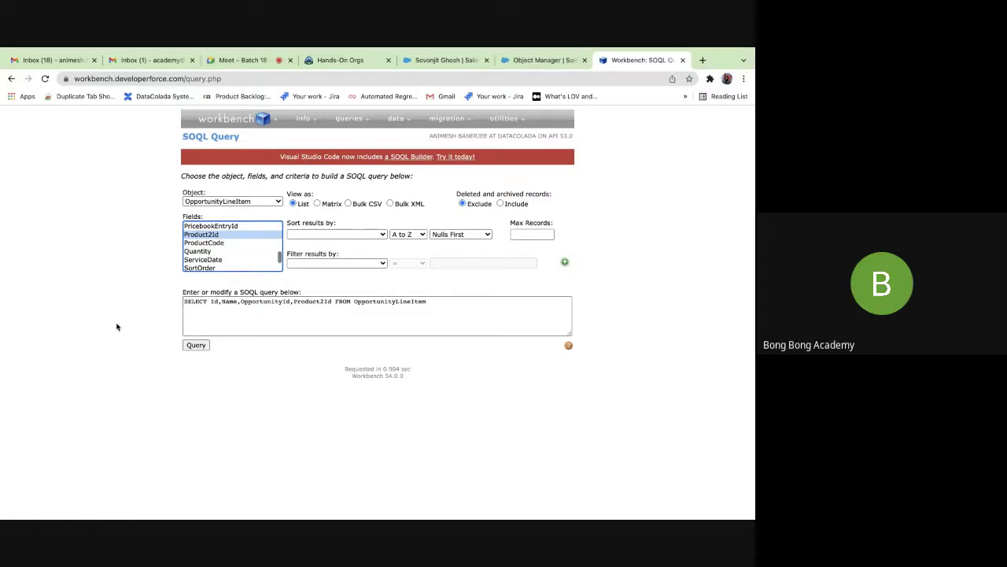
Run the OpportunityLineItem query and inspect the two returned records.
{"action": "left_click", "coordinate": [196, 346]}
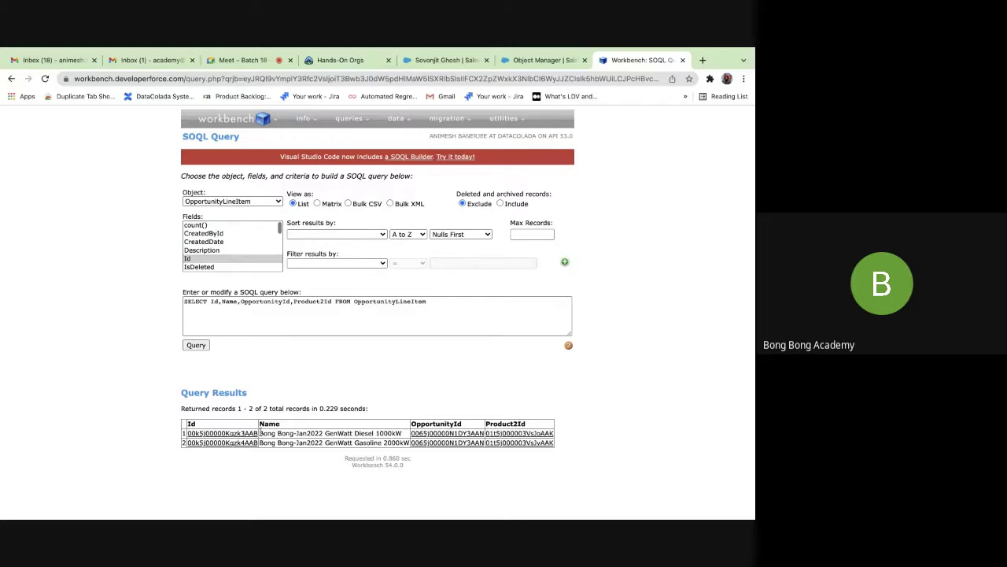
{"action": "left_click_drag", "start_coordinate": [260, 433], "coordinate": [294, 433]}
{"action": "left_click_drag", "start_coordinate": [296, 433], "coordinate": [401, 433]}
{"action": "left_click", "coordinate": [290, 450]}
Change OpportunityId and Product2Id to Opportunity.Name and Product2.Name and rerun the query.
{"action": "left_click", "coordinate": [291, 301]}
{"action": "key", "text": "BackSpace"}
{"action": "key", "text": "BackSpace"}
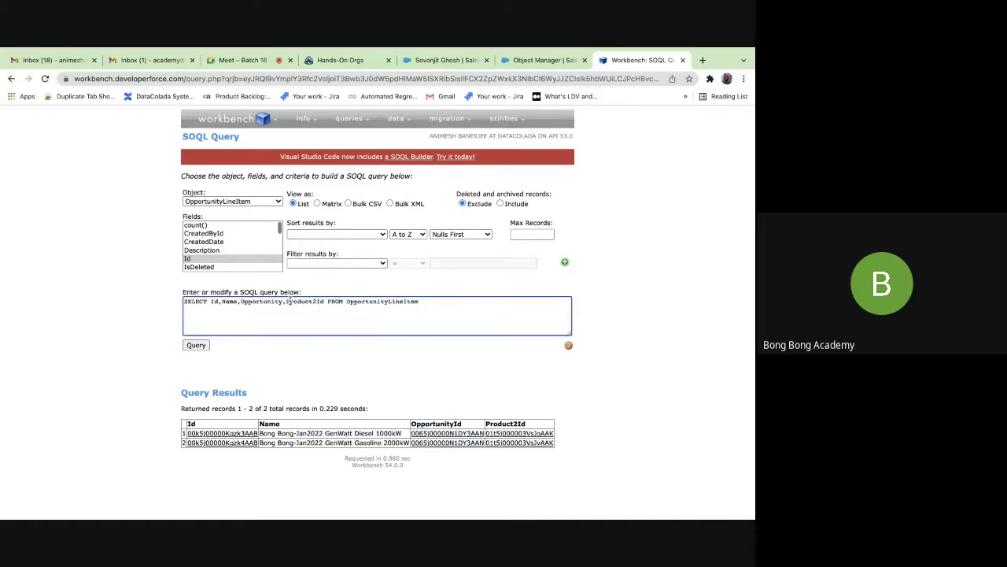
{"action": "type", "text": ".Name"}
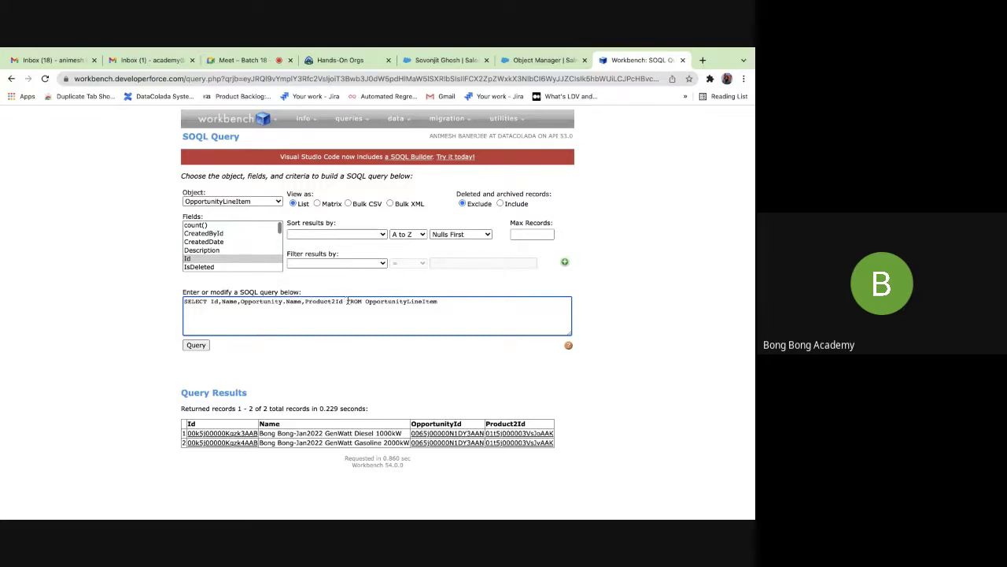
{"action": "left_click", "coordinate": [344, 301]}
{"action": "key", "text": "BackSpace"}
{"action": "key", "text": "BackSpace"}
{"action": "type", "text": ".Name"}
{"action": "left_click", "coordinate": [196, 345]}
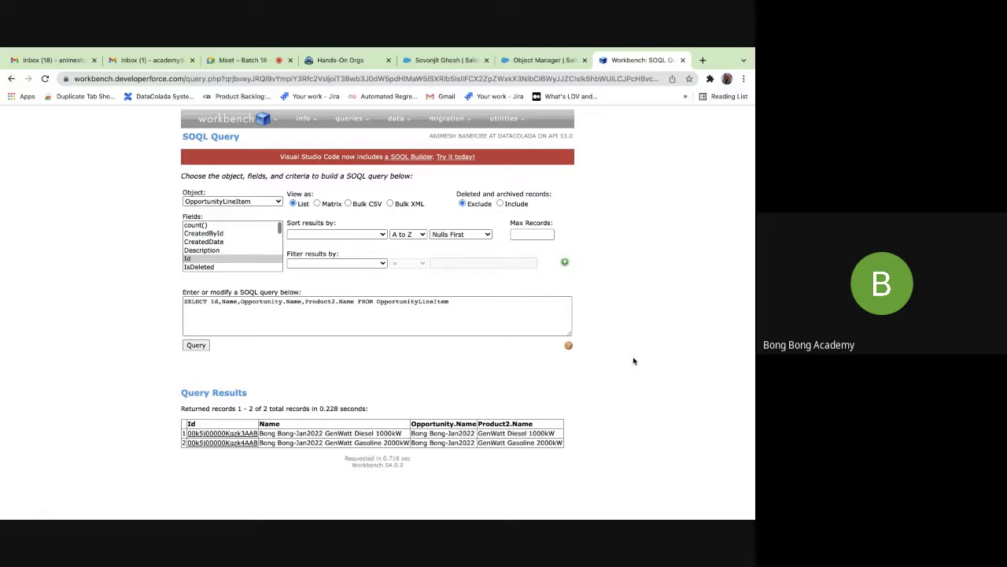
Start a new custom object with label Application and plural label Applications.
{"action": "left_click", "coordinate": [535, 61]}
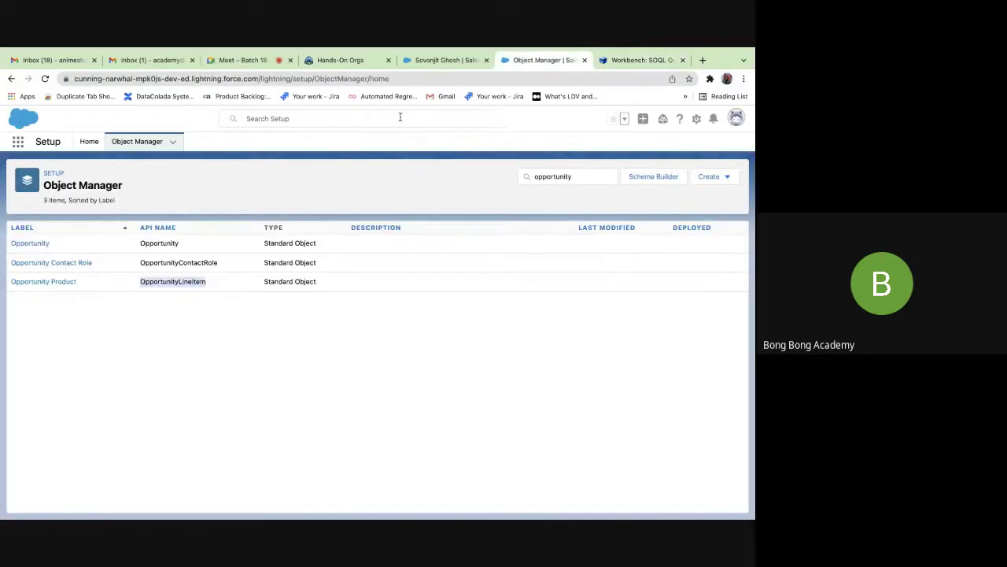
{"action": "left_click_drag", "start_coordinate": [582, 176], "coordinate": [407, 169]}
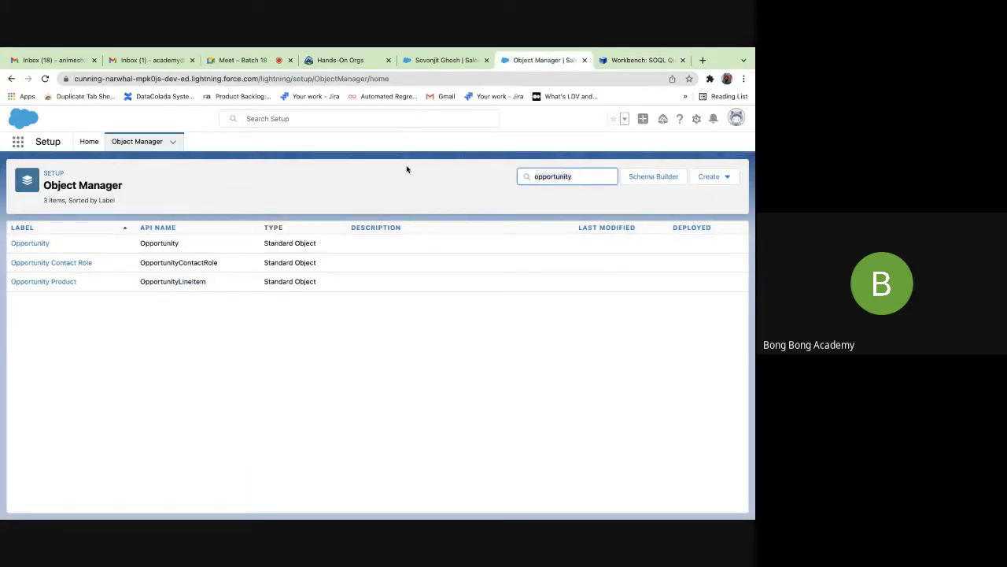
{"action": "key", "text": "BackSpace"}
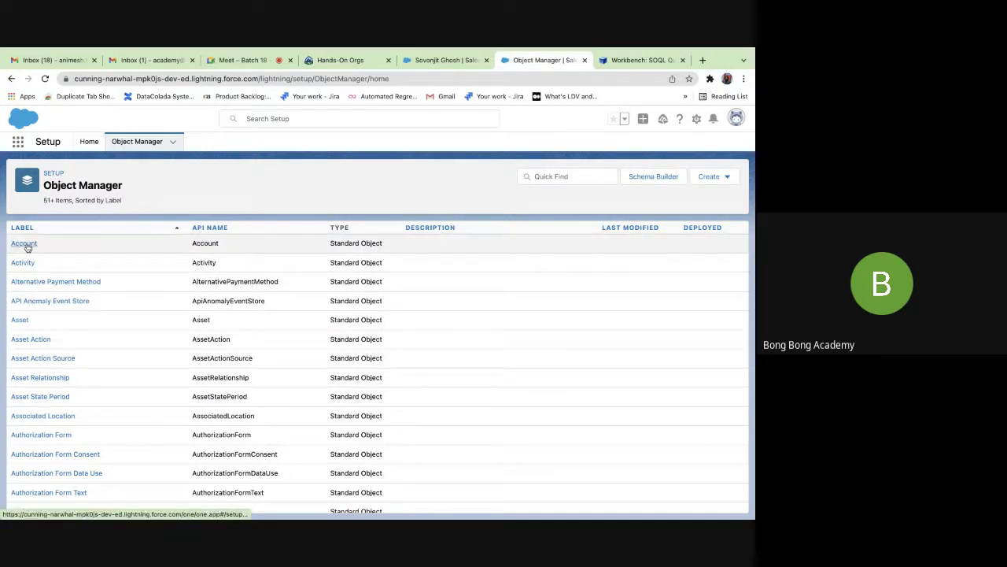
{"action": "left_click", "coordinate": [714, 177]}
{"action": "left_click", "coordinate": [665, 204]}
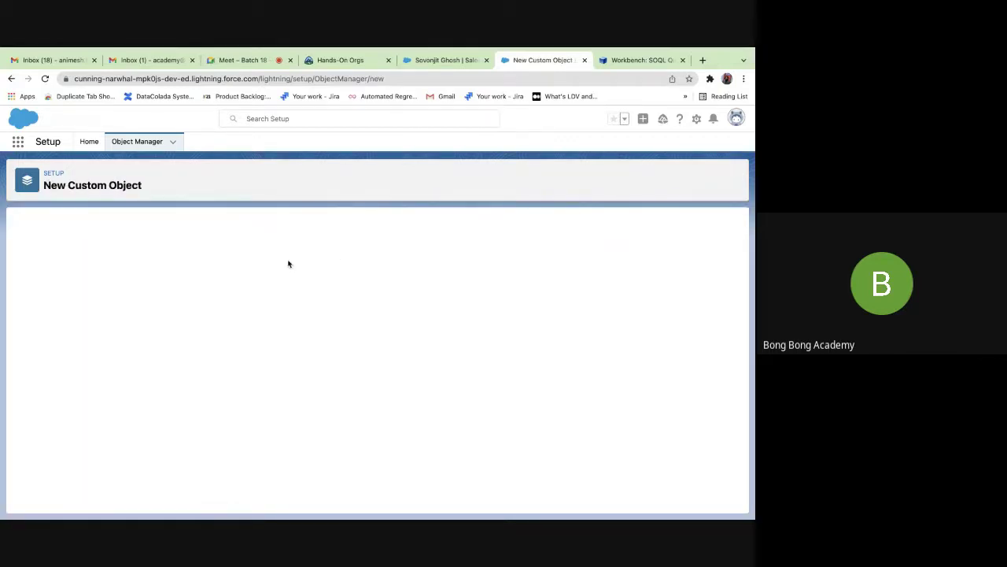
{"action": "left_click", "coordinate": [191, 309]}
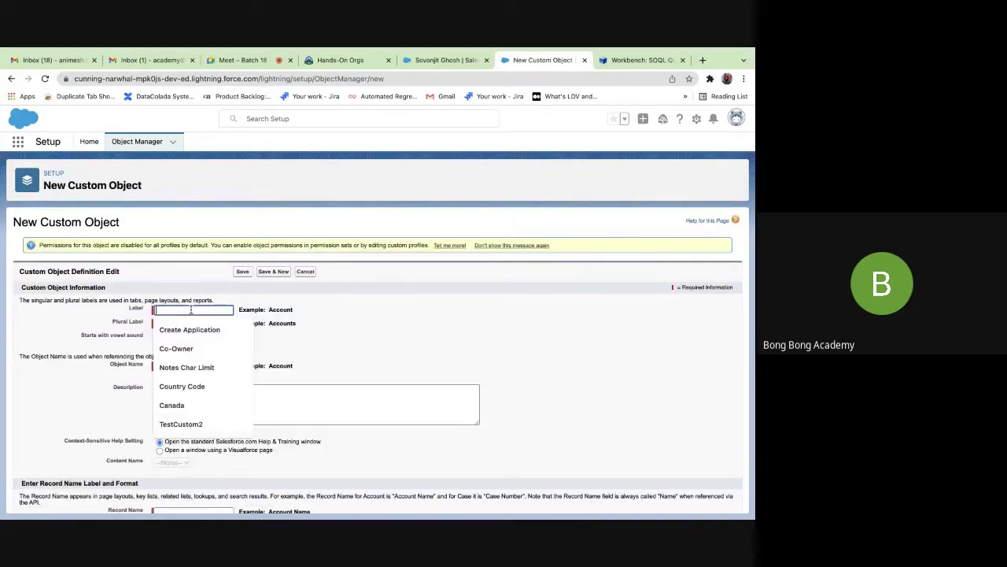
{"action": "type", "text": "Application"}
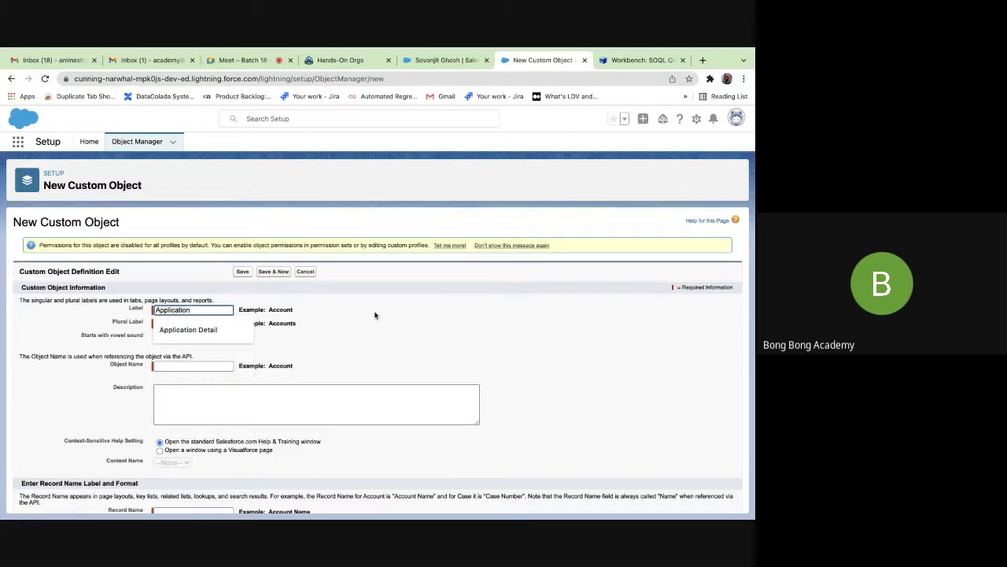
{"action": "left_click", "coordinate": [378, 315]}
{"action": "left_click", "coordinate": [180, 324]}
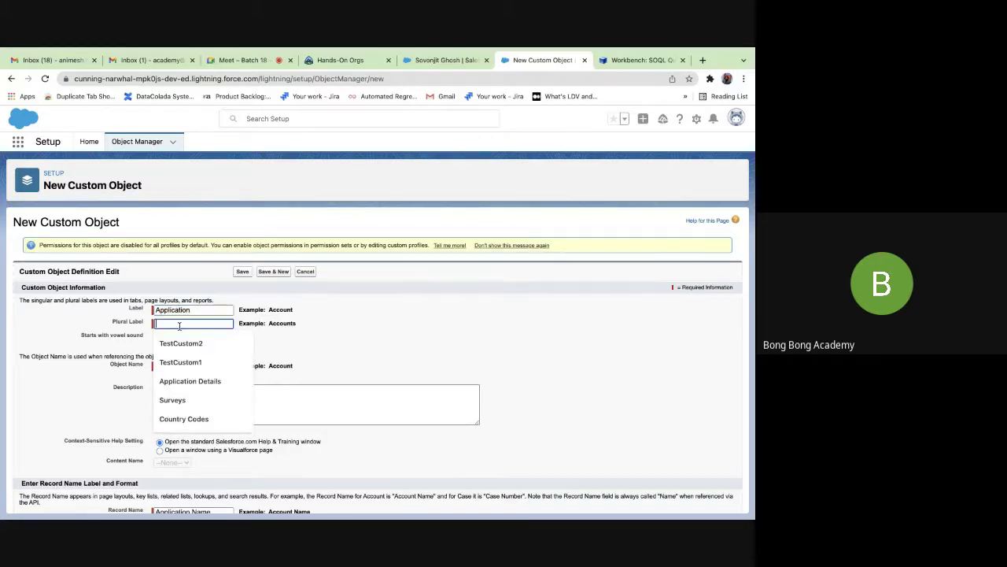
{"action": "type", "text": "Appli"}
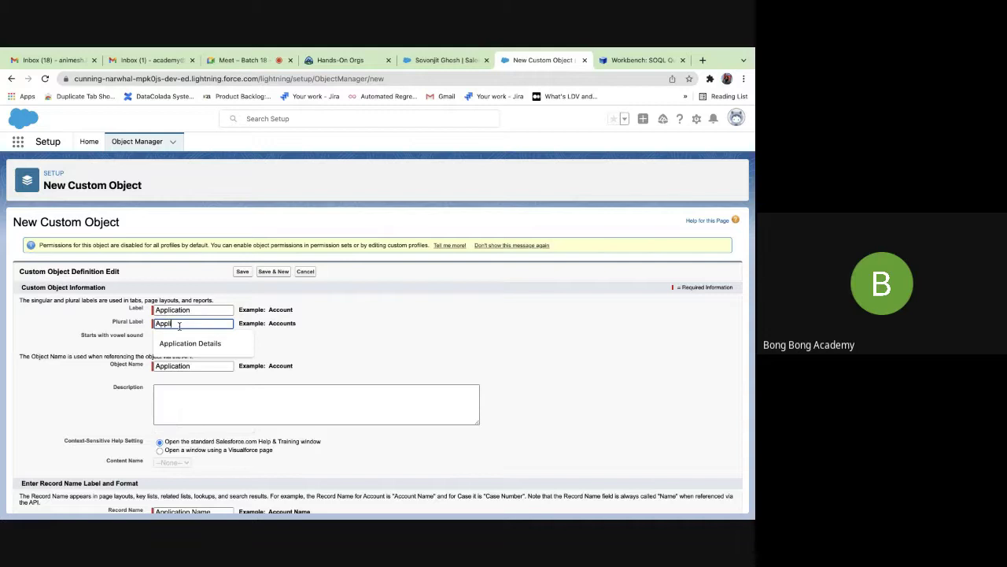
{"action": "type", "text": "cations"}
{"action": "left_click", "coordinate": [354, 312]}
Keep Text as the Application Name record name data type and save the object.
{"action": "scroll", "coordinate": [354, 311], "scroll_direction": "down", "scroll_amount": 1}
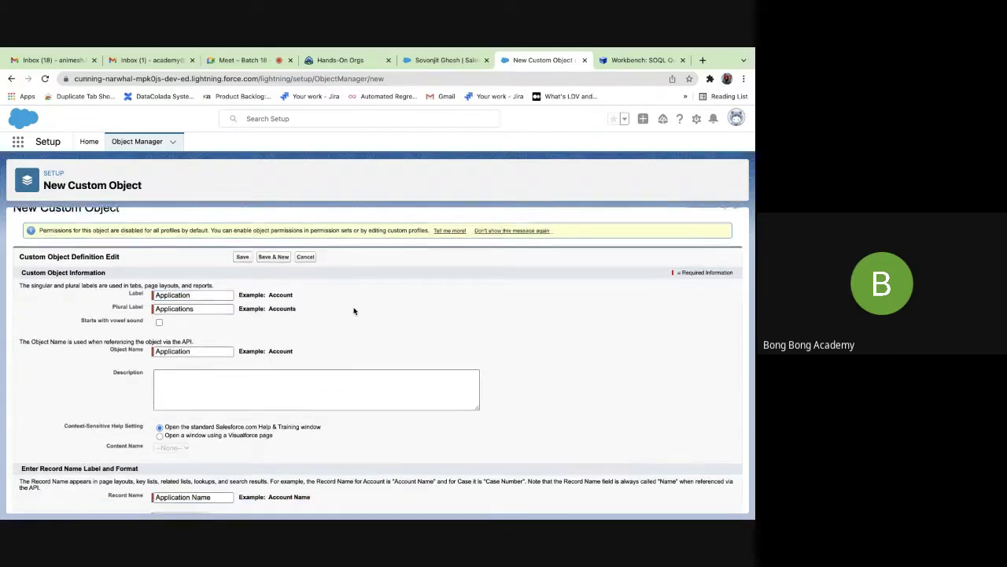
{"action": "scroll", "coordinate": [354, 311], "scroll_direction": "down", "scroll_amount": 5}
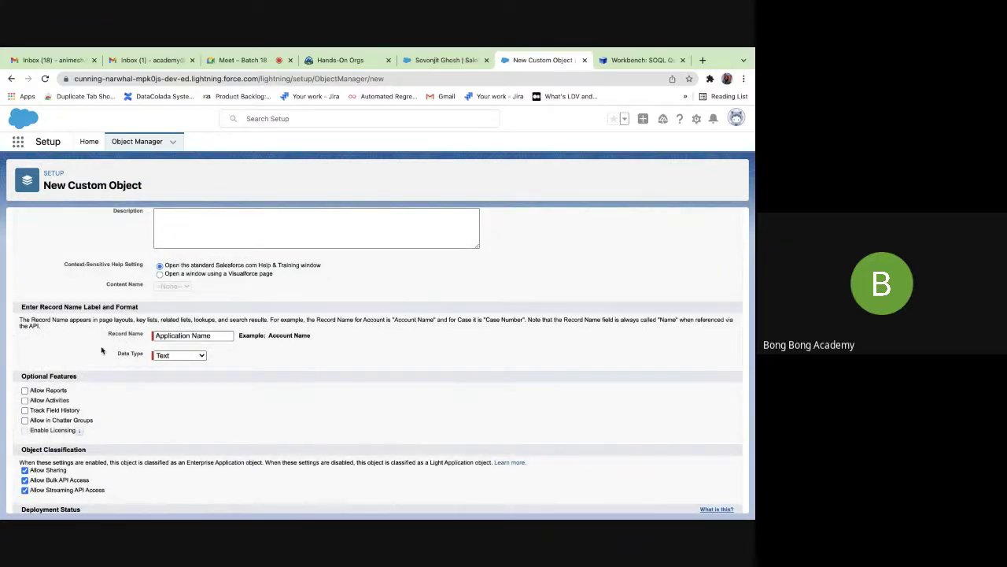
{"action": "scroll", "coordinate": [139, 376], "scroll_direction": "down", "scroll_amount": 1}
{"action": "left_click", "coordinate": [177, 335]}
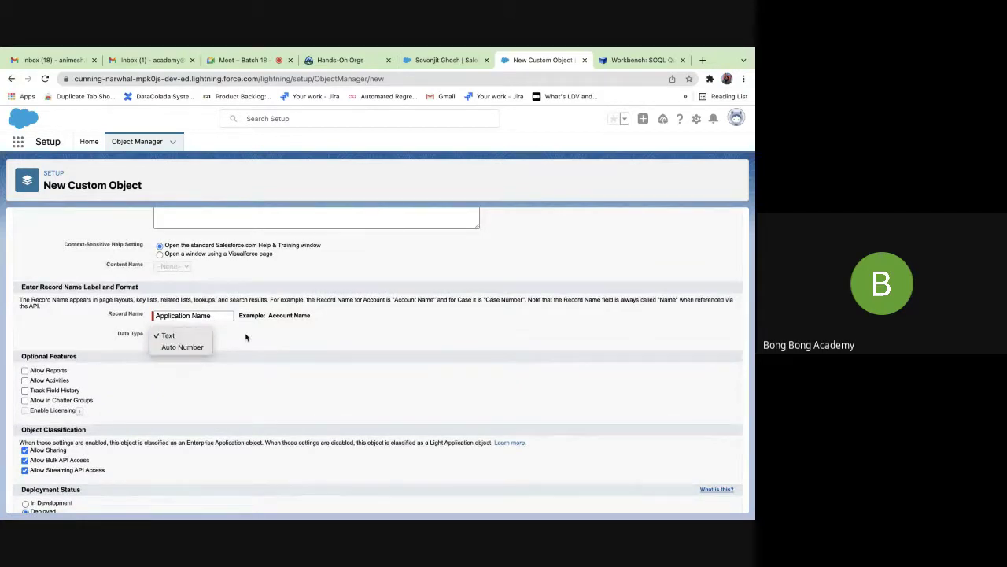
{"action": "left_click", "coordinate": [189, 336]}
{"action": "left_click", "coordinate": [168, 337]}
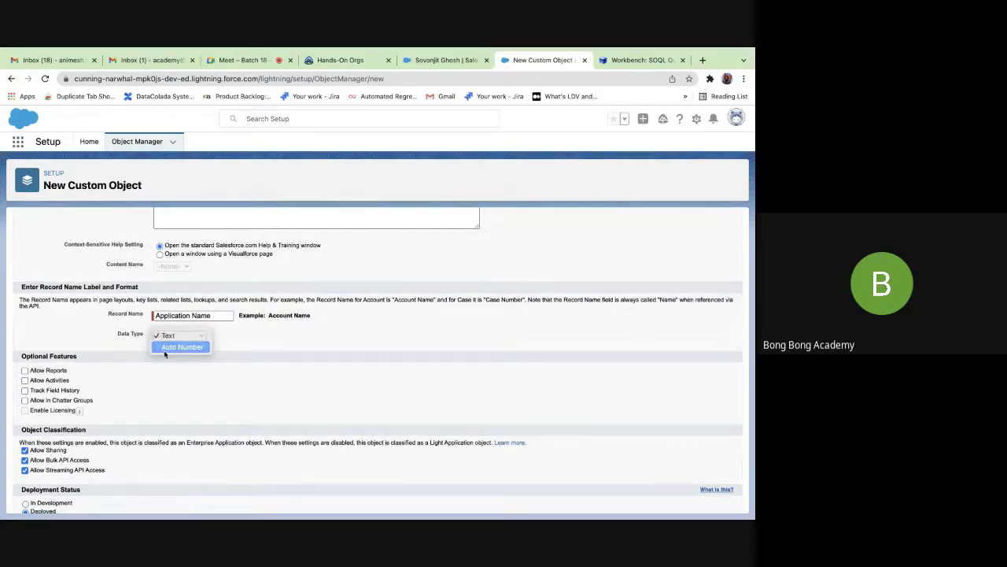
{"action": "left_click", "coordinate": [167, 347]}
{"action": "left_click", "coordinate": [160, 350]}
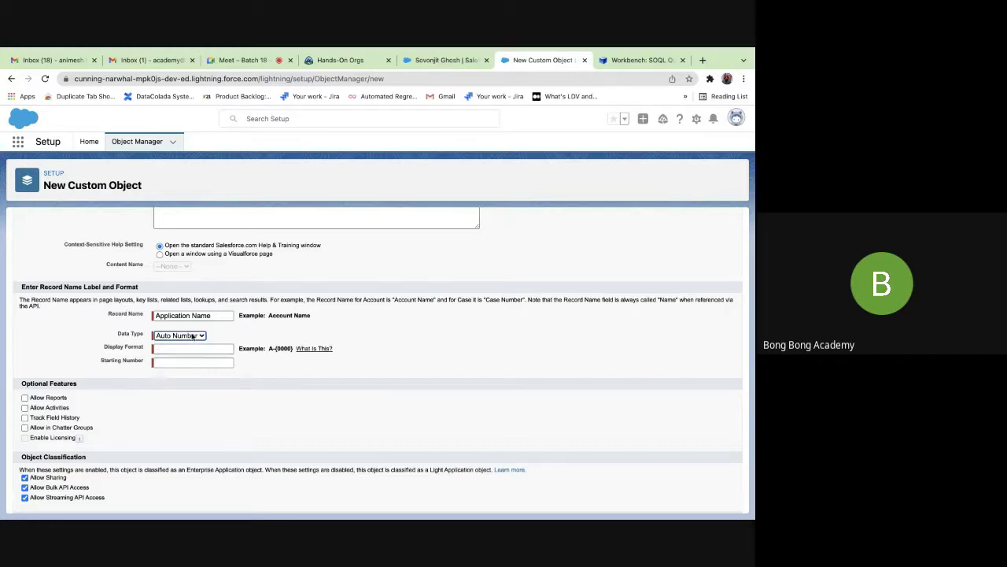
{"action": "left_click", "coordinate": [192, 336]}
{"action": "left_click", "coordinate": [170, 324]}
{"action": "scroll", "coordinate": [134, 396], "scroll_direction": "down", "scroll_amount": 2}
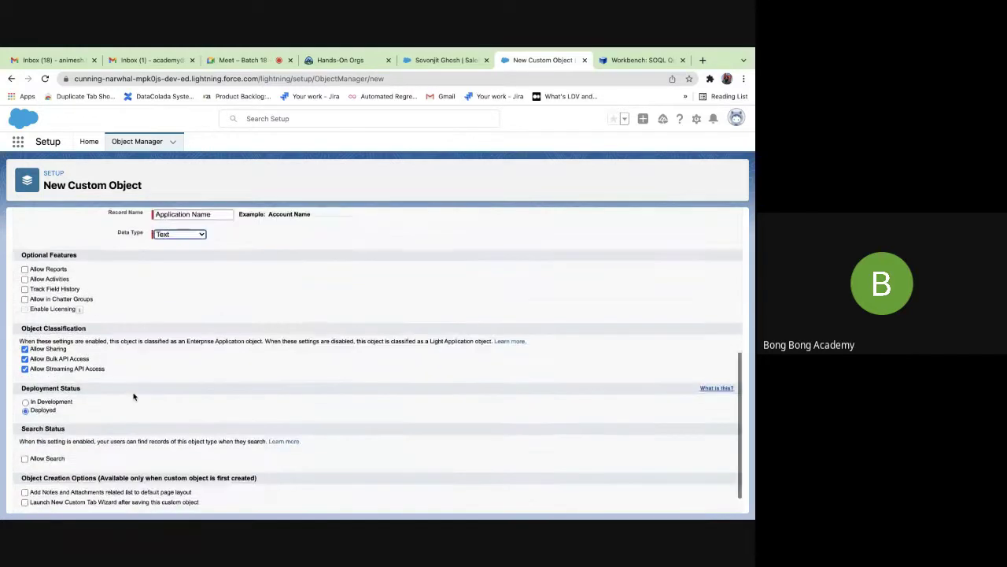
{"action": "scroll", "coordinate": [134, 397], "scroll_direction": "down", "scroll_amount": 1}
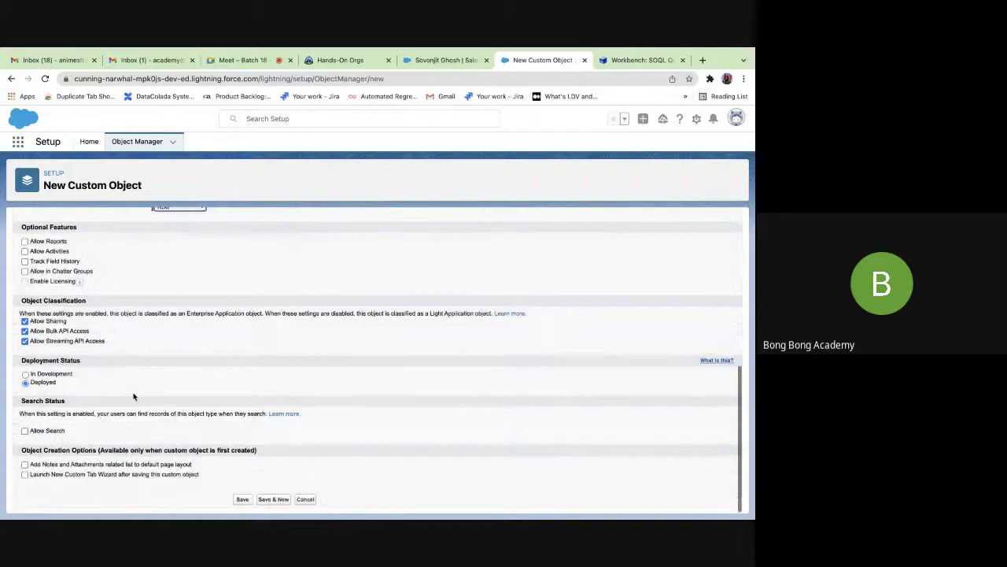
{"action": "left_click", "coordinate": [242, 499]}
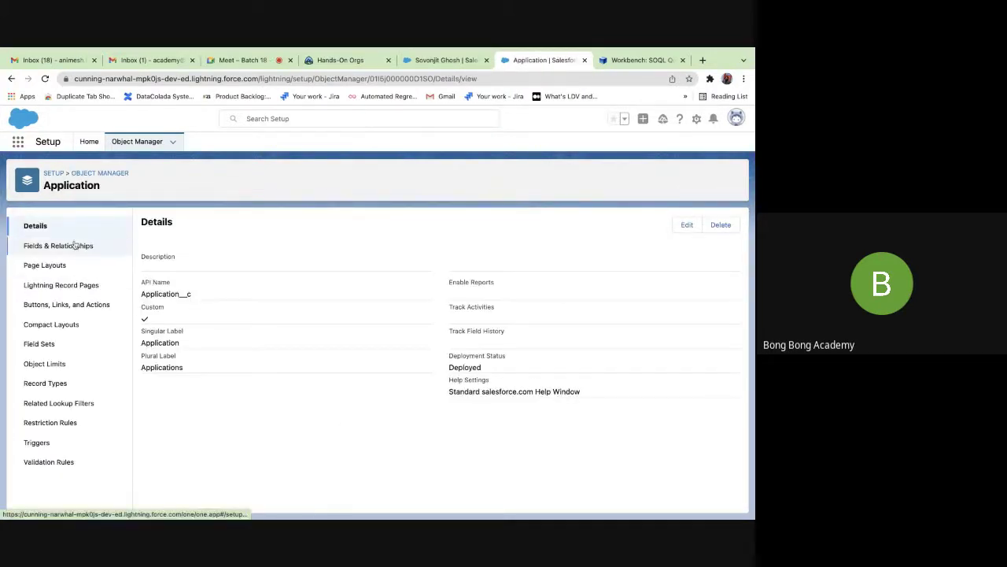
Close the old Workbench tab, reopen Workbench, accept the terms and log in with Salesforce.
{"action": "left_click", "coordinate": [626, 61]}
{"action": "left_click", "coordinate": [682, 60]}
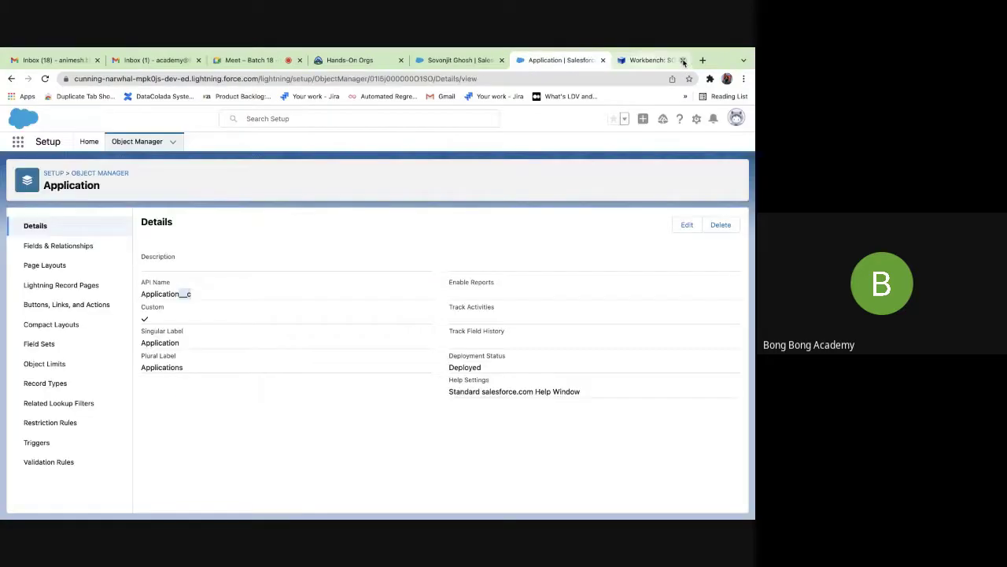
{"action": "left_click", "coordinate": [699, 61]}
{"action": "type", "text": "wor"}
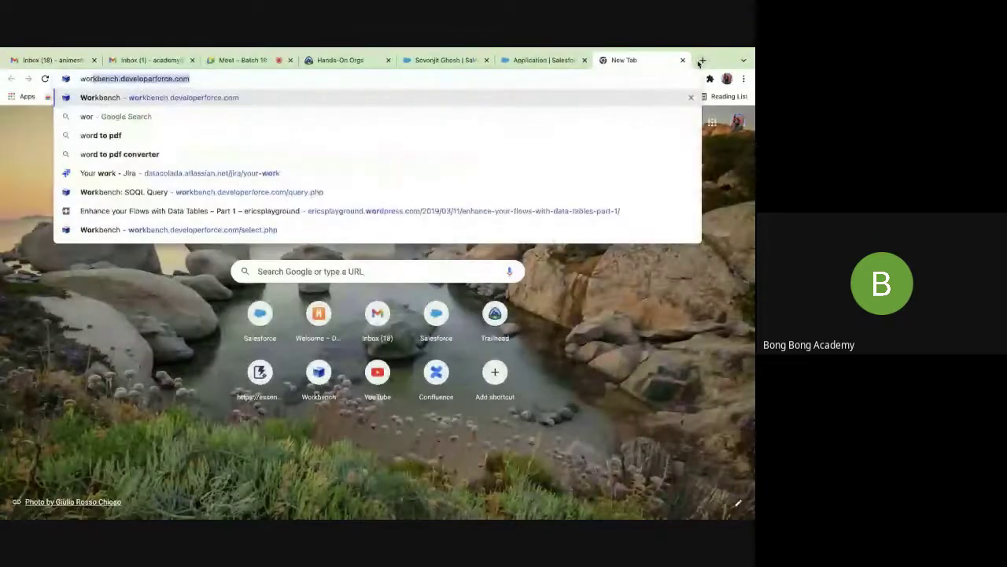
{"action": "key", "text": "Return"}
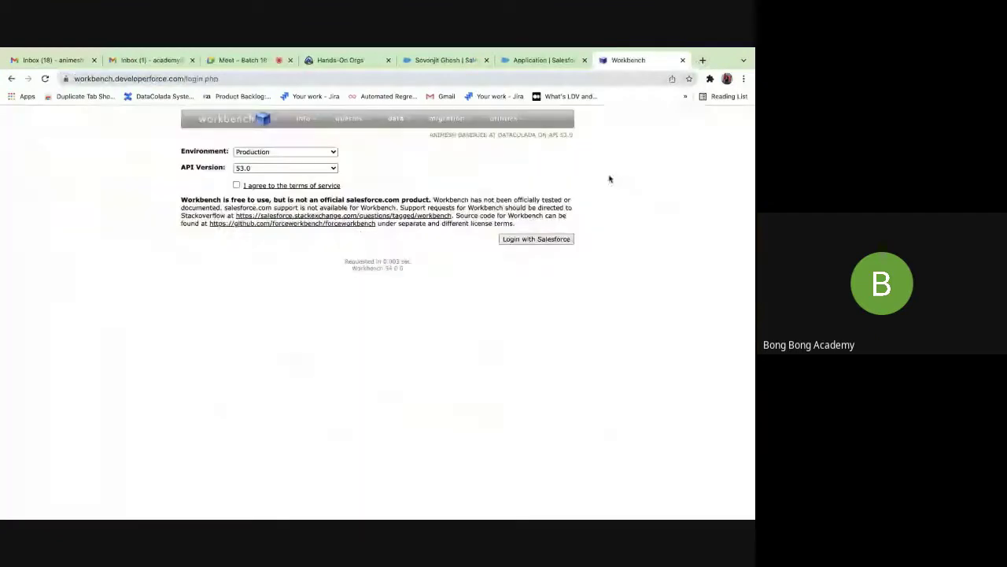
{"action": "left_click", "coordinate": [237, 186]}
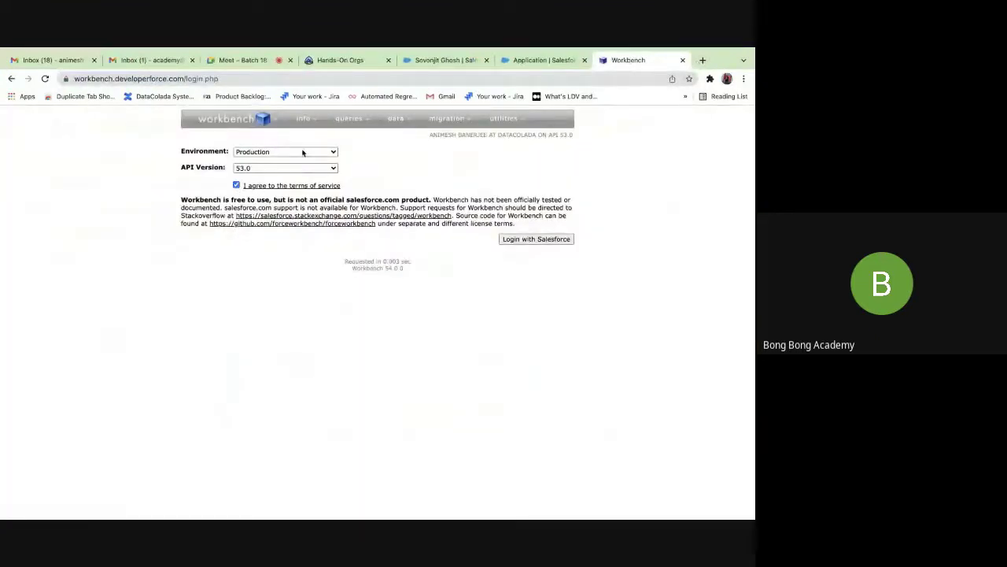
{"action": "left_click", "coordinate": [535, 239]}
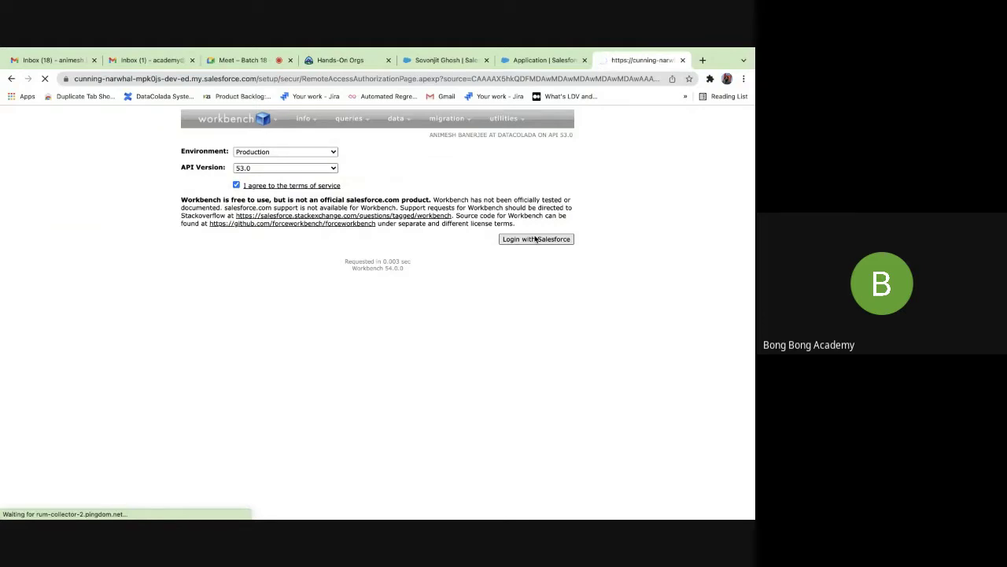
Choose SOQL Query as the action and Application__c as the object.
{"action": "left_click", "coordinate": [280, 168]}
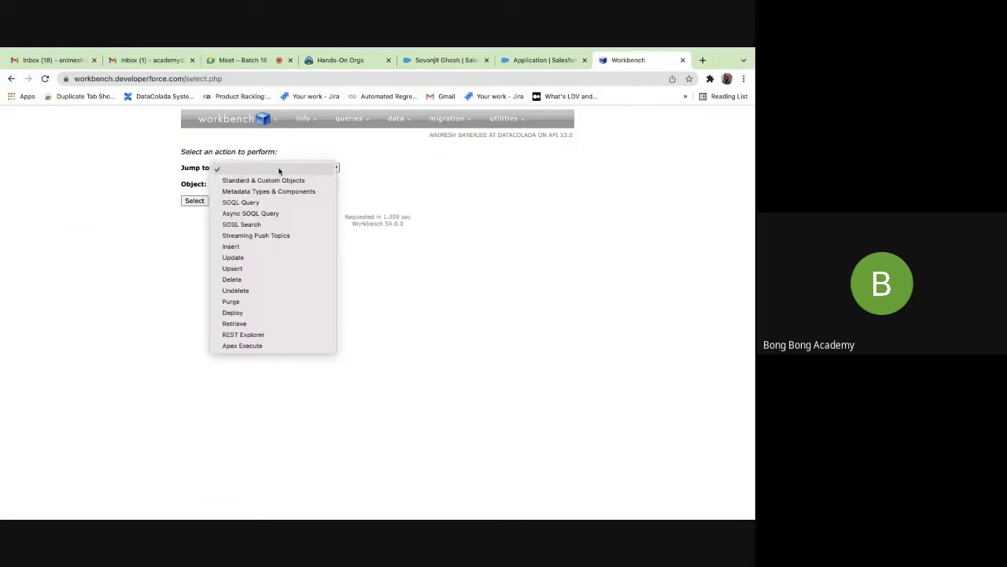
{"action": "left_click", "coordinate": [252, 203]}
{"action": "left_click", "coordinate": [259, 186]}
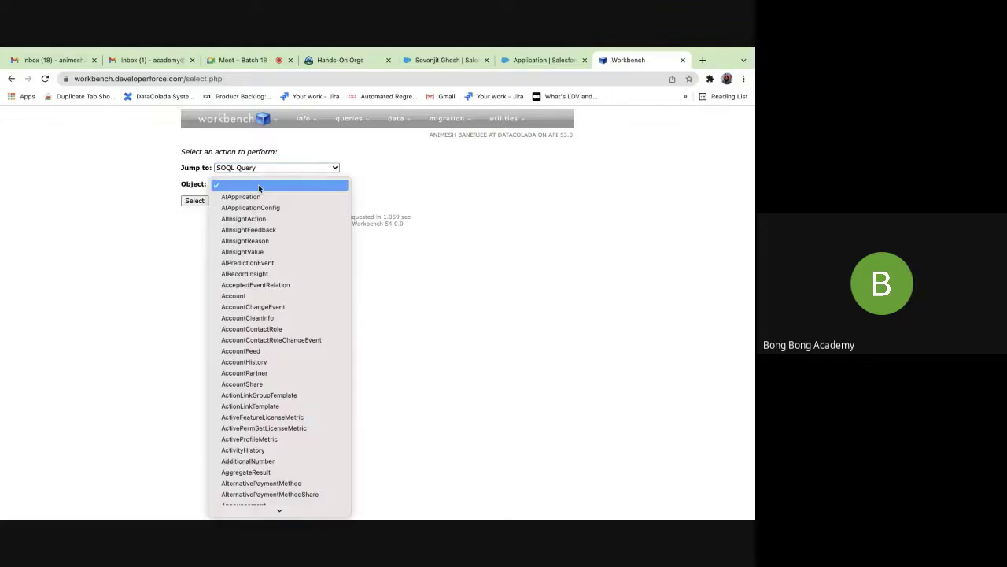
{"action": "scroll", "coordinate": [254, 236], "scroll_direction": "down", "scroll_amount": 5}
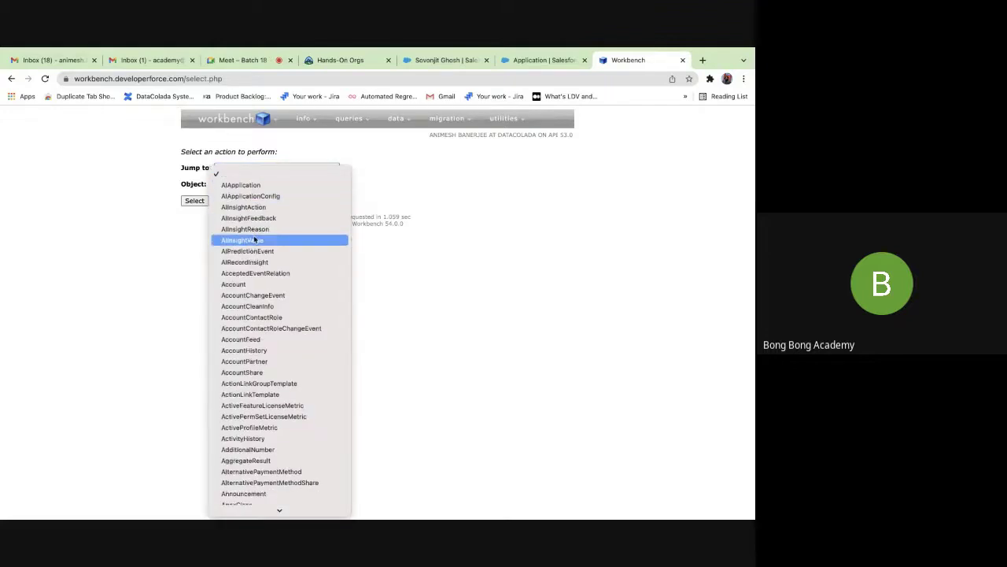
{"action": "scroll", "coordinate": [255, 236], "scroll_direction": "down", "scroll_amount": 5}
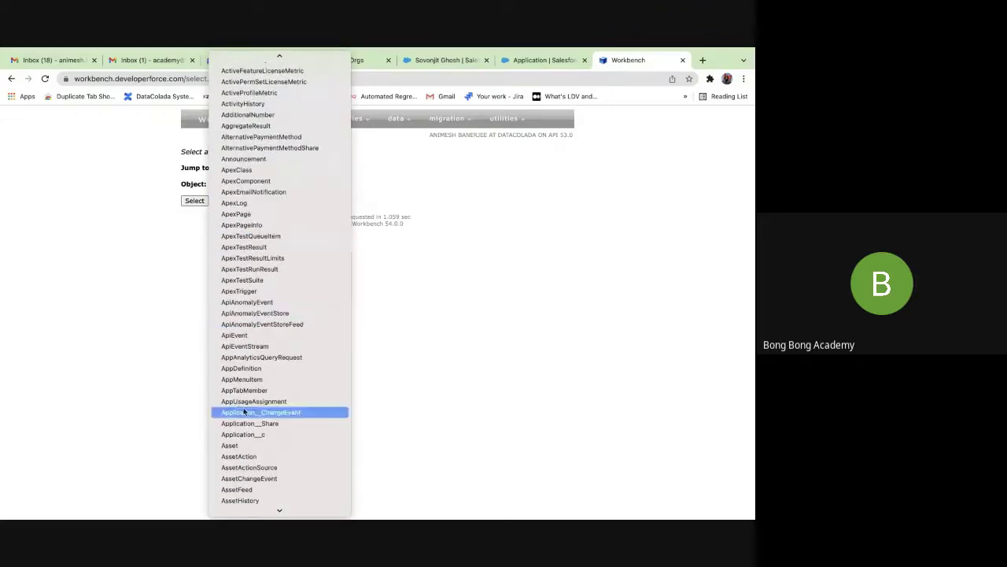
{"action": "left_click", "coordinate": [243, 434]}
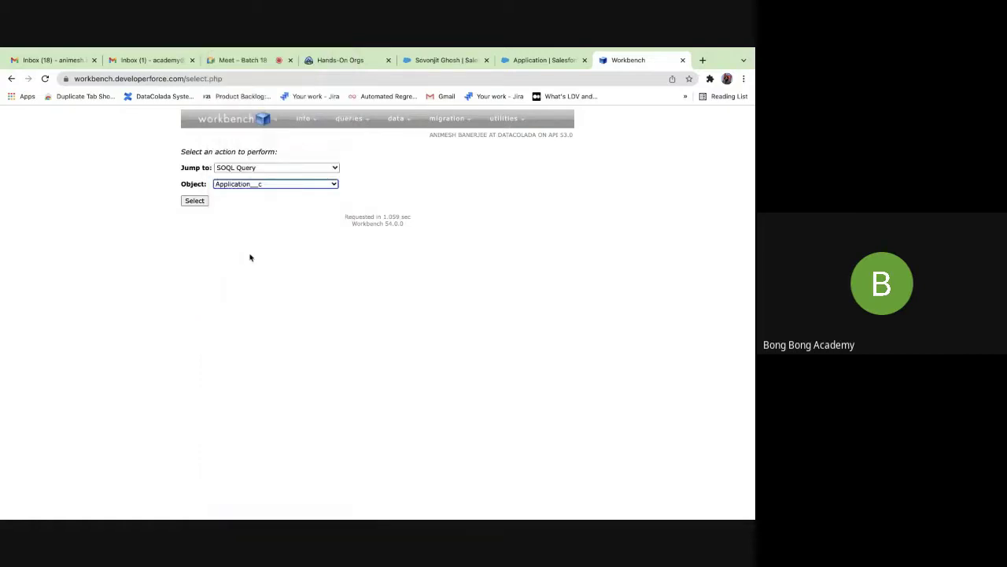
Run count() and Id queries on Application__c, then view the Application object's Fields & Relationships.
{"action": "left_click", "coordinate": [202, 202]}
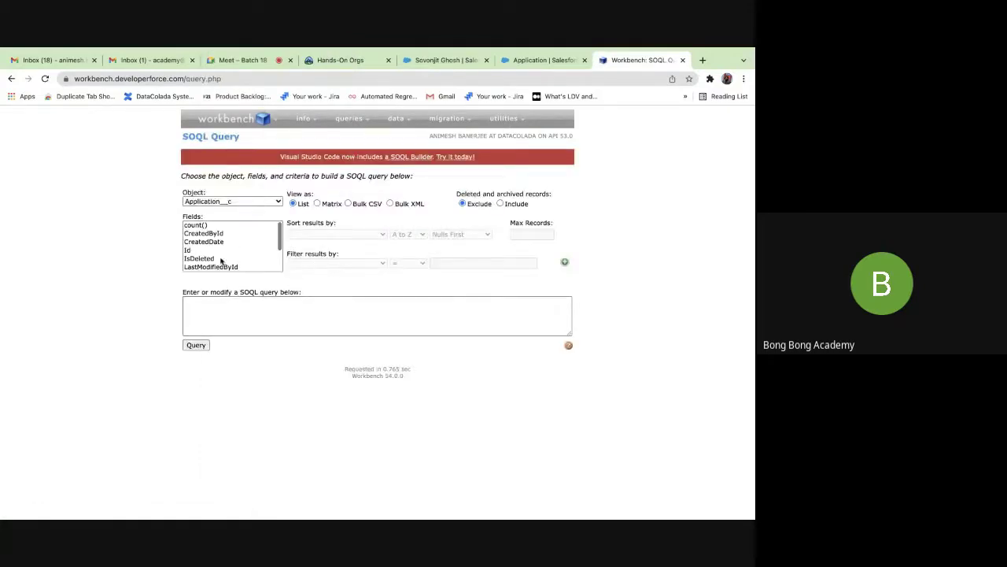
{"action": "left_click", "coordinate": [208, 226]}
{"action": "left_click", "coordinate": [196, 345]}
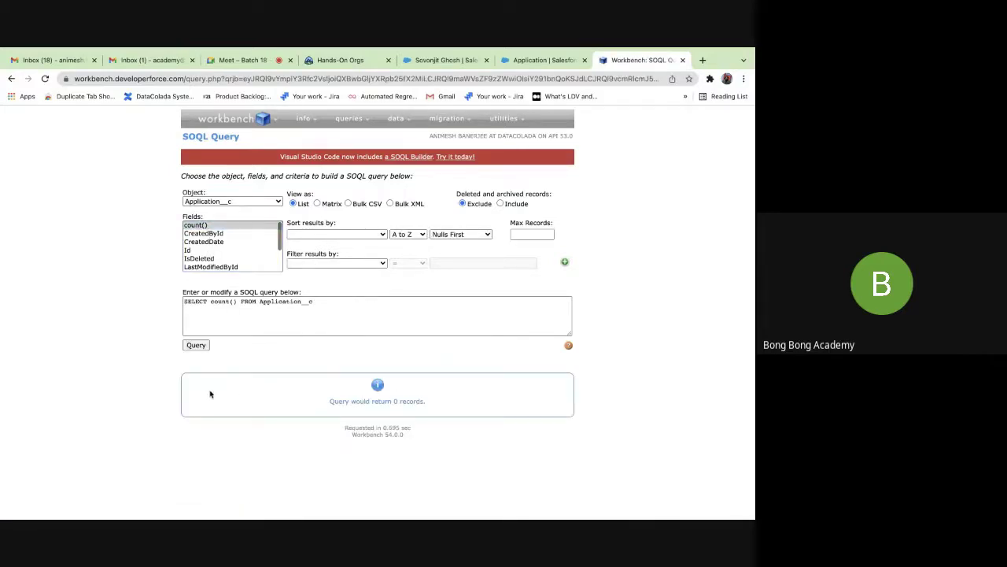
{"action": "left_click", "coordinate": [199, 251]}
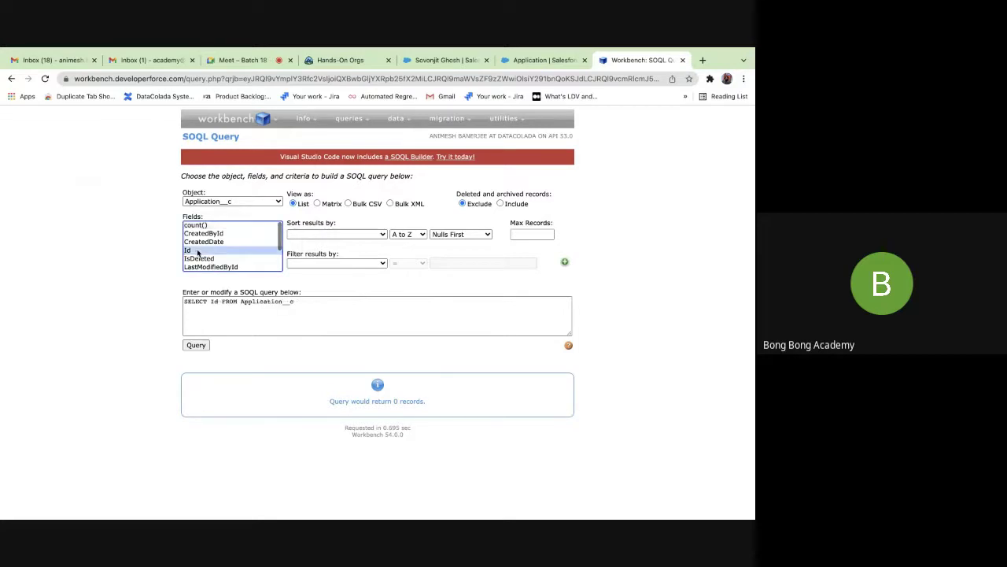
{"action": "left_click", "coordinate": [196, 344]}
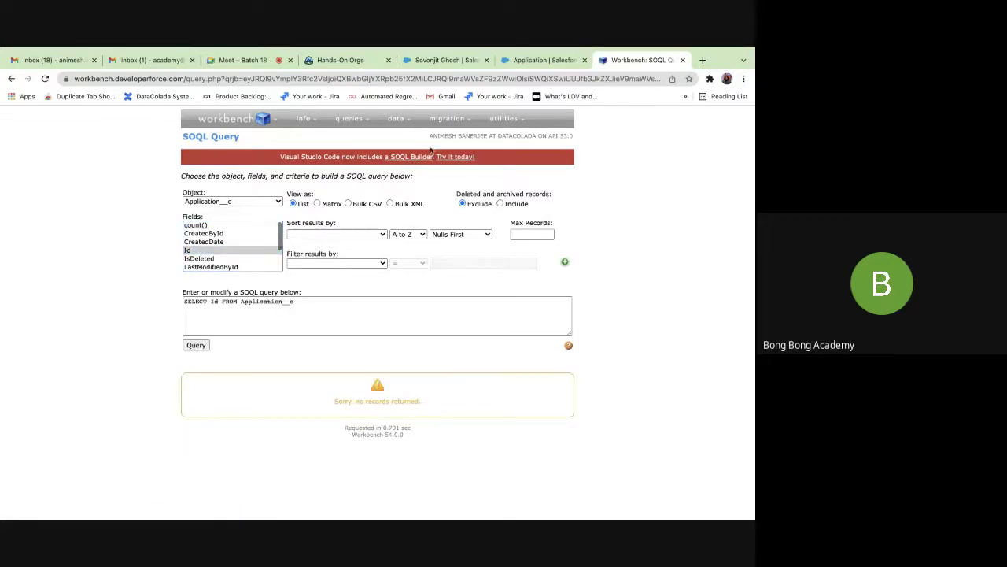
{"action": "left_click", "coordinate": [532, 60]}
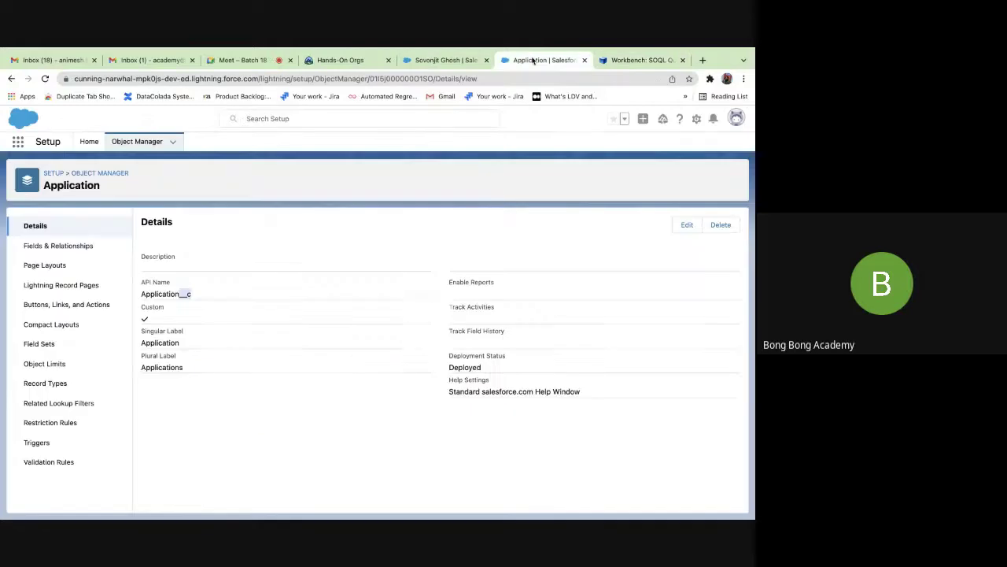
{"action": "left_click", "coordinate": [79, 246]}
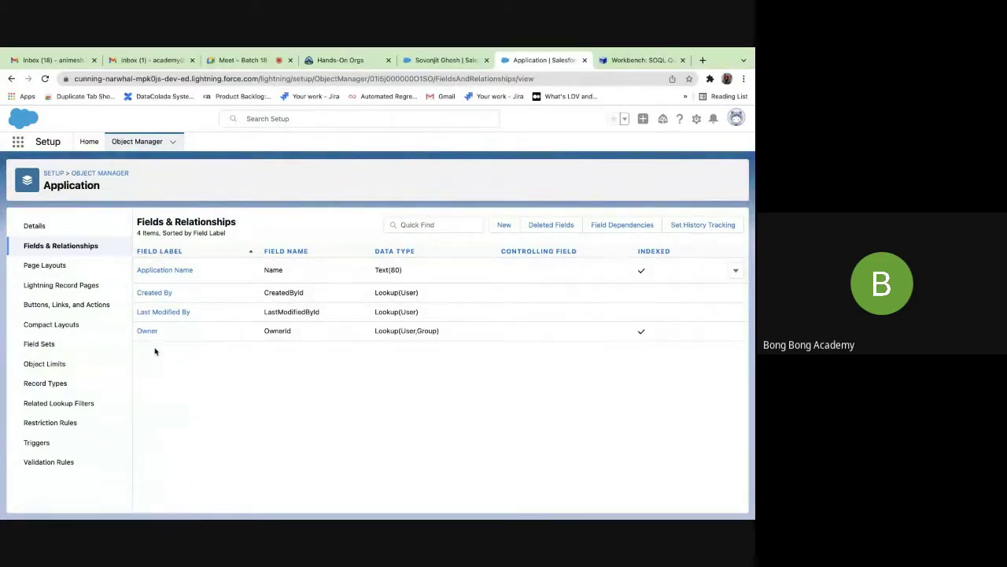
Set the Application__c query to SELECT Id,Name FROM Application__c.
{"action": "left_click", "coordinate": [622, 61]}
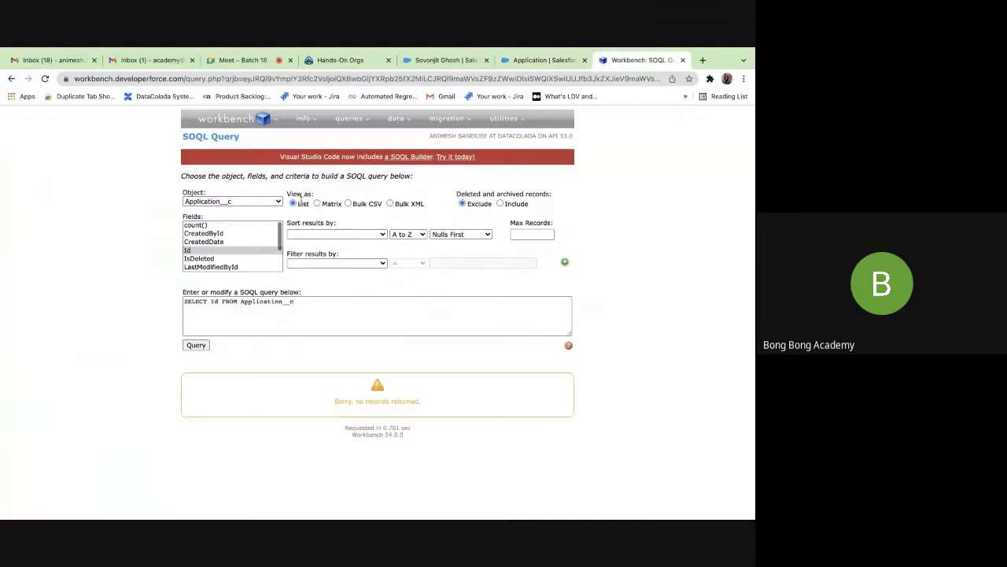
{"action": "left_click", "coordinate": [216, 234]}
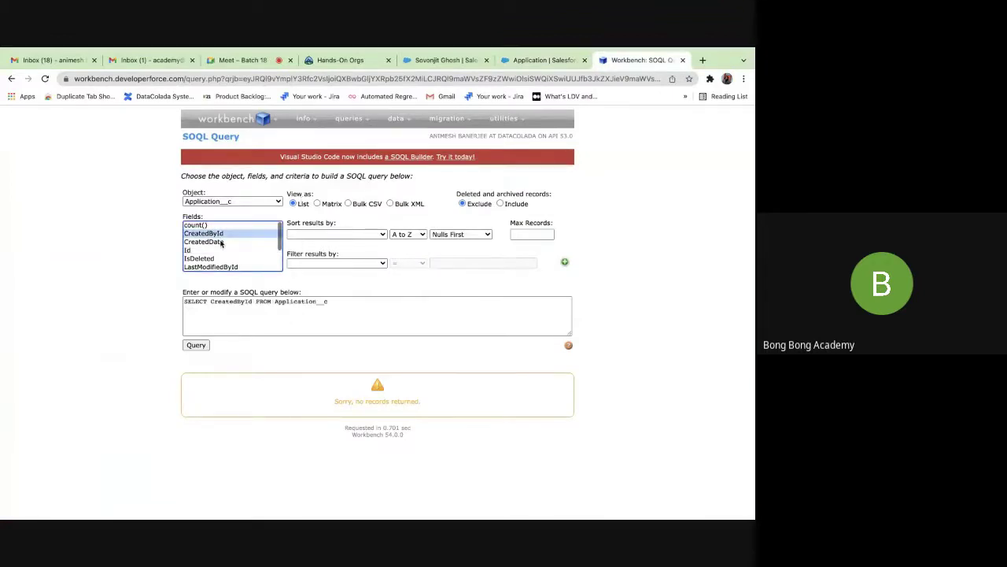
{"action": "key", "text": "Down"}
{"action": "key", "text": "Down"}
{"action": "key", "text": "Down"}
{"action": "key", "text": "Down"}
{"action": "key", "text": "Down"}
{"action": "key", "text": "Down"}
{"action": "key", "text": "Down"}
{"action": "key", "text": "Down"}
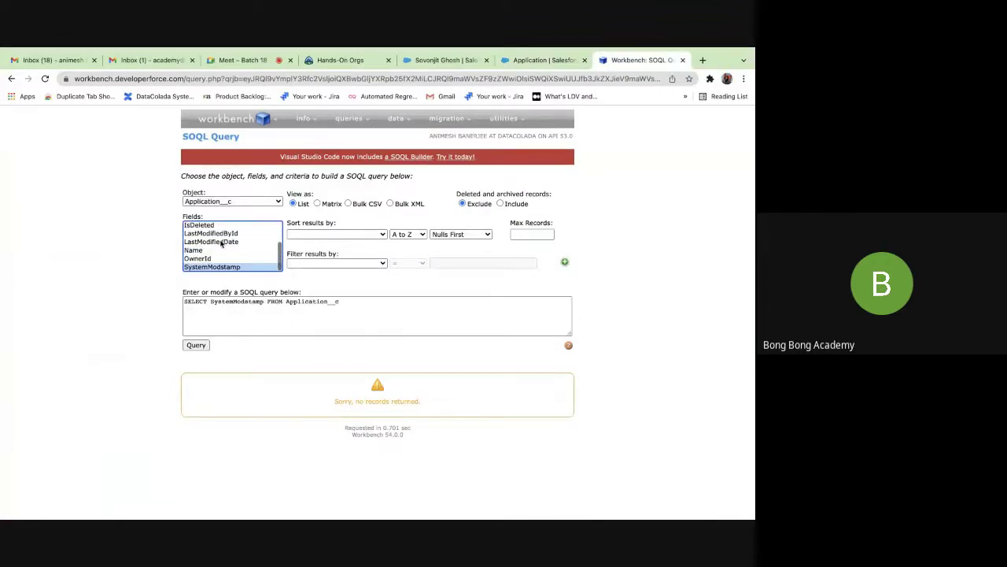
{"action": "key", "text": "Up"}
{"action": "key", "text": "Up"}
{"action": "key", "text": "Up"}
{"action": "key", "text": "Up"}
{"action": "key", "text": "Up"}
{"action": "key", "text": "Up"}
{"action": "key", "text": "Up"}
{"action": "key", "text": "Up"}
{"action": "key", "text": "Up"}
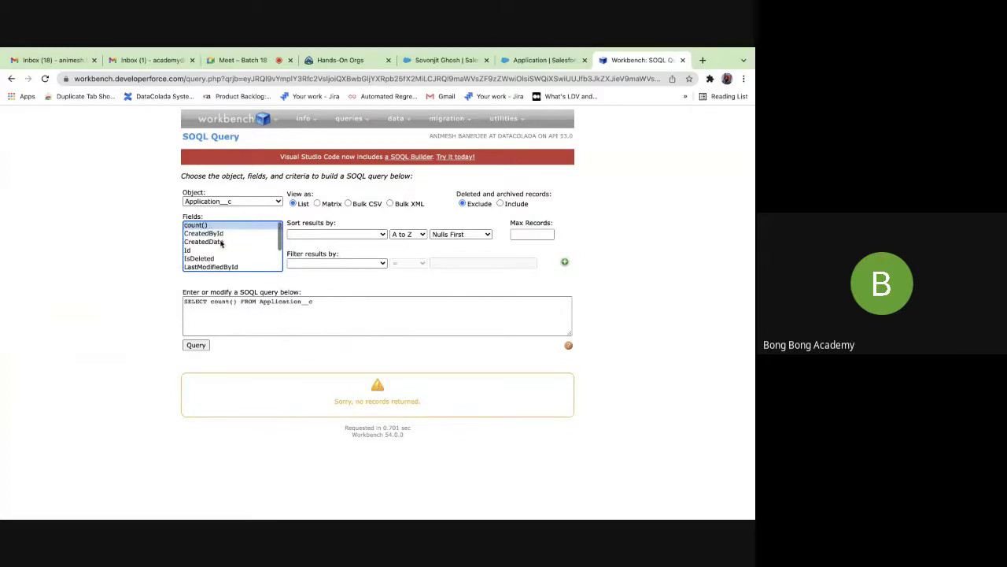
{"action": "key", "text": "Down"}
{"action": "key", "text": "Down"}
{"action": "key", "text": "Down"}
{"action": "scroll", "coordinate": [222, 244], "scroll_direction": "down", "scroll_amount": 3}
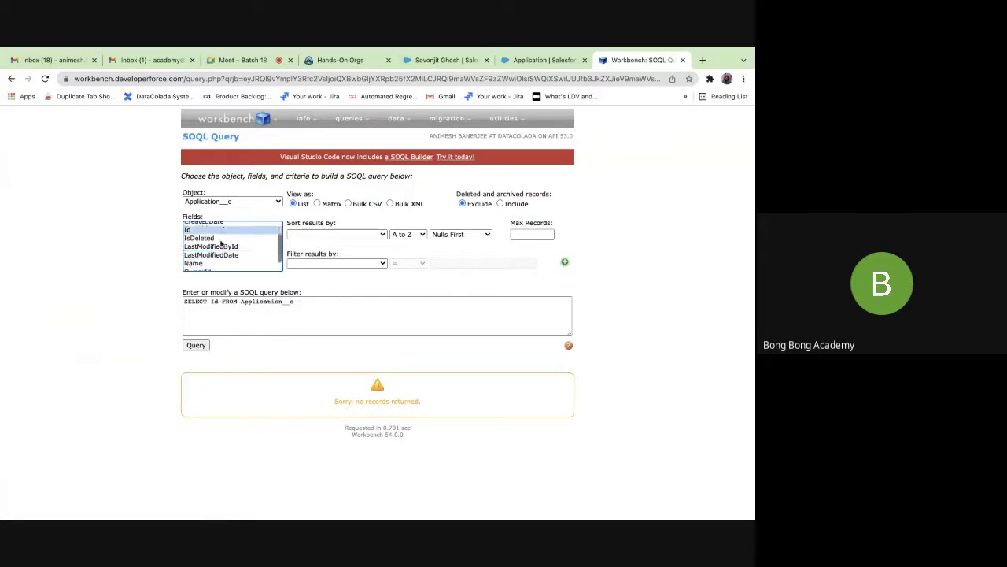
{"action": "left_click", "coordinate": [214, 250], "text": "super"}
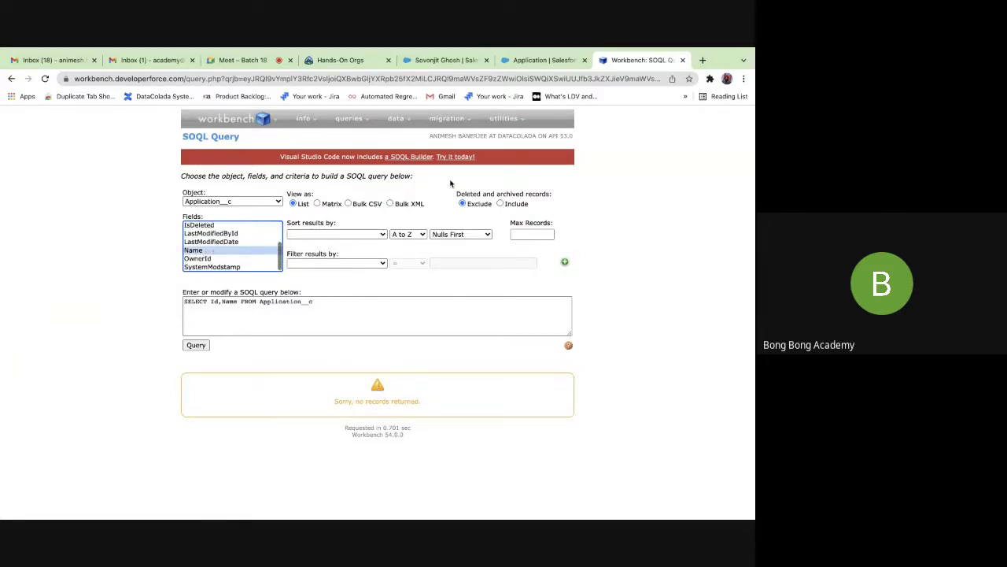
{"action": "left_click", "coordinate": [520, 63]}
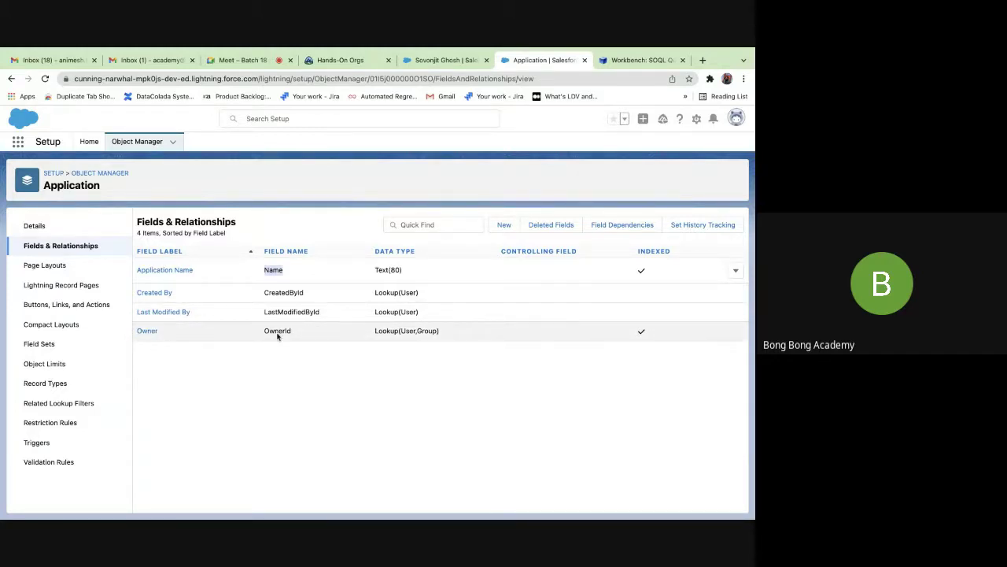
Open the Application Name field for editing from the Application fields list.
{"action": "left_click", "coordinate": [504, 226]}
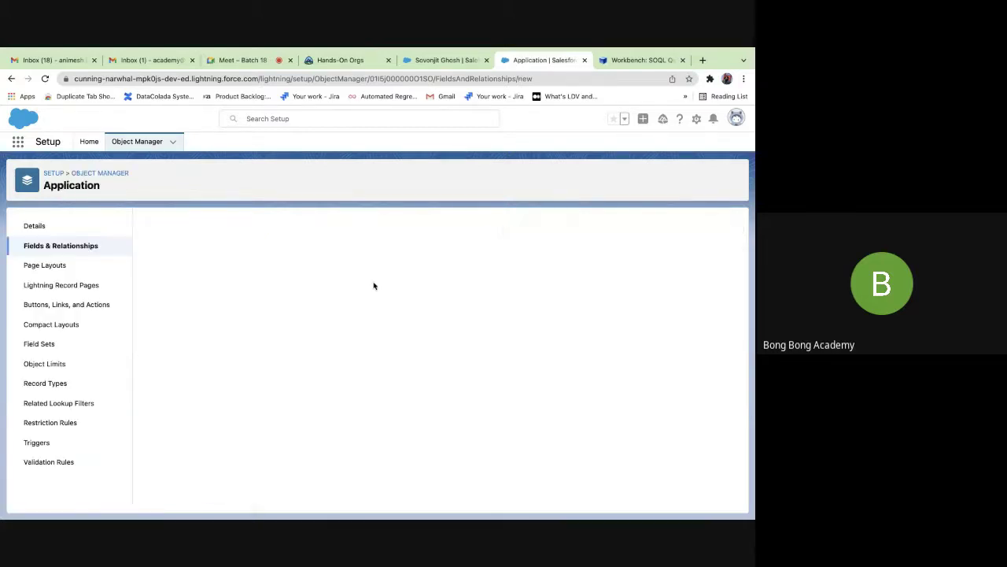
{"action": "scroll", "coordinate": [251, 363], "scroll_direction": "down", "scroll_amount": 3}
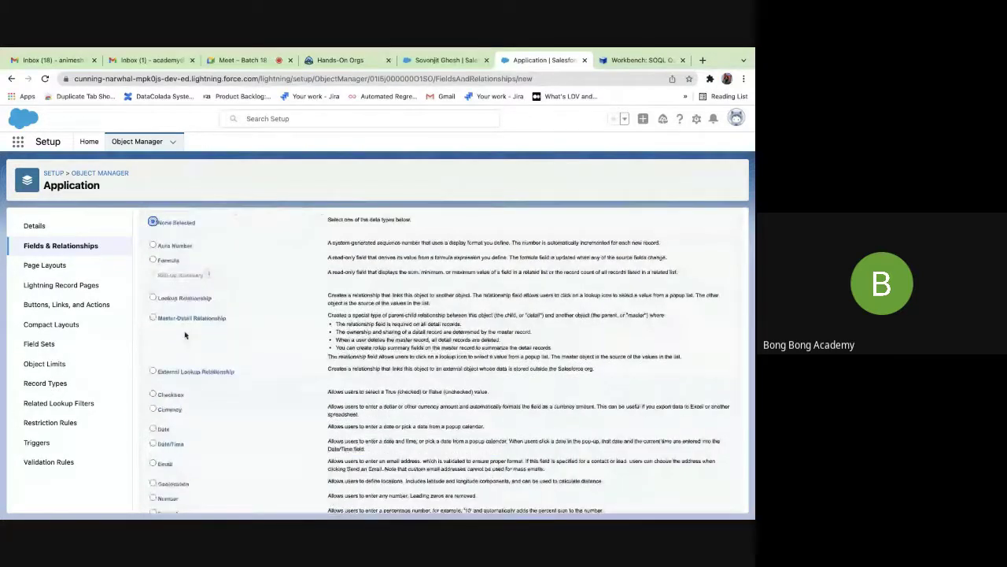
{"action": "left_click", "coordinate": [67, 248]}
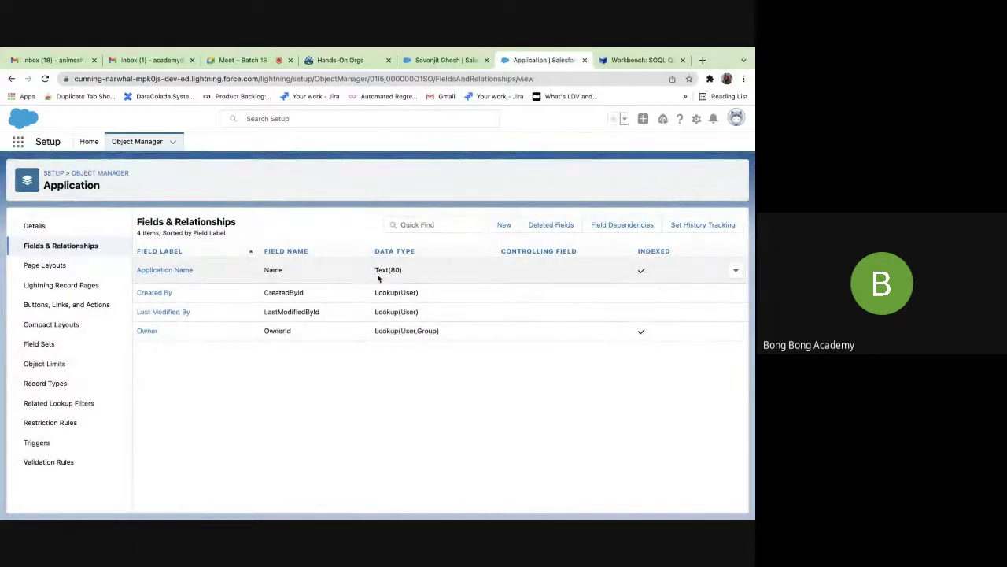
{"action": "left_click", "coordinate": [736, 271]}
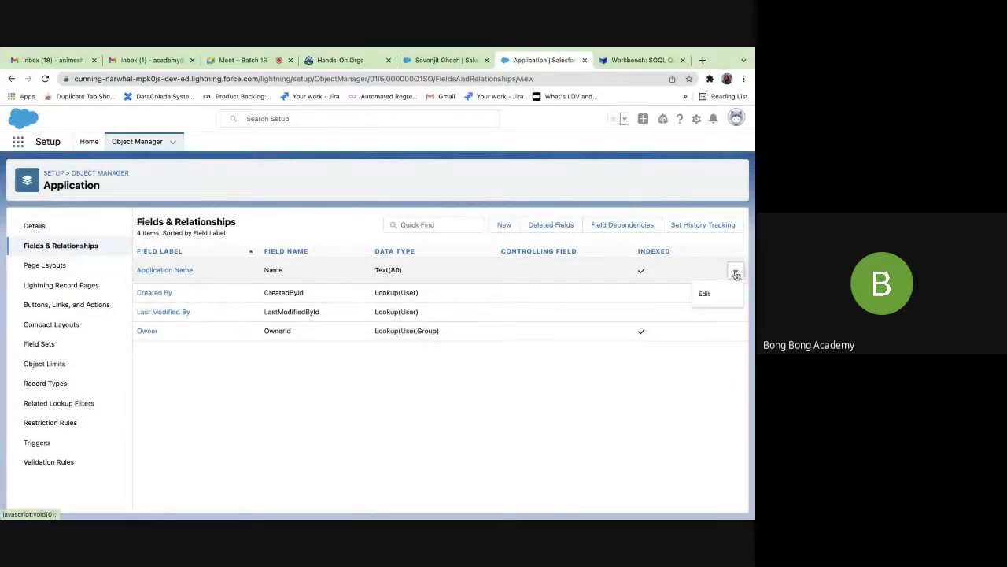
{"action": "left_click", "coordinate": [559, 272]}
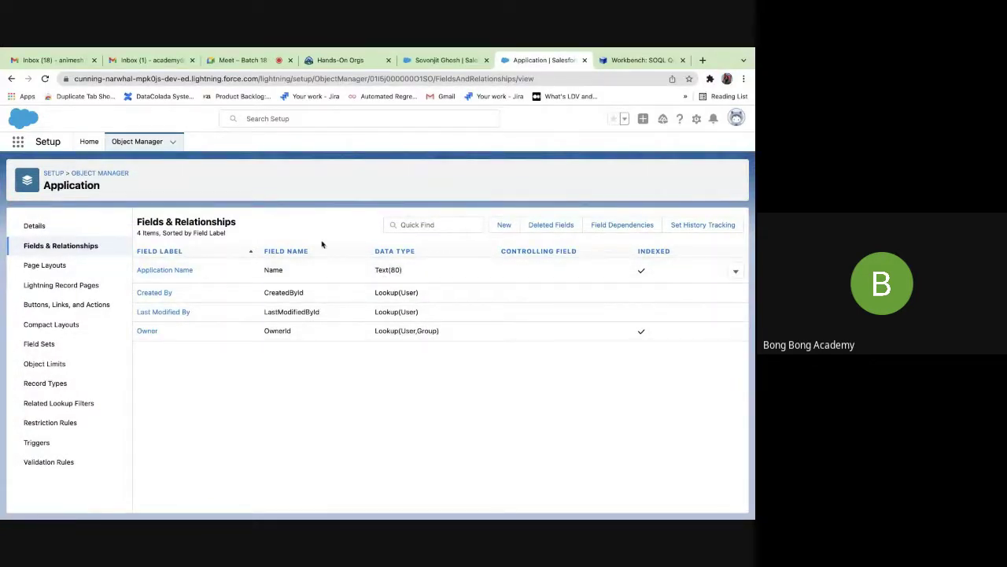
{"action": "left_click", "coordinate": [735, 271]}
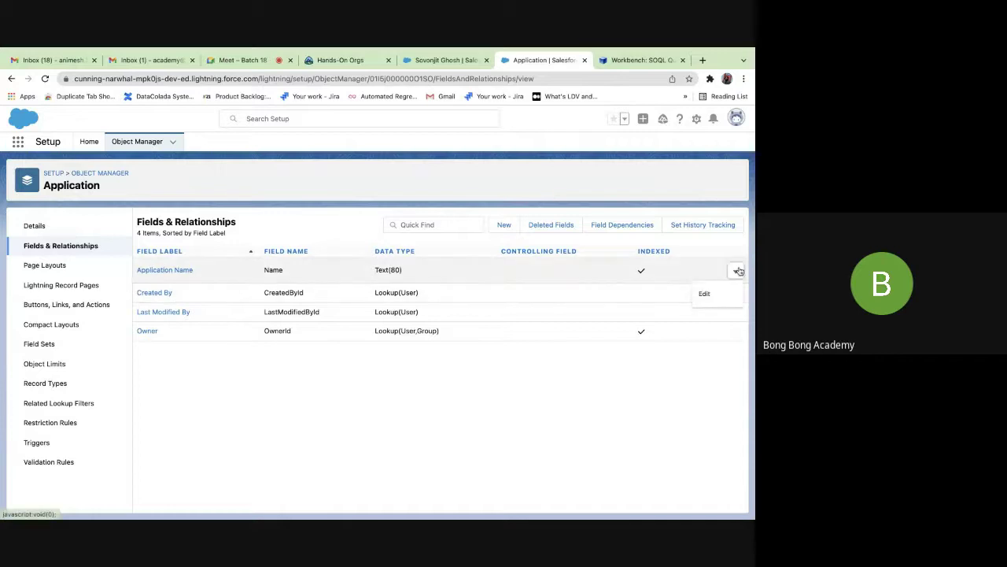
{"action": "left_click", "coordinate": [705, 294]}
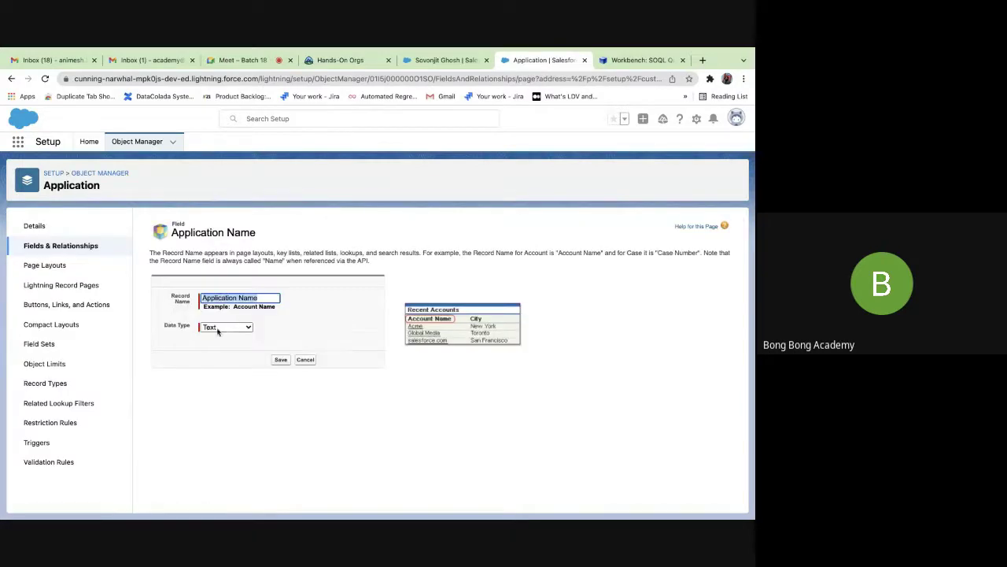
Make Application Name an Auto Number with display format A-{0000}, starting number 1, and save.
{"action": "left_click", "coordinate": [218, 332]}
{"action": "left_click", "coordinate": [230, 339]}
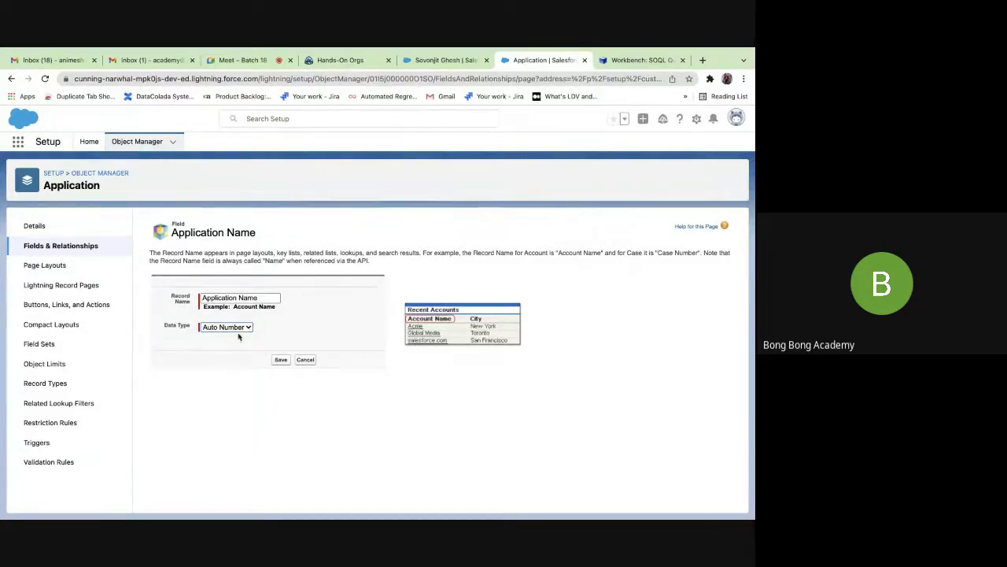
{"action": "left_click", "coordinate": [248, 328]}
{"action": "left_click", "coordinate": [246, 330]}
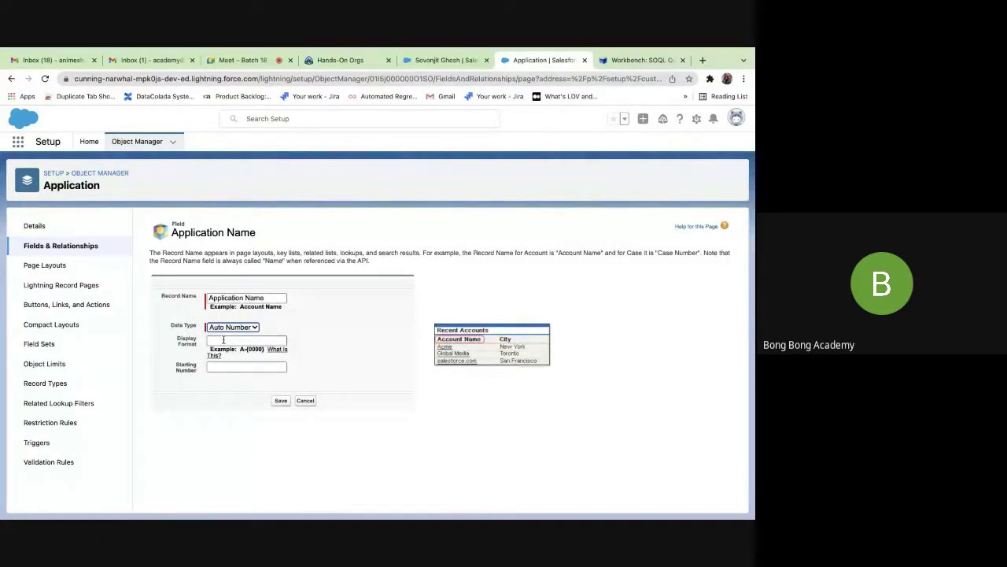
{"action": "left_click", "coordinate": [224, 340]}
{"action": "type", "text": "A-{0000"}
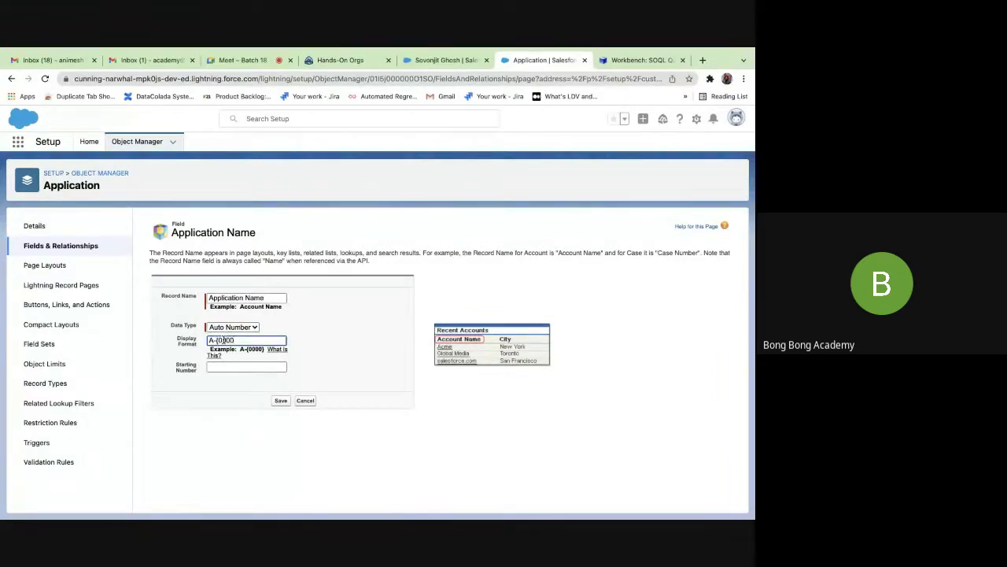
{"action": "left_click", "coordinate": [232, 368]}
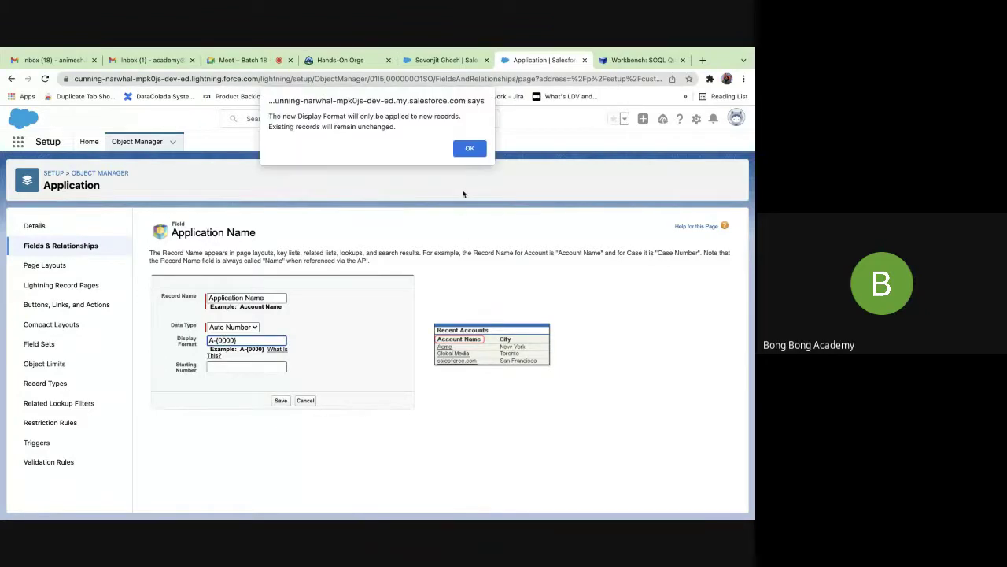
{"action": "left_click", "coordinate": [470, 149]}
{"action": "type", "text": "1"}
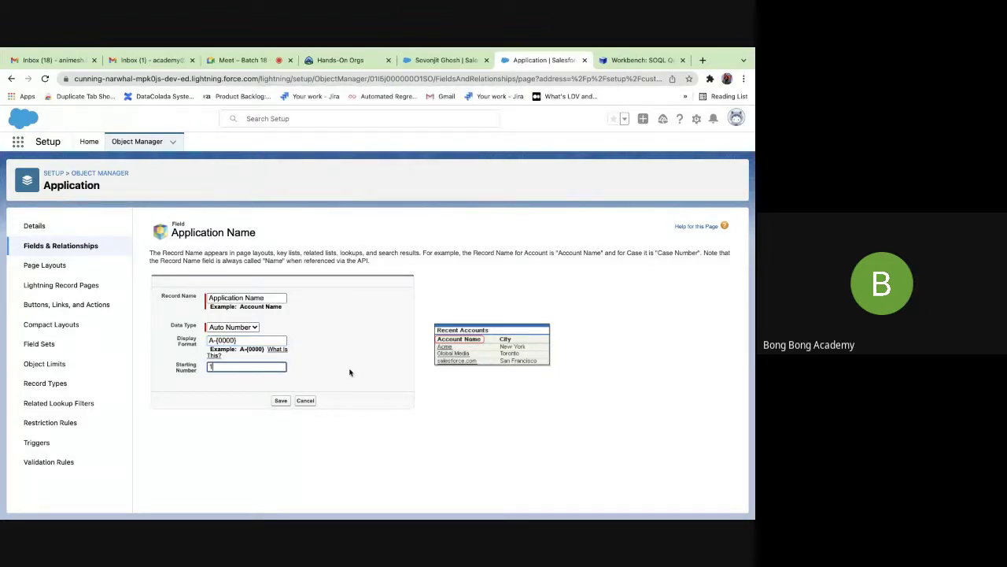
{"action": "left_click", "coordinate": [350, 372]}
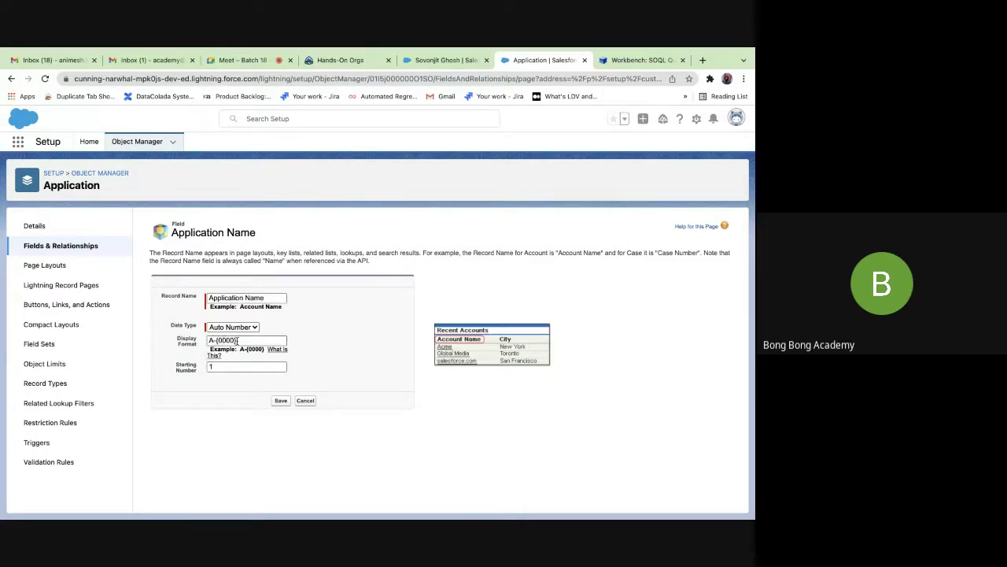
{"action": "left_click", "coordinate": [281, 401]}
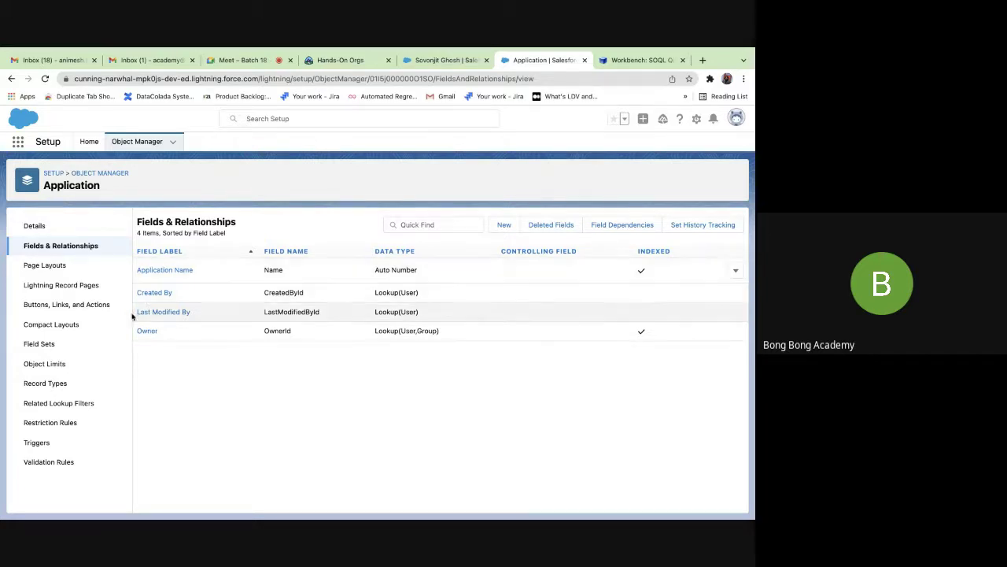
Start a new Lookup Relationship field on Application, related to Account.
{"action": "left_click", "coordinate": [501, 225]}
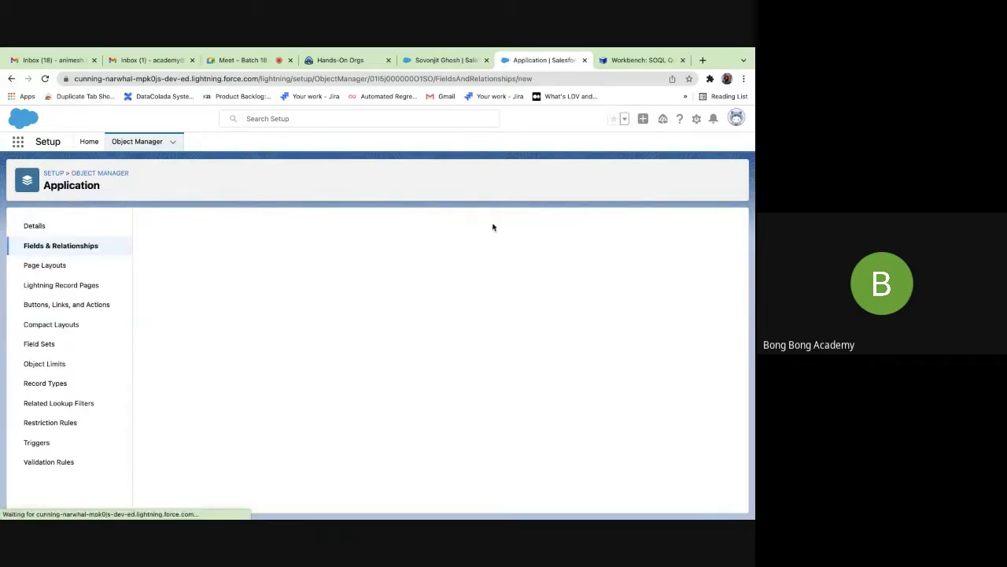
{"action": "scroll", "coordinate": [244, 307], "scroll_direction": "down", "scroll_amount": 3}
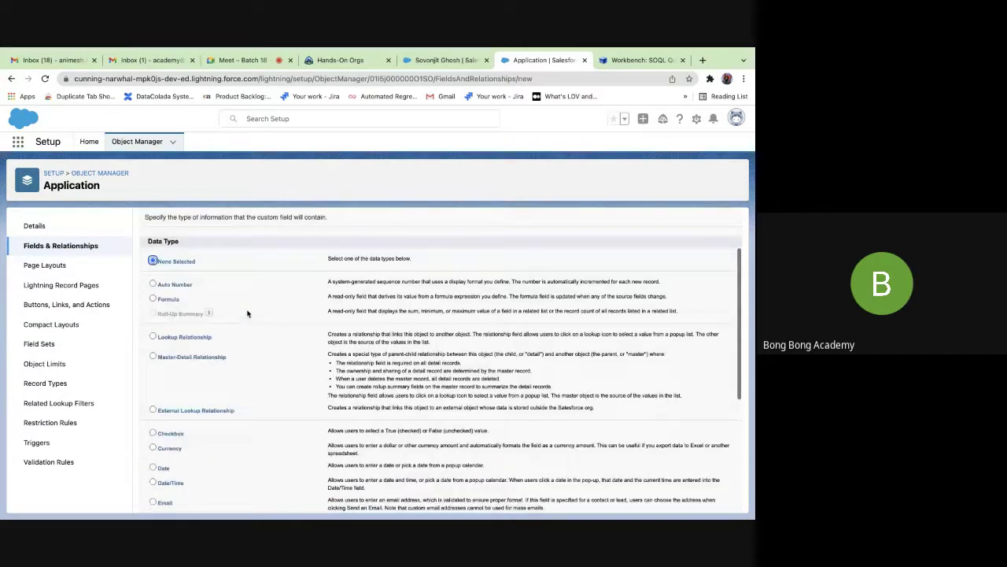
{"action": "left_click", "coordinate": [154, 288]}
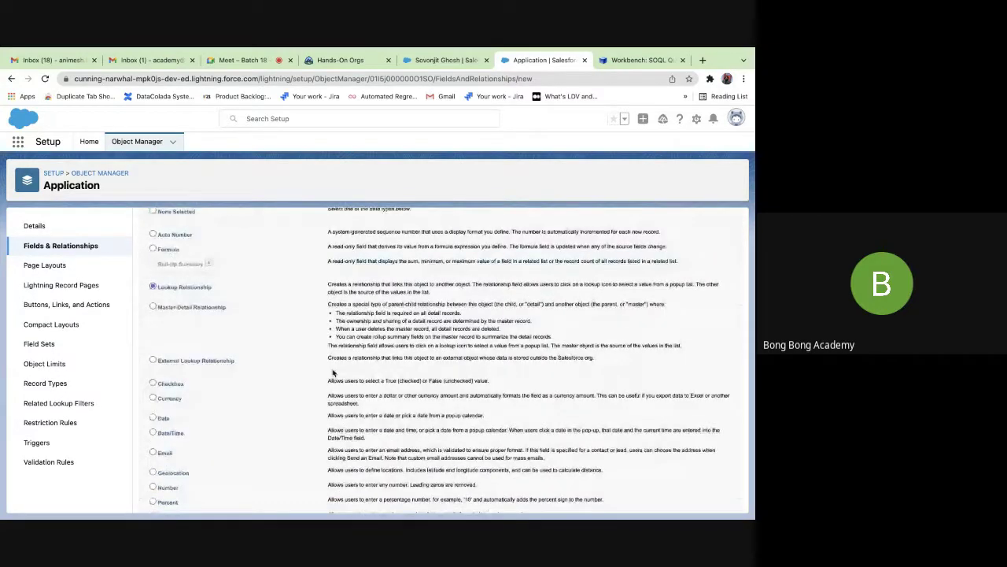
{"action": "scroll", "coordinate": [626, 495], "scroll_direction": "down", "scroll_amount": 5}
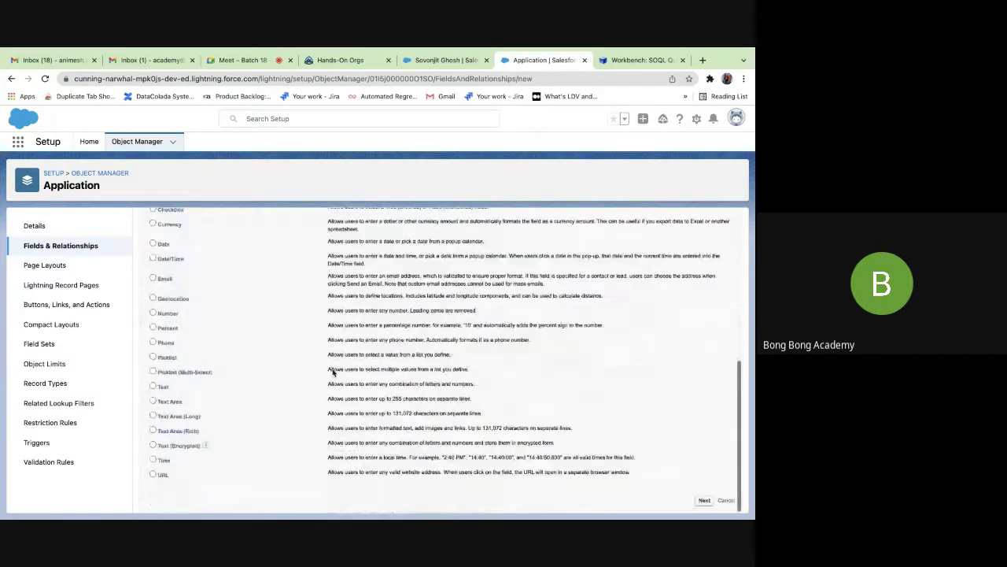
{"action": "left_click", "coordinate": [705, 501]}
{"action": "left_click", "coordinate": [316, 318]}
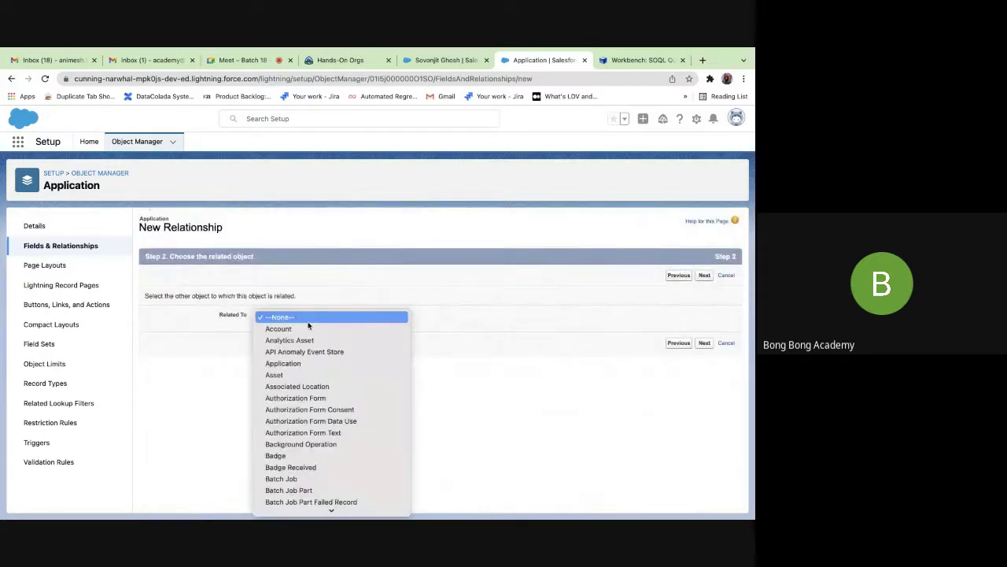
{"action": "scroll", "coordinate": [302, 365], "scroll_direction": "down", "scroll_amount": 5}
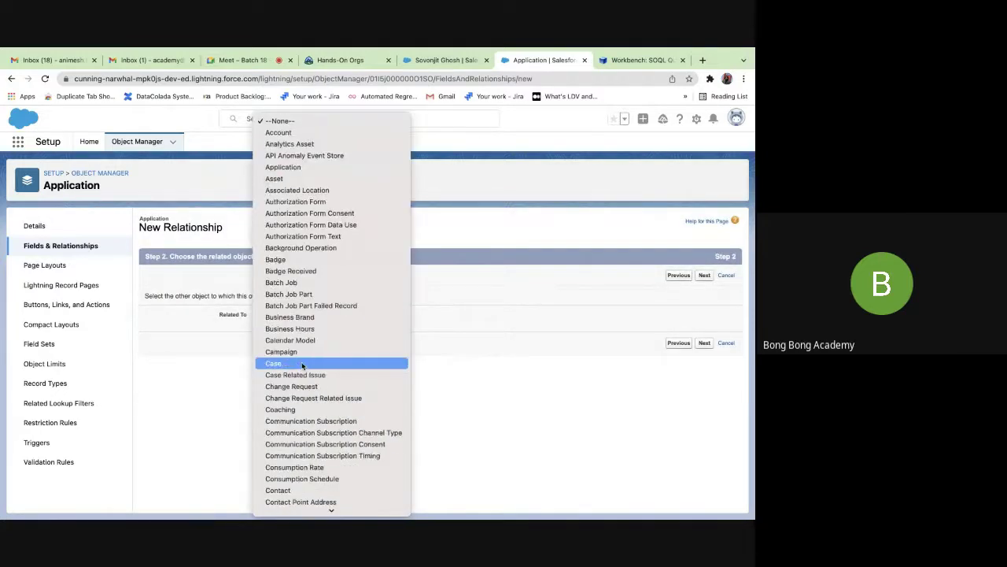
{"action": "scroll", "coordinate": [302, 364], "scroll_direction": "down", "scroll_amount": 3}
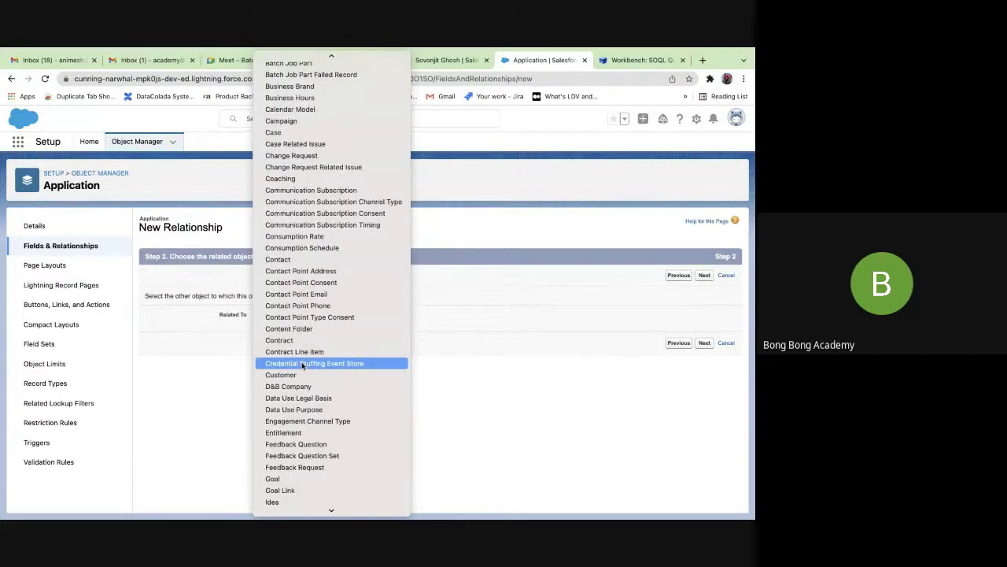
{"action": "scroll", "coordinate": [302, 364], "scroll_direction": "up", "scroll_amount": 5}
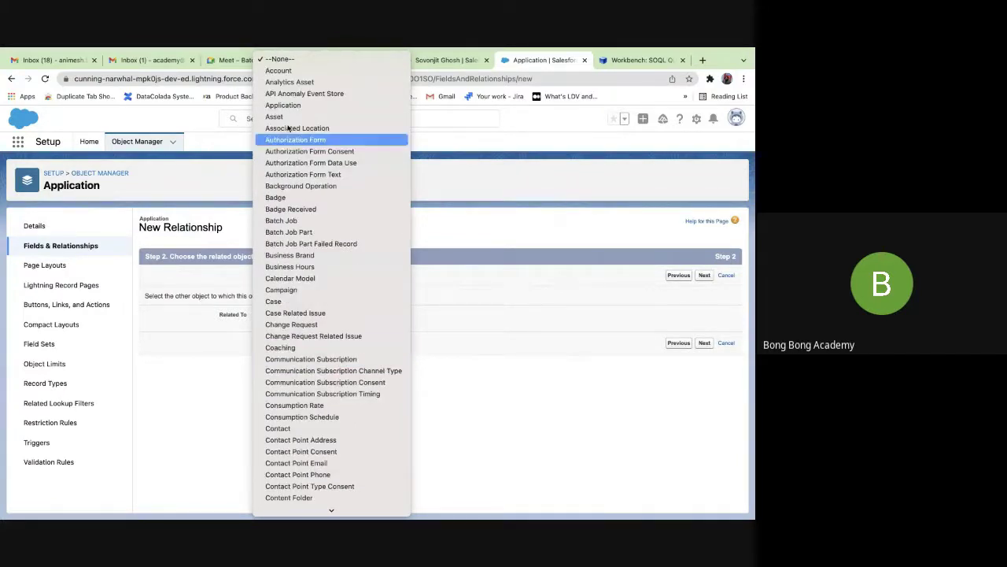
{"action": "left_click", "coordinate": [281, 71]}
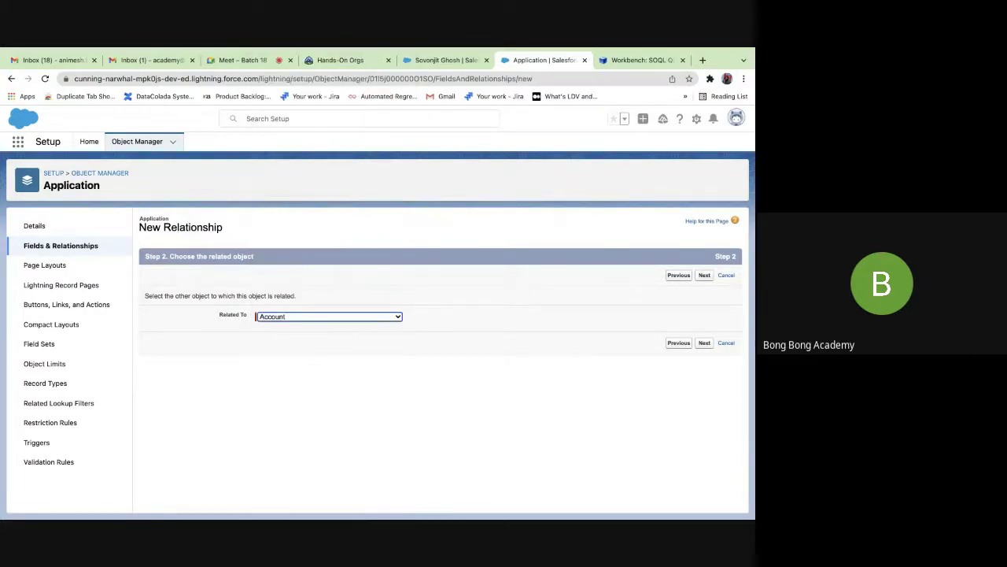
Name the field Account, keep default security and the Application Layout, and save it.
{"action": "left_click", "coordinate": [704, 343]}
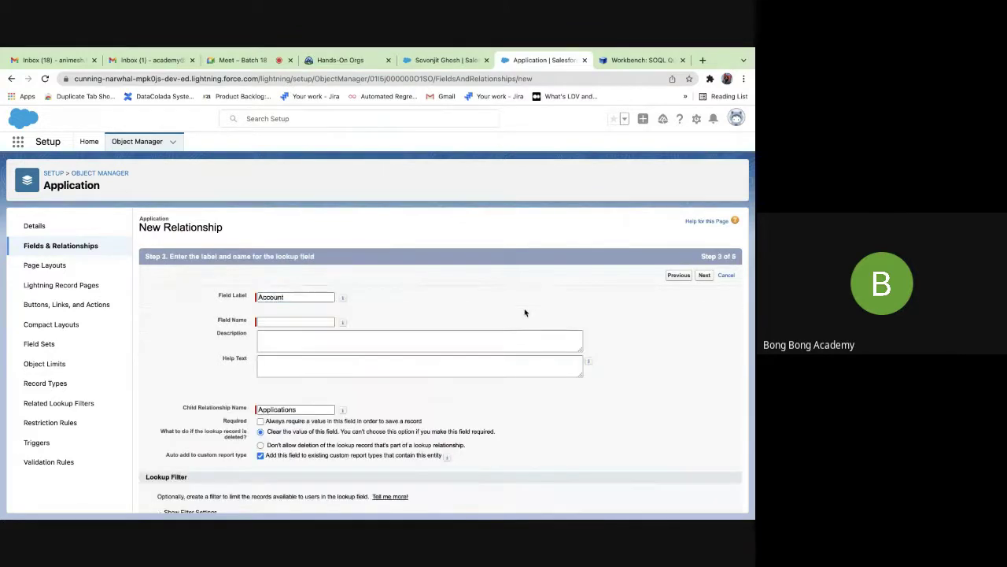
{"action": "left_click", "coordinate": [292, 321]}
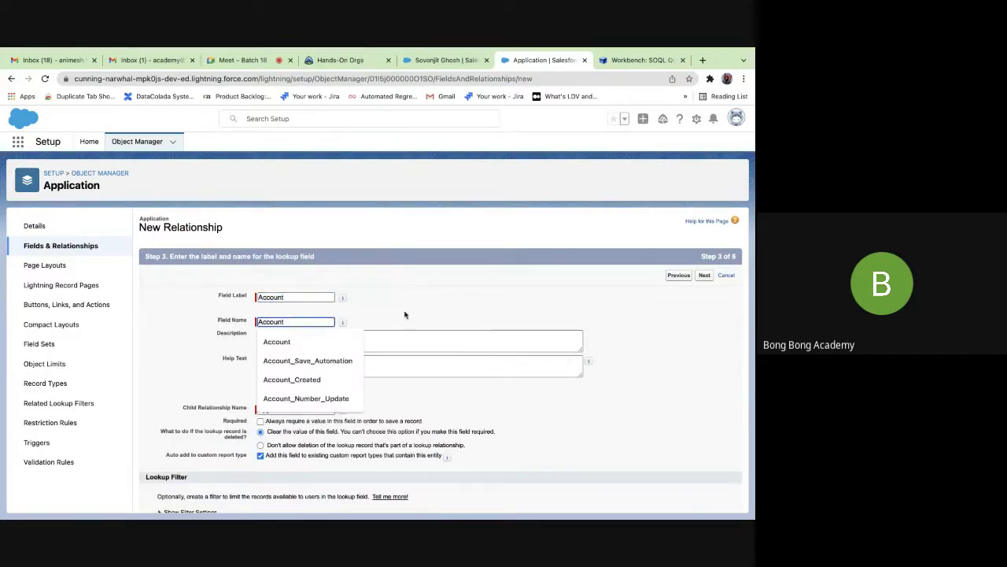
{"action": "scroll", "coordinate": [404, 314], "scroll_direction": "down", "scroll_amount": 1}
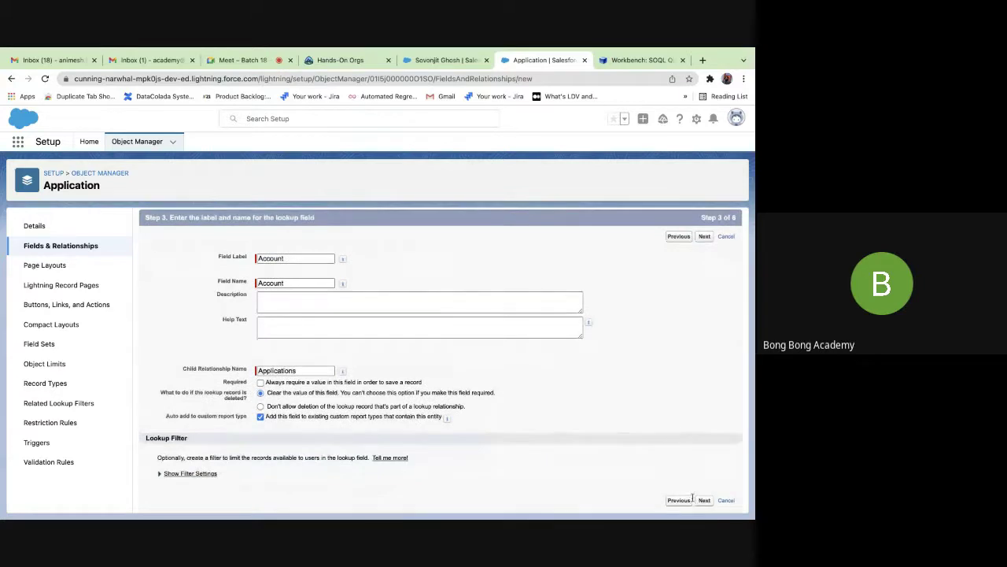
{"action": "left_click", "coordinate": [704, 502]}
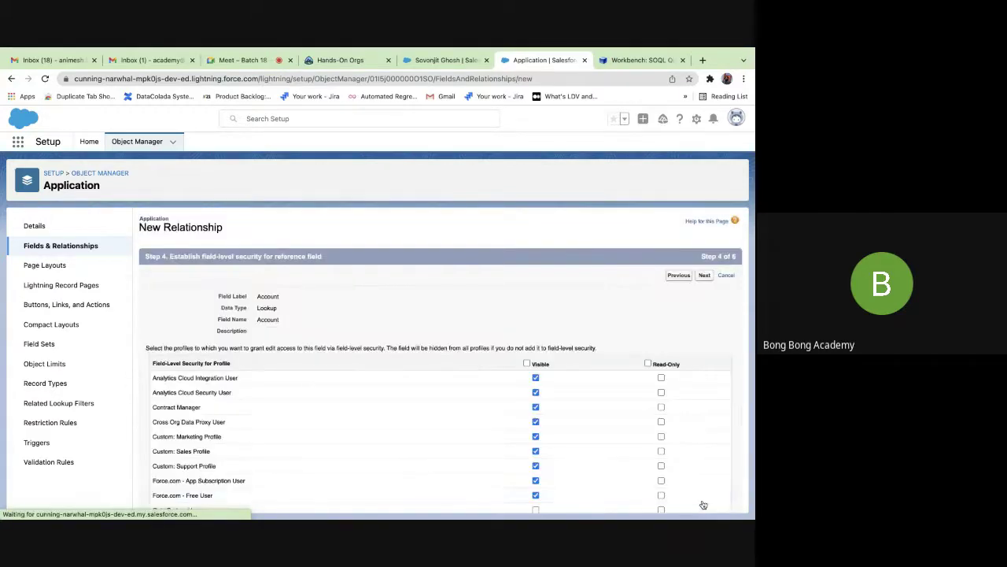
{"action": "left_click", "coordinate": [705, 277]}
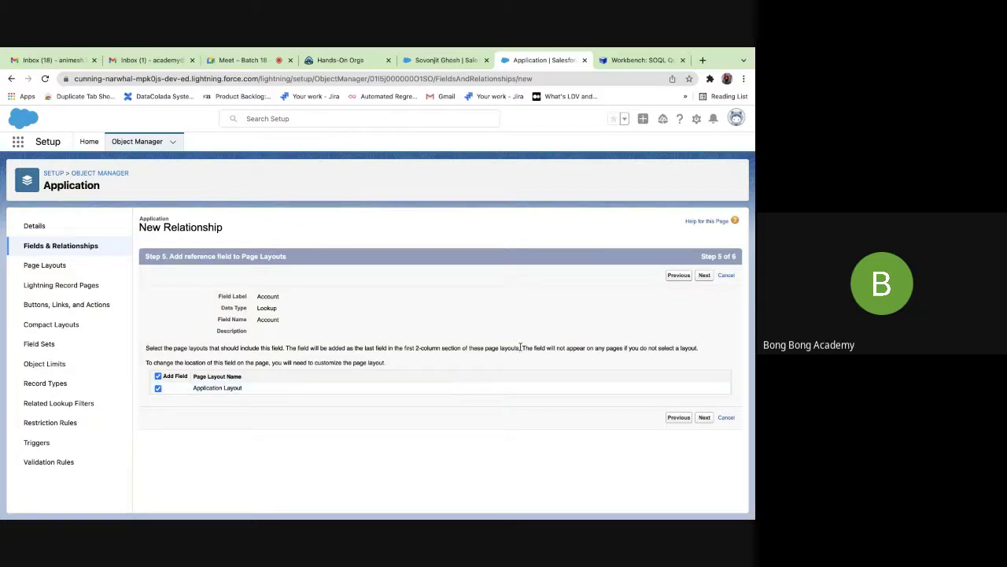
{"action": "left_click", "coordinate": [704, 275]}
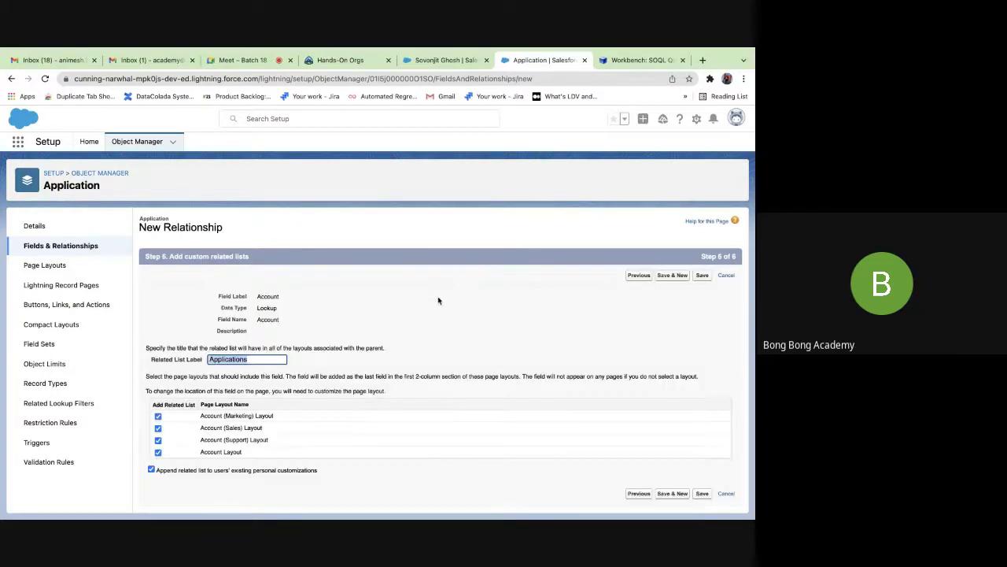
{"action": "left_click", "coordinate": [700, 277]}
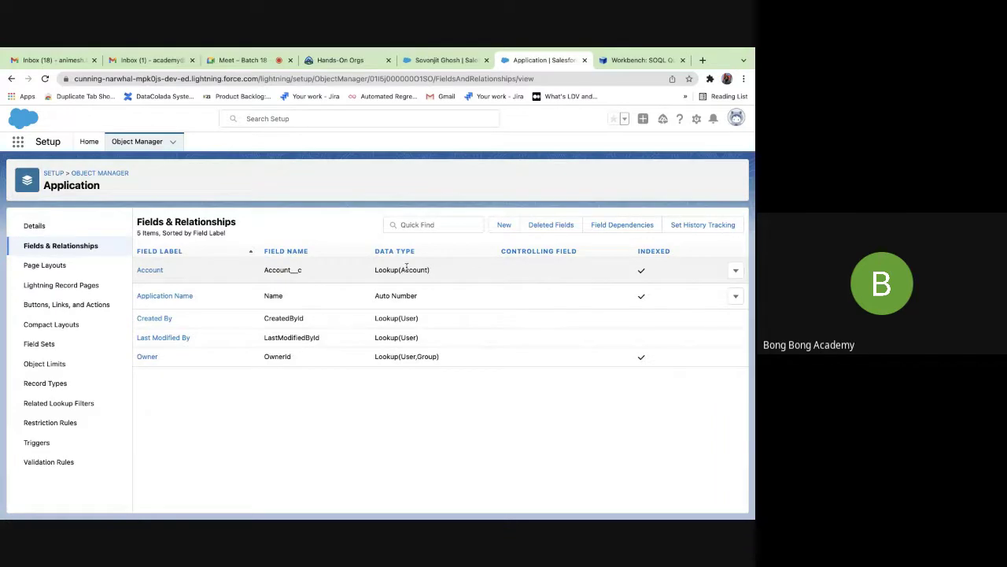
On the Workbench query page, try querying LastModifiedById and then CreatedById.
{"action": "left_click", "coordinate": [639, 62]}
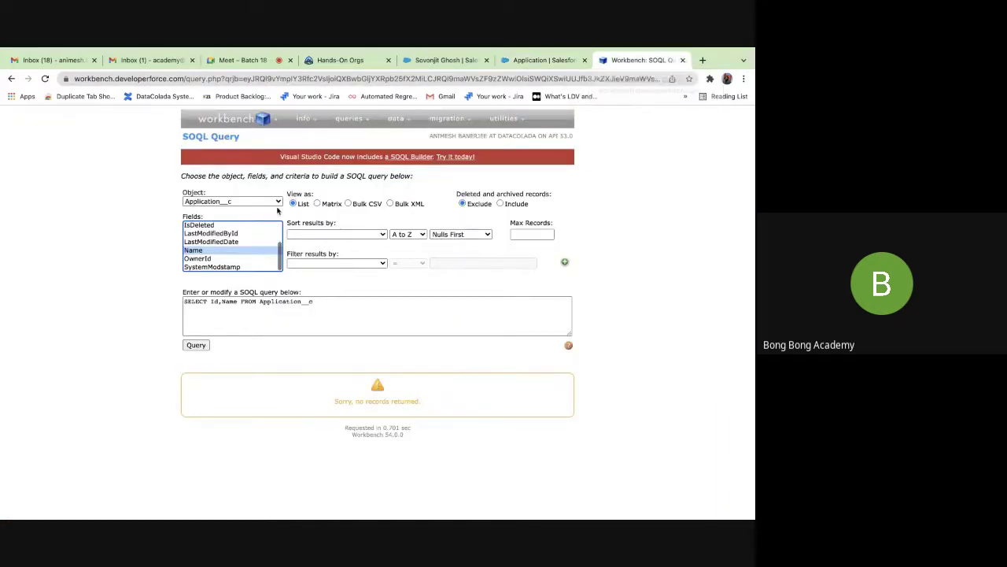
{"action": "left_click", "coordinate": [210, 234]}
{"action": "scroll", "coordinate": [207, 239], "scroll_direction": "up", "scroll_amount": 2}
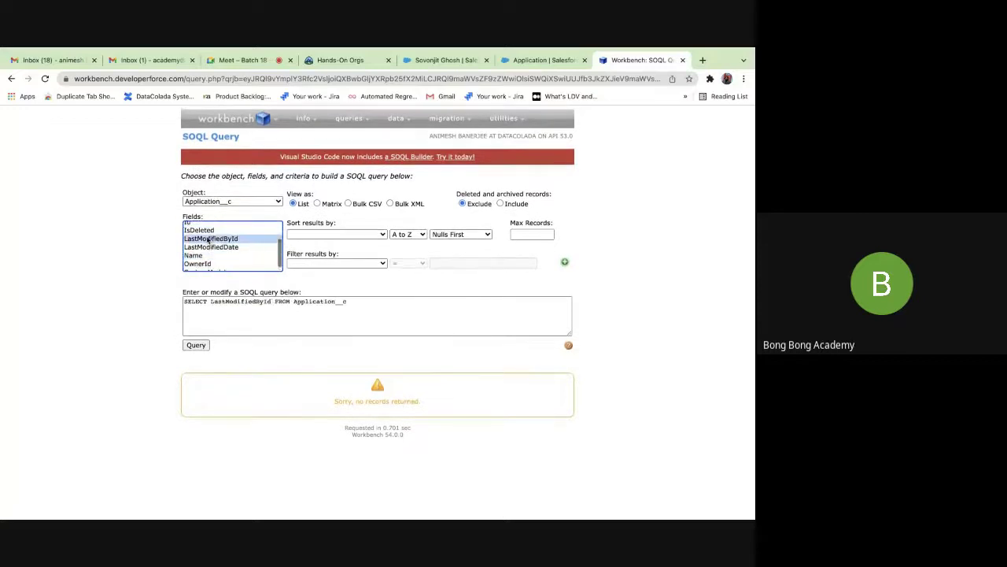
{"action": "scroll", "coordinate": [207, 240], "scroll_direction": "down", "scroll_amount": 2}
{"action": "left_click", "coordinate": [44, 79]}
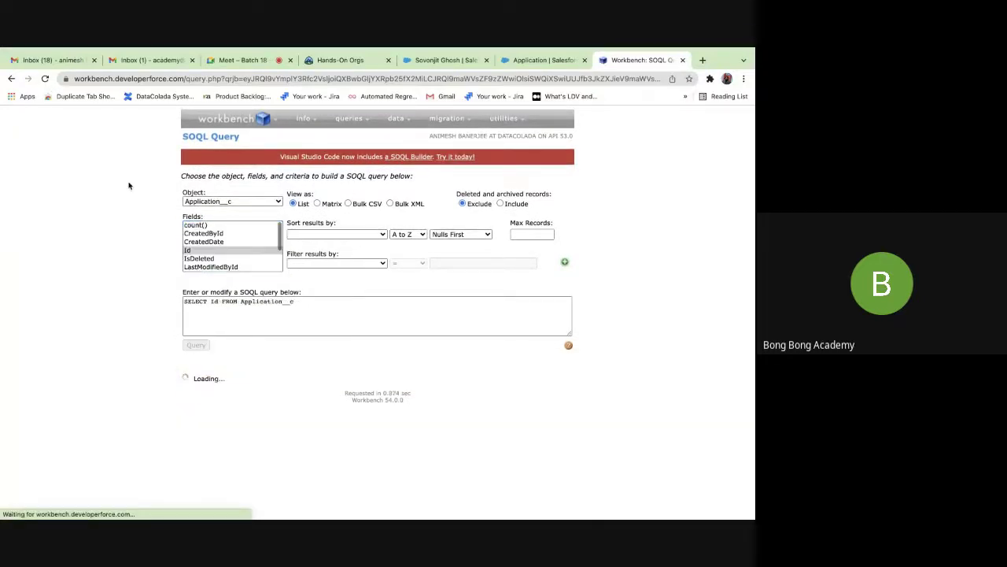
{"action": "left_click", "coordinate": [219, 235]}
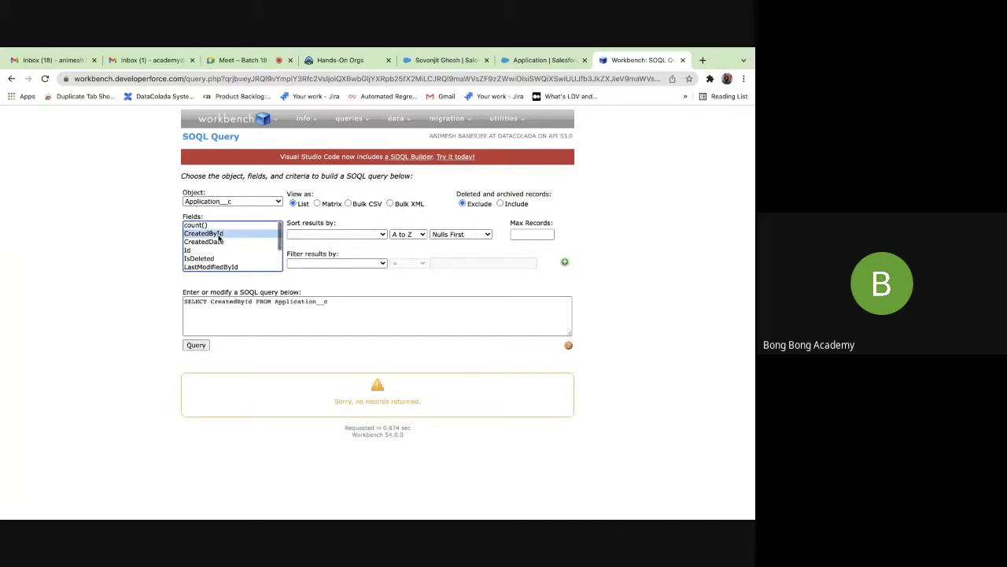
{"action": "scroll", "coordinate": [218, 240], "scroll_direction": "down", "scroll_amount": 2}
{"action": "scroll", "coordinate": [218, 236], "scroll_direction": "up", "scroll_amount": 2}
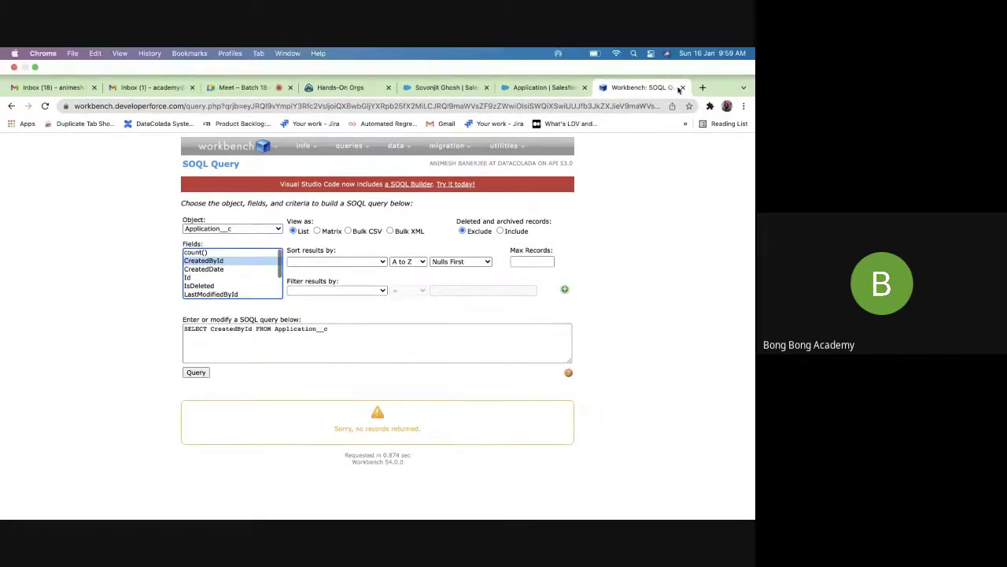
Reopen Workbench in a new tab, accept the terms and log in with Salesforce.
{"action": "left_click", "coordinate": [682, 87]}
{"action": "left_click", "coordinate": [703, 88]}
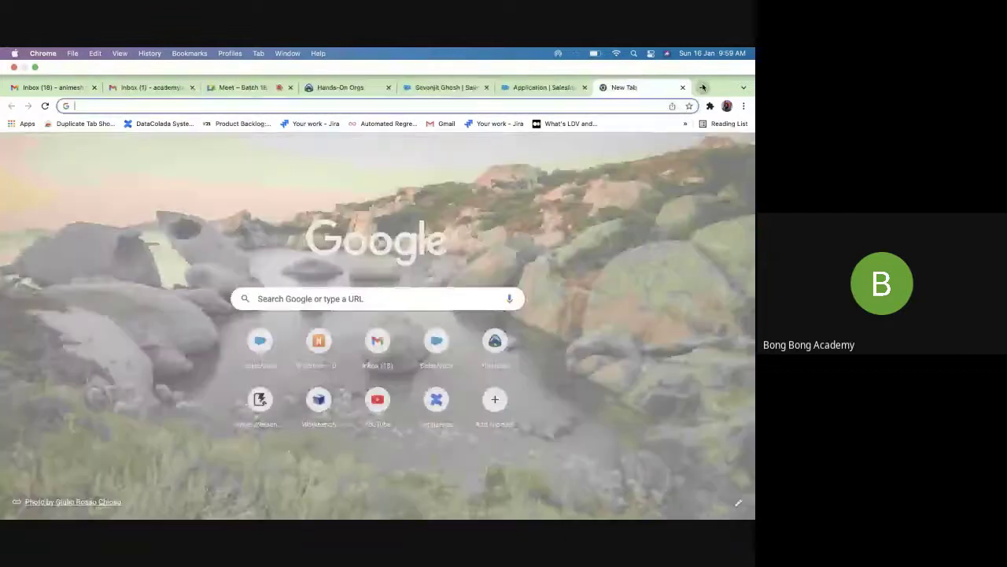
{"action": "type", "text": "wo"}
{"action": "key", "text": "Return"}
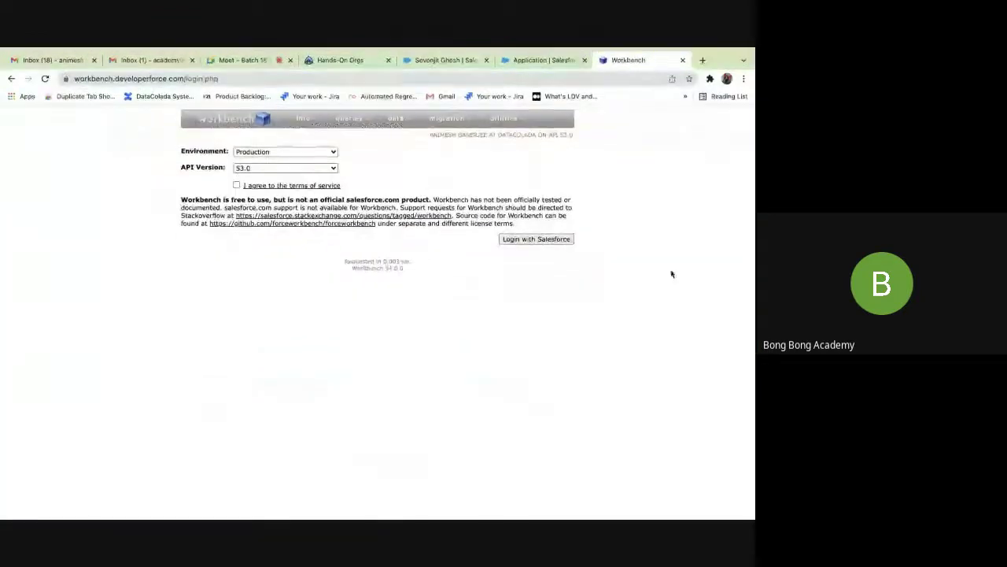
{"action": "left_click", "coordinate": [237, 186]}
{"action": "left_click", "coordinate": [544, 239]}
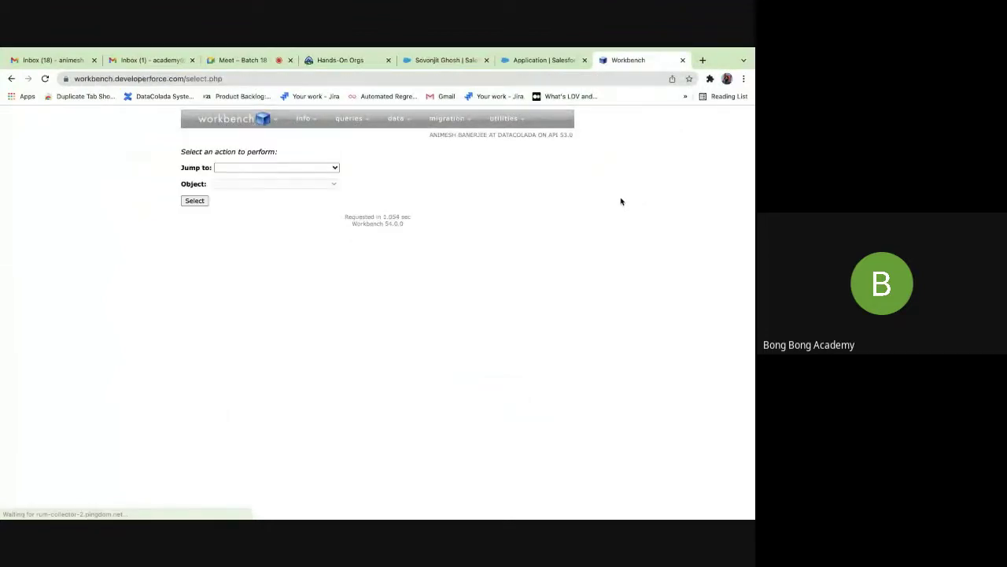
Set up a SOQL query on Application__c selecting Account__c, then return to the Application setup page.
{"action": "left_click", "coordinate": [280, 168]}
{"action": "left_click", "coordinate": [242, 203]}
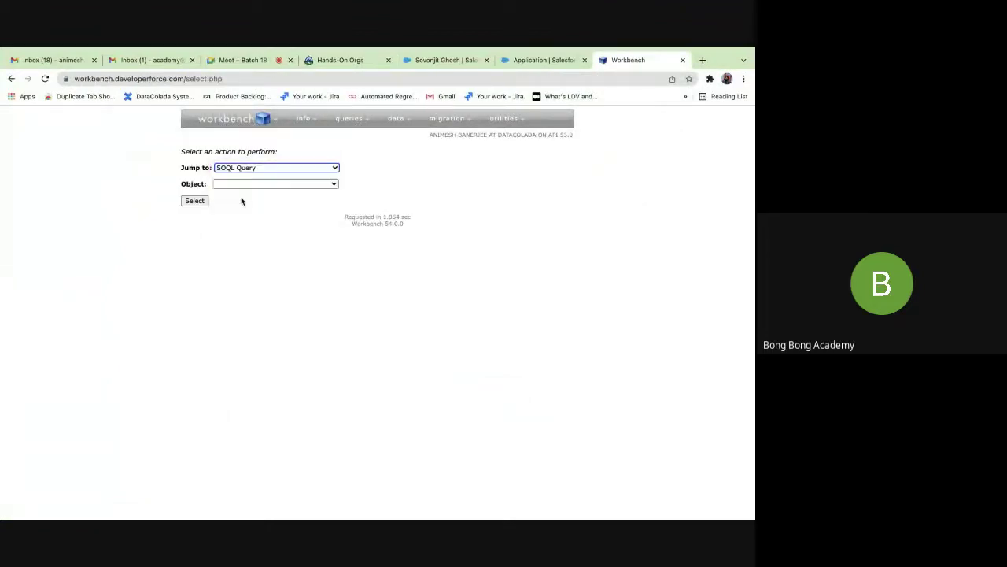
{"action": "left_click", "coordinate": [244, 184]}
{"action": "scroll", "coordinate": [251, 362], "scroll_direction": "down", "scroll_amount": 10}
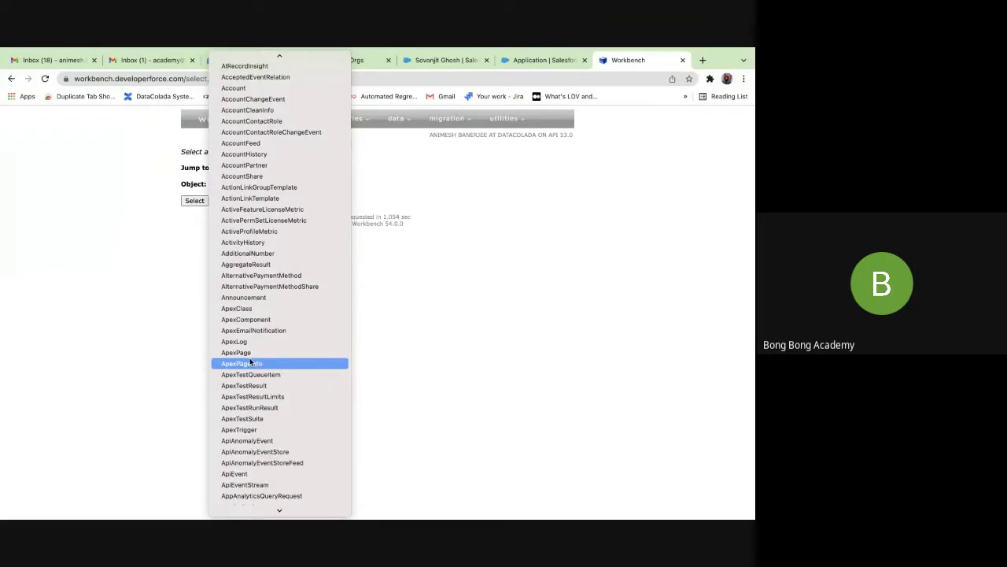
{"action": "left_click", "coordinate": [250, 353]}
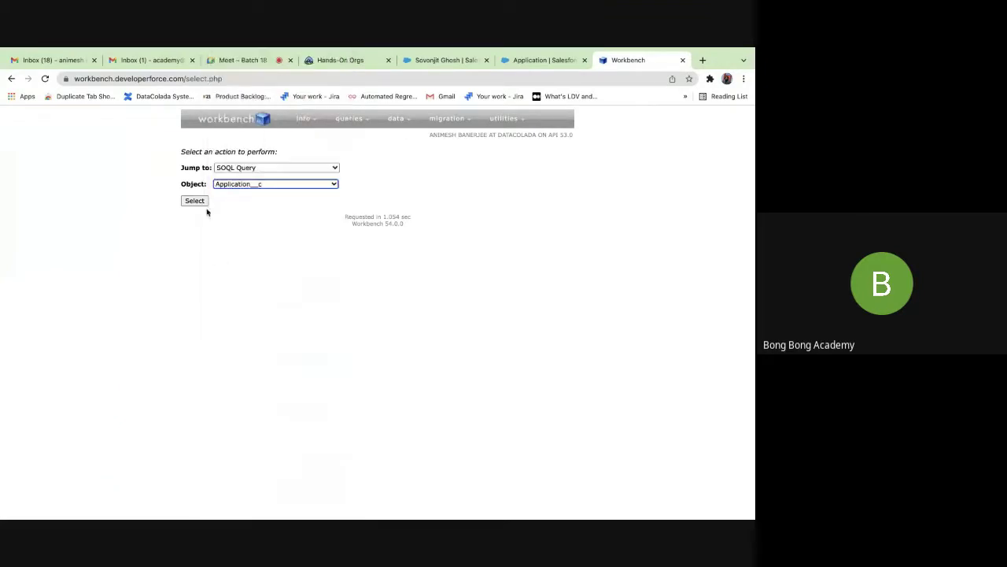
{"action": "left_click", "coordinate": [195, 200]}
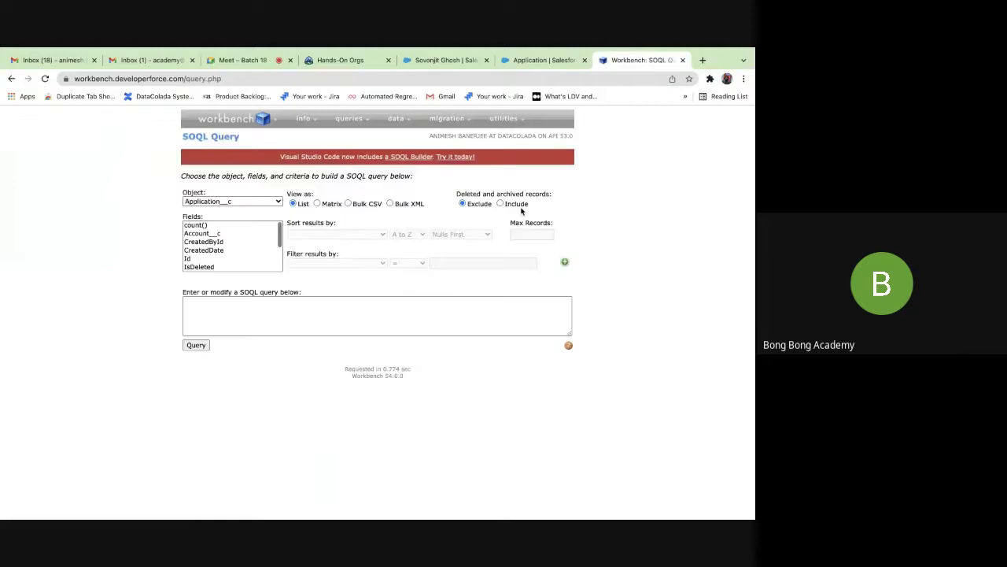
{"action": "left_click", "coordinate": [199, 234]}
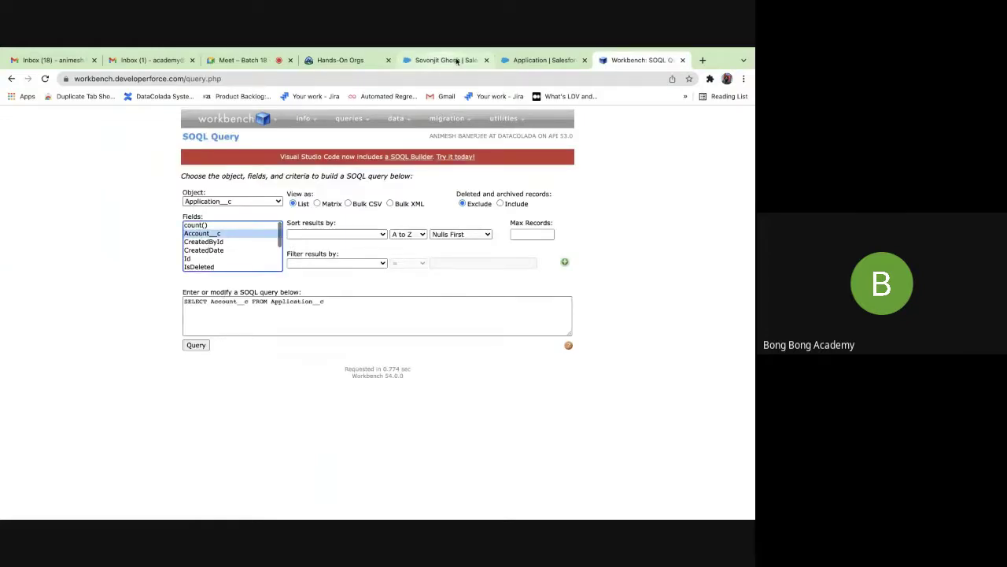
{"action": "left_click", "coordinate": [530, 59]}
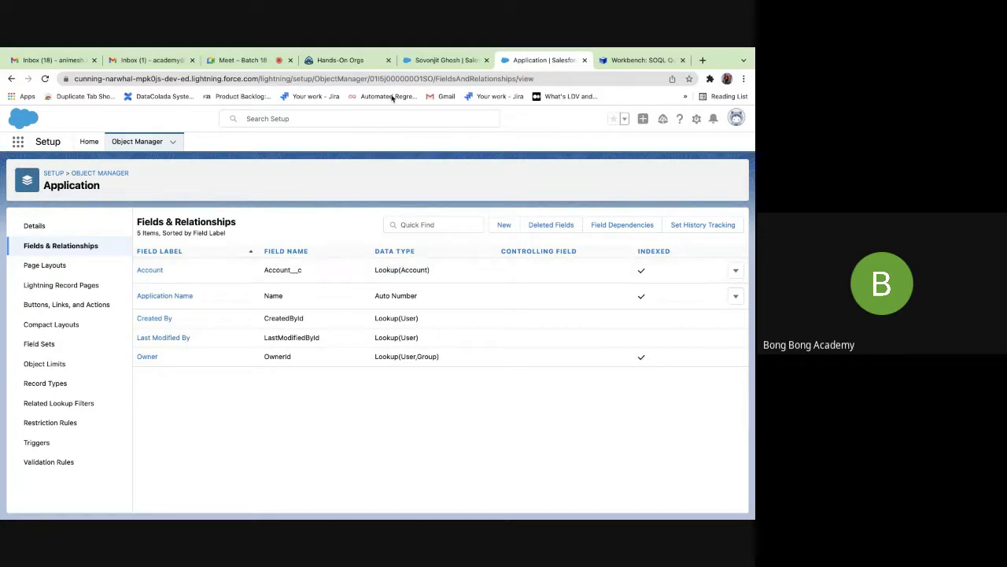
Open the Bong Bong account and start a new Application from its Applications related list.
{"action": "left_click", "coordinate": [423, 63]}
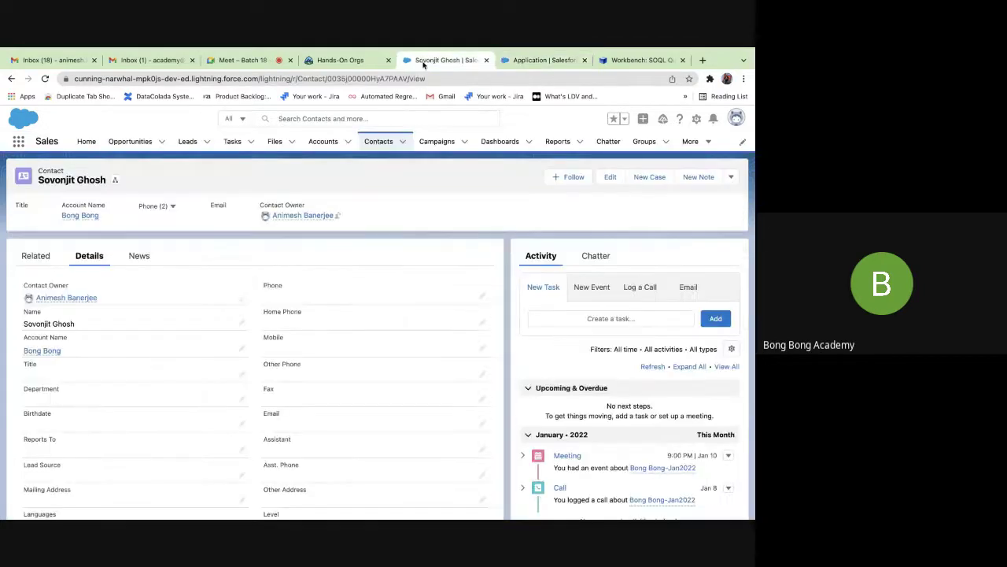
{"action": "left_click", "coordinate": [323, 142]}
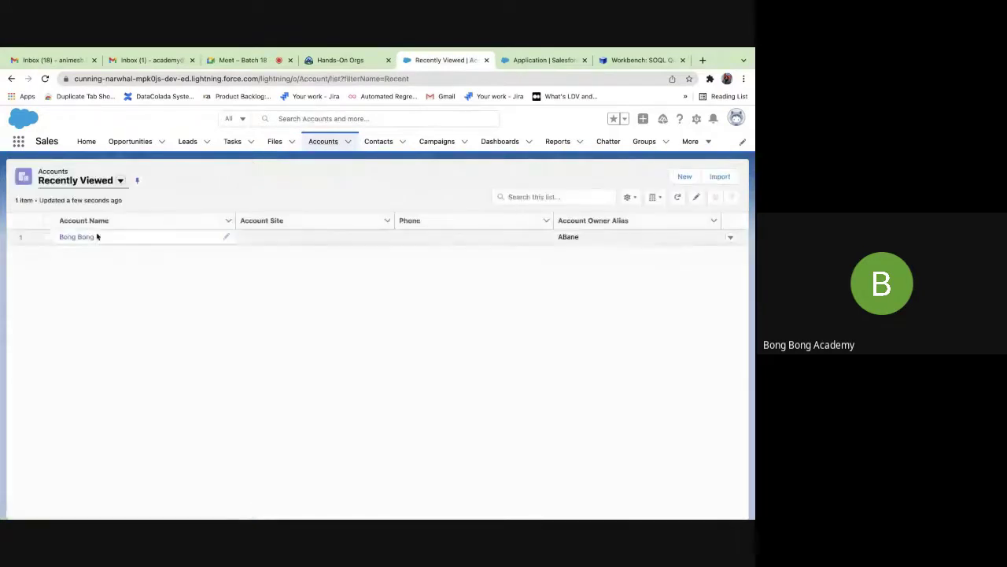
{"action": "left_click", "coordinate": [79, 237]}
{"action": "scroll", "coordinate": [330, 329], "scroll_direction": "down", "scroll_amount": 5}
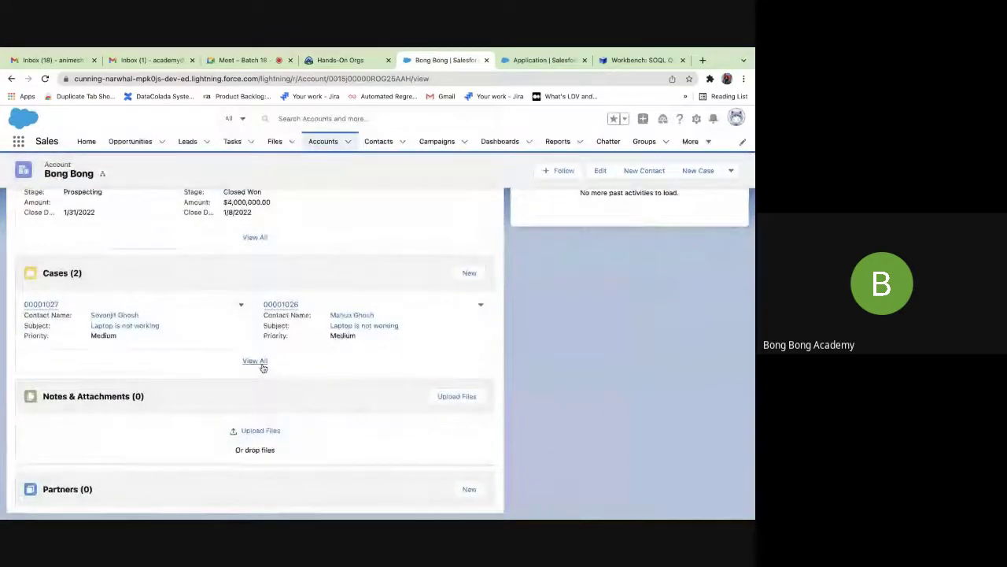
{"action": "scroll", "coordinate": [260, 364], "scroll_direction": "up", "scroll_amount": 6}
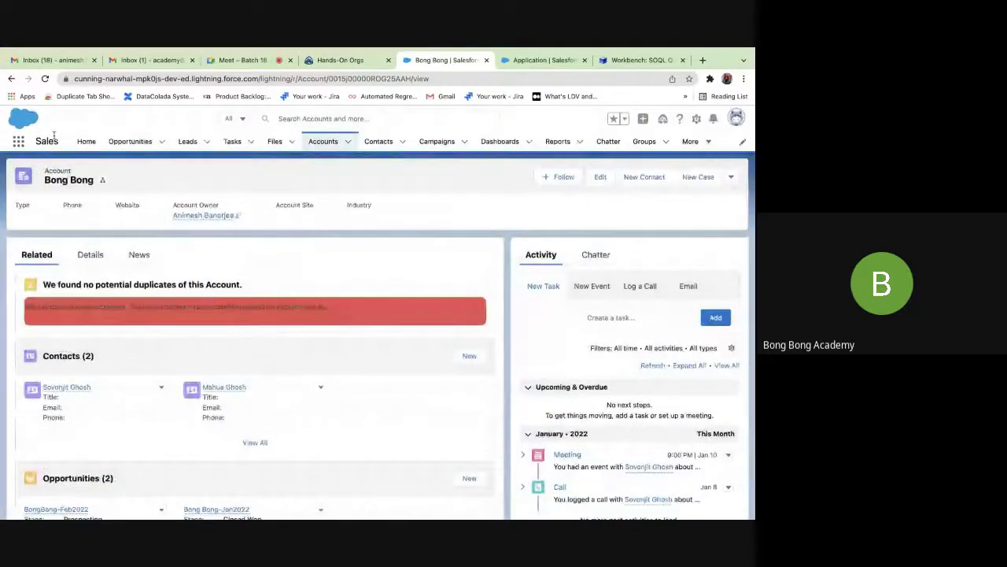
{"action": "left_click", "coordinate": [44, 79]}
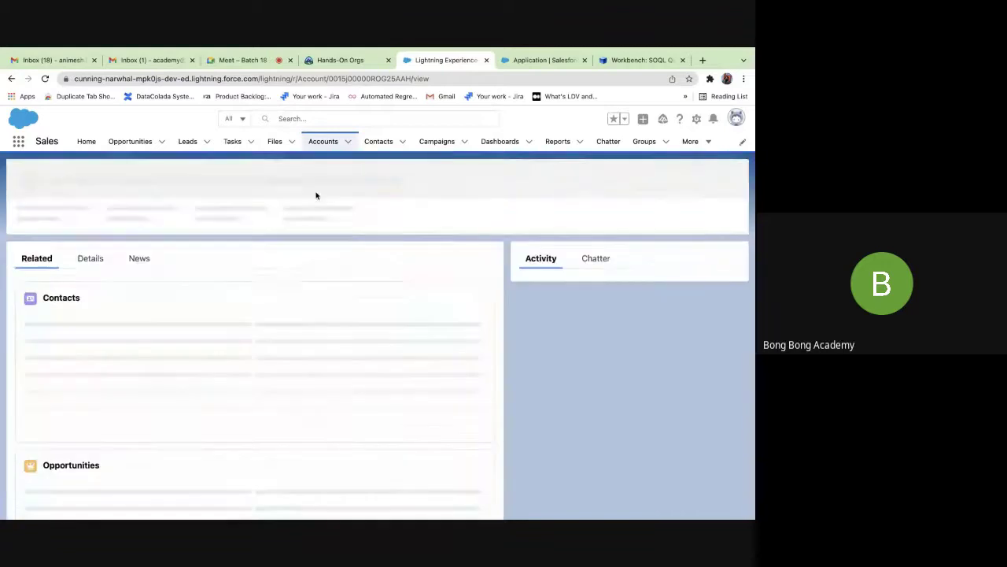
{"action": "scroll", "coordinate": [165, 291], "scroll_direction": "down", "scroll_amount": 5}
{"action": "scroll", "coordinate": [165, 292], "scroll_direction": "down", "scroll_amount": 3}
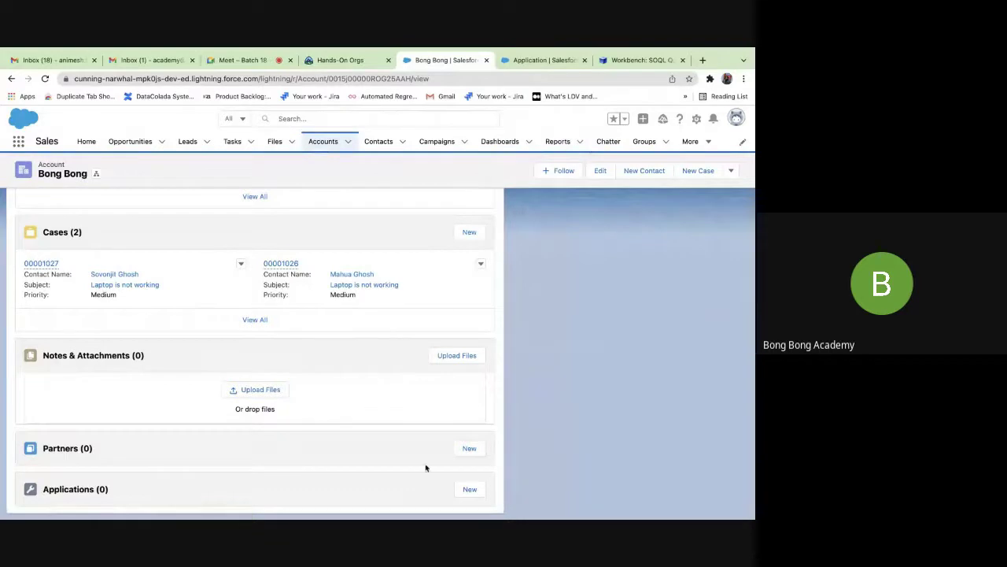
{"action": "left_click", "coordinate": [474, 490]}
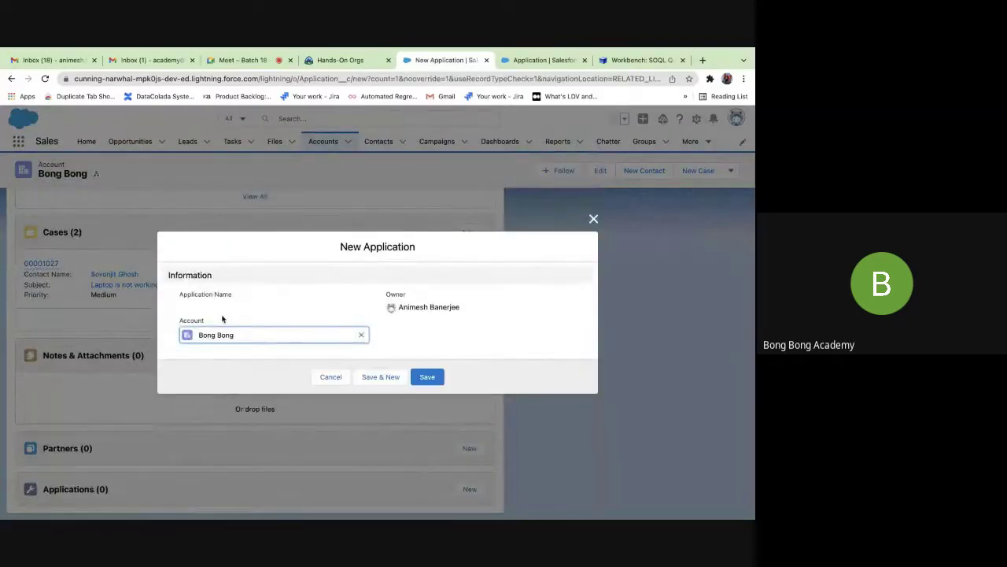
Re-pick Bong Bong as Account, save Application A-0001, and return to the Workbench query.
{"action": "left_click", "coordinate": [183, 296]}
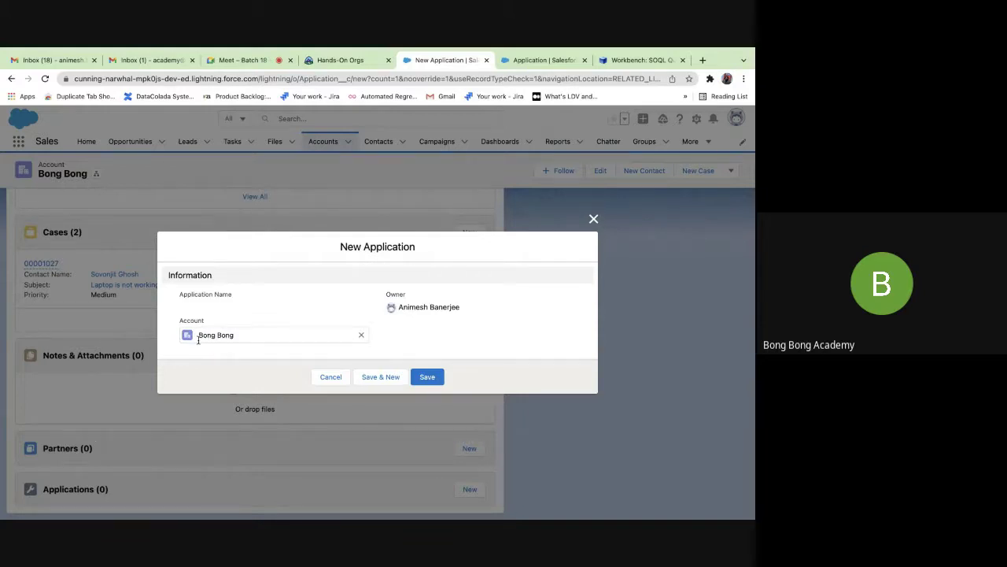
{"action": "left_click", "coordinate": [361, 334]}
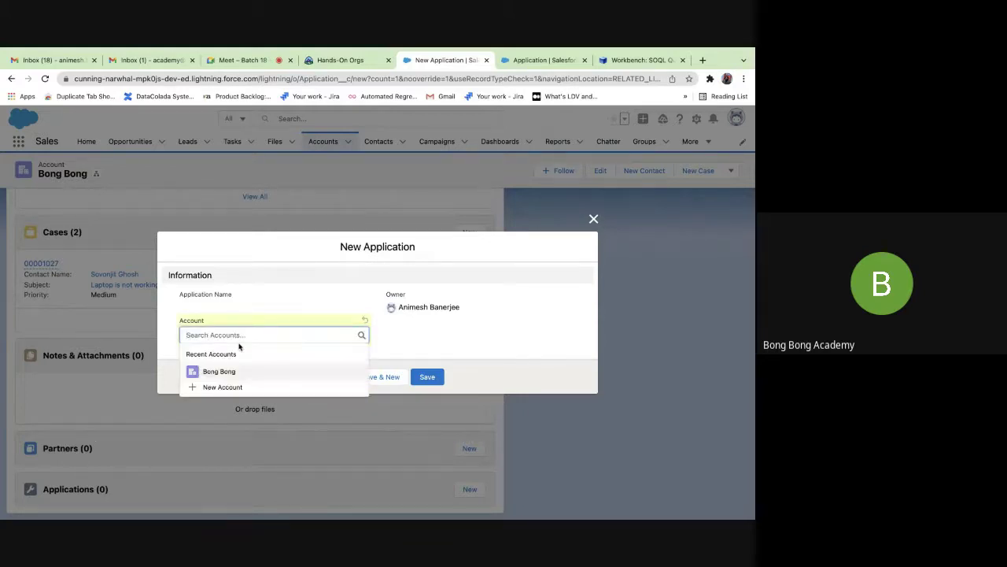
{"action": "left_click", "coordinate": [226, 372]}
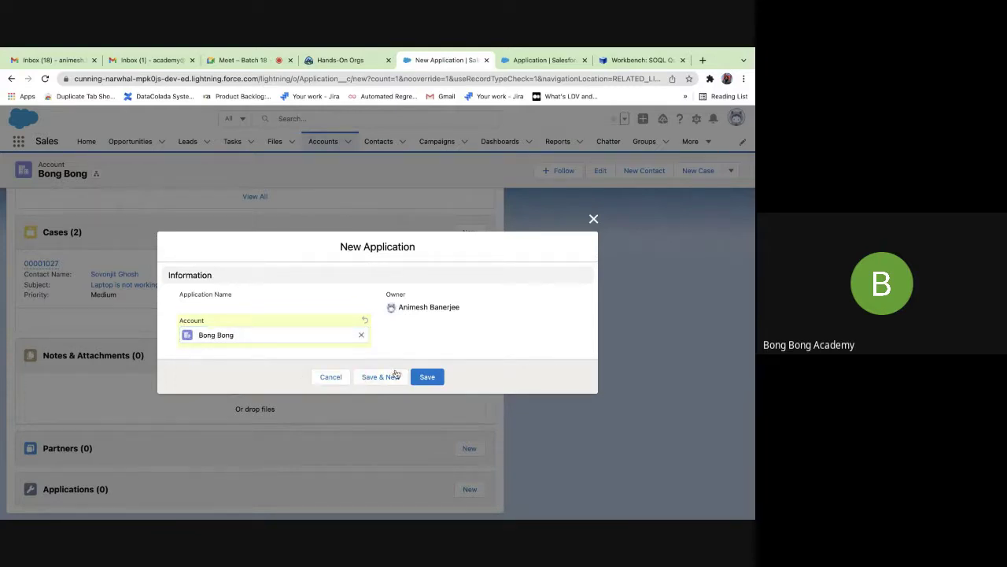
{"action": "left_click", "coordinate": [427, 376]}
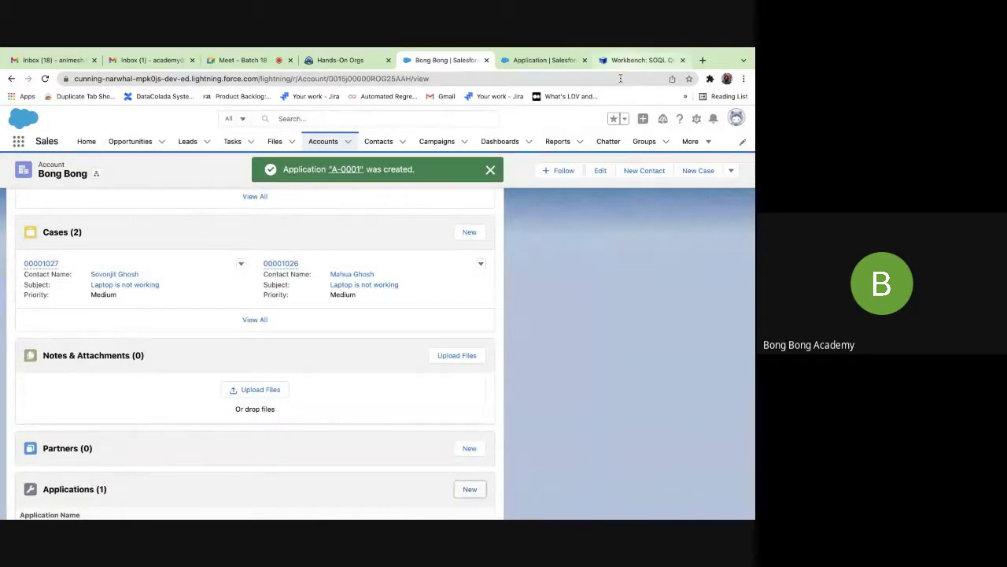
{"action": "scroll", "coordinate": [333, 395], "scroll_direction": "down", "scroll_amount": 1}
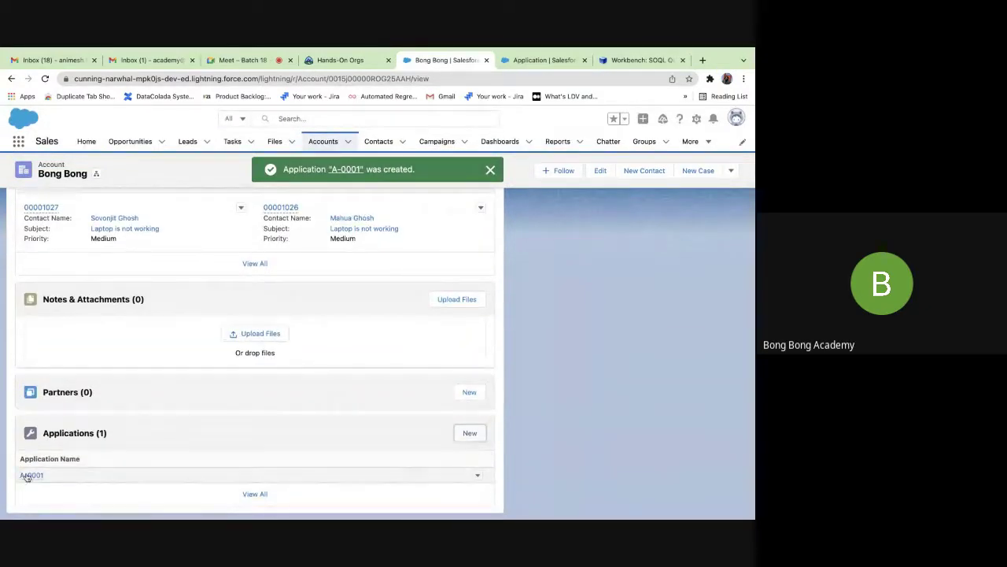
{"action": "mouse_move", "coordinate": [28, 479]}
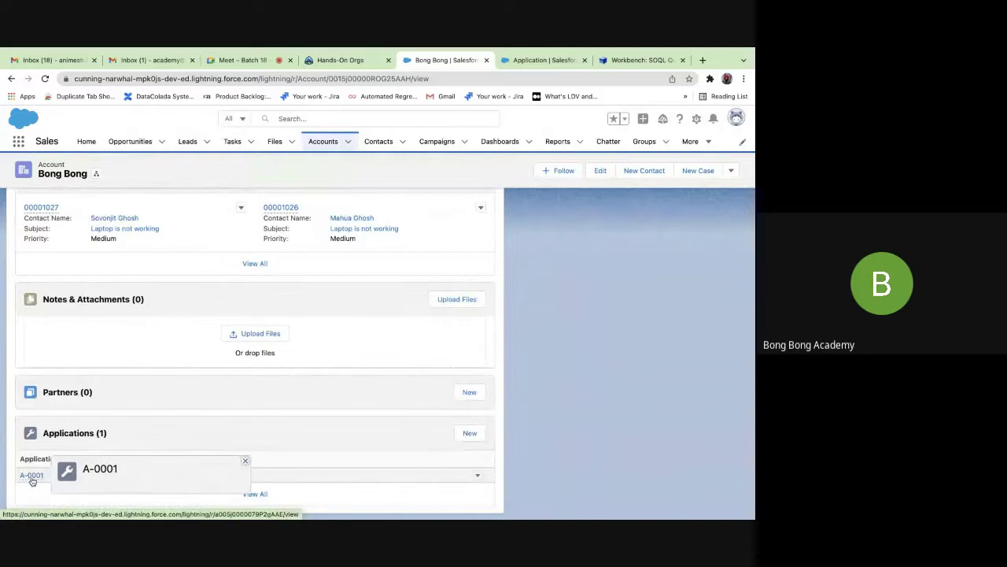
{"action": "left_click", "coordinate": [629, 60]}
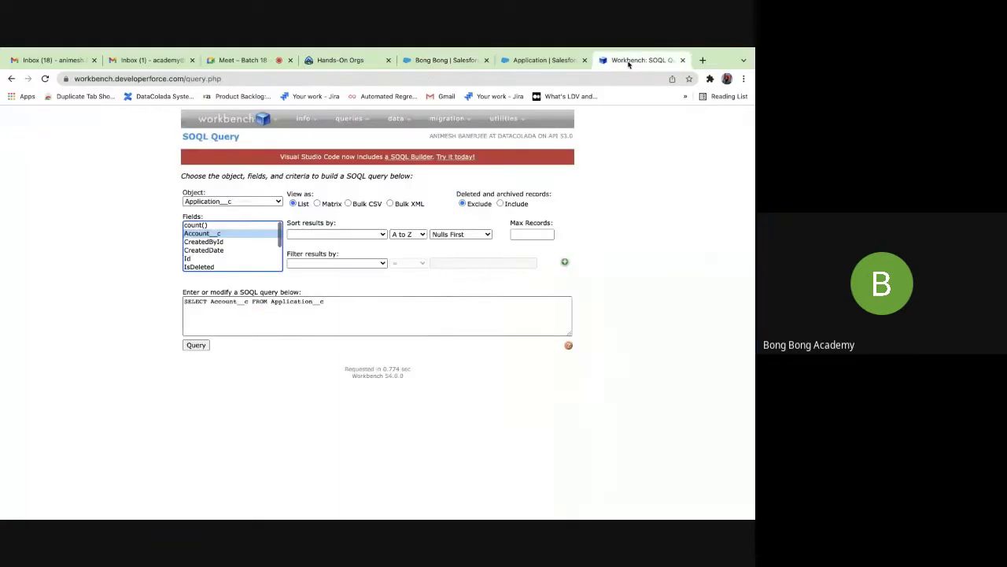
Select Id, Name and Account__c for the Application__c query and run it, getting an application error.
{"action": "left_click", "coordinate": [193, 260]}
{"action": "scroll", "coordinate": [192, 260], "scroll_direction": "down", "scroll_amount": 2}
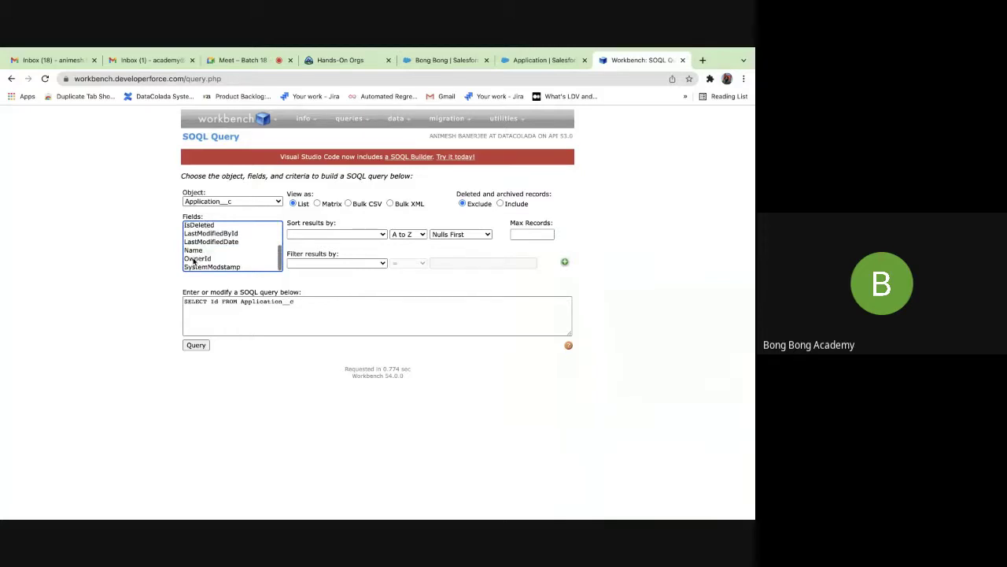
{"action": "left_click", "coordinate": [192, 251], "text": "super"}
{"action": "scroll", "coordinate": [193, 254], "scroll_direction": "up", "scroll_amount": 2}
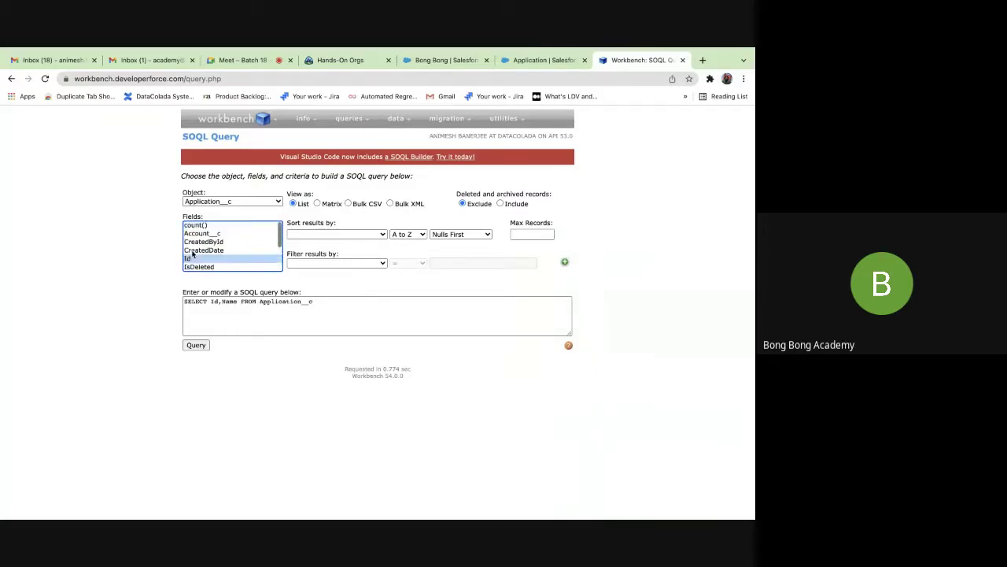
{"action": "left_click", "coordinate": [196, 234], "text": "super"}
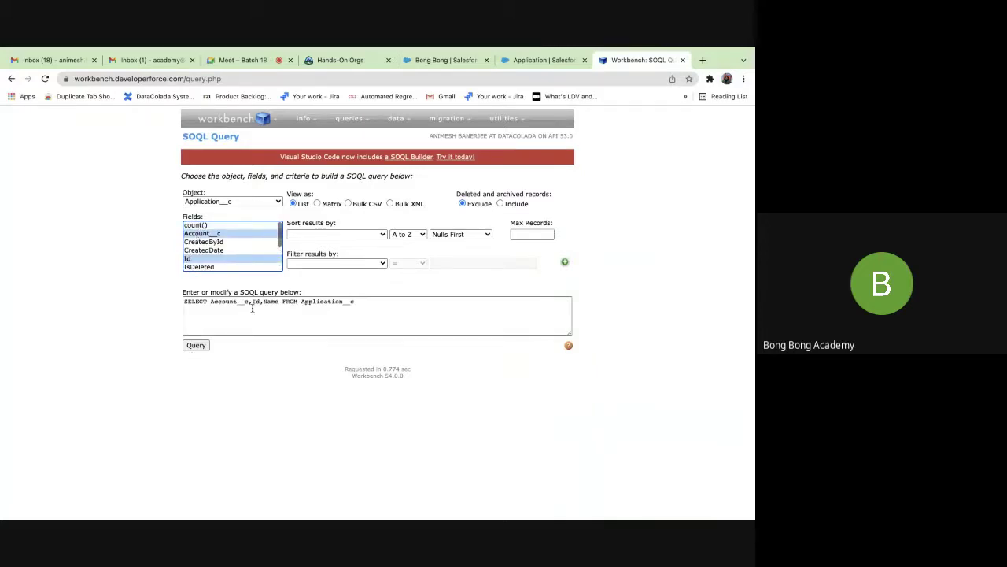
{"action": "left_click_drag", "start_coordinate": [252, 304], "coordinate": [213, 304]}
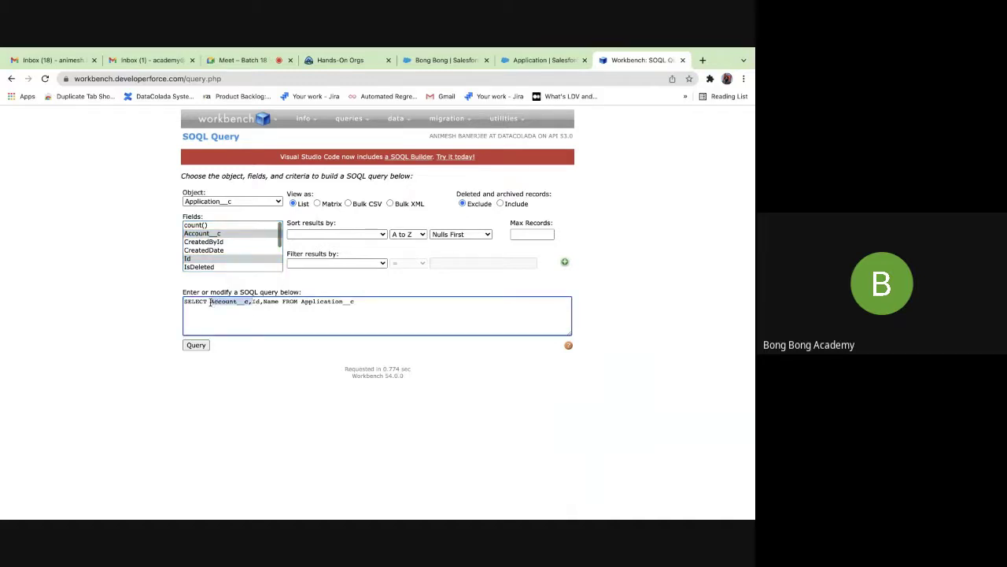
{"action": "key", "text": "BackSpace"}
{"action": "type", "text": ","}
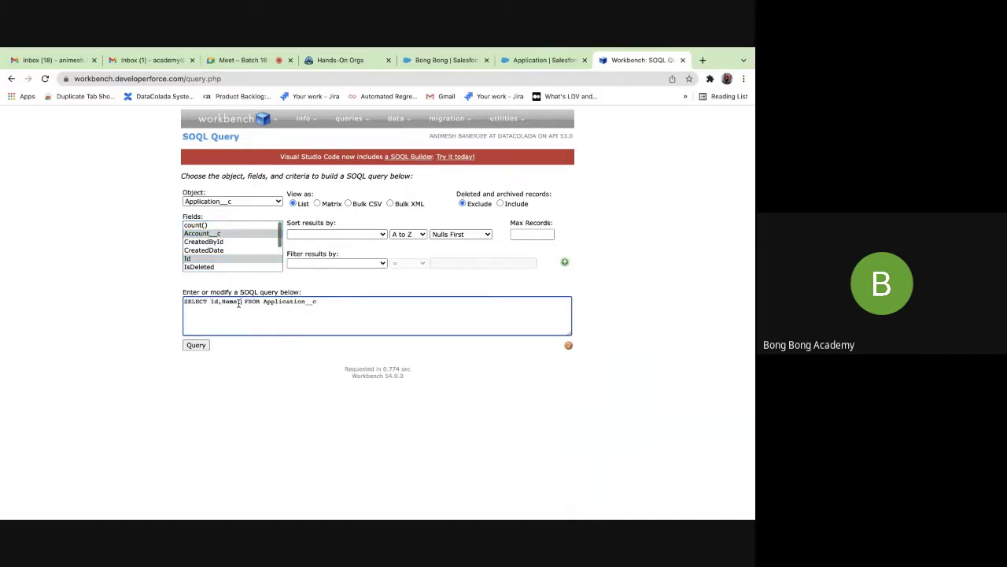
{"action": "key", "text": "BackSpace"}
{"action": "key", "text": "ctrl+z"}
{"action": "left_click", "coordinate": [197, 347]}
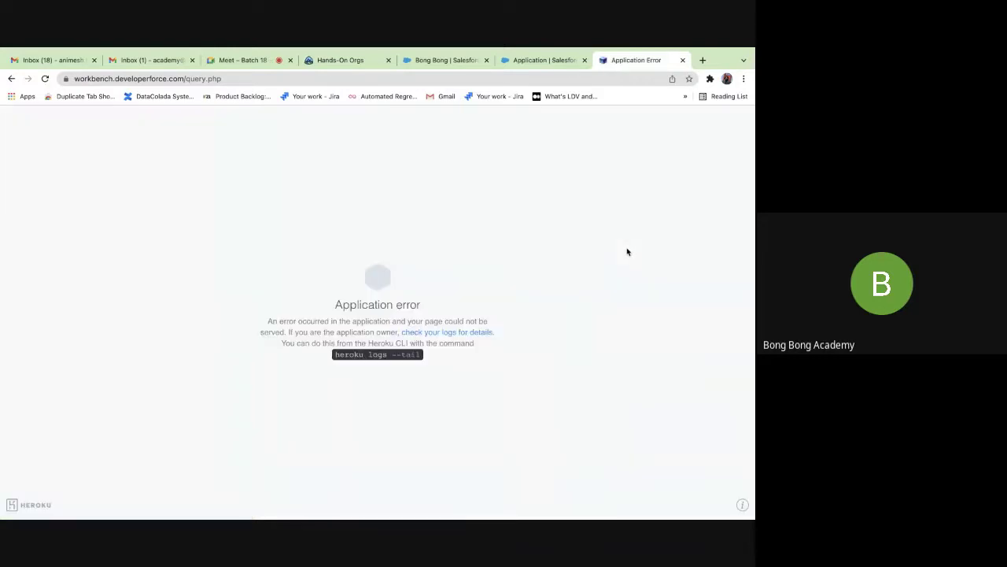
Resubmit the query, delete the stray comma before FROM, and run it again.
{"action": "left_click", "coordinate": [45, 78]}
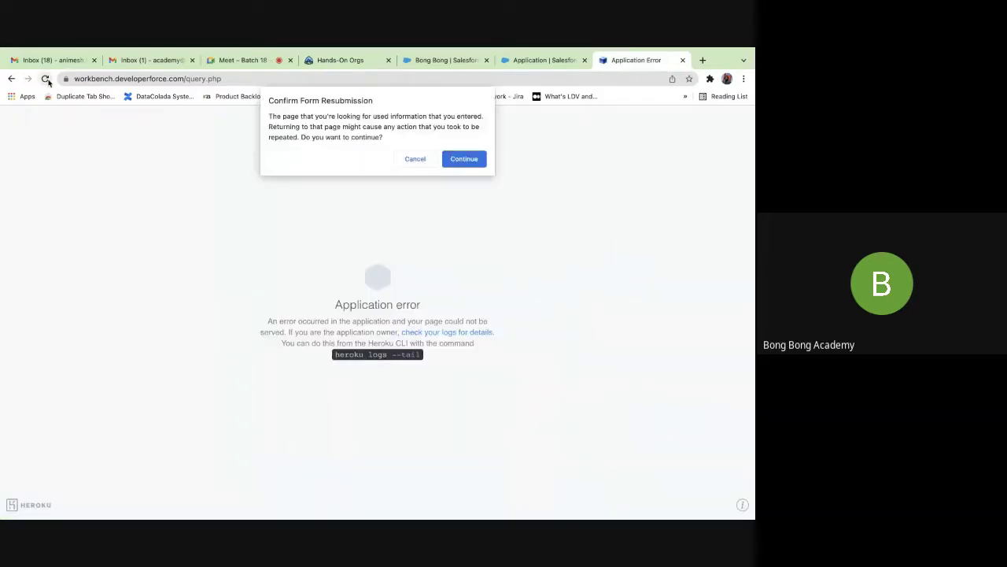
{"action": "left_click", "coordinate": [465, 159]}
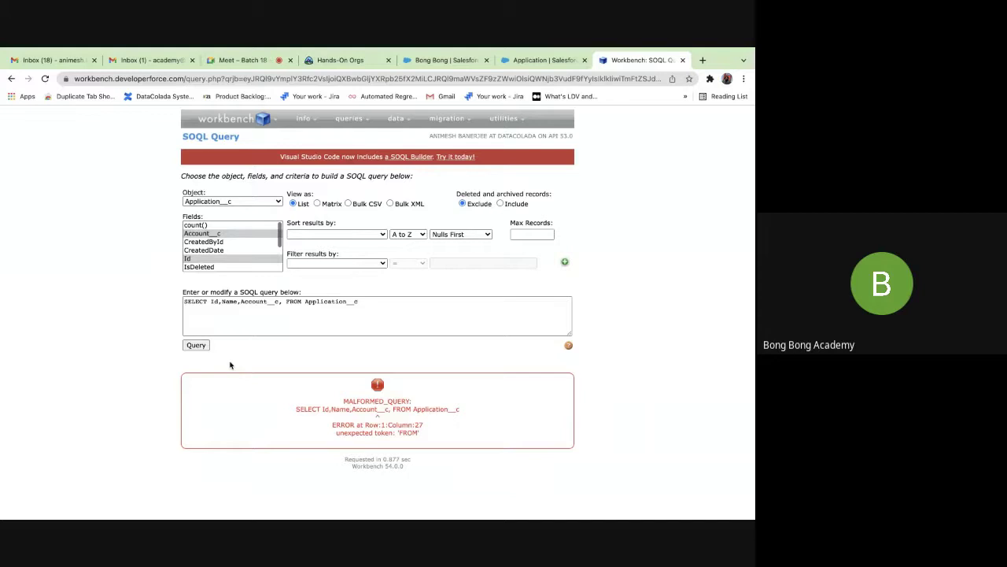
{"action": "left_click", "coordinate": [282, 301]}
{"action": "key", "text": "BackSpace"}
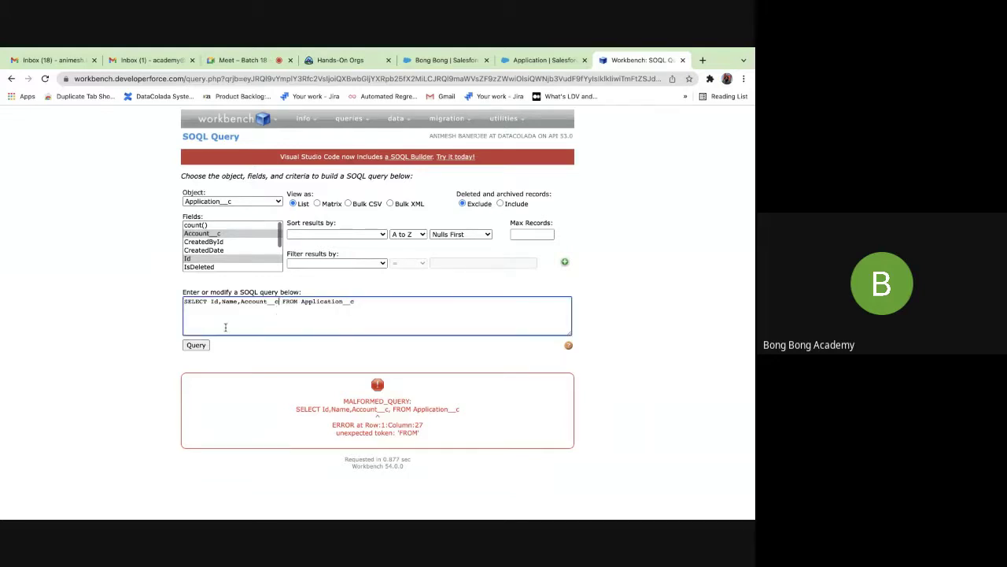
{"action": "left_click", "coordinate": [196, 345]}
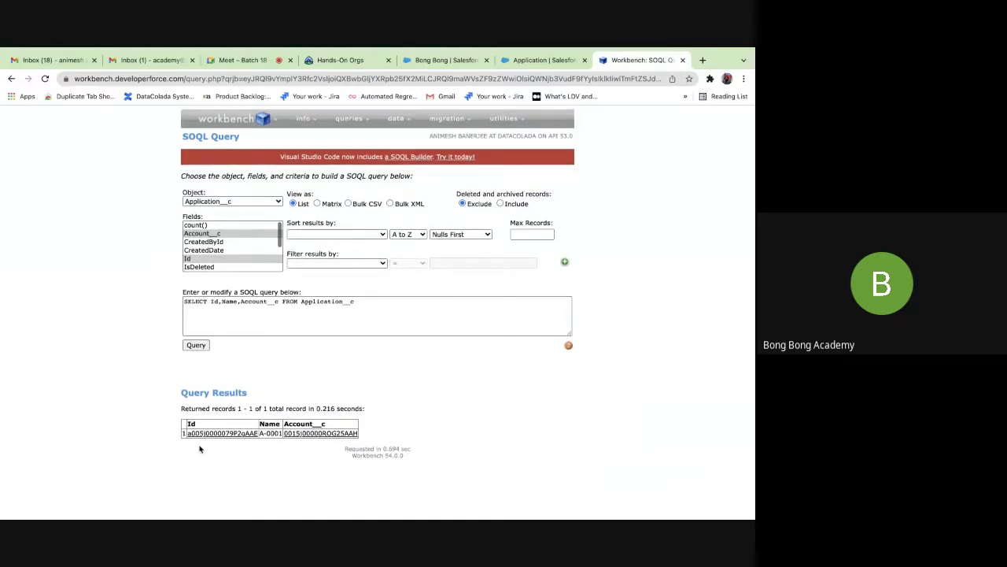
{"action": "mouse_move", "coordinate": [207, 437]}
{"action": "mouse_move", "coordinate": [308, 436]}
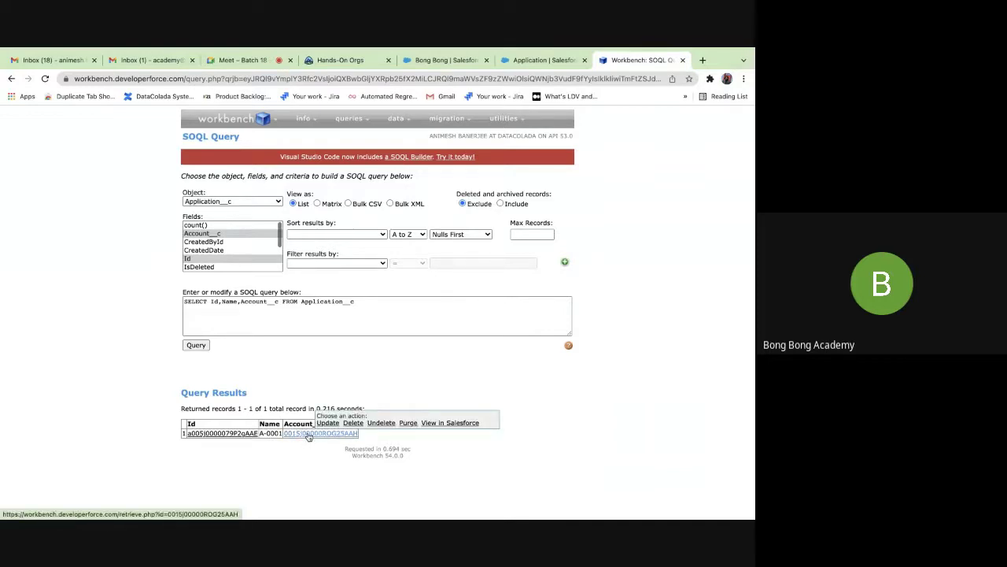
Change Account__c to Account__r.Name and rerun the query to show parent account names.
{"action": "left_click", "coordinate": [278, 305]}
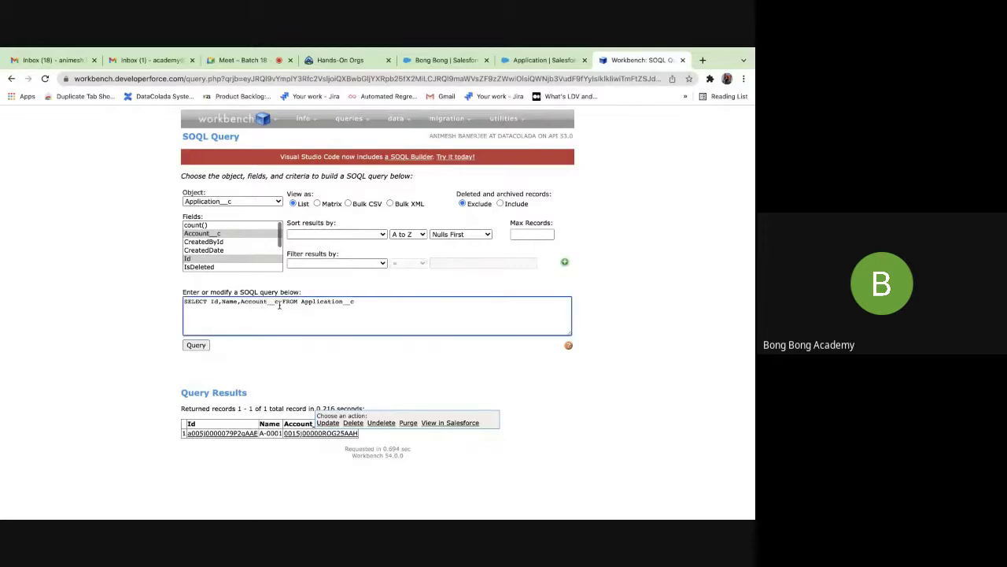
{"action": "key", "text": "BackSpace"}
{"action": "type", "text": "r.N"}
{"action": "key", "text": "BackSpace"}
{"action": "key", "text": "BackSpace"}
{"action": "type", "text": "r.Name"}
{"action": "left_click", "coordinate": [196, 345]}
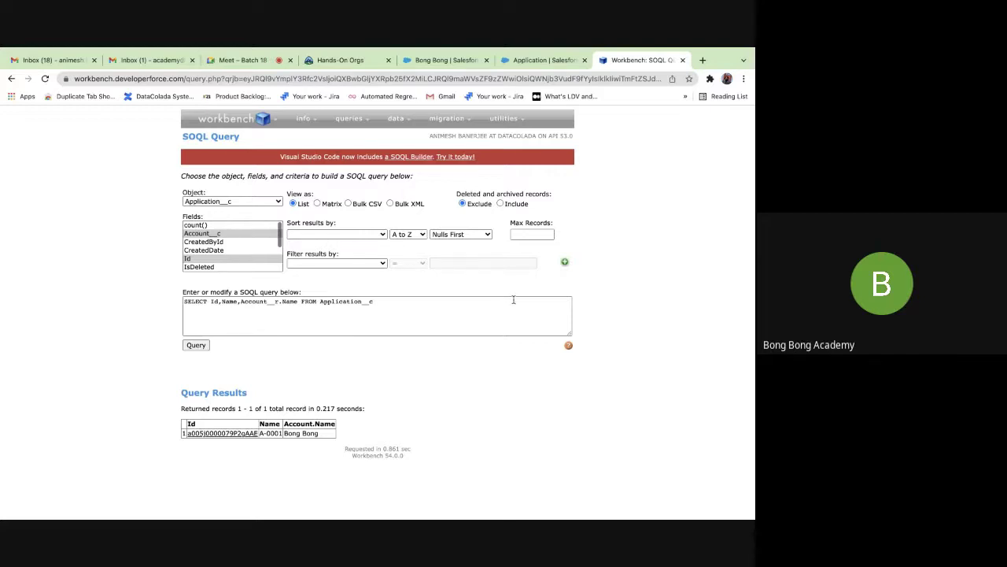
Go to the Bong Bong tab and search apps for 'applica', finding no results.
{"action": "left_click", "coordinate": [543, 61]}
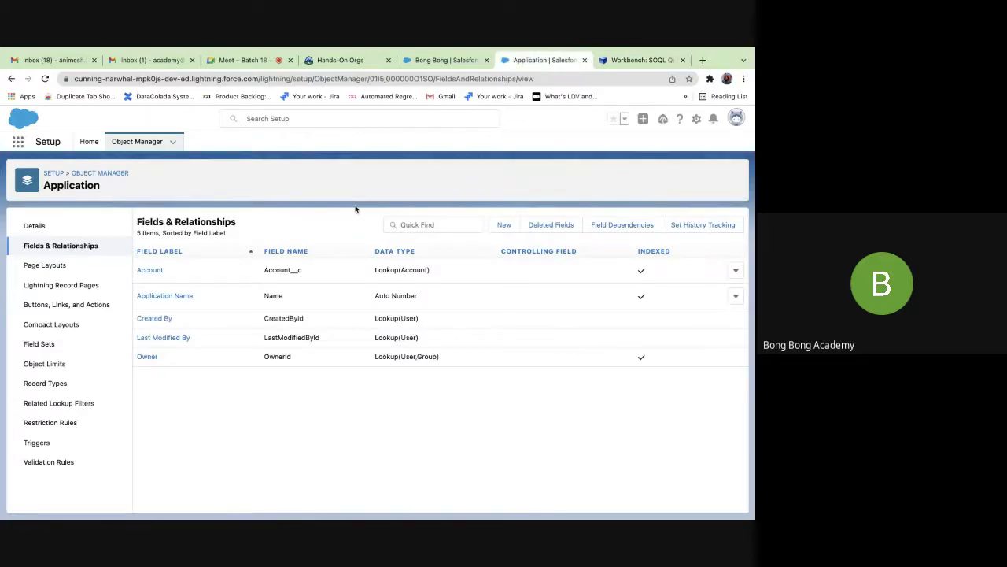
{"action": "left_click", "coordinate": [458, 61]}
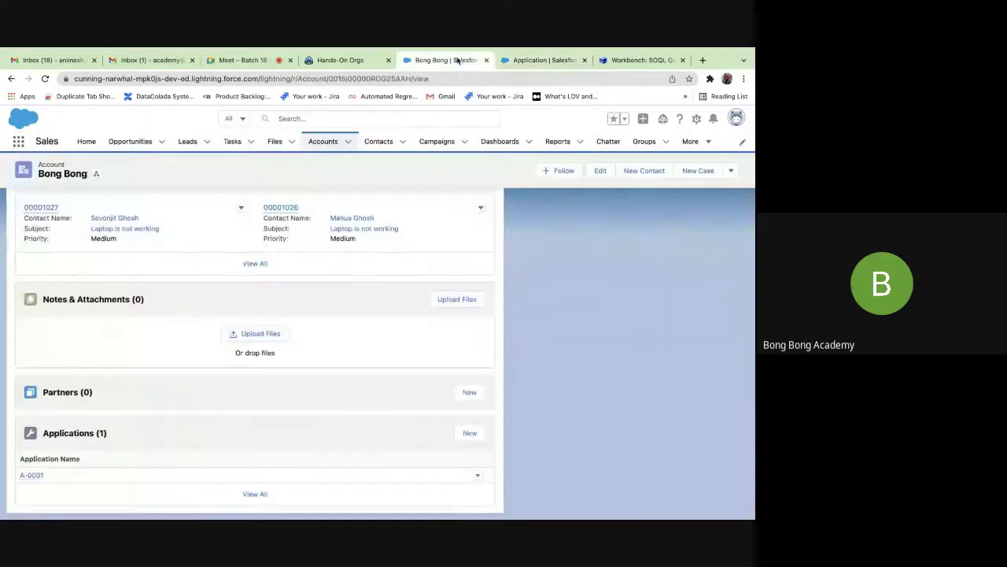
{"action": "left_click", "coordinate": [19, 143]}
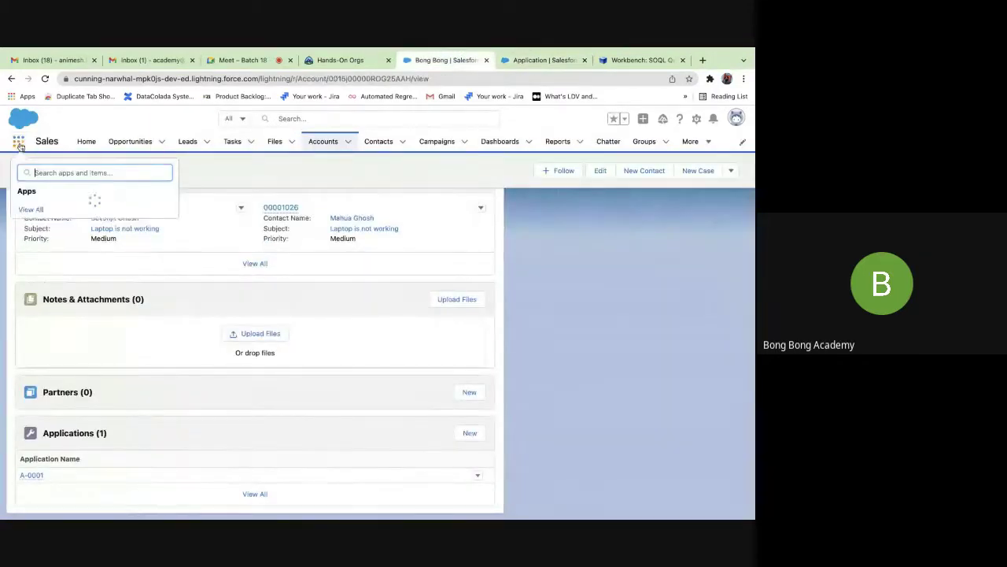
{"action": "type", "text": "appluca"}
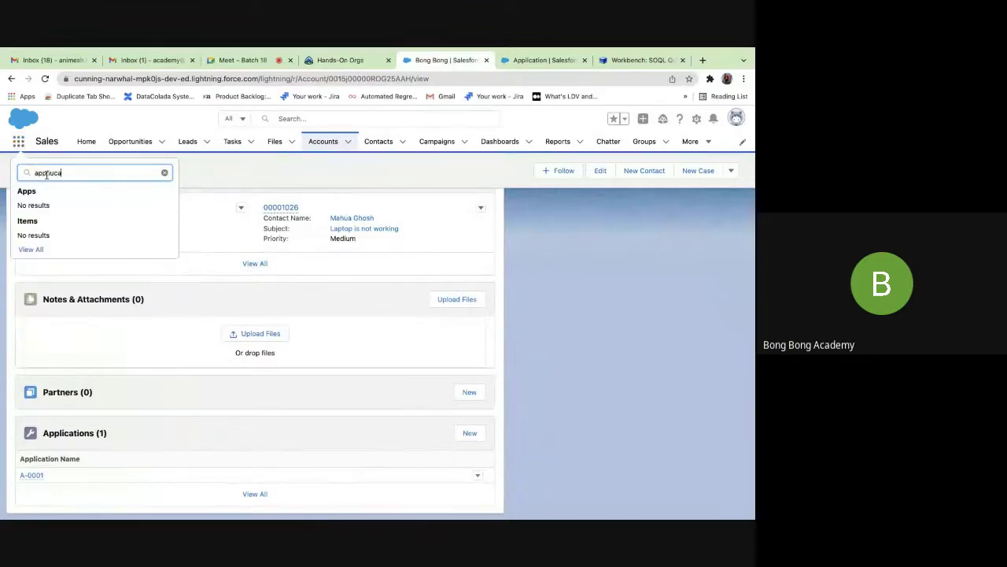
{"action": "type", "text": "lica"}
{"action": "key", "text": "BackSpace"}
{"action": "key", "text": "BackSpace"}
{"action": "left_click", "coordinate": [546, 262]}
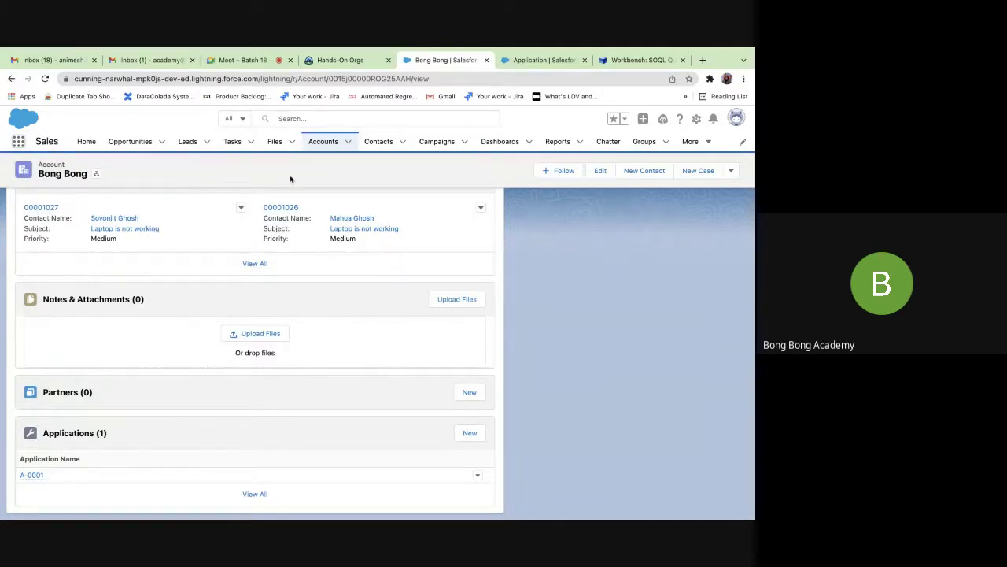
{"action": "scroll", "coordinate": [289, 180], "scroll_direction": "up", "scroll_amount": 1}
{"action": "scroll", "coordinate": [290, 179], "scroll_direction": "up", "scroll_amount": 1}
Open GenePoint from All Accounts and start a new Application in its Applications list.
{"action": "left_click", "coordinate": [323, 141]}
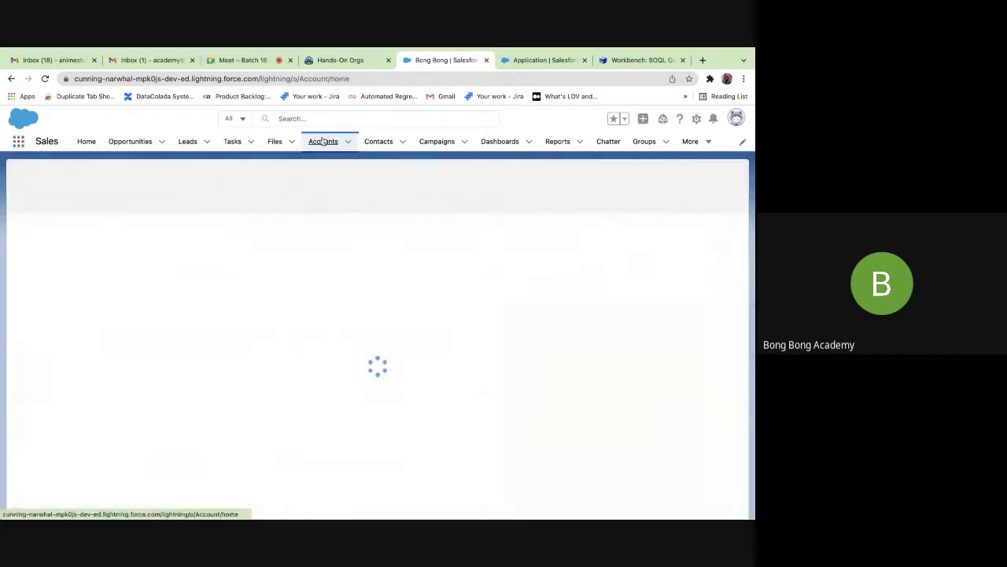
{"action": "left_click", "coordinate": [121, 181]}
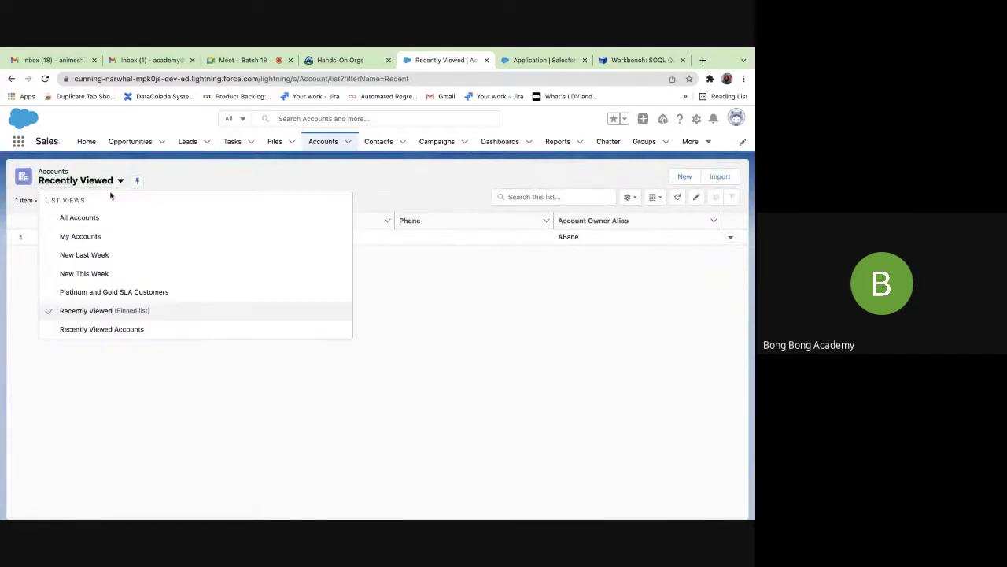
{"action": "left_click", "coordinate": [80, 217]}
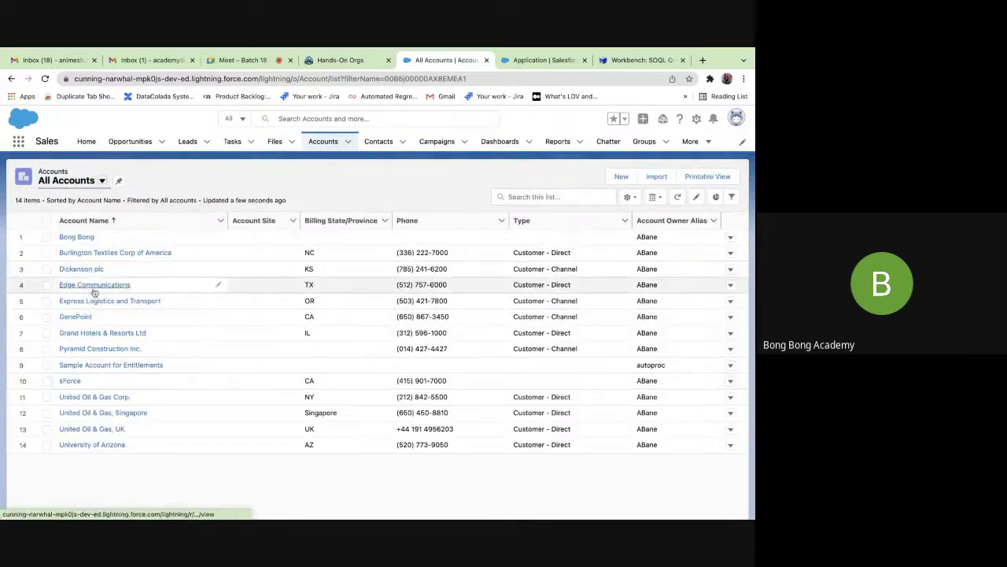
{"action": "left_click", "coordinate": [76, 316]}
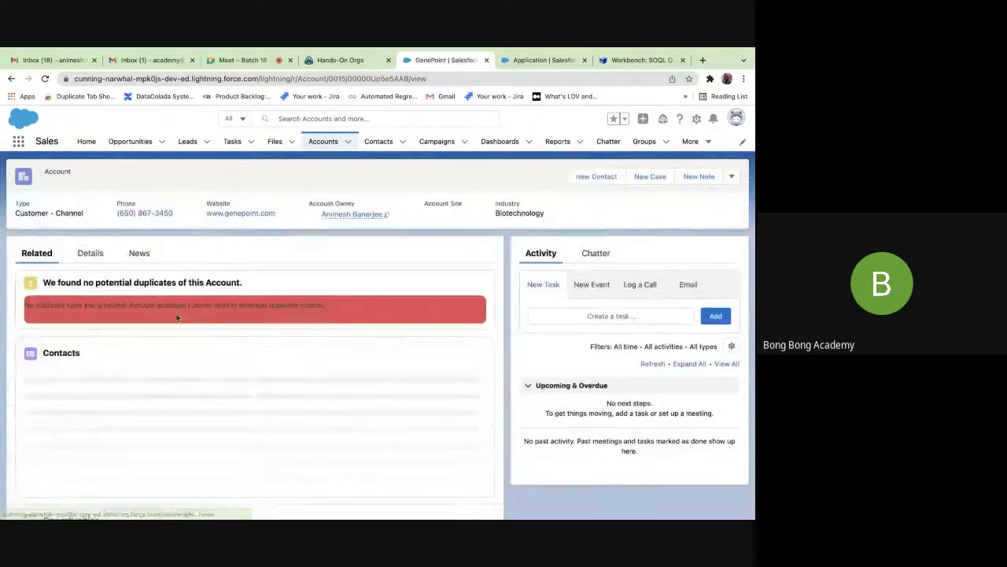
{"action": "scroll", "coordinate": [146, 372], "scroll_direction": "down", "scroll_amount": 10}
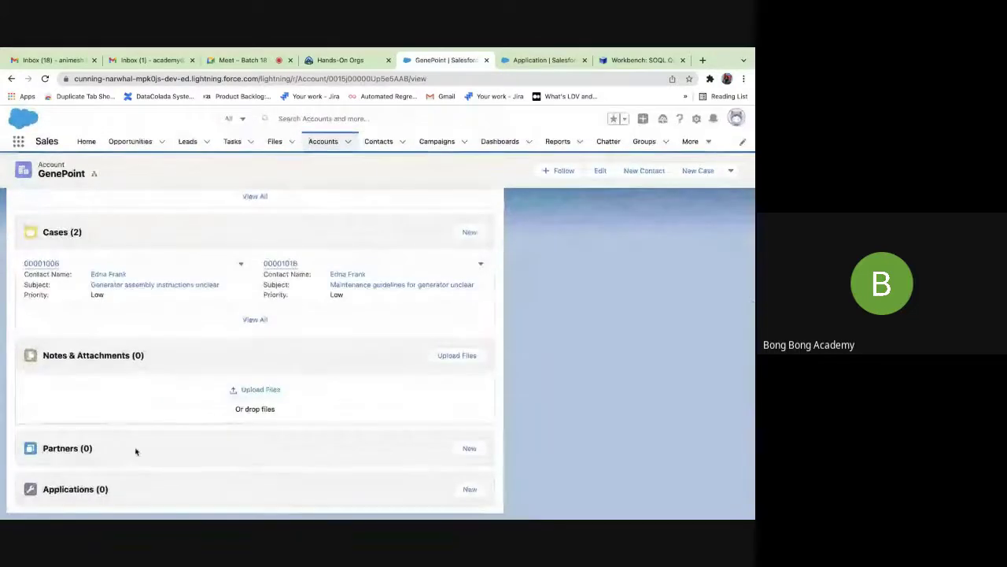
{"action": "left_click", "coordinate": [470, 489]}
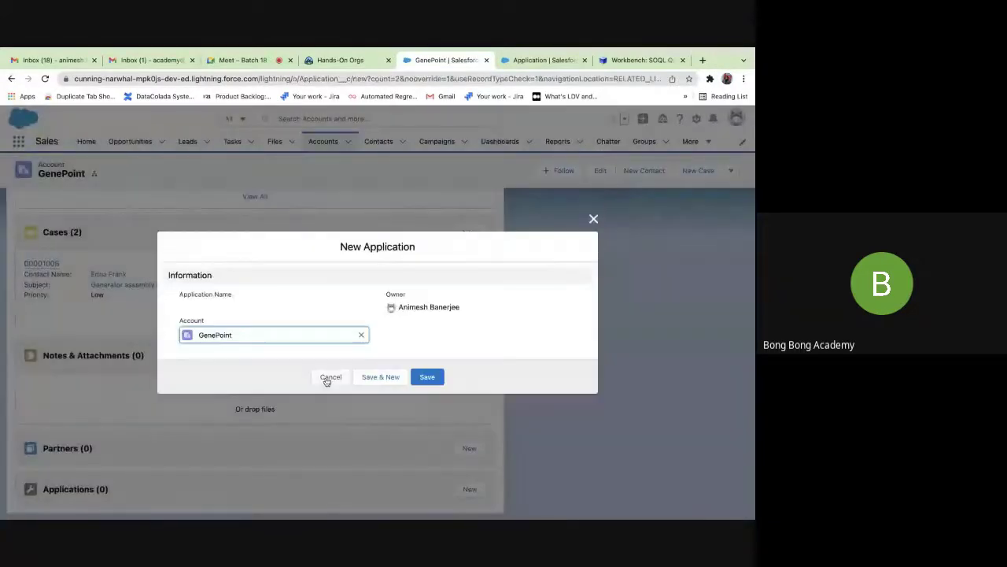
Save GenePoint's new Application and rerun the Workbench query listing A-0001 and A-0002.
{"action": "left_click", "coordinate": [426, 378]}
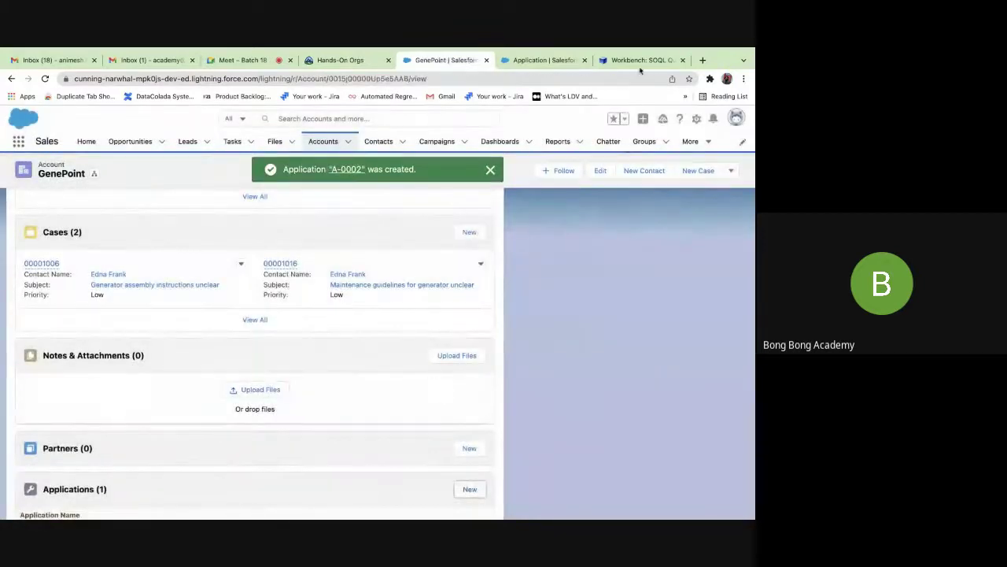
{"action": "left_click", "coordinate": [639, 59]}
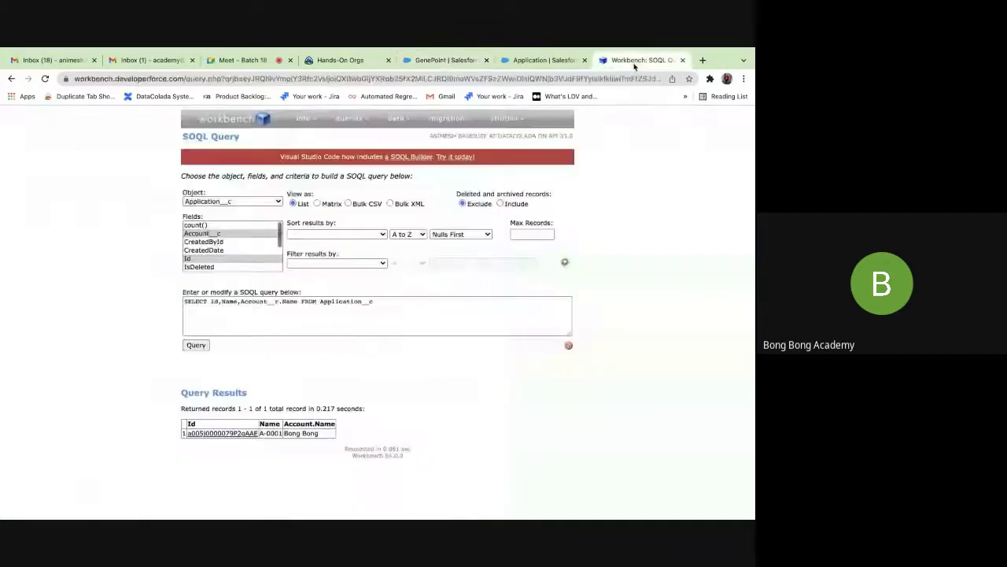
{"action": "left_click", "coordinate": [202, 347]}
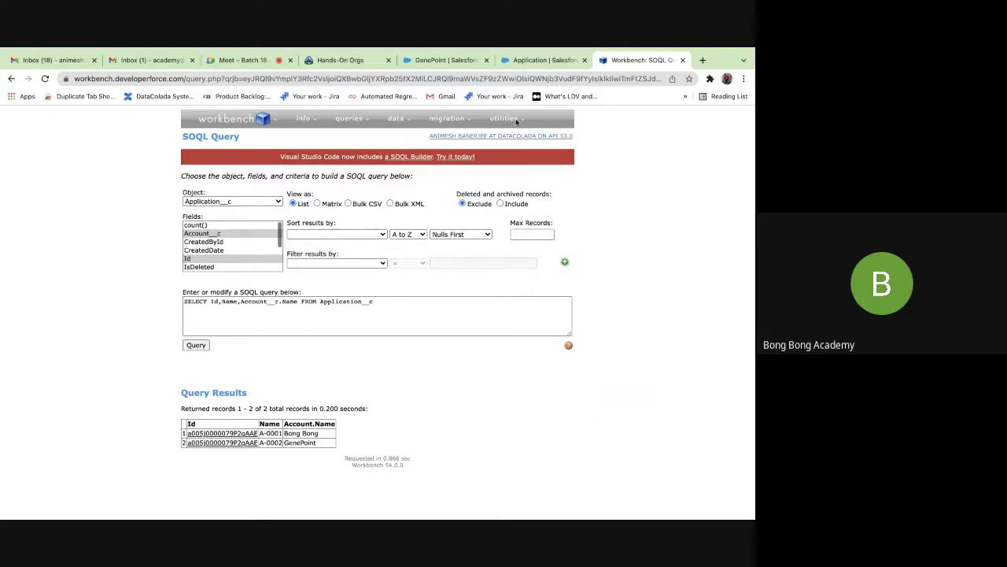
{"action": "left_click", "coordinate": [543, 60]}
{"action": "left_click", "coordinate": [633, 61]}
{"action": "left_click", "coordinate": [433, 60]}
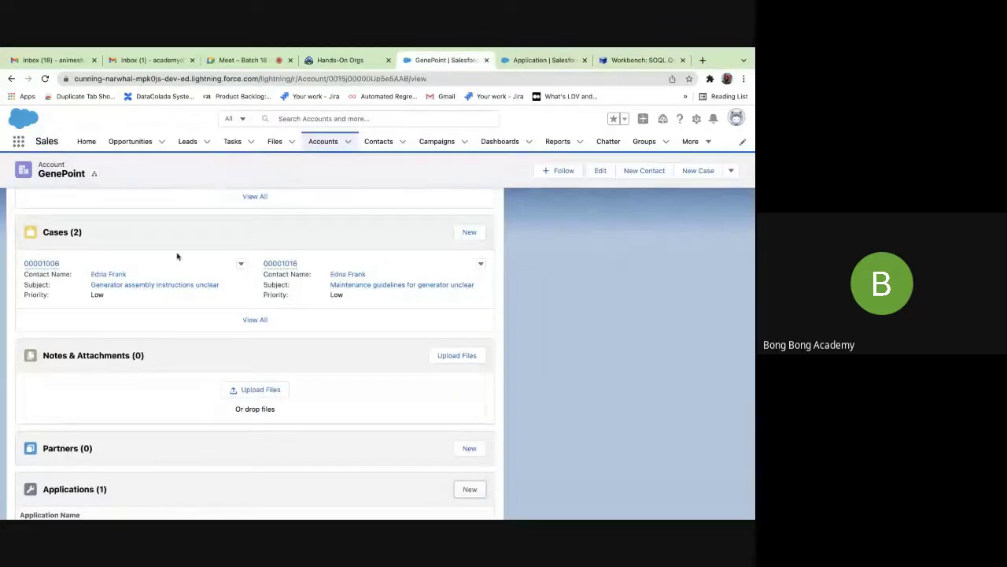
{"action": "scroll", "coordinate": [178, 254], "scroll_direction": "up", "scroll_amount": 10}
{"action": "scroll", "coordinate": [153, 277], "scroll_direction": "down", "scroll_amount": 10}
{"action": "scroll", "coordinate": [153, 277], "scroll_direction": "up", "scroll_amount": 10}
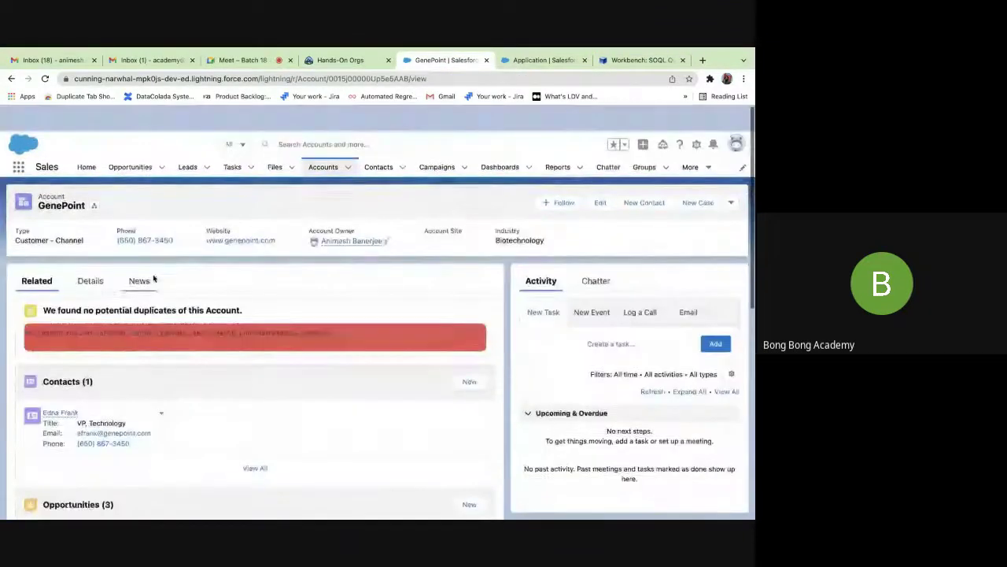
{"action": "left_click", "coordinate": [323, 144]}
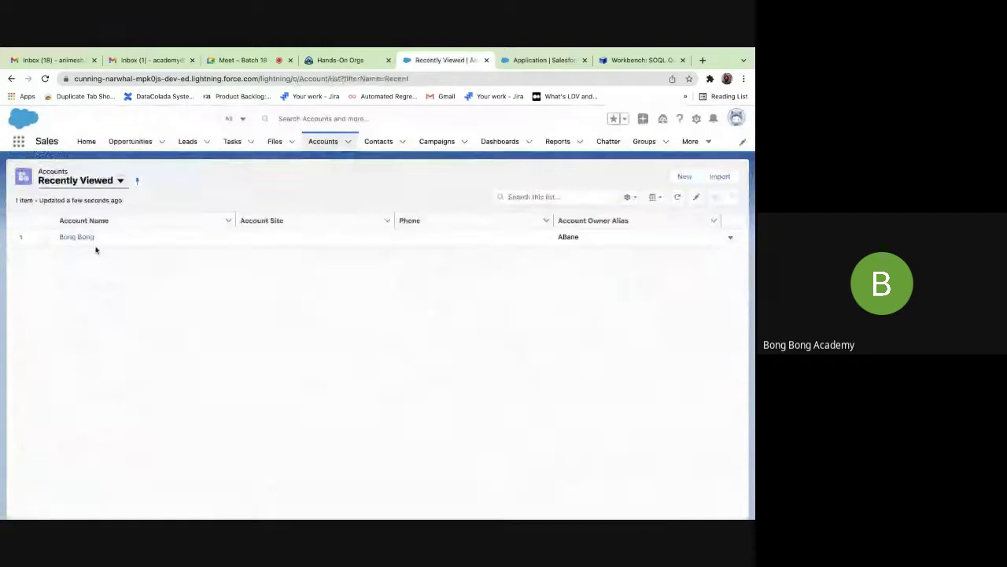
{"action": "left_click", "coordinate": [120, 181]}
{"action": "left_click", "coordinate": [94, 218]}
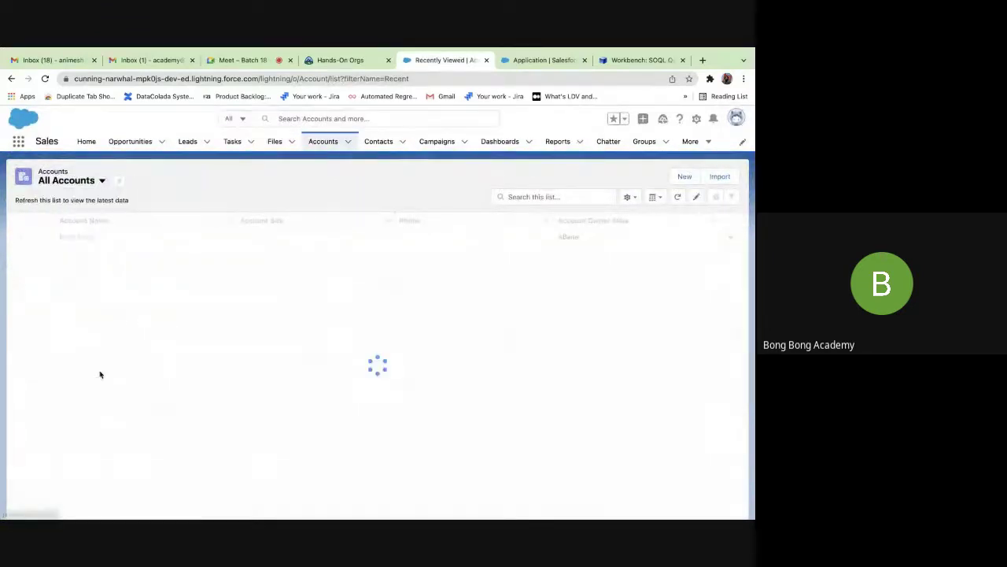
{"action": "left_click", "coordinate": [47, 317]}
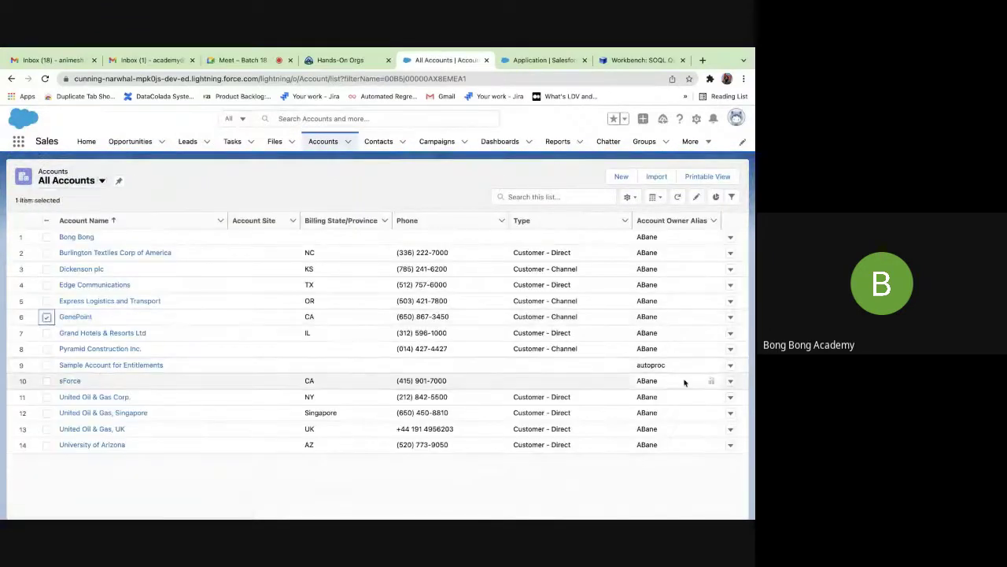
{"action": "left_click", "coordinate": [730, 317]}
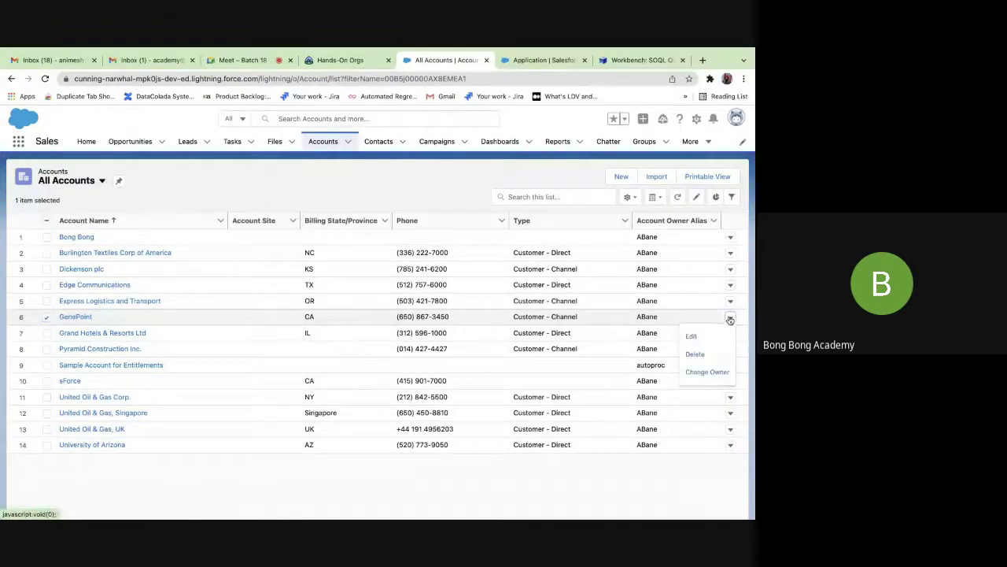
{"action": "left_click", "coordinate": [703, 351]}
{"action": "left_click", "coordinate": [529, 348]}
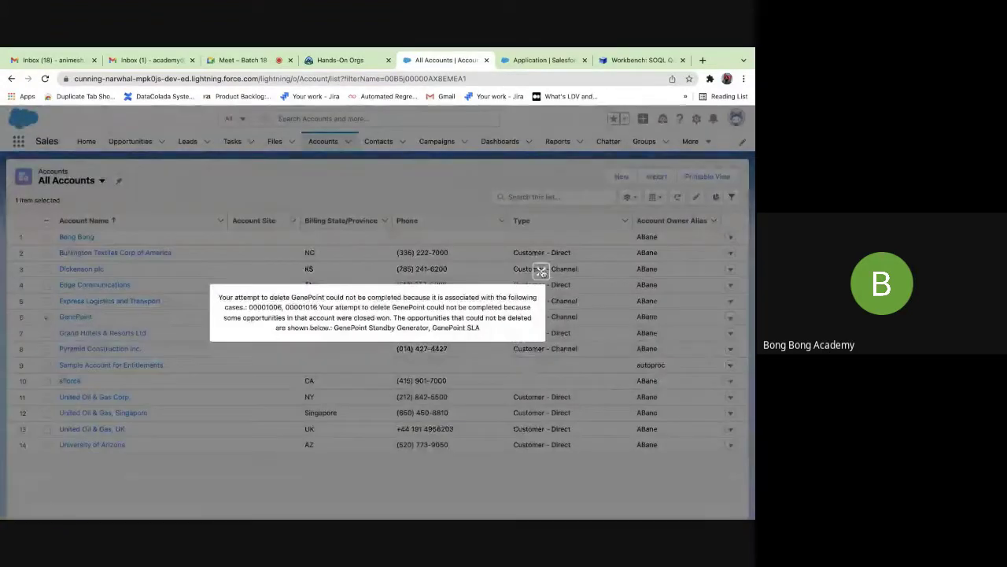
{"action": "left_click", "coordinate": [542, 272]}
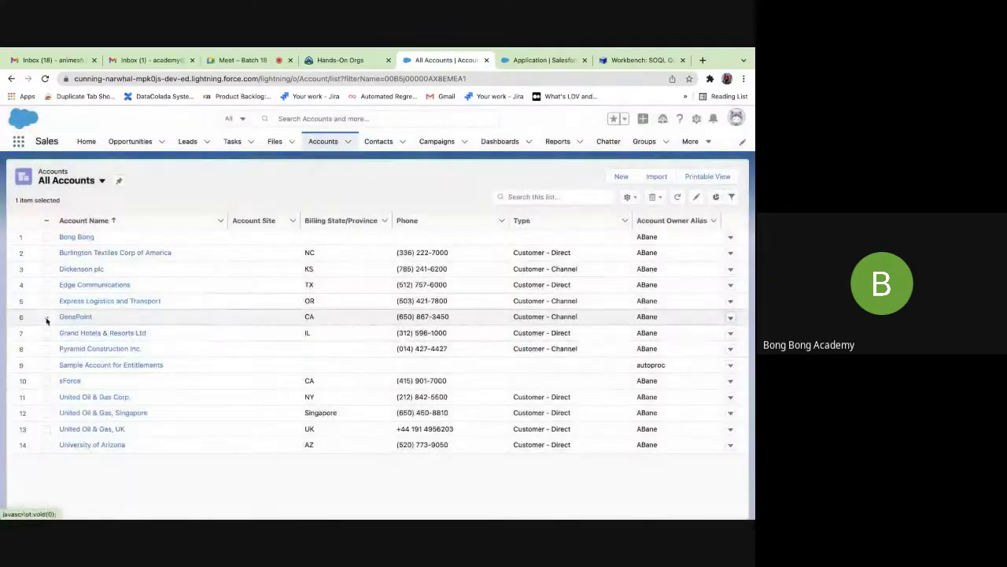
{"action": "left_click", "coordinate": [47, 318]}
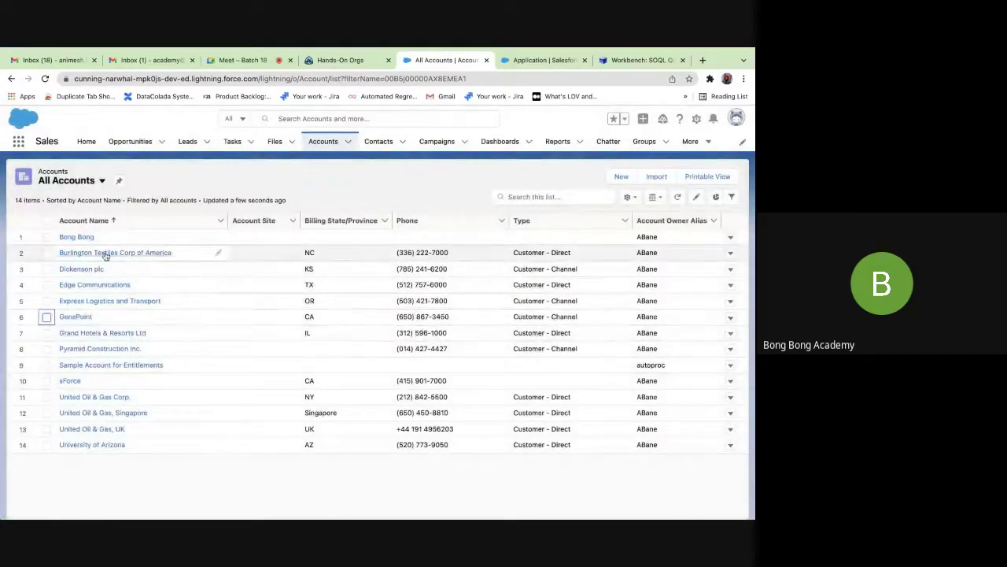
{"action": "left_click", "coordinate": [47, 238]}
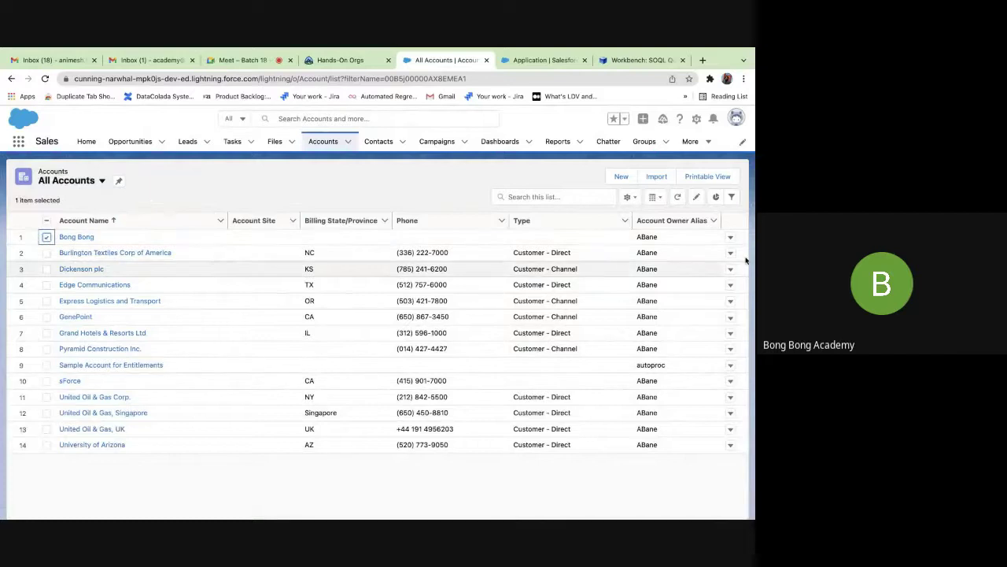
{"action": "left_click", "coordinate": [731, 237]}
{"action": "left_click", "coordinate": [695, 273]}
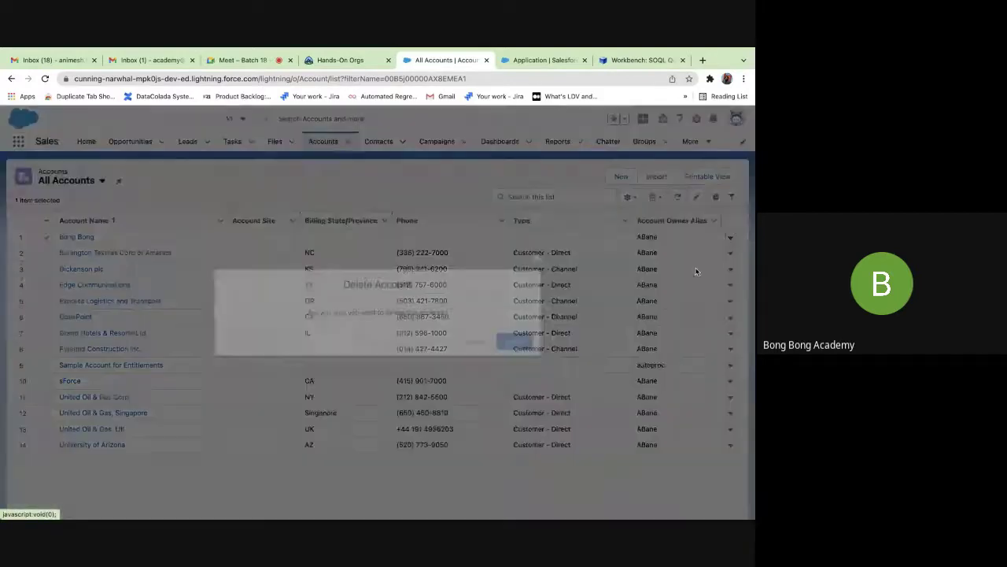
{"action": "left_click", "coordinate": [522, 342]}
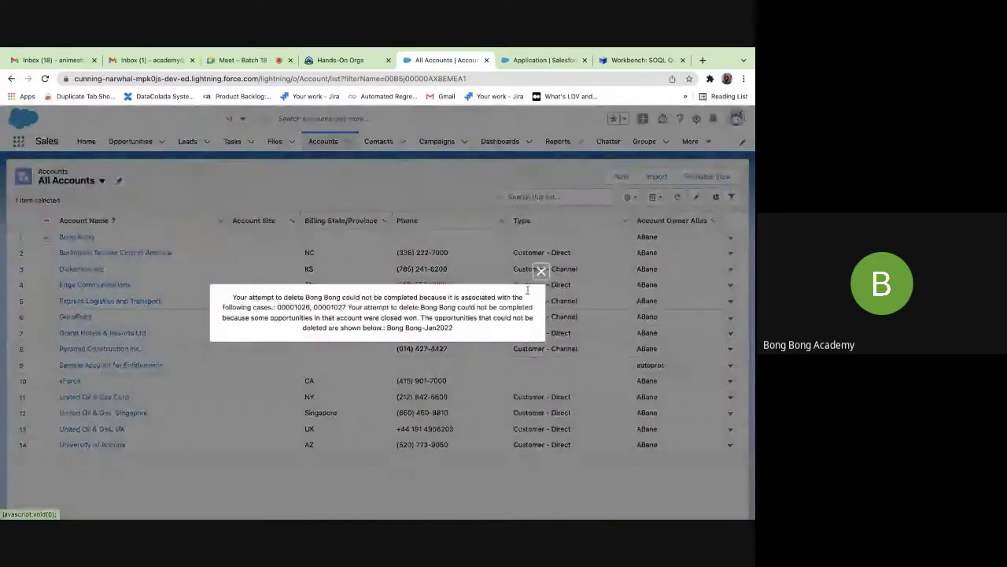
{"action": "left_click", "coordinate": [538, 272]}
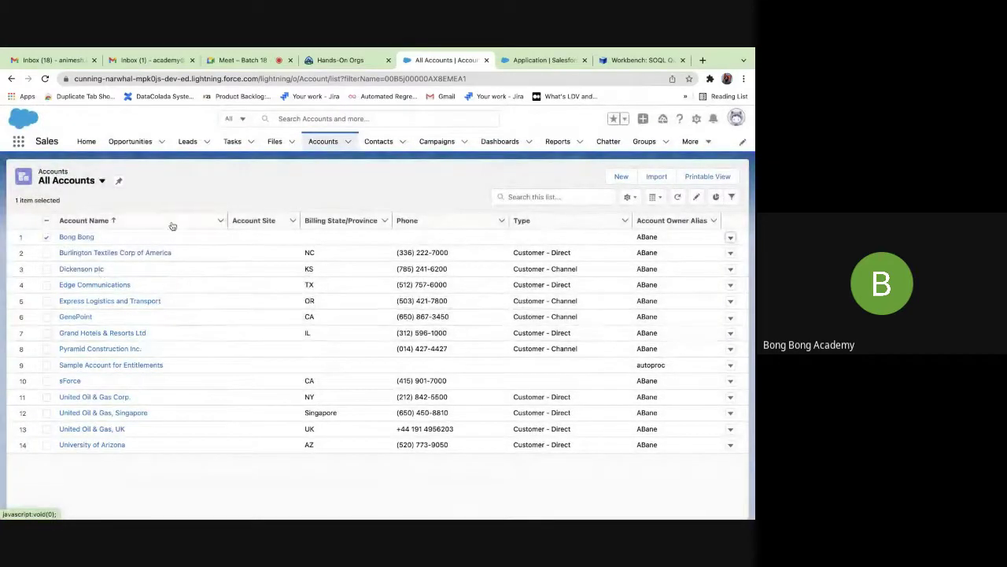
Create and save a new account named TestDelete.
{"action": "left_click", "coordinate": [621, 177]}
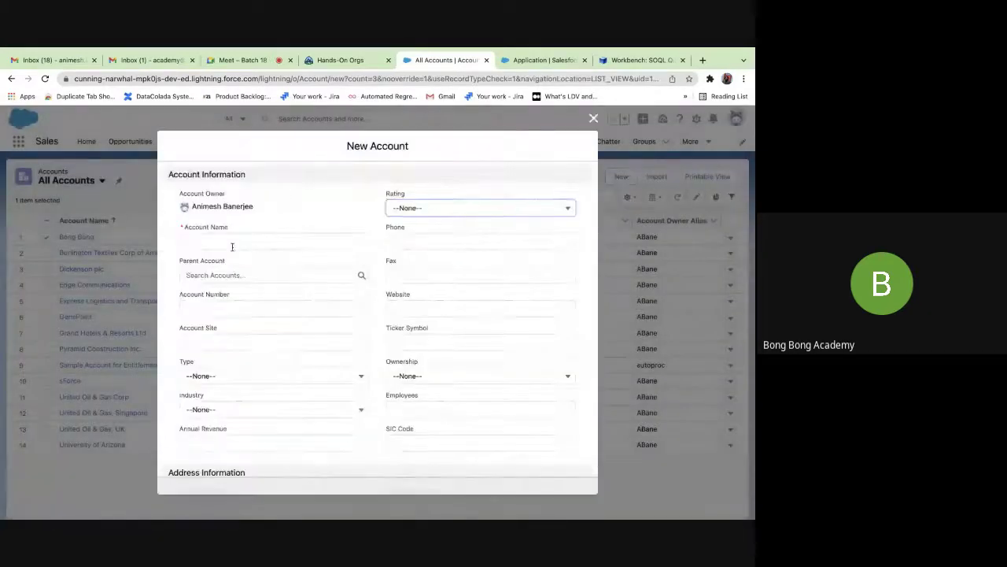
{"action": "left_click", "coordinate": [208, 244]}
{"action": "type", "text": "TestDelete"}
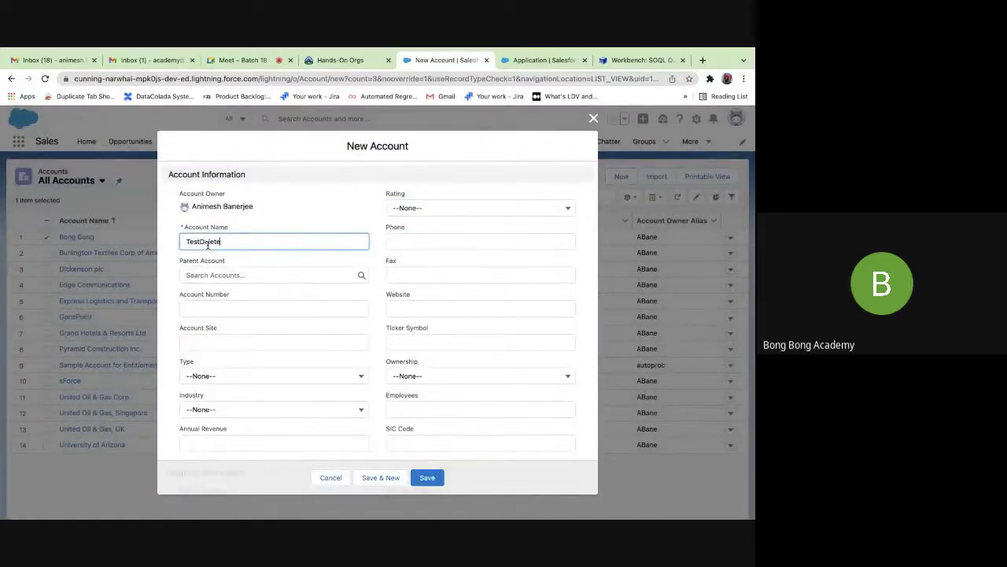
{"action": "left_click", "coordinate": [391, 259]}
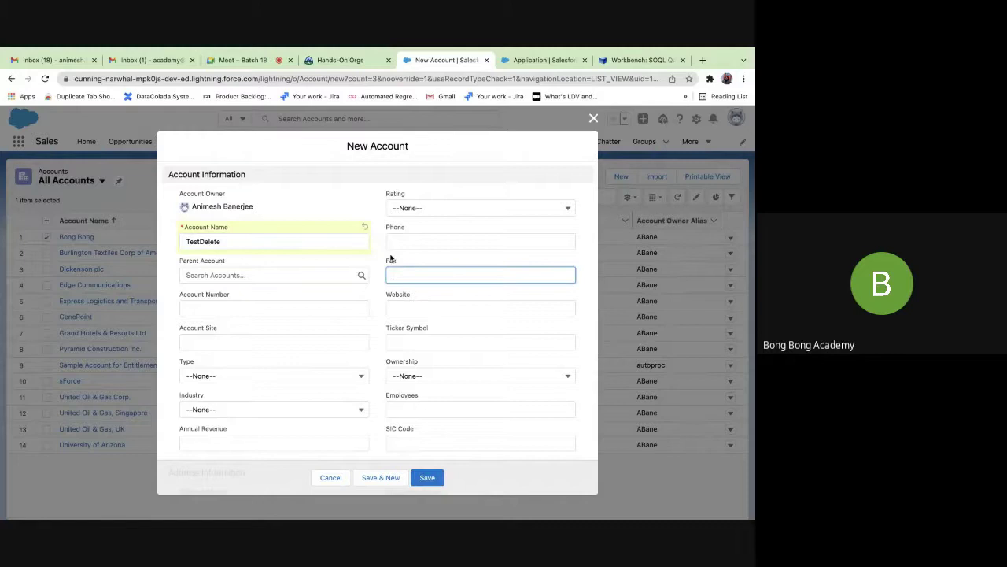
{"action": "left_click", "coordinate": [427, 477]}
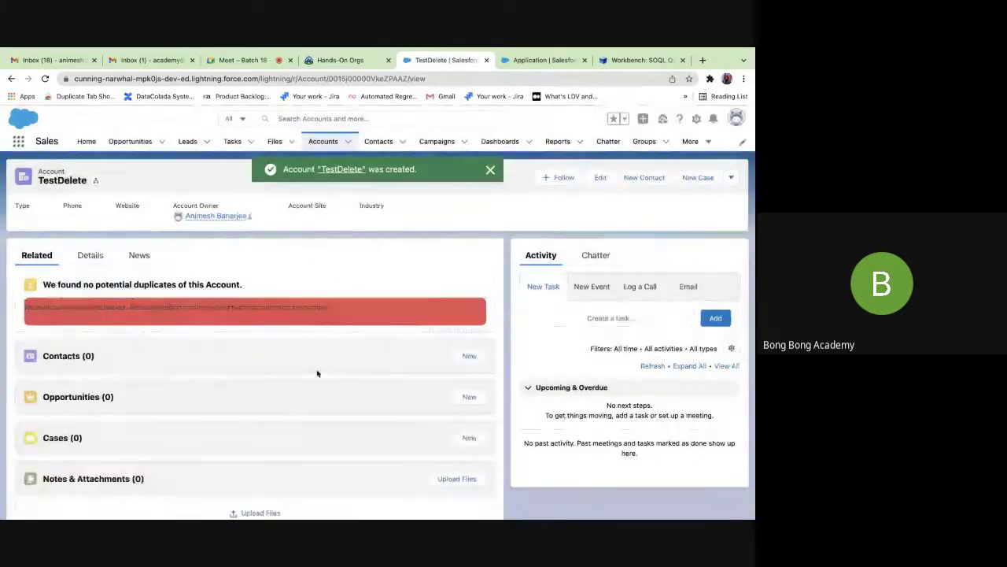
Add and save an Application for TestDelete, then rerun the Workbench query showing A-0003.
{"action": "scroll", "coordinate": [318, 371], "scroll_direction": "down", "scroll_amount": 5}
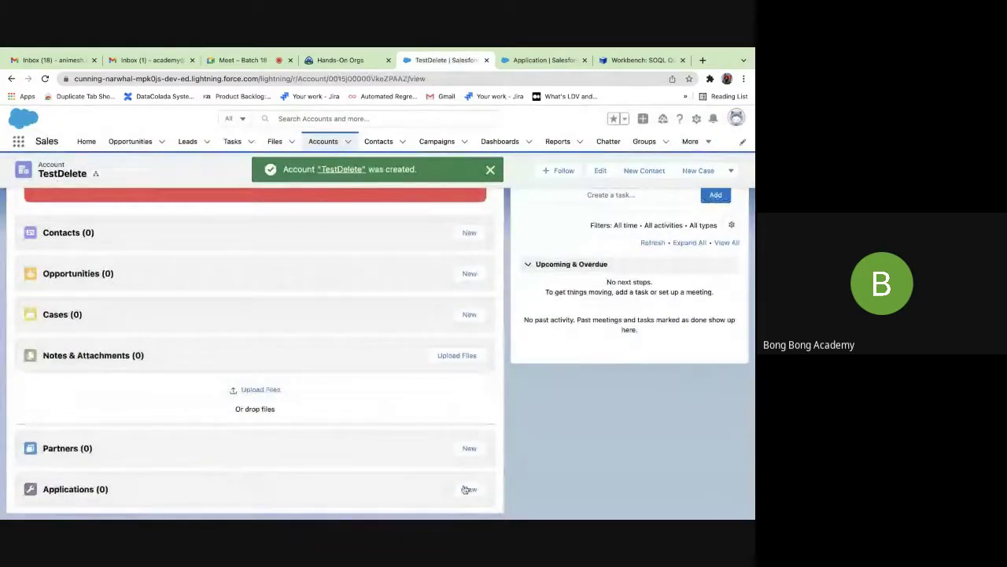
{"action": "left_click", "coordinate": [469, 489]}
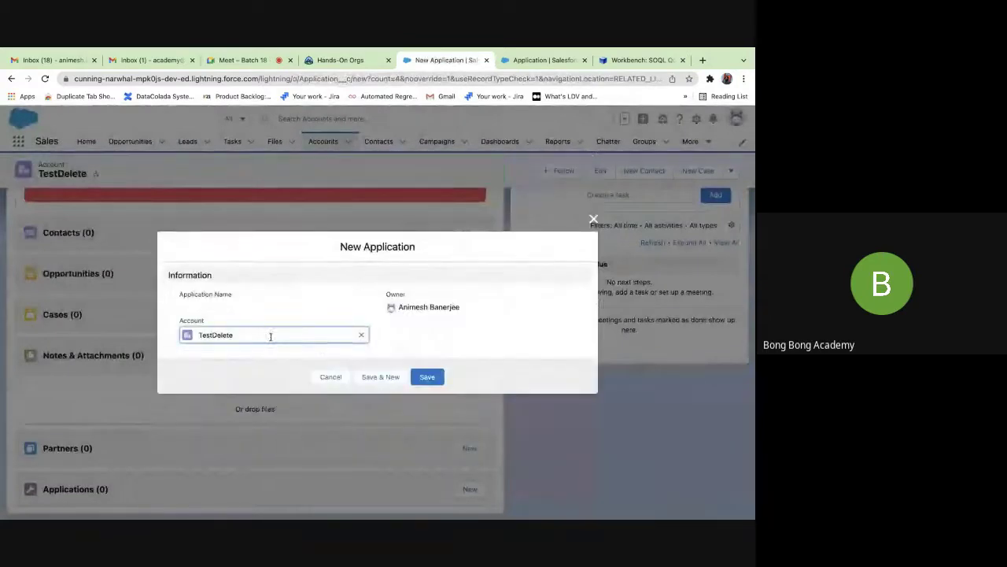
{"action": "left_click", "coordinate": [429, 377]}
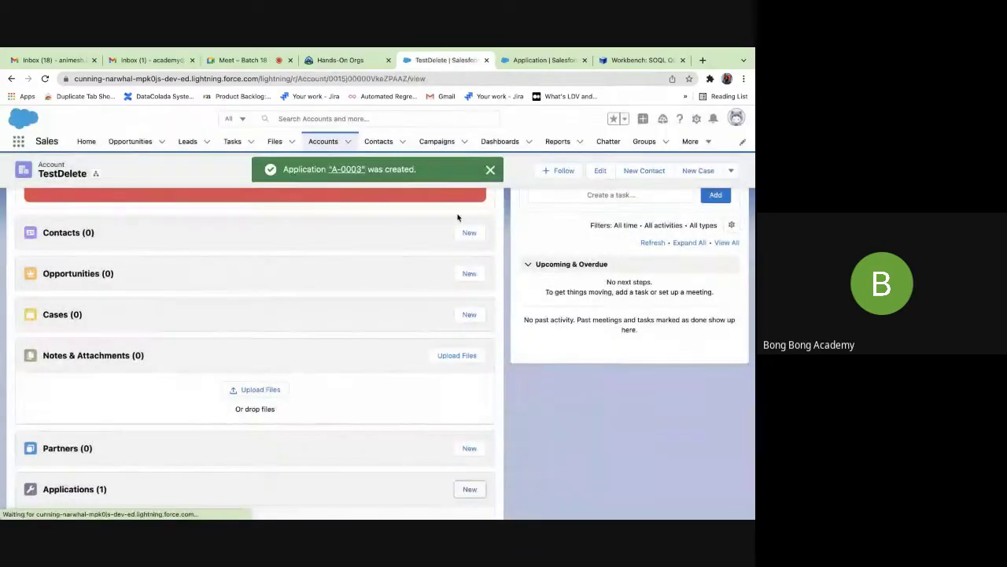
{"action": "left_click", "coordinate": [638, 60]}
{"action": "left_click", "coordinate": [196, 345]}
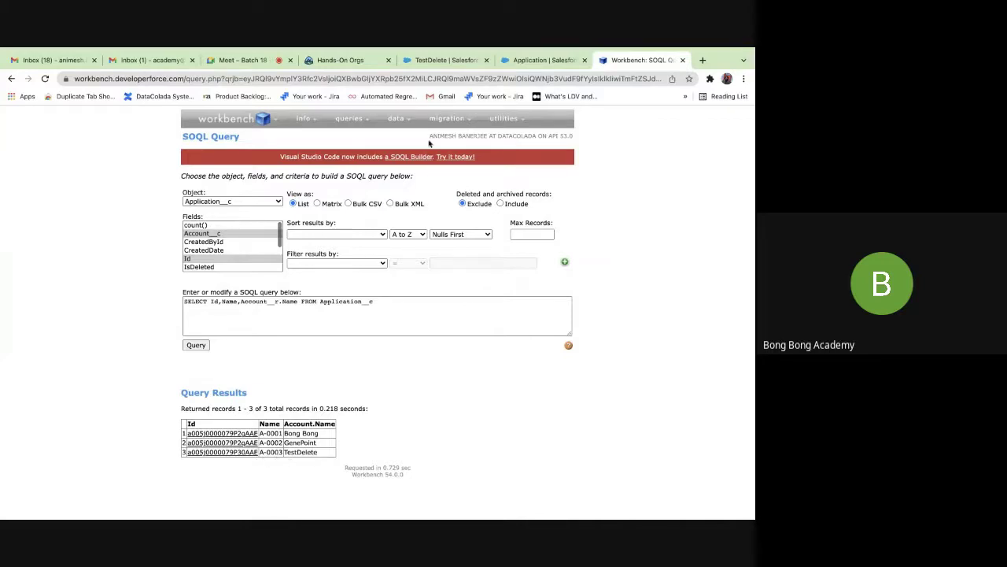
Delete the TestDelete account from its header actions menu.
{"action": "left_click", "coordinate": [521, 61]}
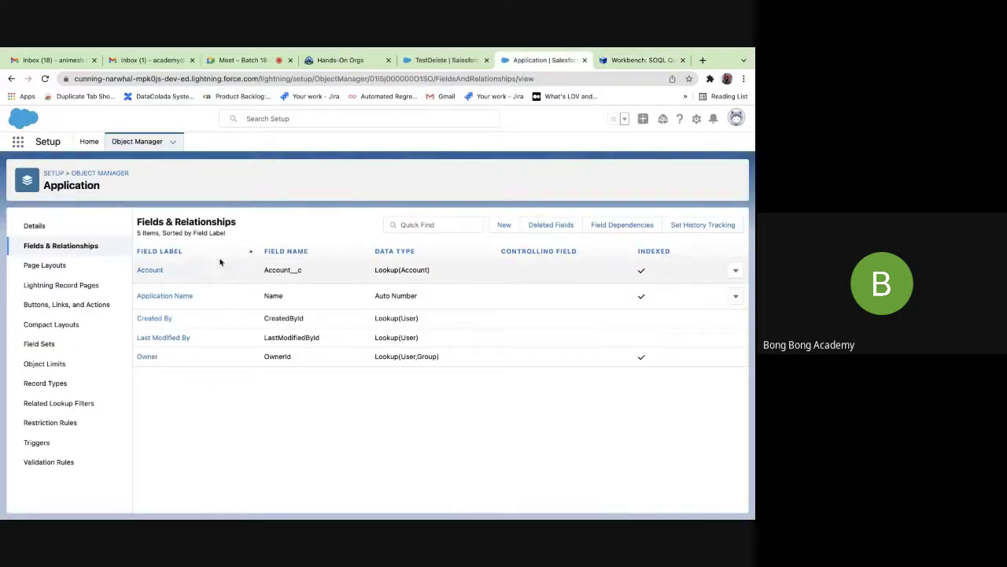
{"action": "left_click", "coordinate": [440, 61]}
{"action": "left_click", "coordinate": [632, 60]}
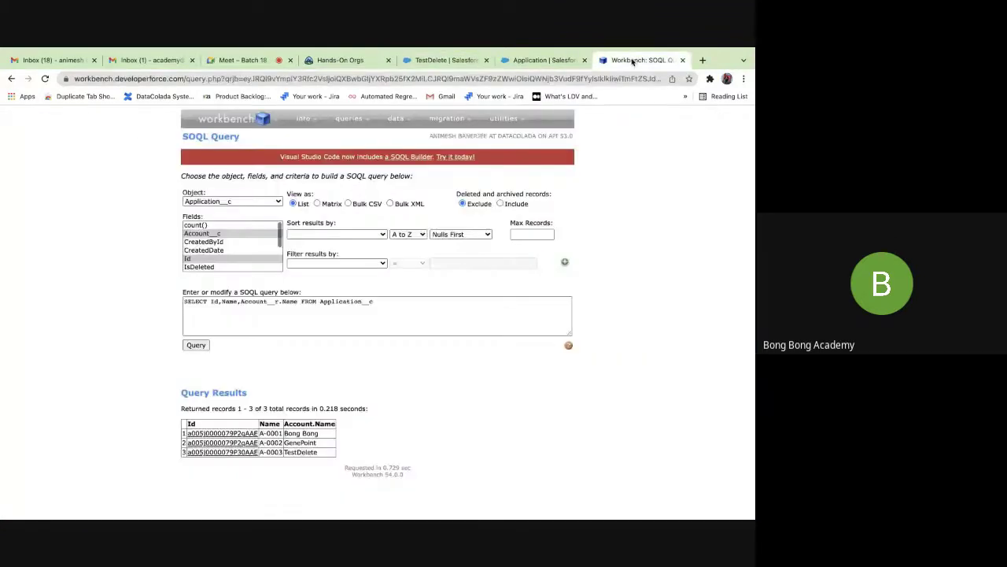
{"action": "left_click", "coordinate": [445, 61]}
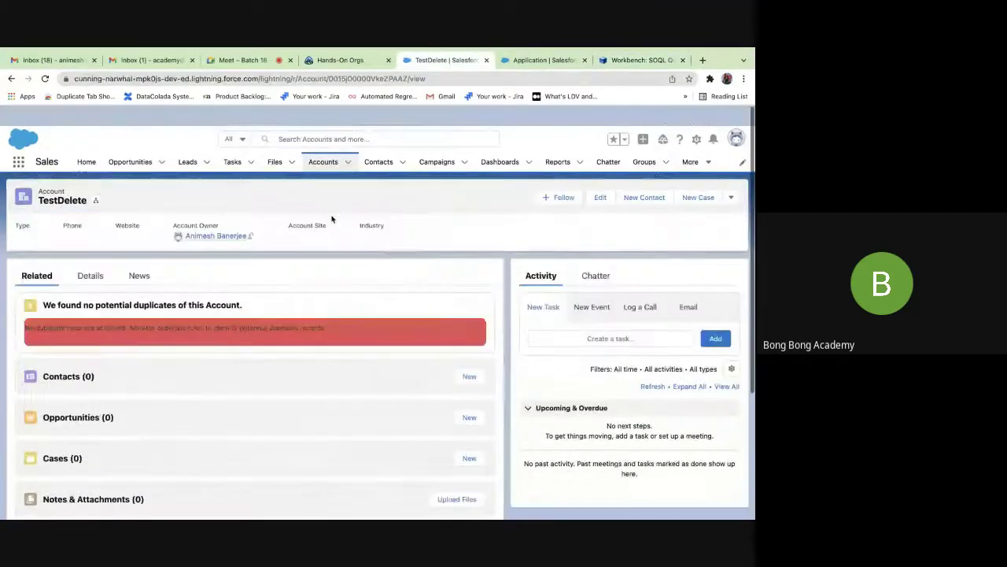
{"action": "left_click", "coordinate": [731, 177]}
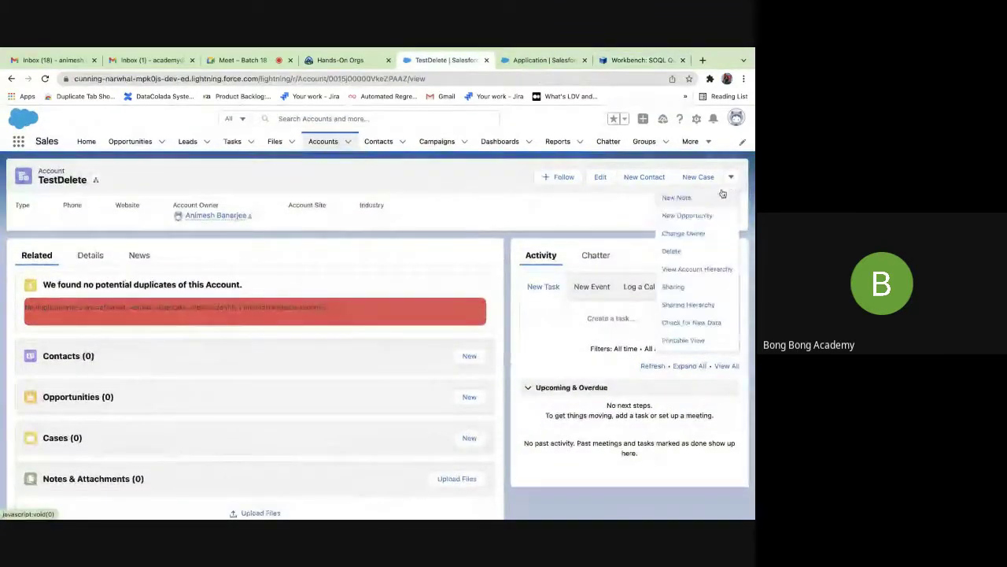
{"action": "left_click", "coordinate": [670, 252]}
{"action": "left_click", "coordinate": [526, 341]}
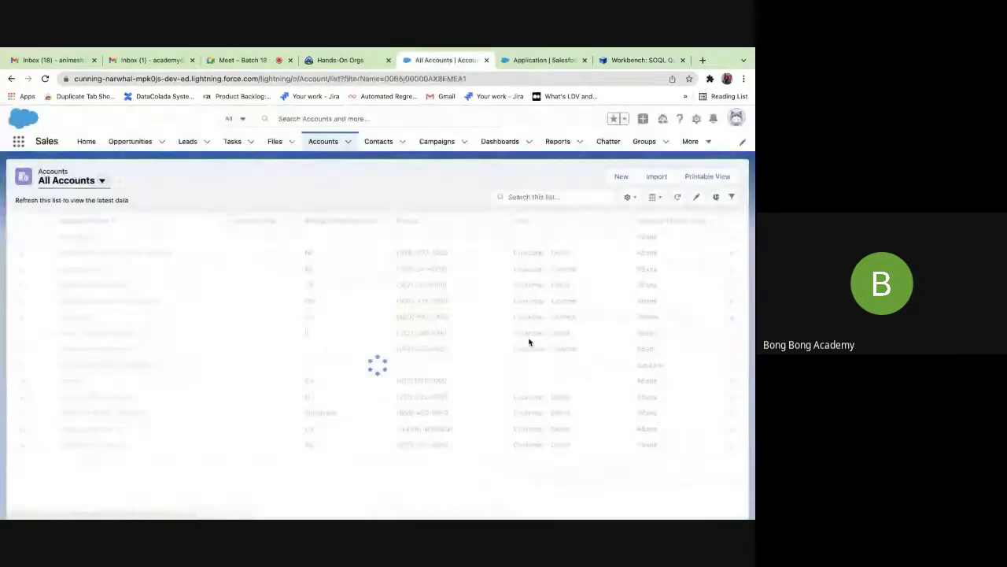
Check that Workbench shows A-0003 with no account, then return to Application's fields.
{"action": "left_click", "coordinate": [640, 60]}
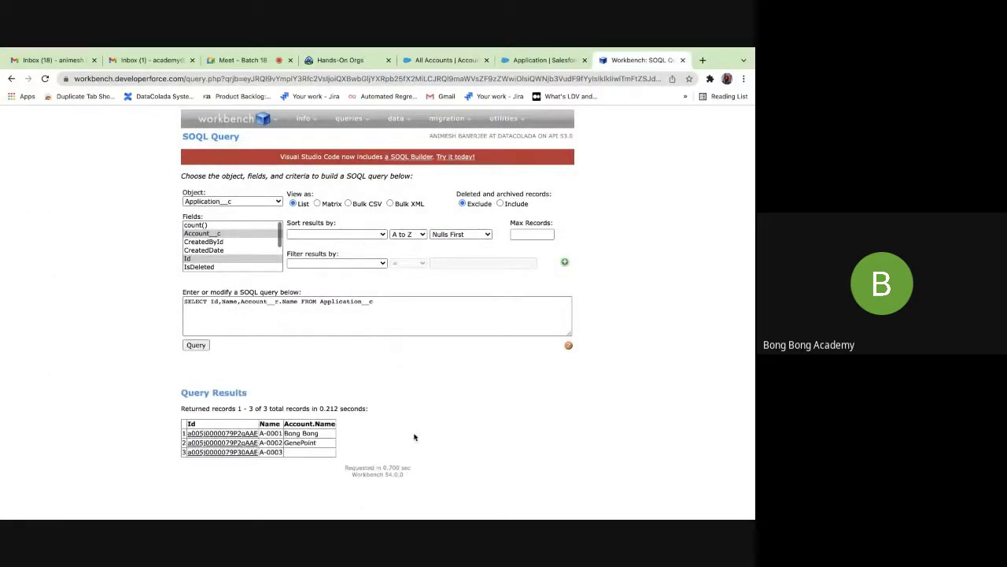
{"action": "left_click_drag", "start_coordinate": [260, 452], "coordinate": [284, 454]}
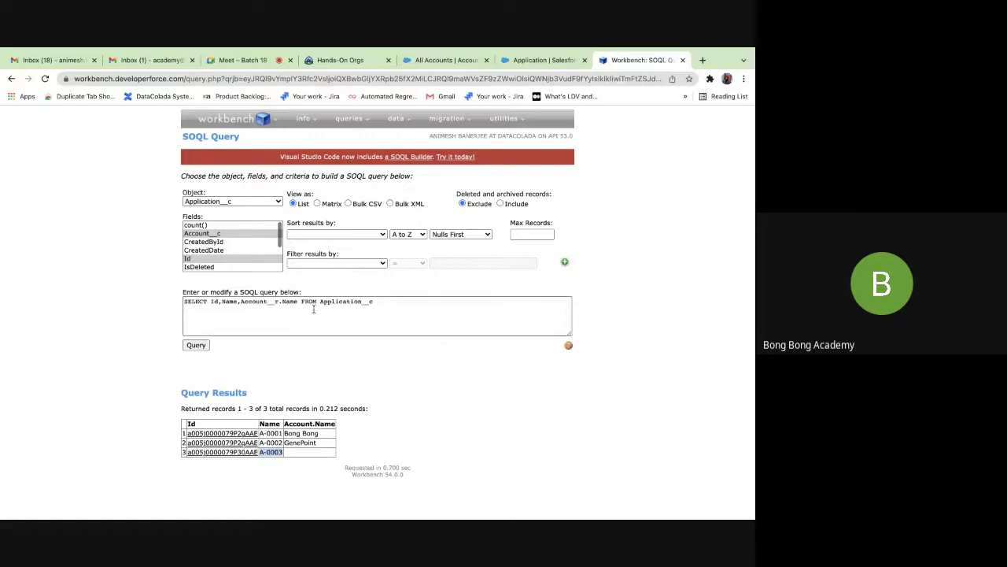
{"action": "left_click", "coordinate": [302, 455]}
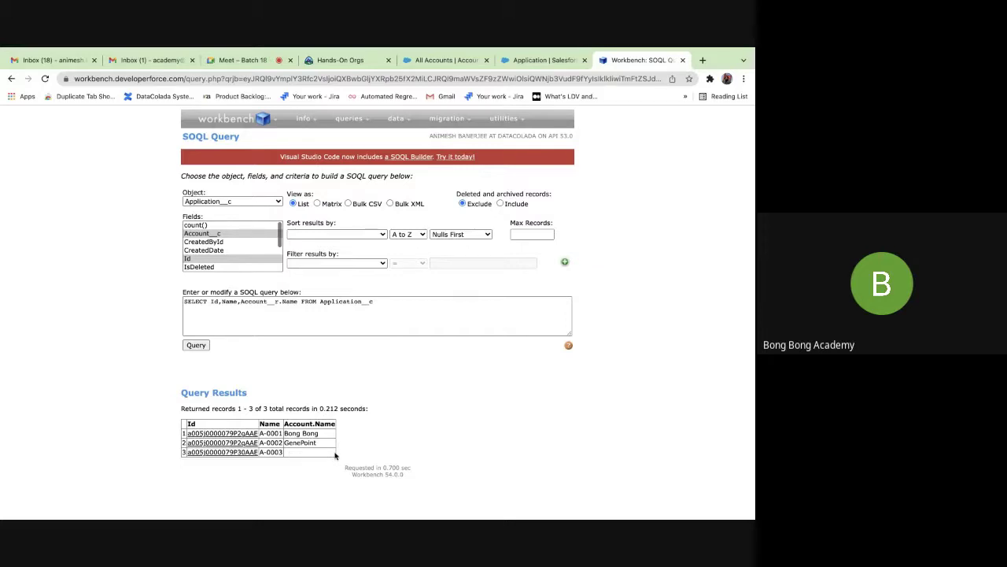
{"action": "left_click", "coordinate": [518, 63]}
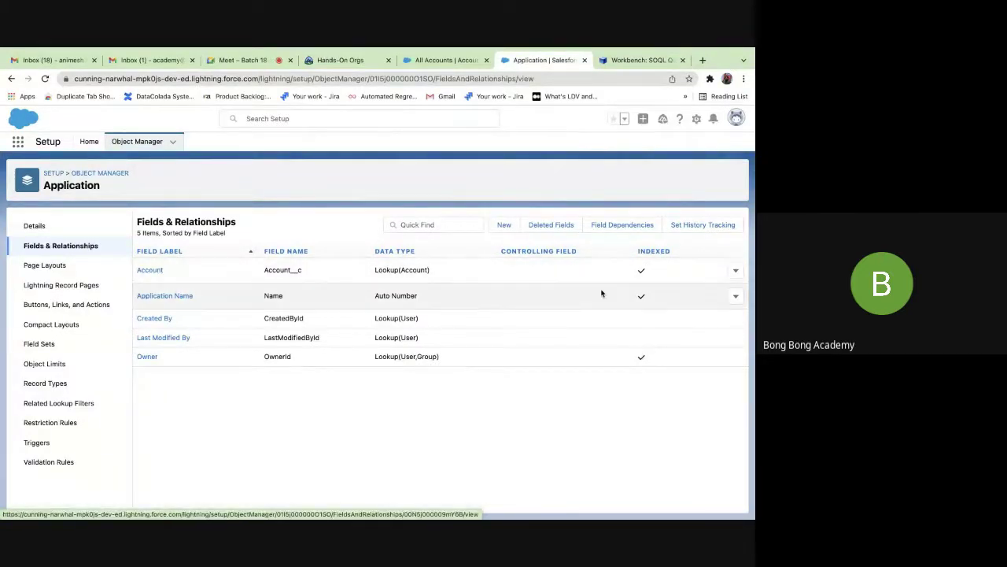
Edit the Application's Account lookup field and choose Master-Detail Relationship as its new type.
{"action": "left_click", "coordinate": [737, 272]}
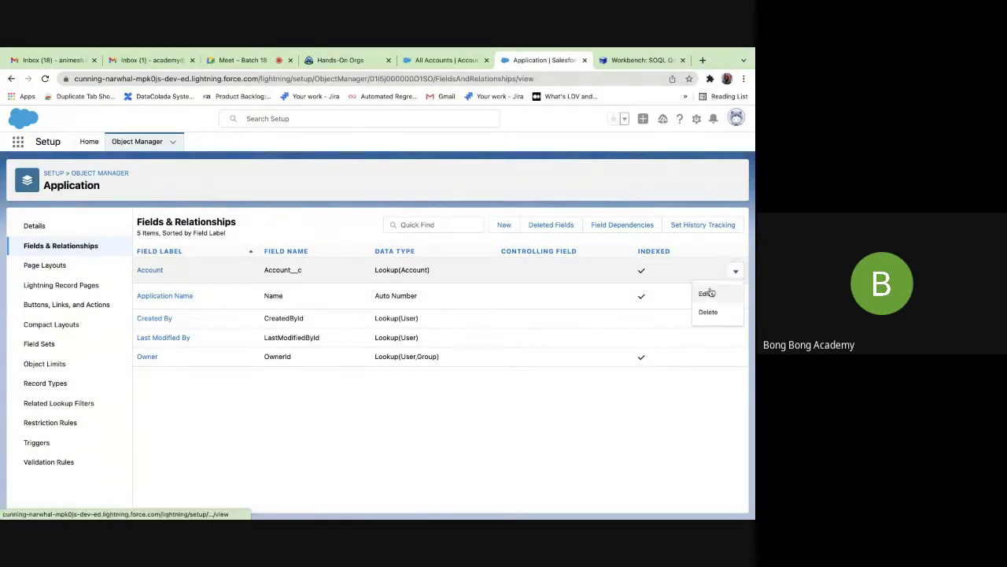
{"action": "left_click", "coordinate": [707, 293]}
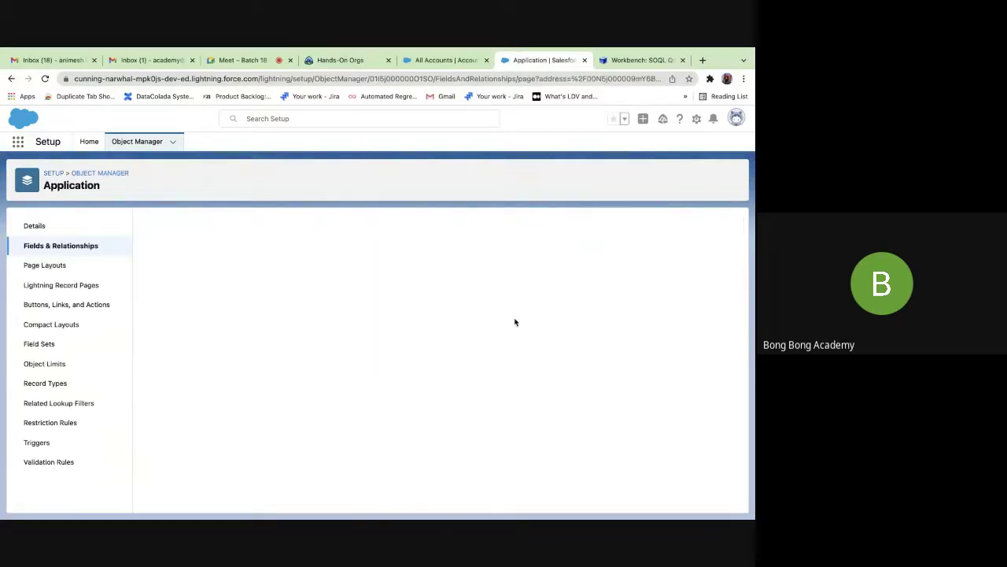
{"action": "scroll", "coordinate": [383, 314], "scroll_direction": "down", "scroll_amount": 3}
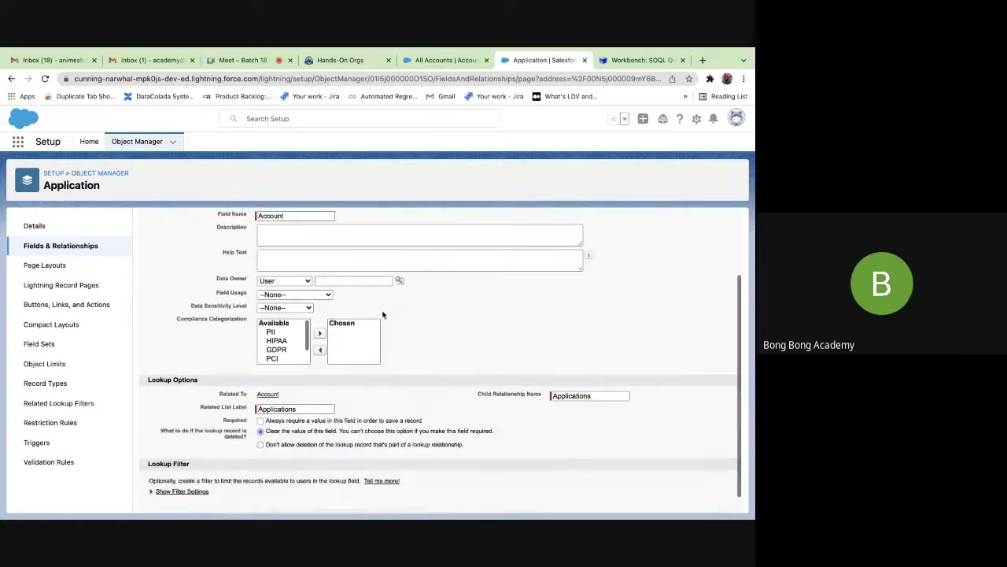
{"action": "scroll", "coordinate": [382, 315], "scroll_direction": "down", "scroll_amount": 2}
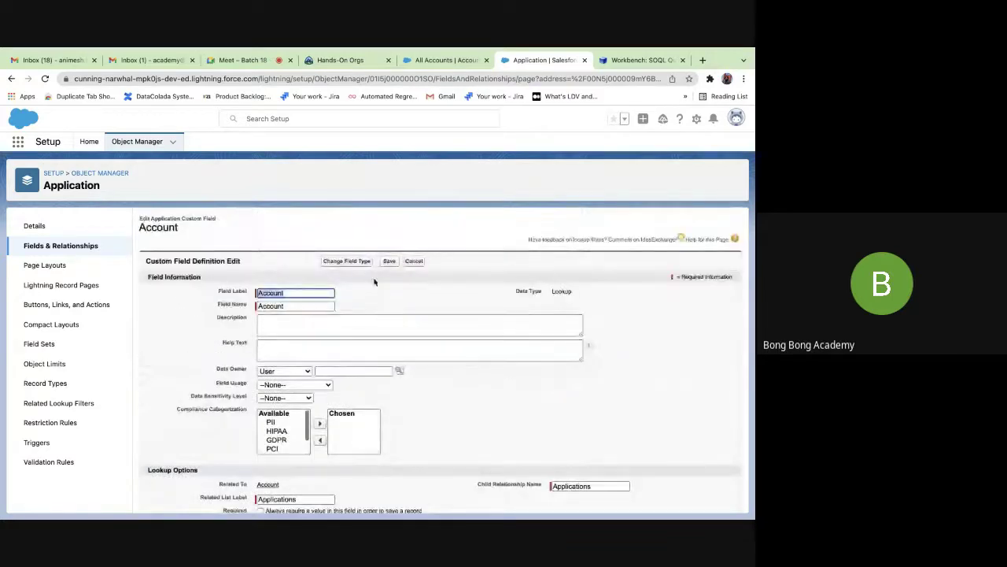
{"action": "left_click", "coordinate": [347, 260]}
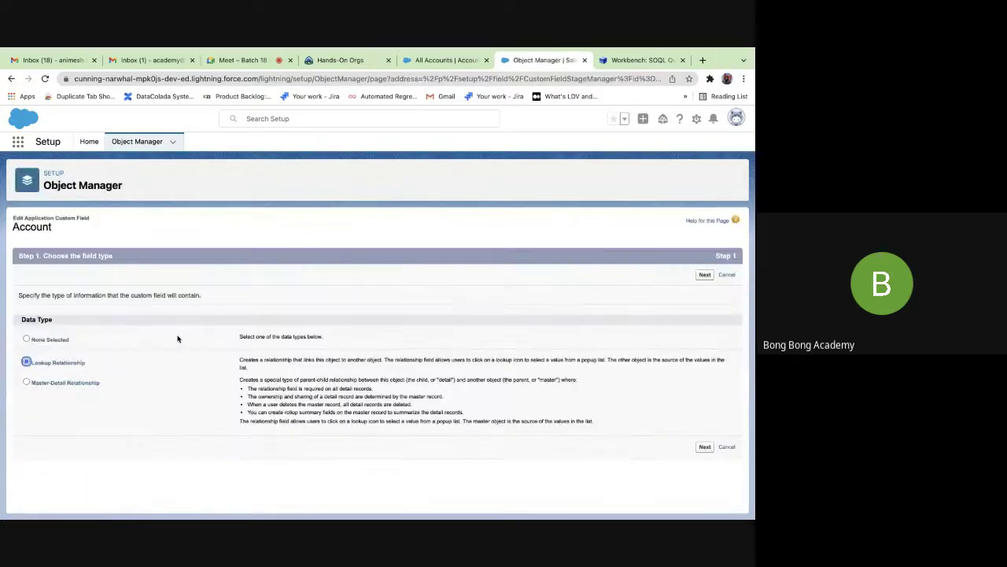
{"action": "left_click", "coordinate": [26, 382]}
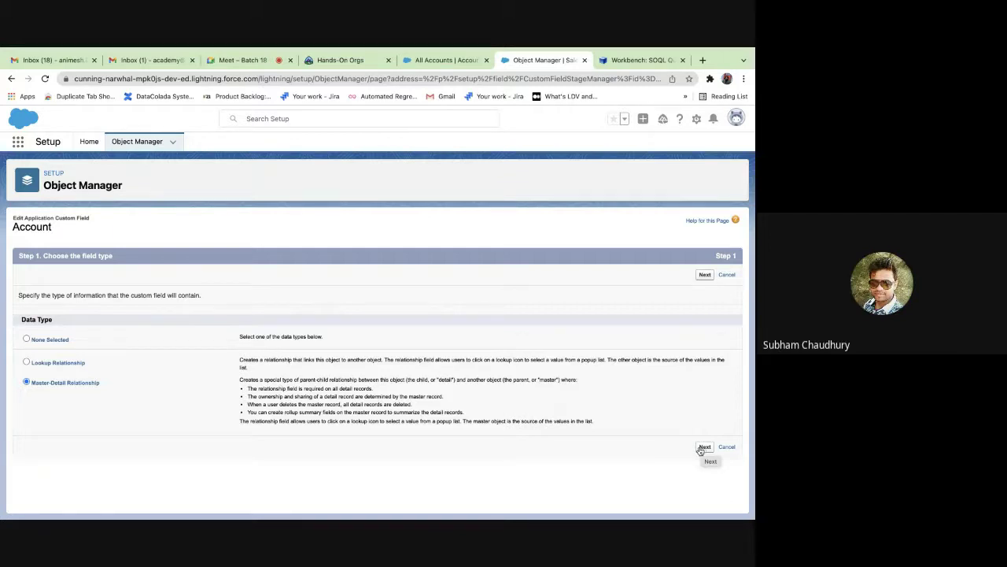
Accept the label, security and related list defaults and save, hitting a 'Cannot Create Master-Detail Relationship' error.
{"action": "left_click", "coordinate": [703, 448]}
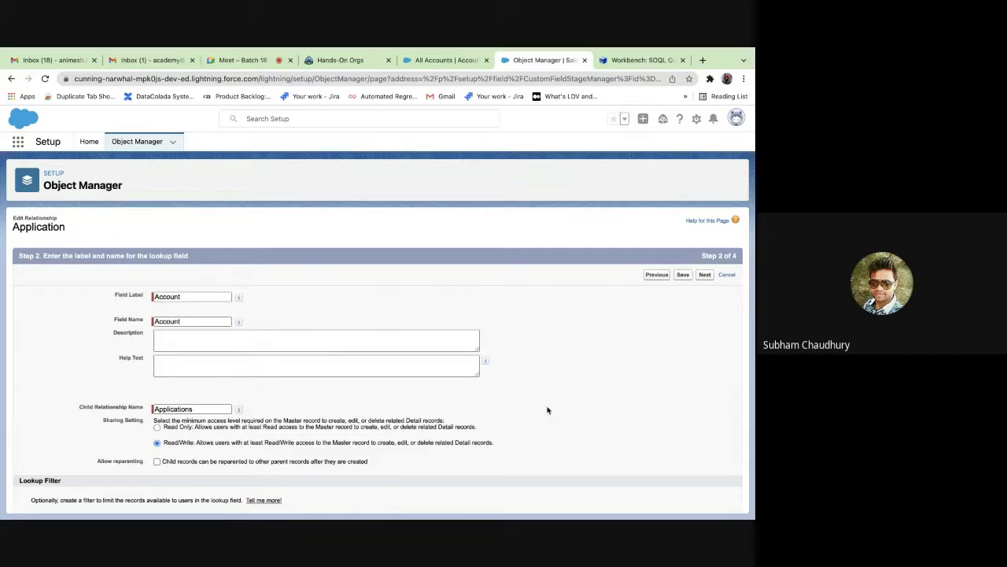
{"action": "scroll", "coordinate": [453, 426], "scroll_direction": "down", "scroll_amount": 1}
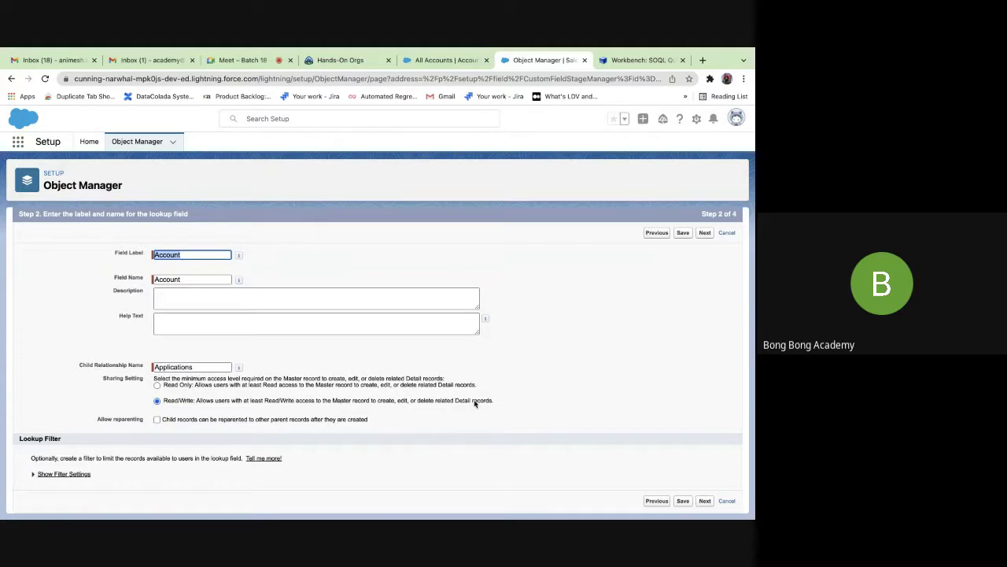
{"action": "left_click", "coordinate": [705, 500]}
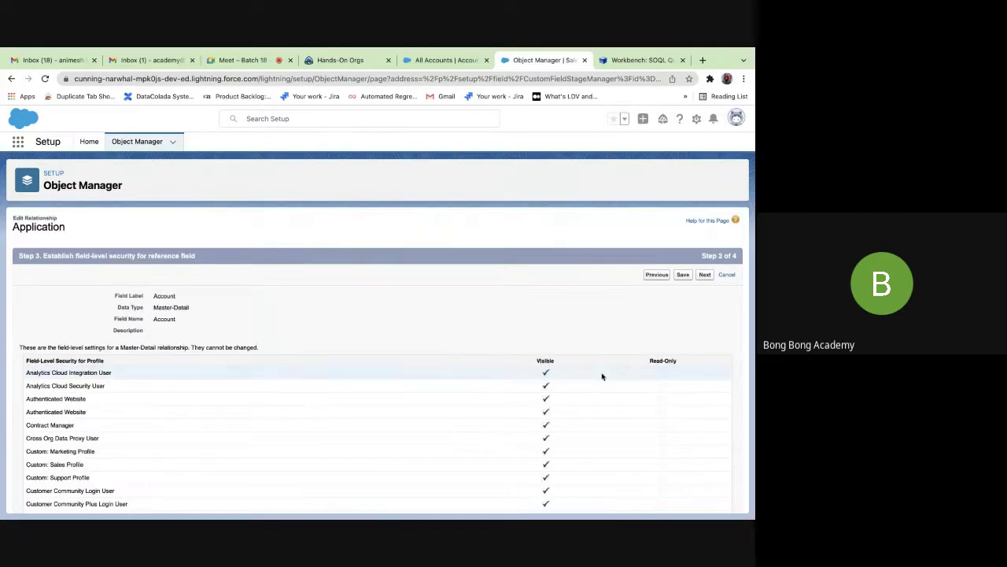
{"action": "left_click", "coordinate": [704, 274]}
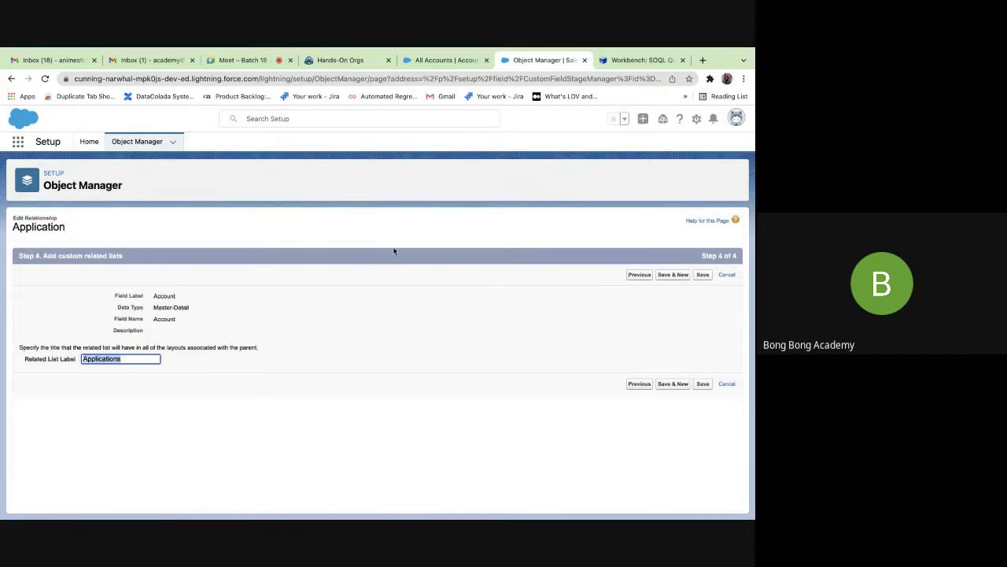
{"action": "left_click", "coordinate": [703, 384]}
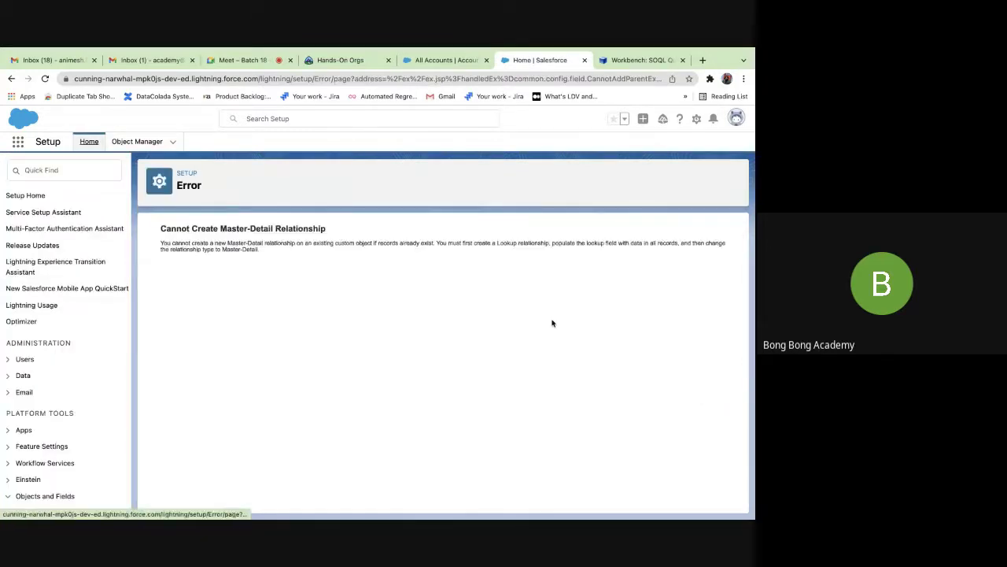
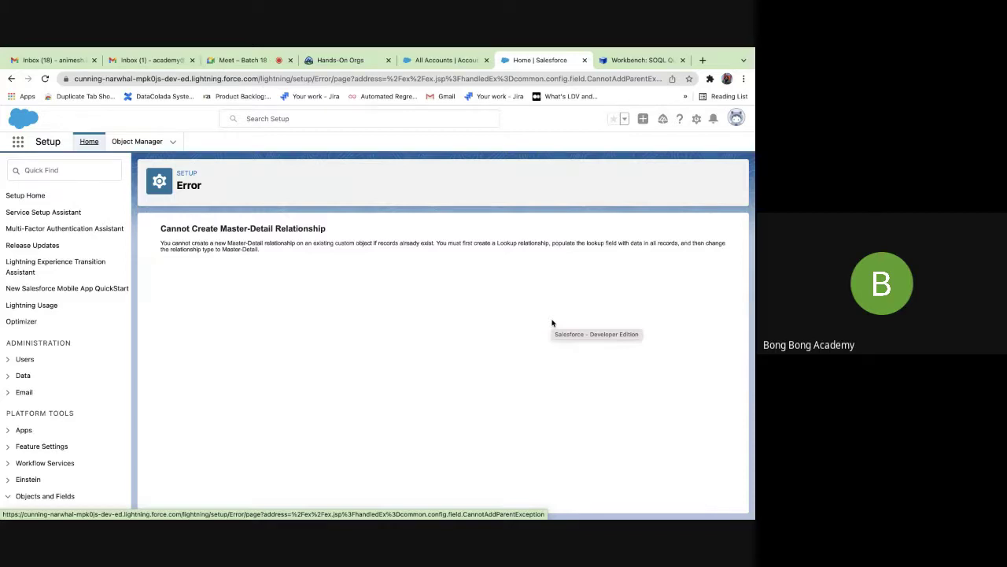
Review the Workbench query's Account.Name column for Application records A-0001 to A-0003.
{"action": "left_click", "coordinate": [641, 60]}
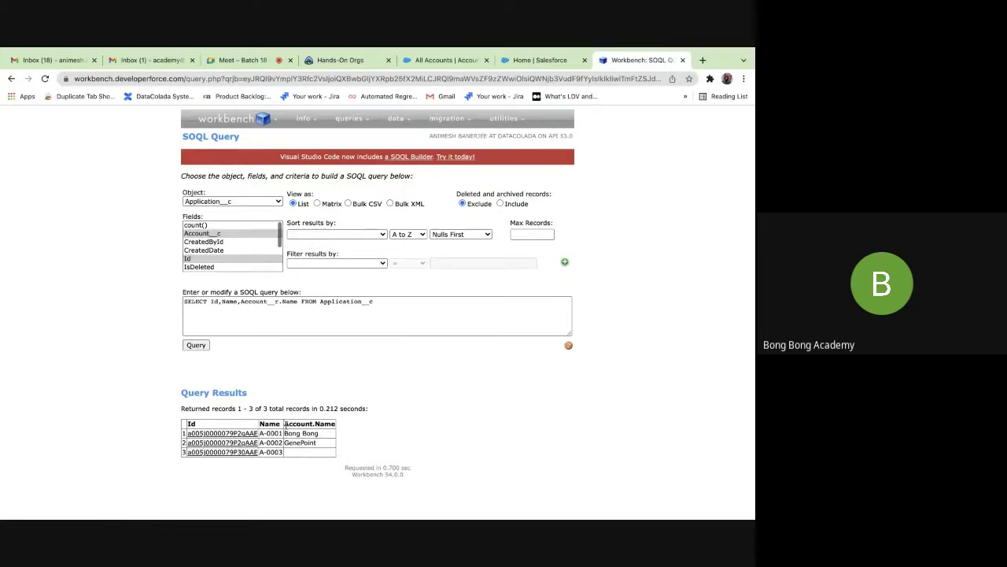
{"action": "left_click_drag", "start_coordinate": [284, 424], "coordinate": [336, 423]}
{"action": "left_click", "coordinate": [334, 429]}
{"action": "left_click_drag", "start_coordinate": [286, 425], "coordinate": [333, 425]}
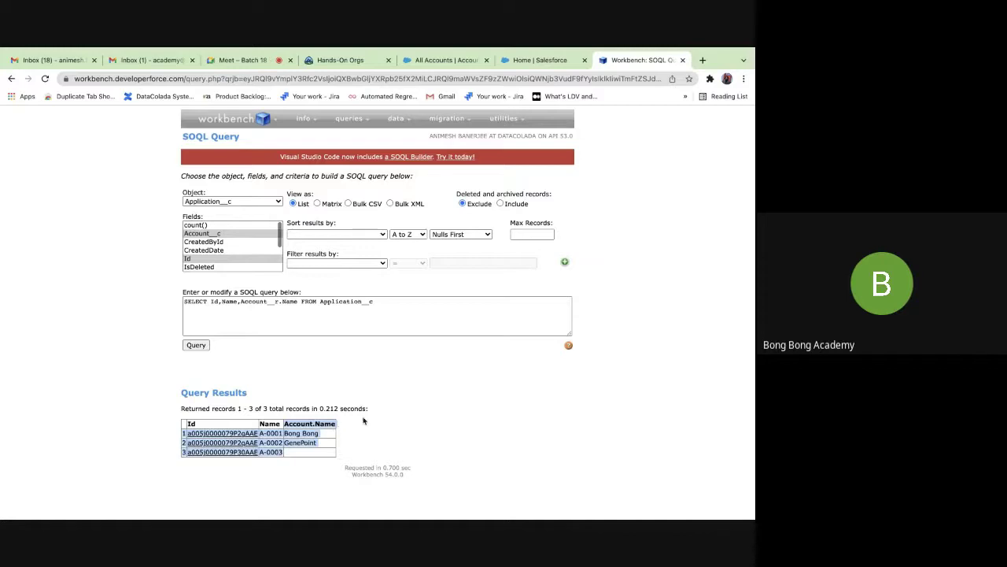
{"action": "left_click", "coordinate": [543, 388]}
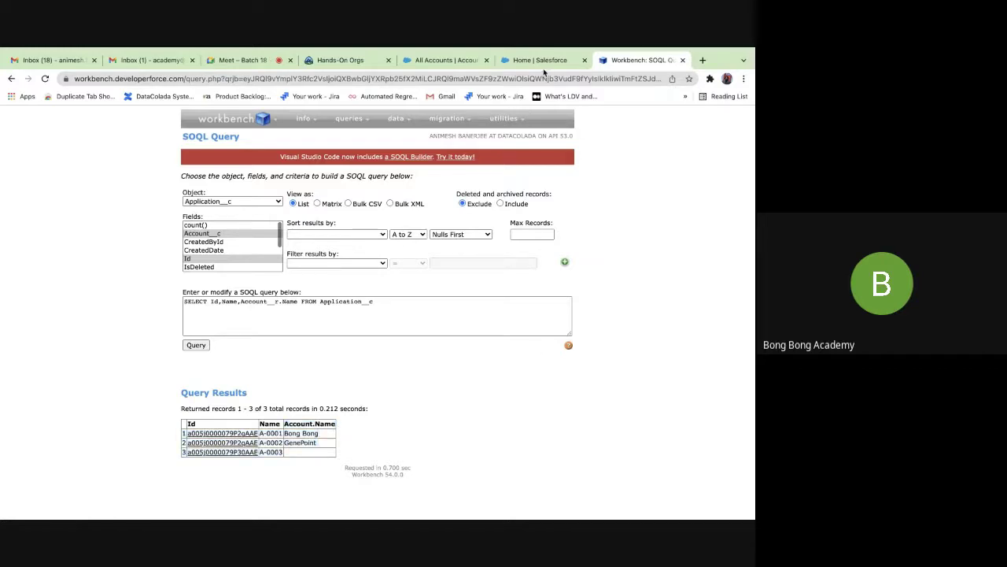
{"action": "left_click", "coordinate": [542, 63]}
{"action": "left_click", "coordinate": [622, 61]}
{"action": "left_click", "coordinate": [543, 60]}
Open the Tabs setup page using the quick search 'tab'.
{"action": "left_click", "coordinate": [35, 166]}
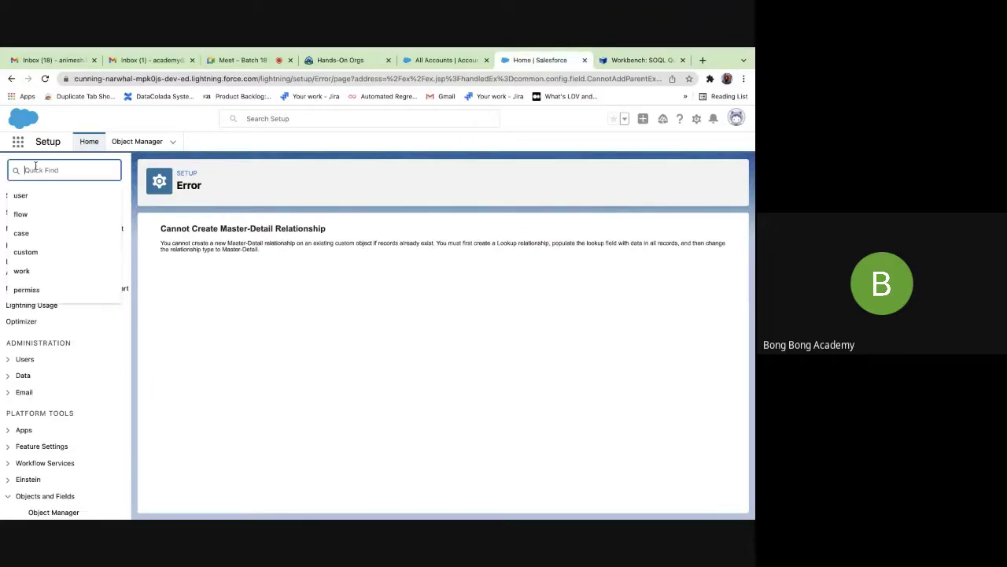
{"action": "type", "text": "tab"}
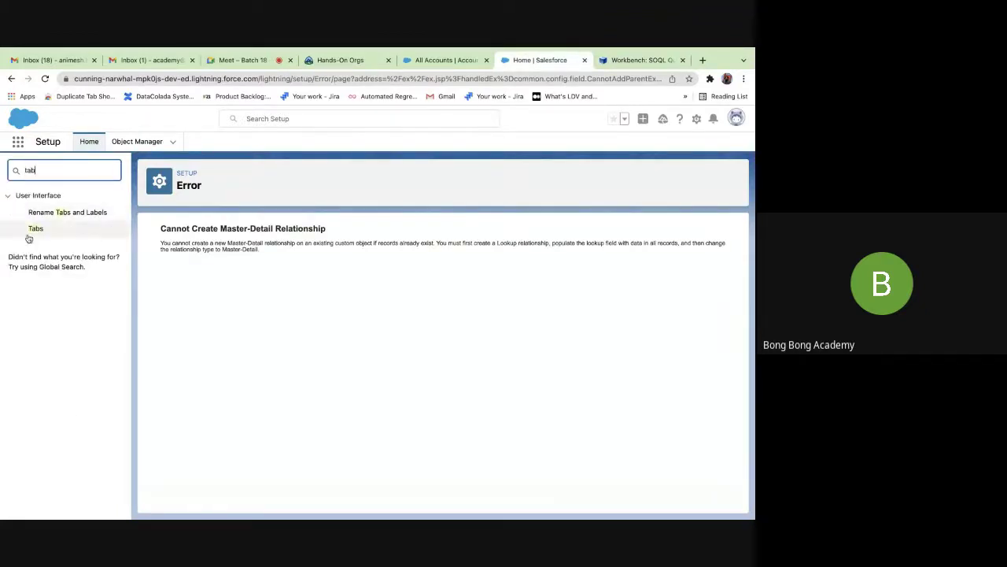
{"action": "left_click", "coordinate": [35, 229]}
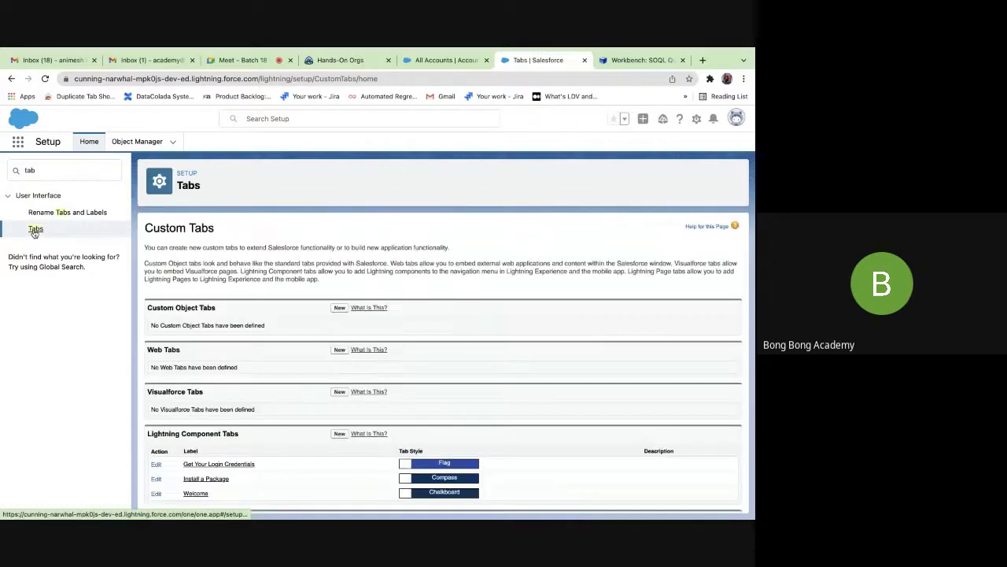
{"action": "scroll", "coordinate": [207, 268], "scroll_direction": "down", "scroll_amount": 1}
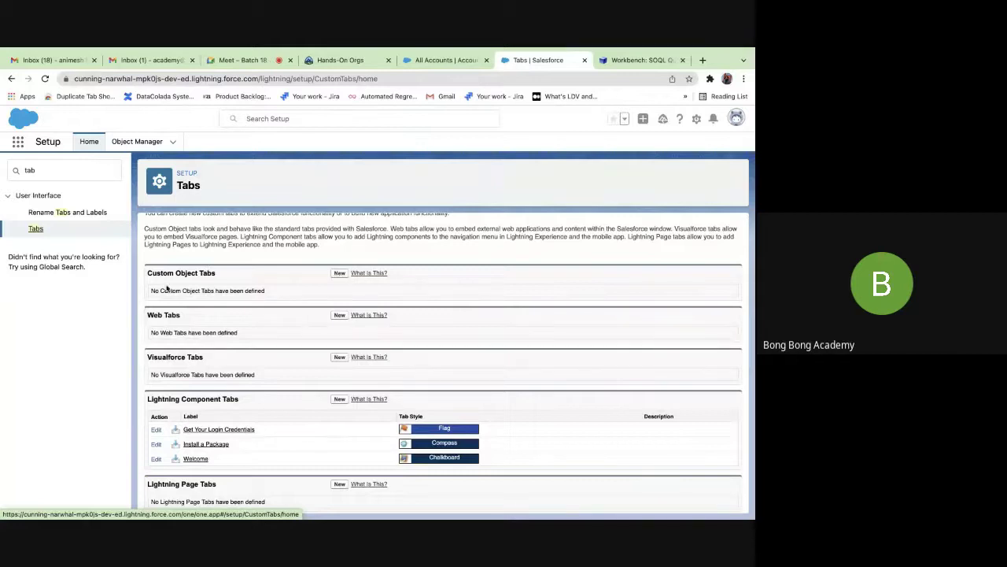
Create a custom Application object tab with the CRT TV style, visible to all profiles.
{"action": "left_click", "coordinate": [338, 273]}
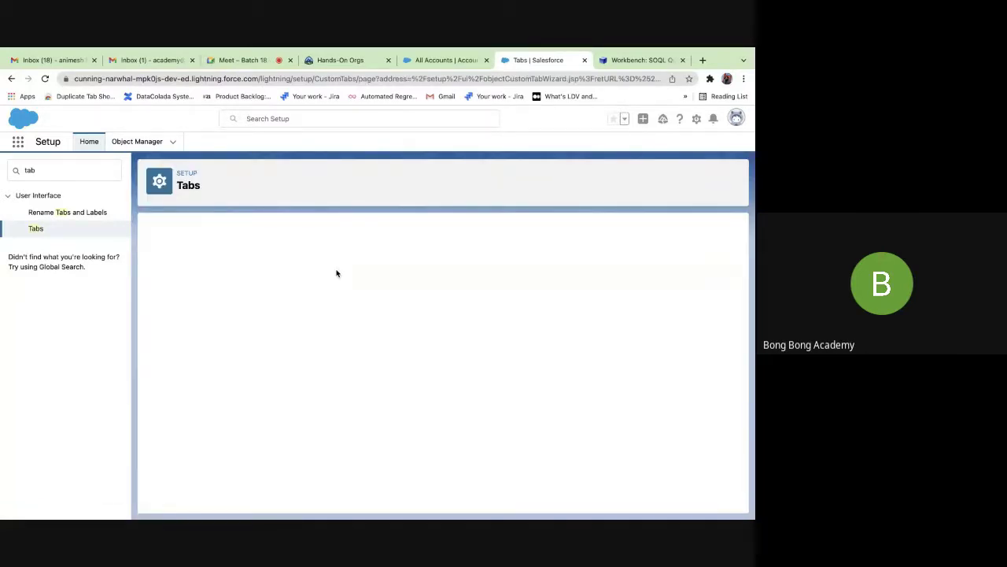
{"action": "left_click", "coordinate": [287, 310]}
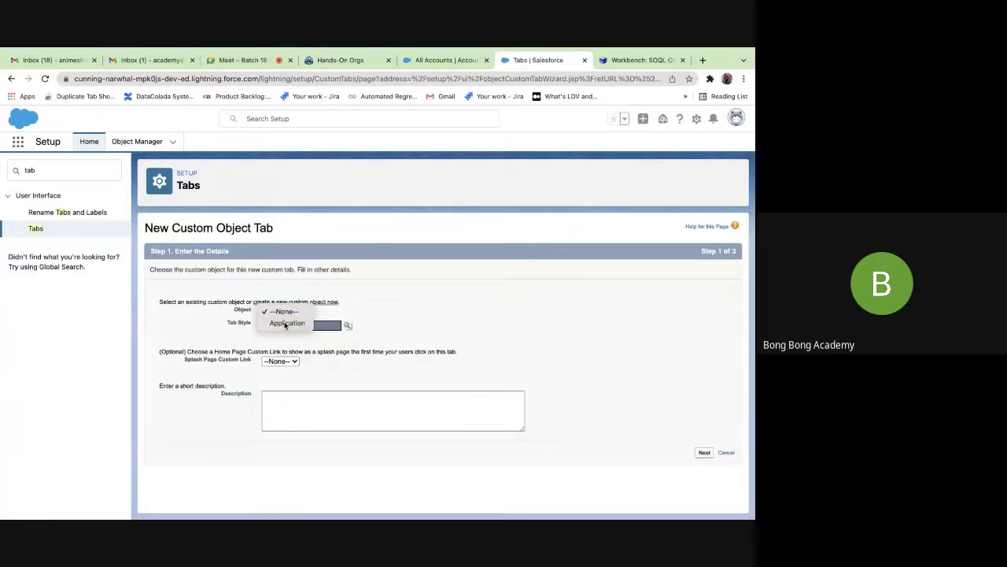
{"action": "left_click", "coordinate": [287, 322]}
{"action": "left_click", "coordinate": [348, 325]}
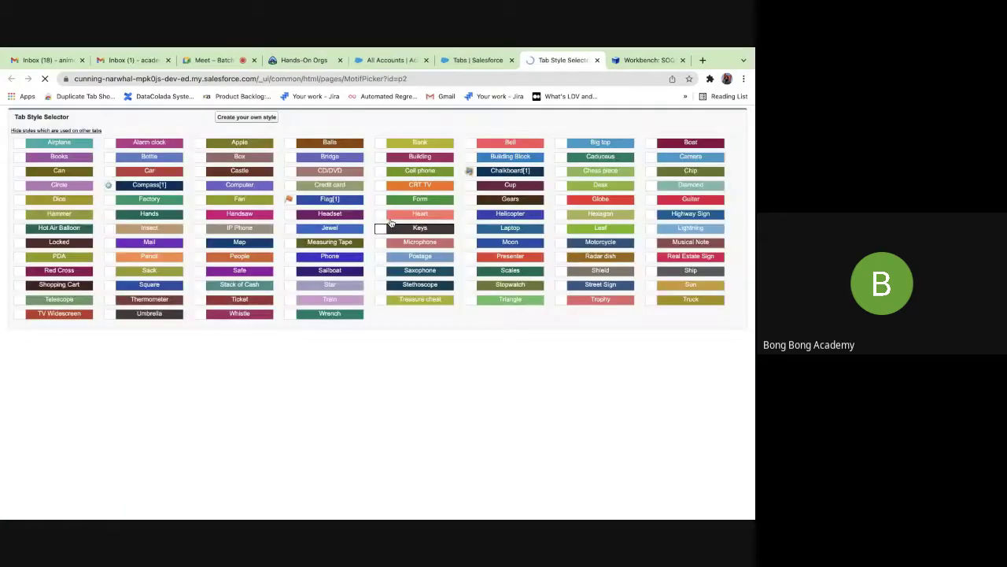
{"action": "left_click", "coordinate": [420, 184]}
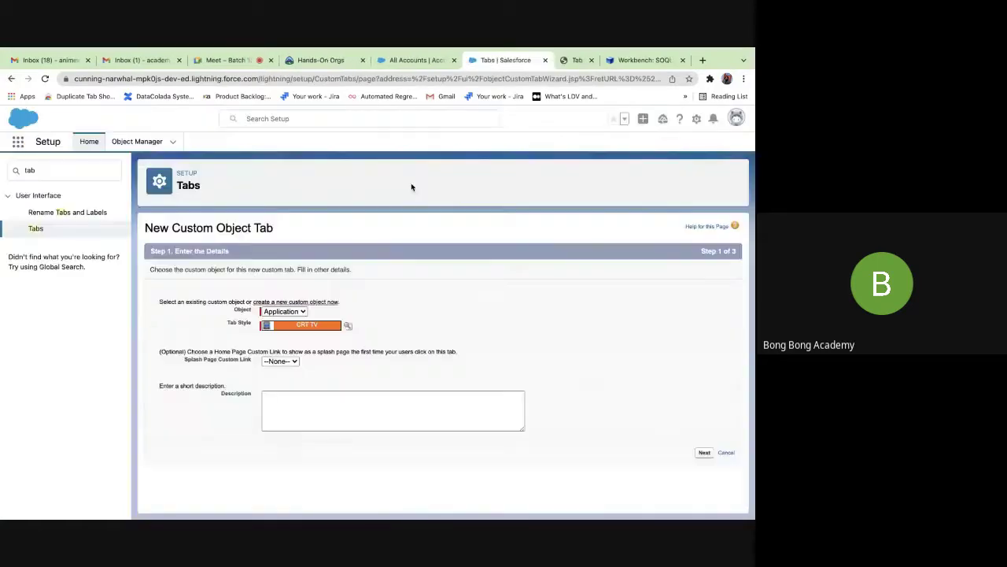
{"action": "left_click", "coordinate": [701, 452]}
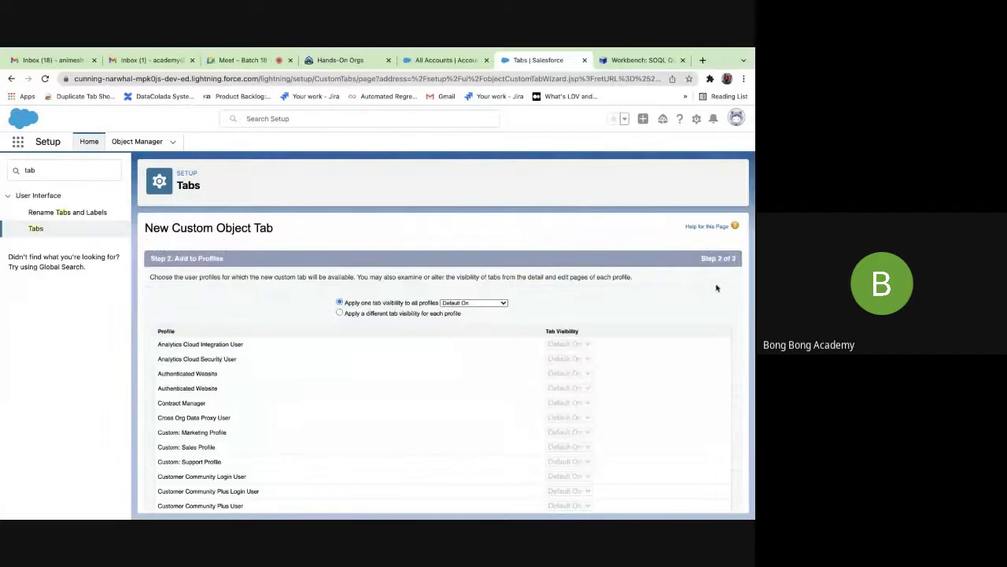
{"action": "scroll", "coordinate": [683, 341], "scroll_direction": "down", "scroll_amount": 10}
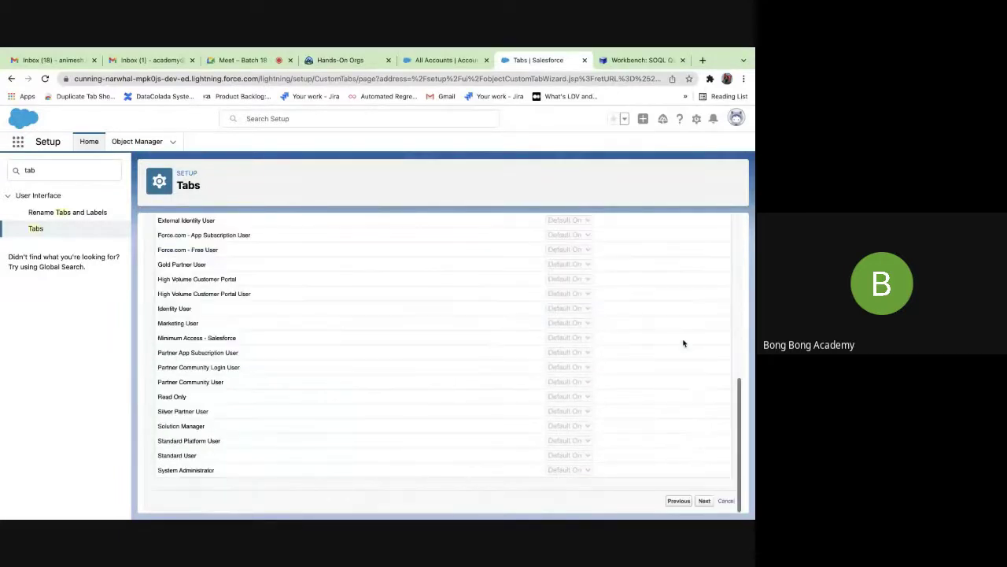
{"action": "left_click", "coordinate": [703, 501]}
{"action": "scroll", "coordinate": [680, 293], "scroll_direction": "down", "scroll_amount": 3}
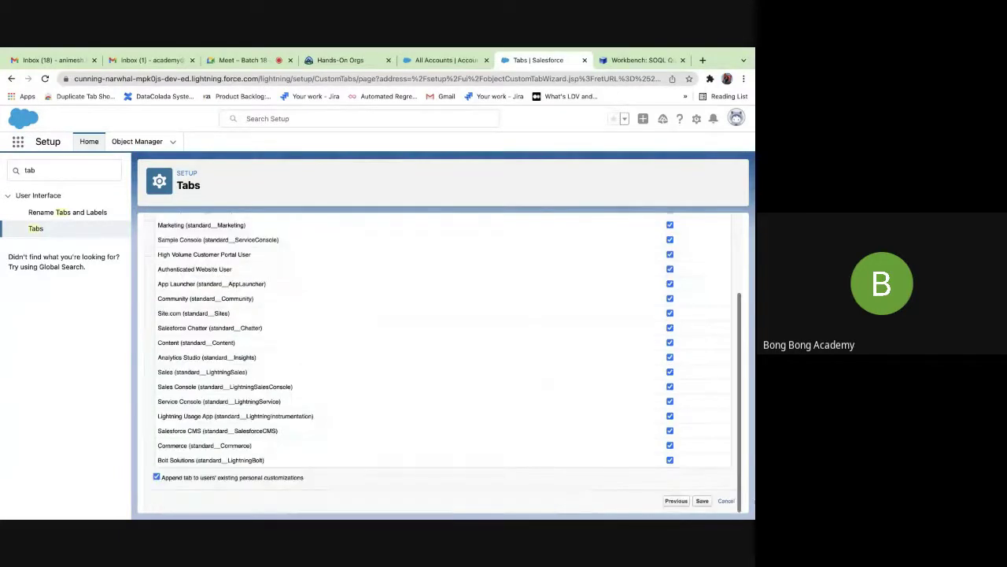
{"action": "left_click", "coordinate": [703, 502]}
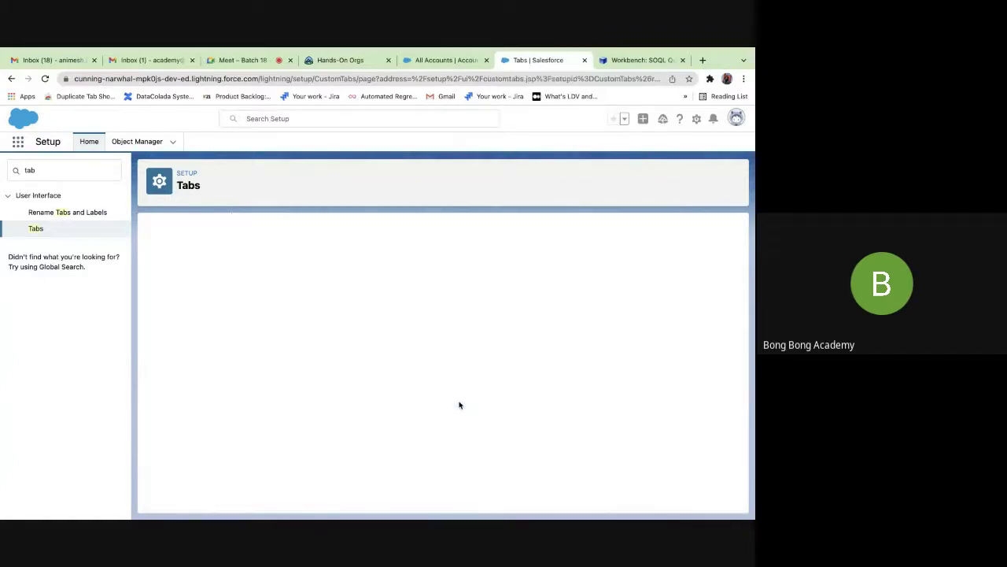
Open the Applications item via the app launcher and show the All Applications list view.
{"action": "left_click", "coordinate": [424, 61]}
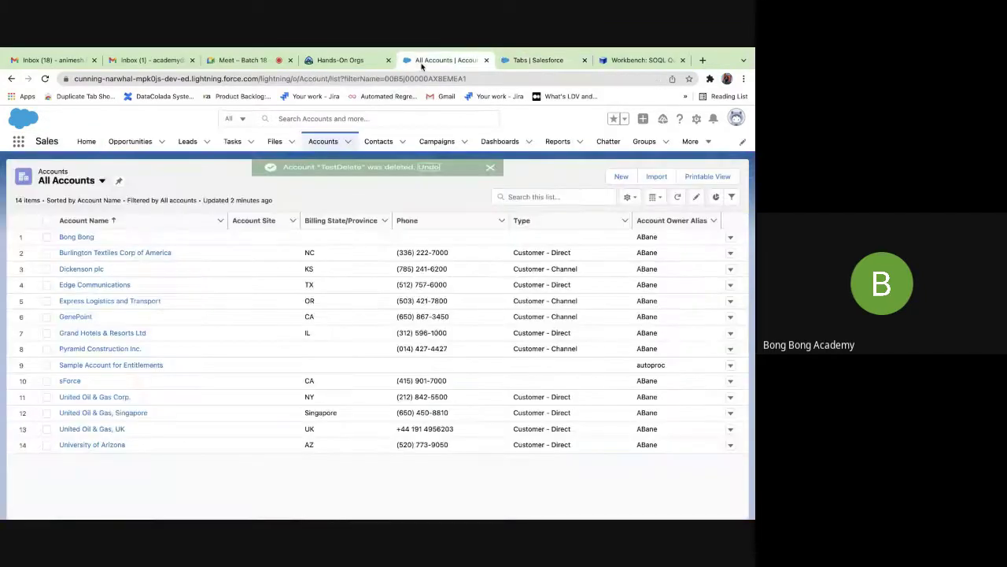
{"action": "key", "text": "super+r"}
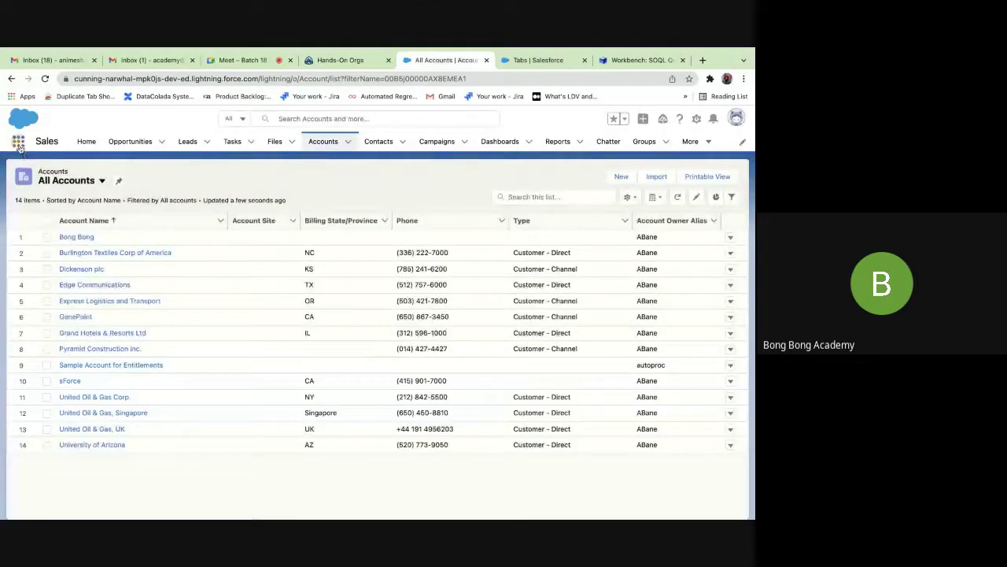
{"action": "left_click", "coordinate": [18, 142]}
{"action": "type", "text": "app"}
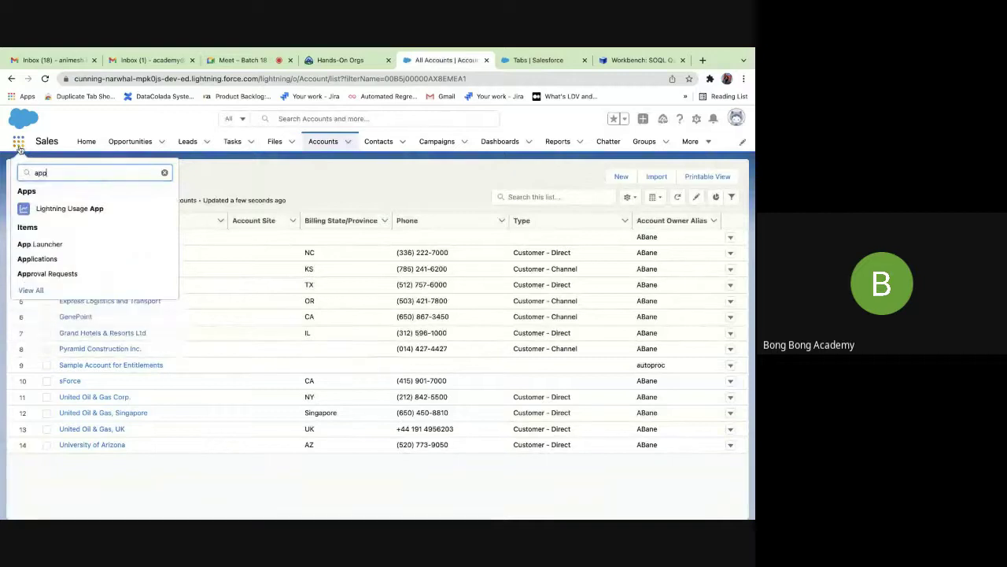
{"action": "left_click", "coordinate": [36, 259]}
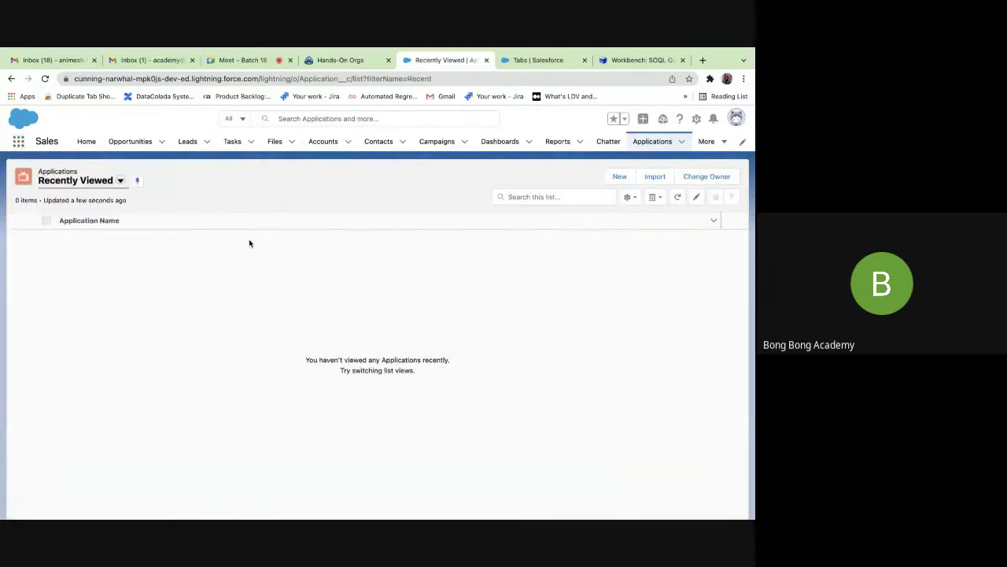
{"action": "left_click", "coordinate": [119, 180]}
{"action": "left_click", "coordinate": [84, 218]}
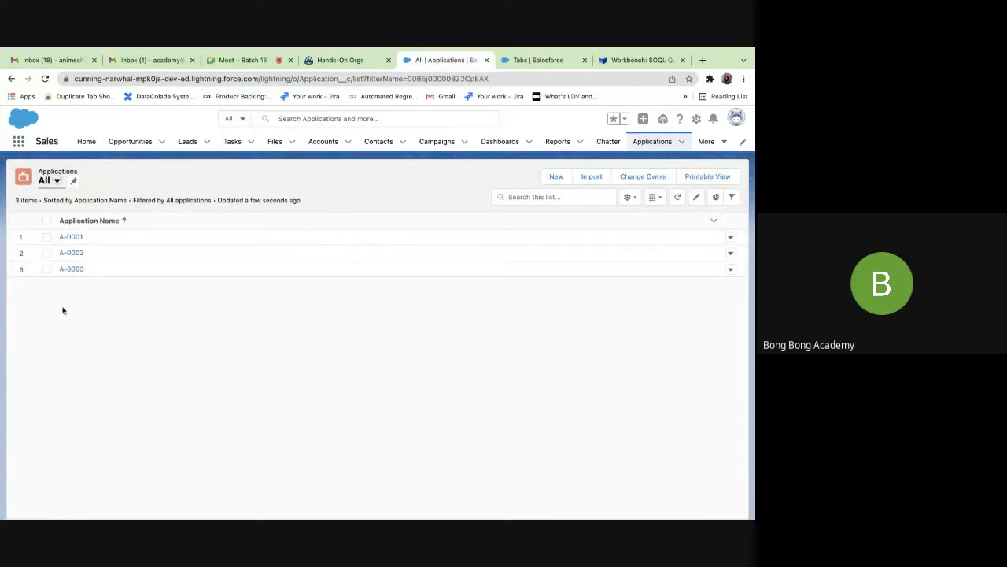
Add Account and Record ID as visible list columns, move Record ID to the top, and save.
{"action": "left_click", "coordinate": [629, 197]}
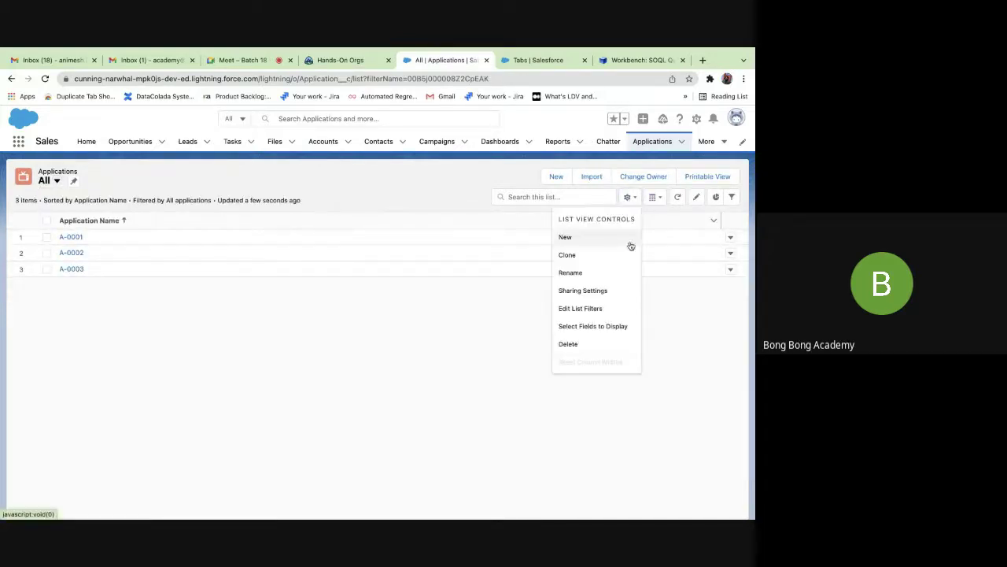
{"action": "left_click", "coordinate": [586, 328]}
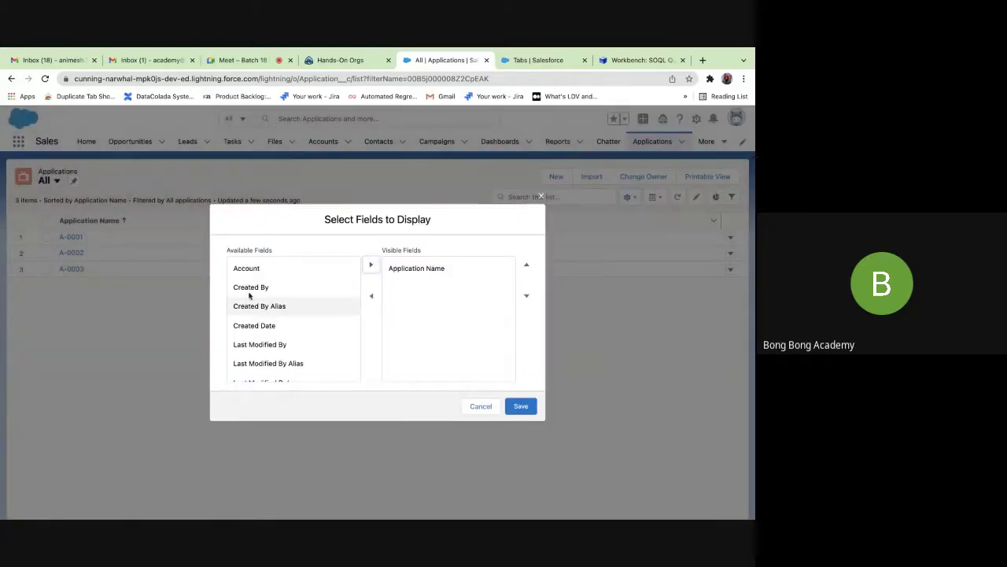
{"action": "left_click", "coordinate": [246, 269]}
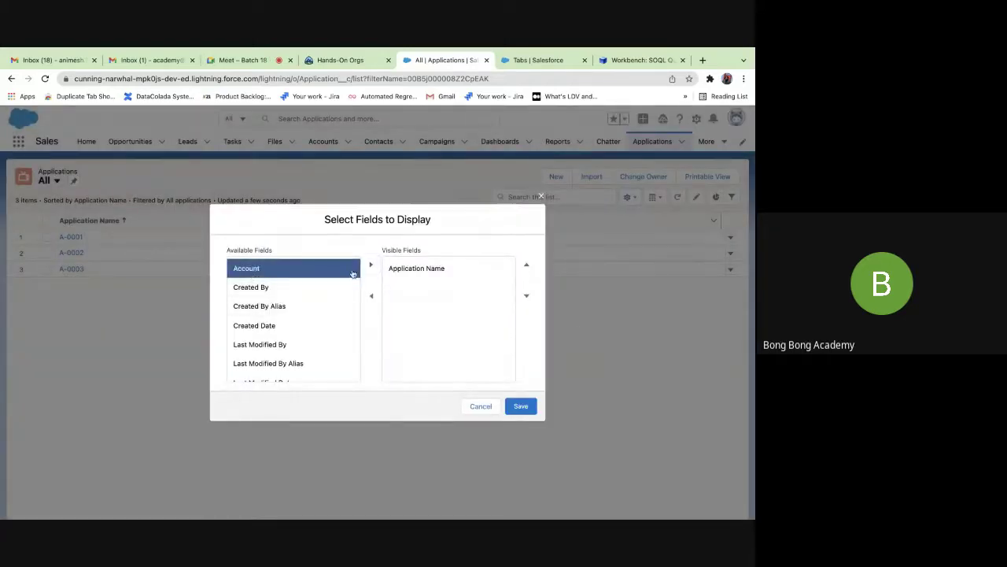
{"action": "left_click", "coordinate": [371, 265]}
{"action": "scroll", "coordinate": [268, 314], "scroll_direction": "down", "scroll_amount": 2}
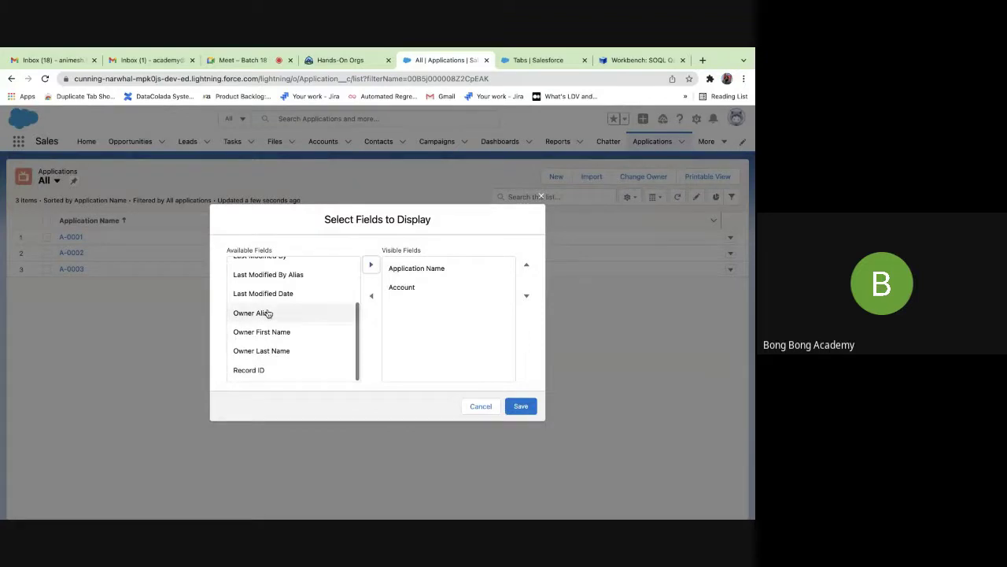
{"action": "left_click", "coordinate": [261, 370]}
{"action": "left_click", "coordinate": [371, 265]}
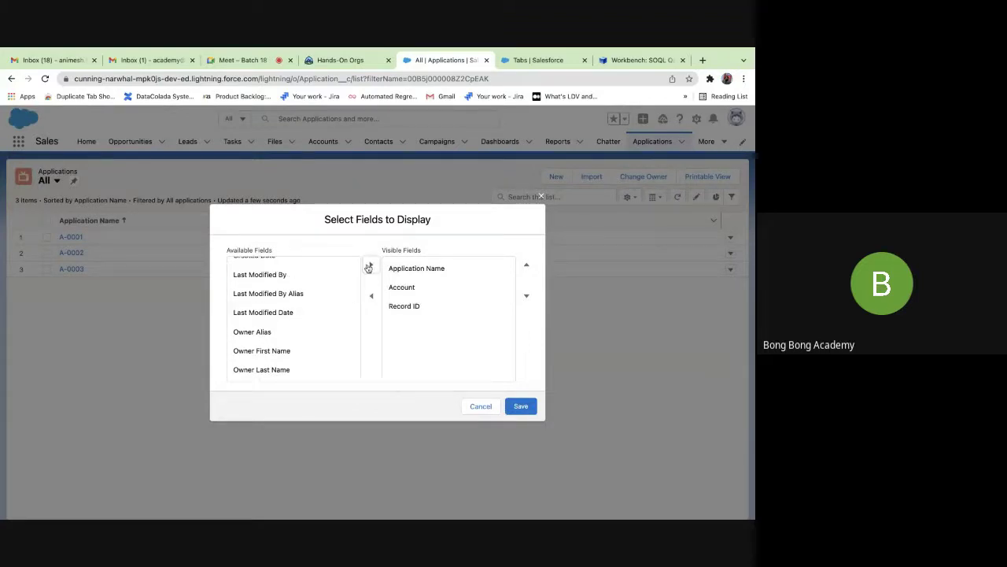
{"action": "left_click", "coordinate": [405, 306]}
{"action": "left_click", "coordinate": [527, 264]}
{"action": "left_click", "coordinate": [526, 265]}
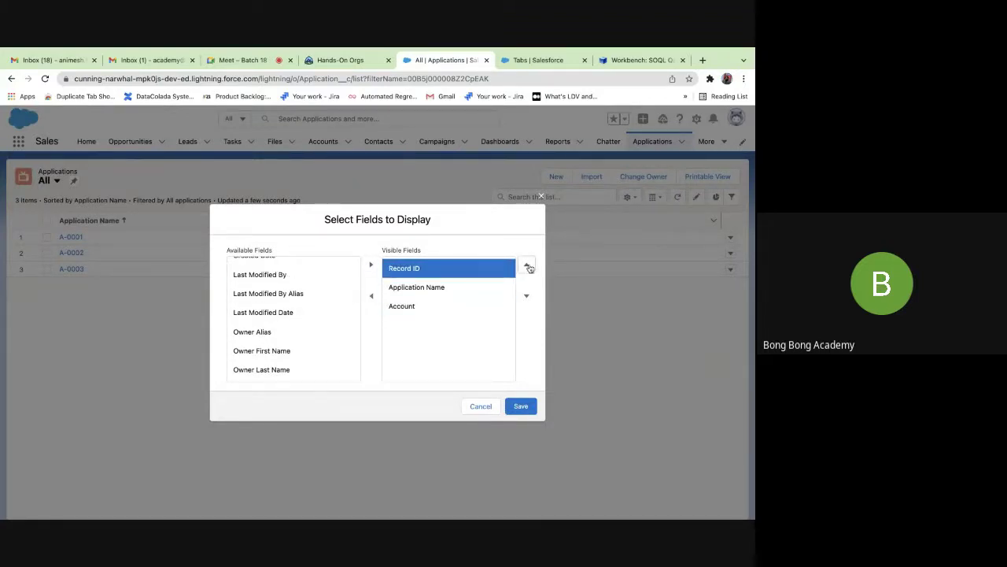
{"action": "scroll", "coordinate": [260, 314], "scroll_direction": "up", "scroll_amount": 2}
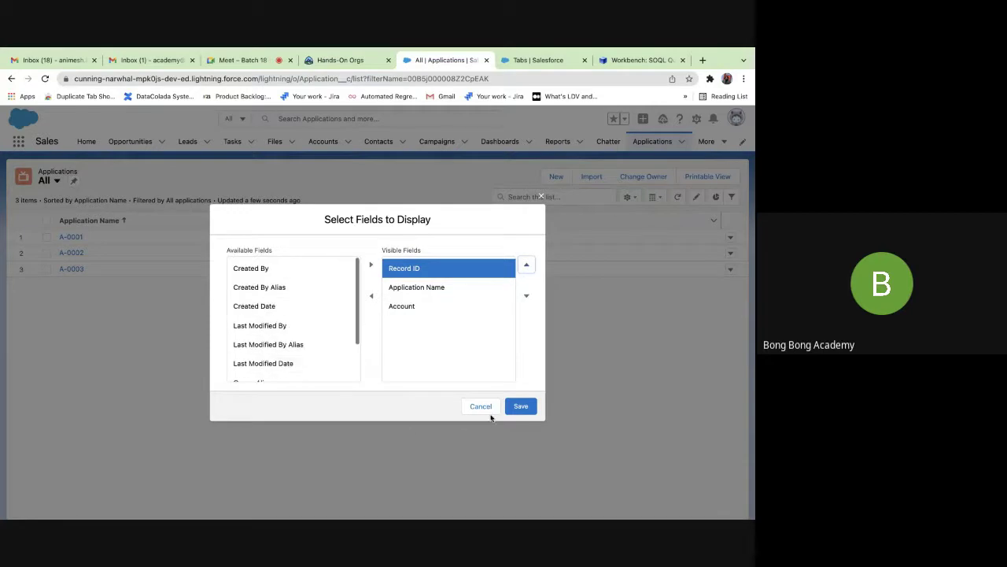
{"action": "left_click", "coordinate": [520, 406]}
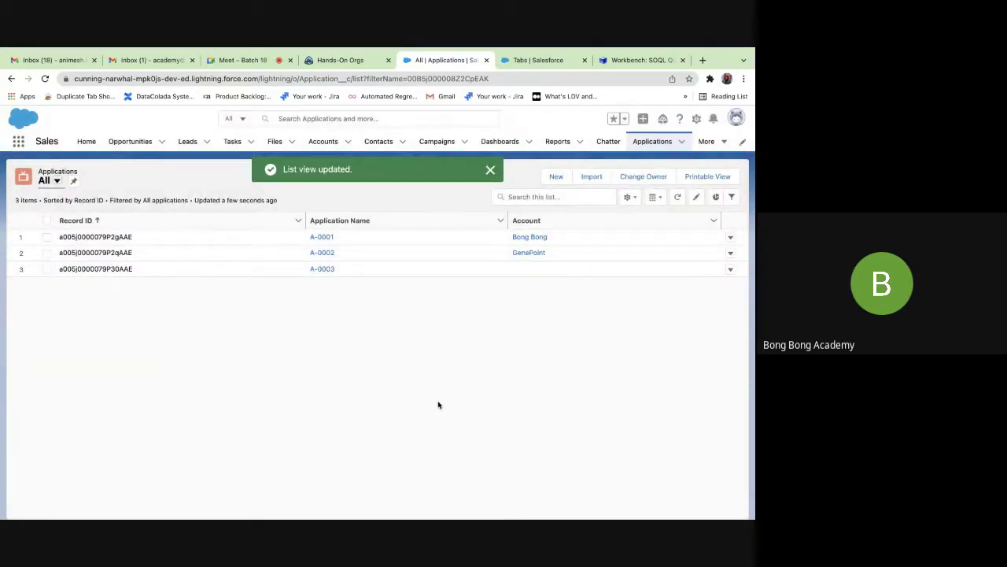
Return to the Applications list and open record A-0003, discarding the inline Account edit.
{"action": "mouse_move", "coordinate": [631, 53]}
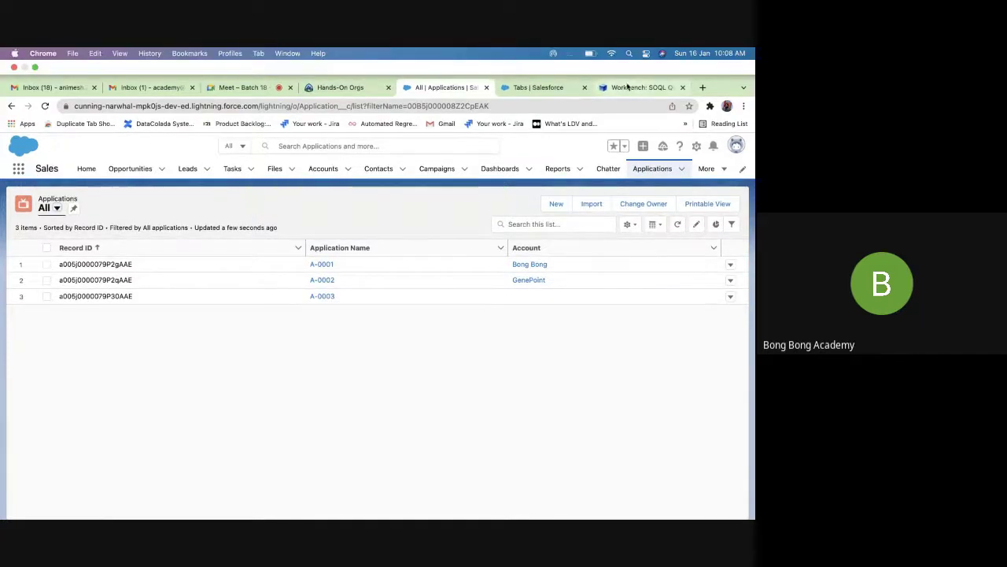
{"action": "left_click", "coordinate": [634, 87]}
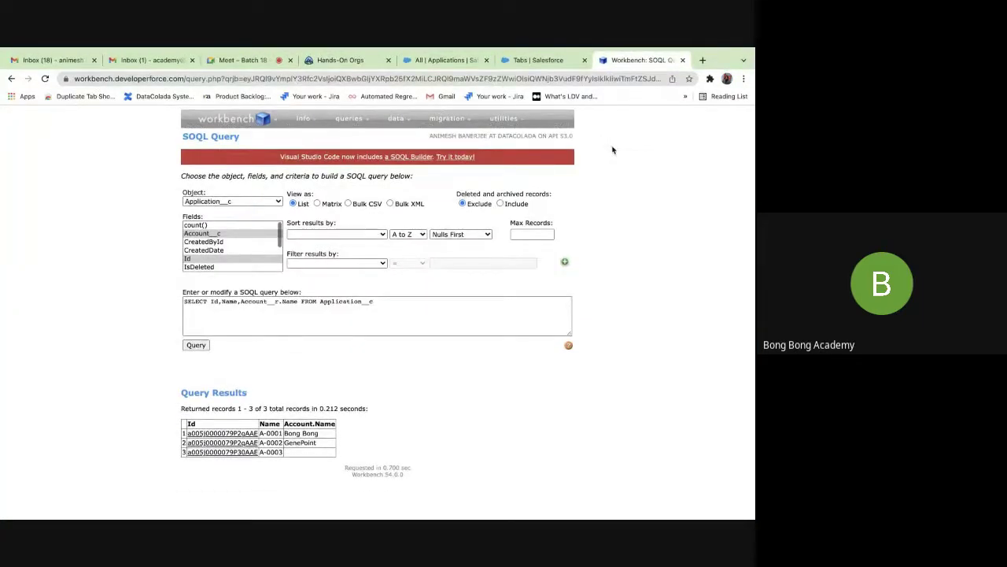
{"action": "left_click", "coordinate": [541, 62]}
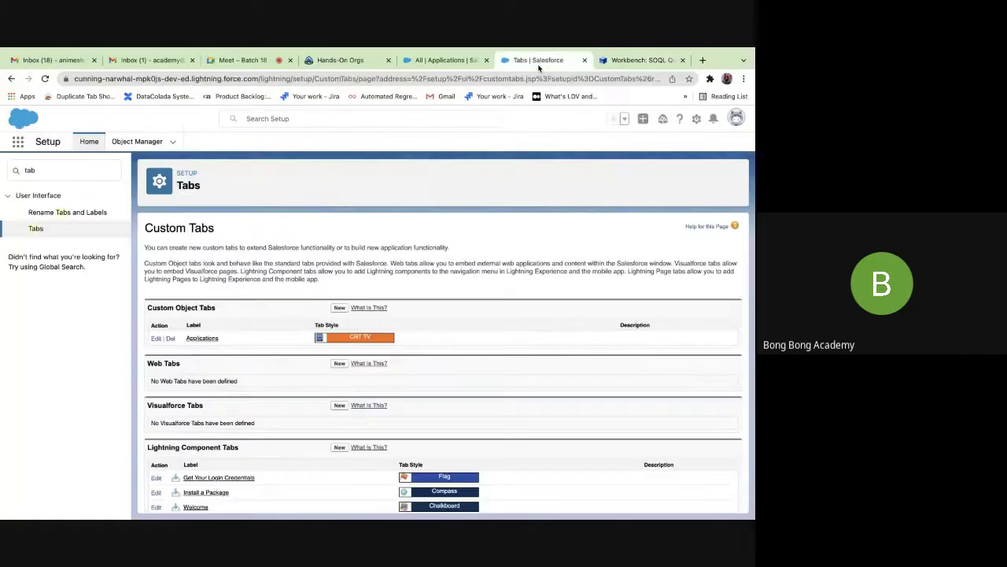
{"action": "left_click", "coordinate": [468, 61]}
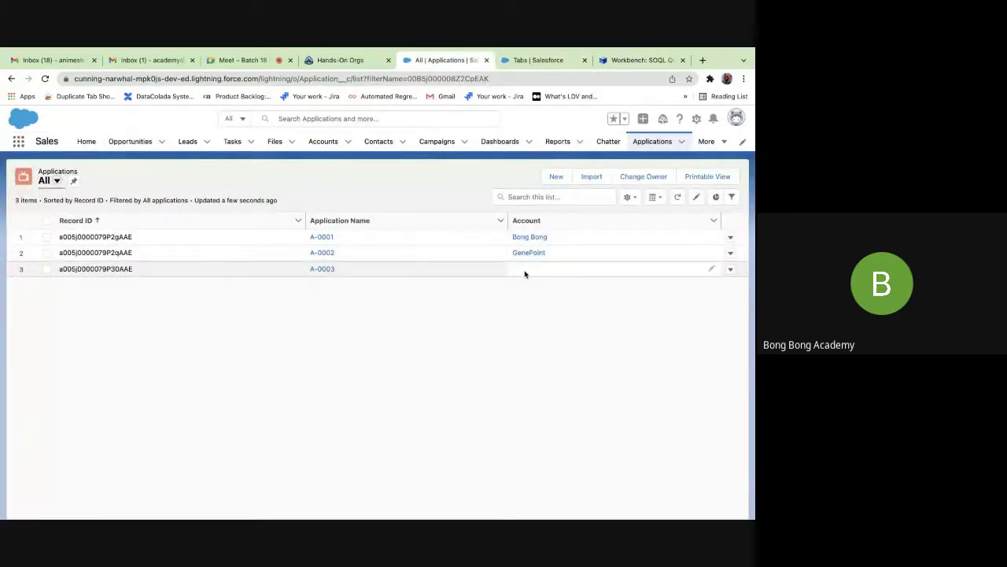
{"action": "left_click", "coordinate": [711, 270]}
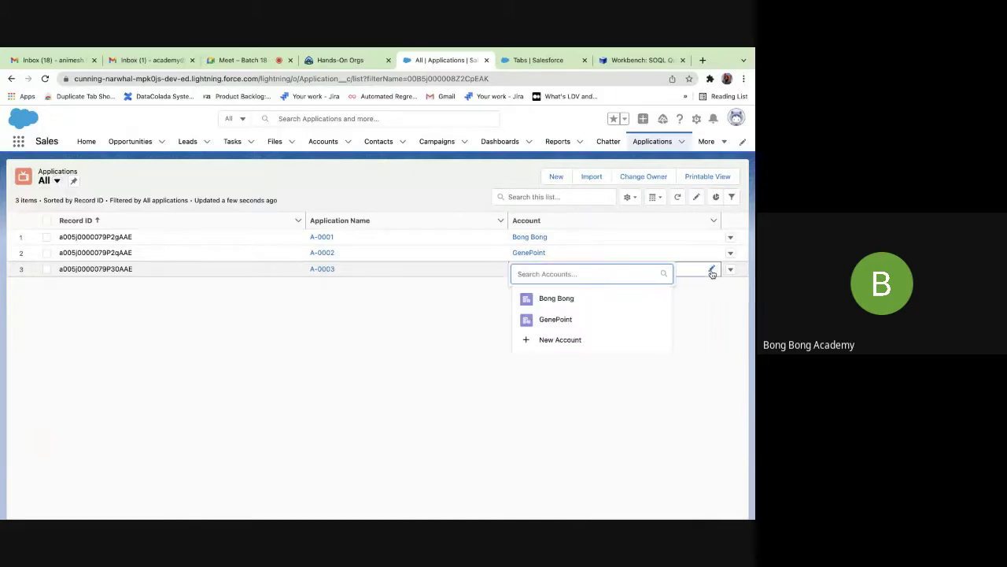
{"action": "left_click", "coordinate": [704, 344]}
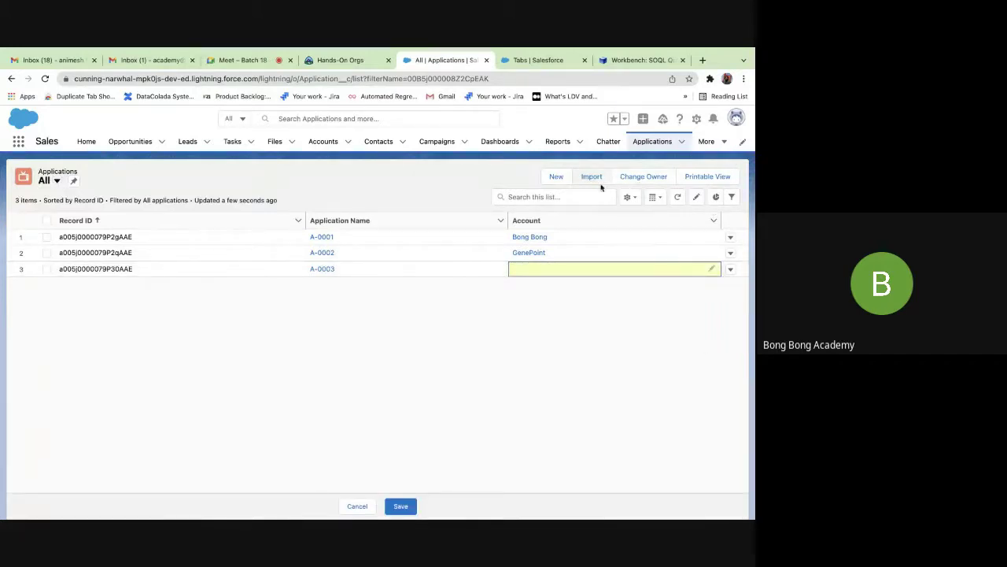
{"action": "left_click", "coordinate": [322, 269]}
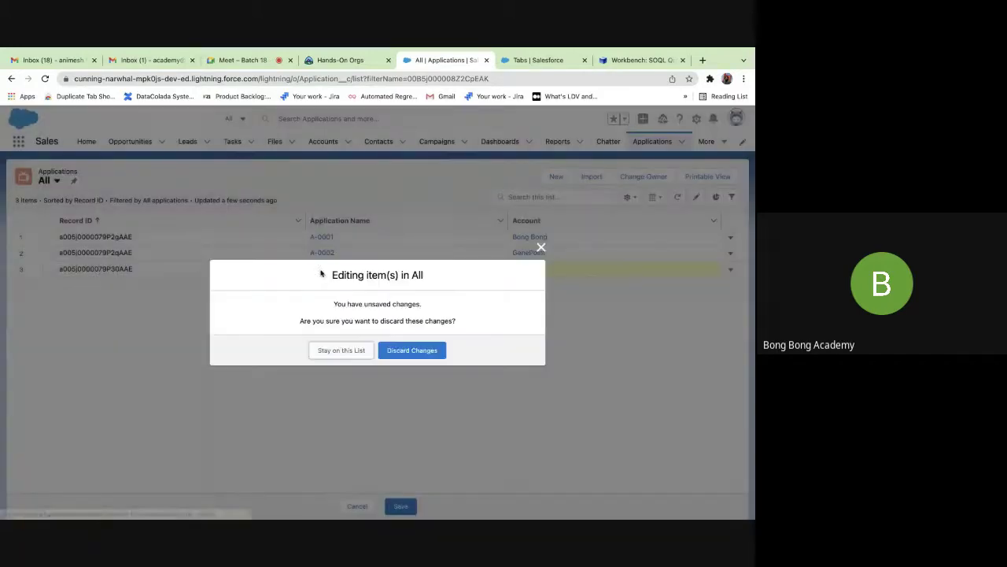
{"action": "left_click", "coordinate": [399, 349]}
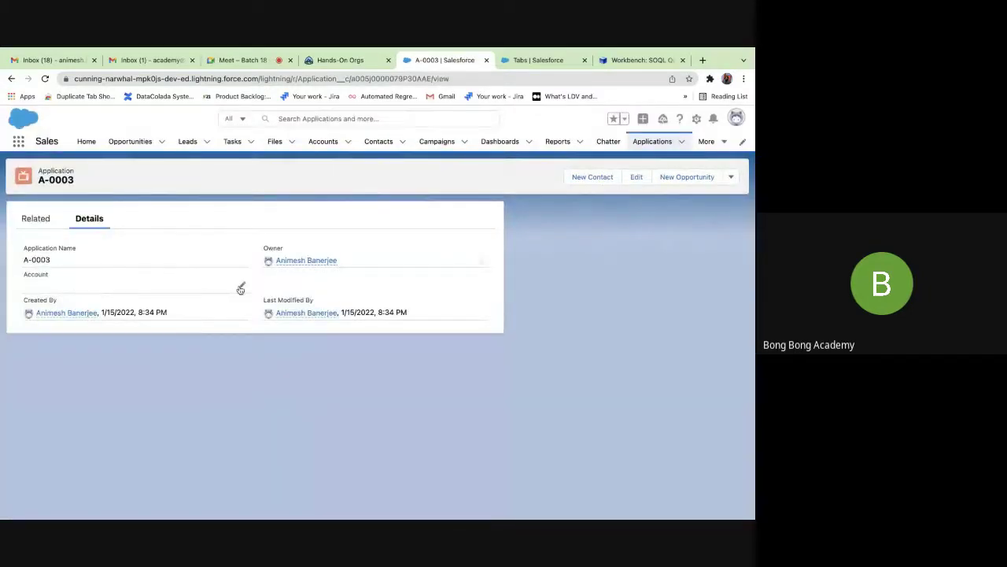
Try searching accounts for A-0003's Account field, then review the All Accounts list.
{"action": "left_click", "coordinate": [242, 289]}
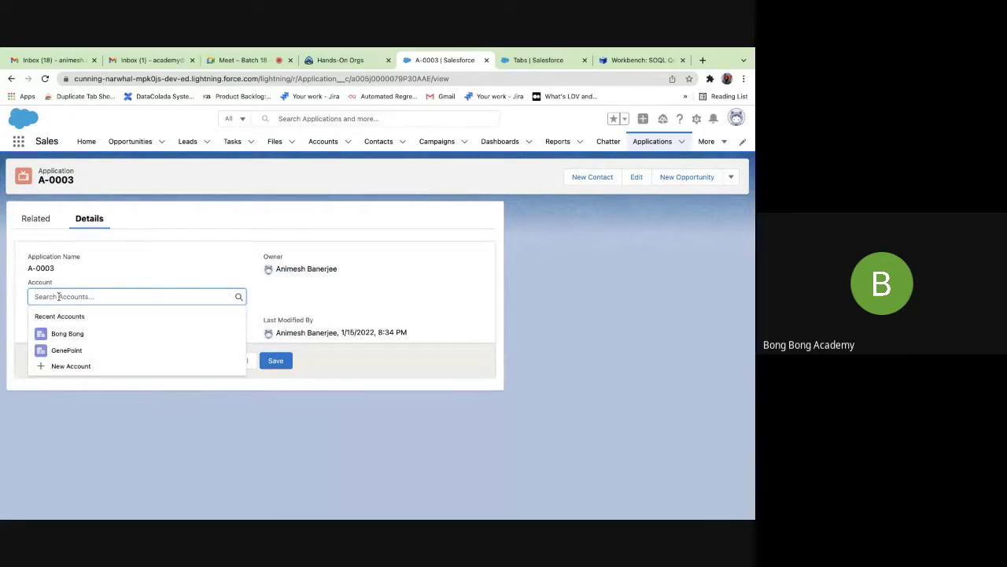
{"action": "type", "text": "t"}
{"action": "key", "text": "BackSpace"}
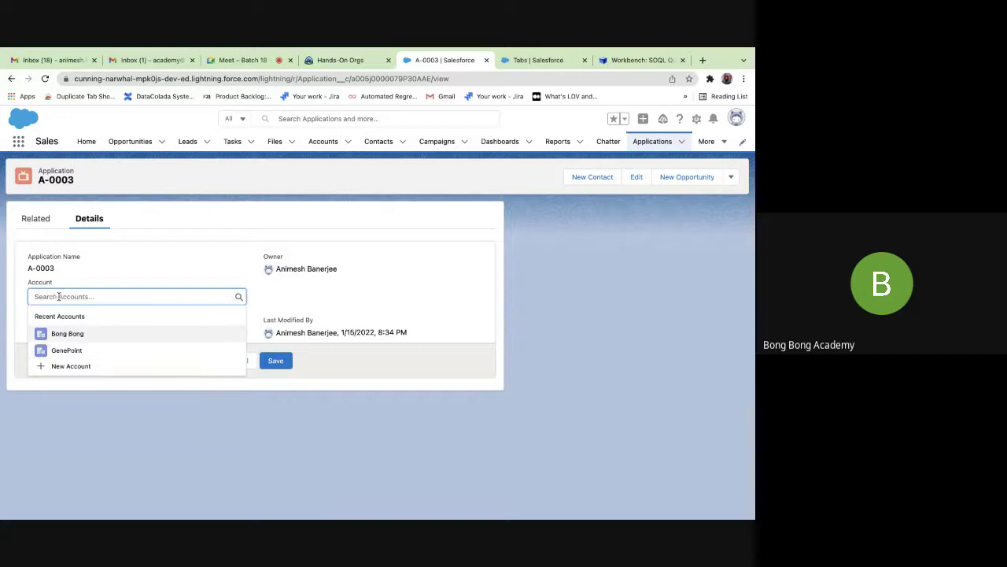
{"action": "type", "text": "a"}
{"action": "key", "text": "BackSpace"}
{"action": "left_click", "coordinate": [322, 141]}
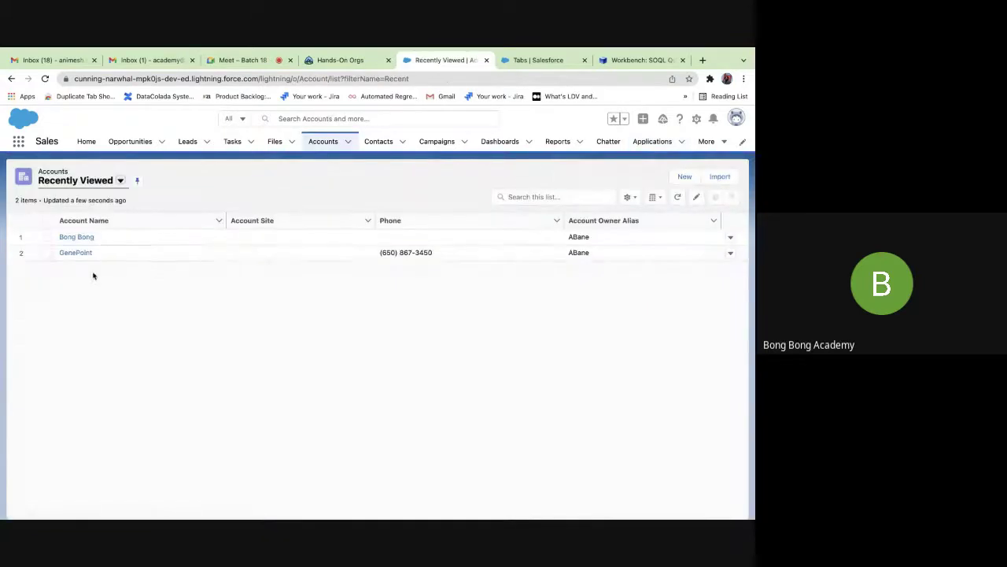
{"action": "left_click", "coordinate": [113, 184]}
{"action": "left_click", "coordinate": [88, 219]}
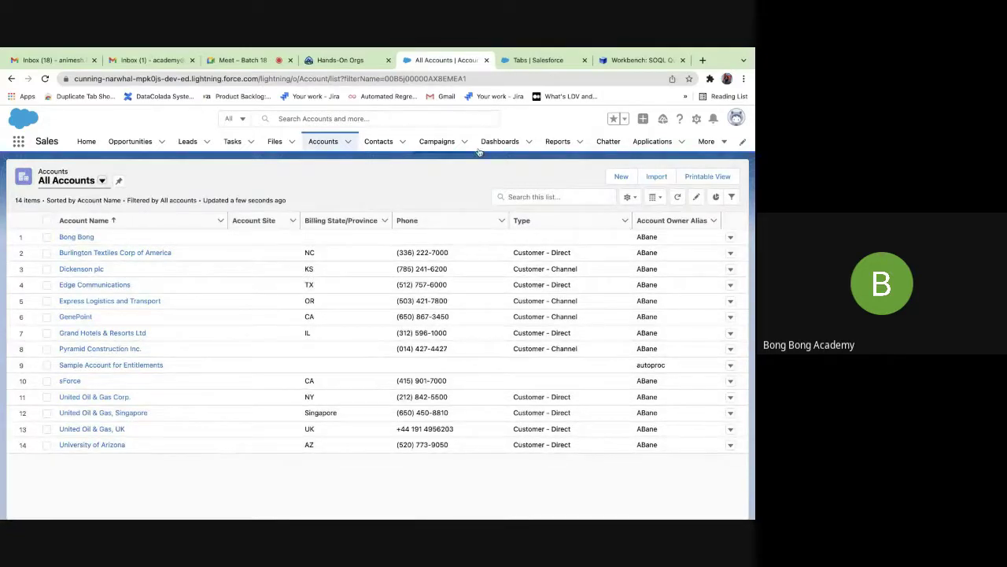
Set A-0003's Account to Pyramid Construction Inc. by searching 'py', and save.
{"action": "left_click", "coordinate": [653, 140]}
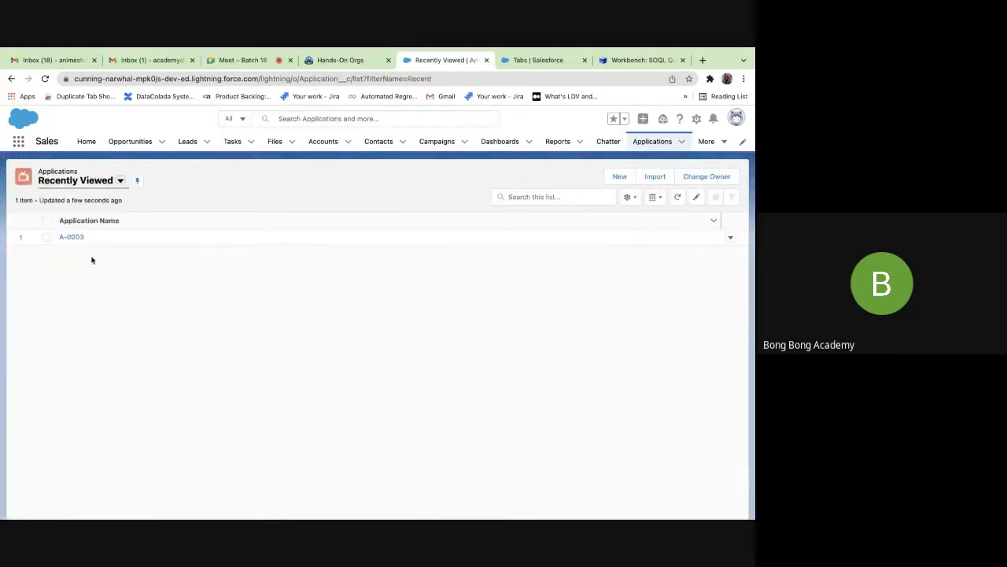
{"action": "left_click", "coordinate": [72, 237]}
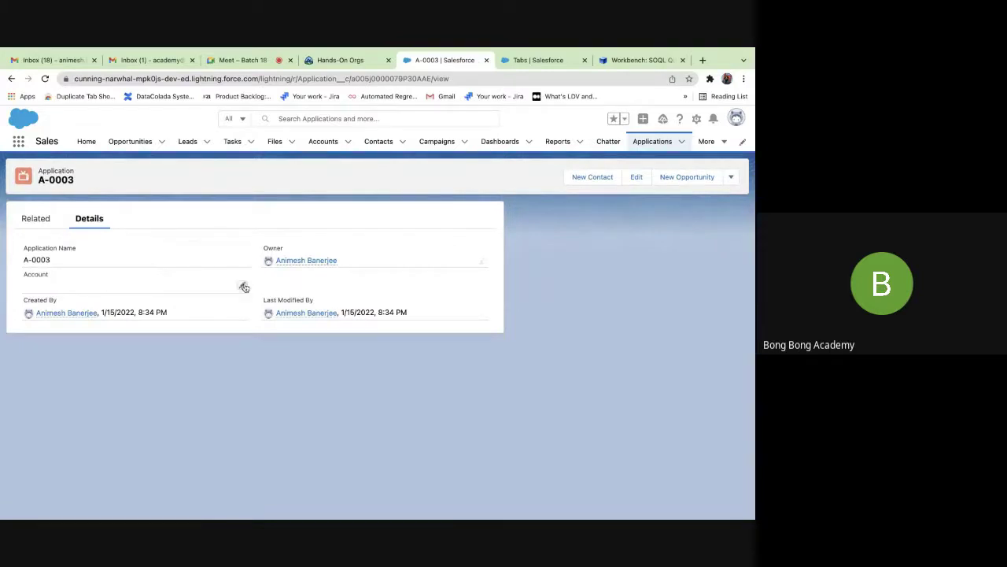
{"action": "left_click", "coordinate": [242, 285]}
{"action": "type", "text": "pyra"}
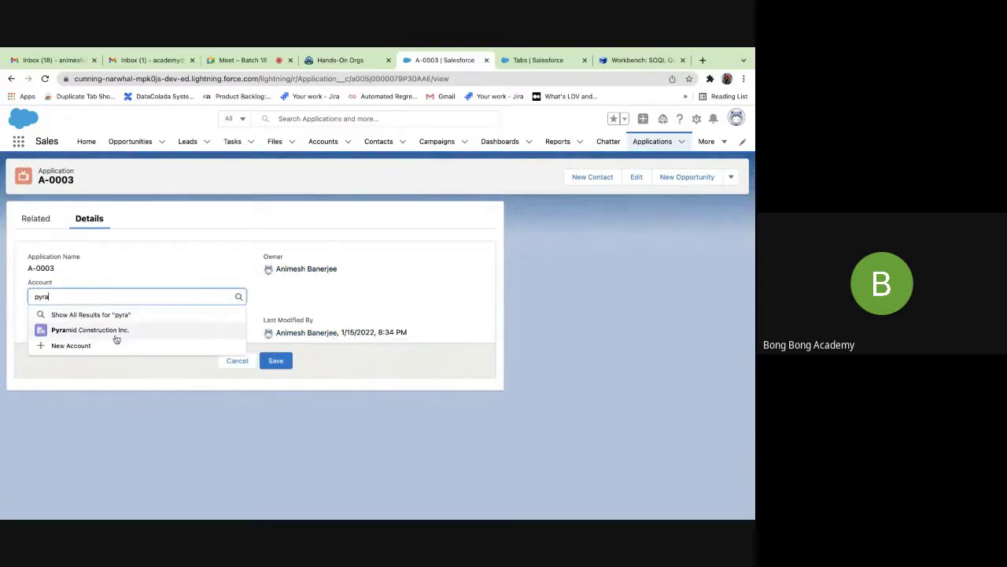
{"action": "left_click", "coordinate": [115, 330]}
{"action": "left_click", "coordinate": [285, 361]}
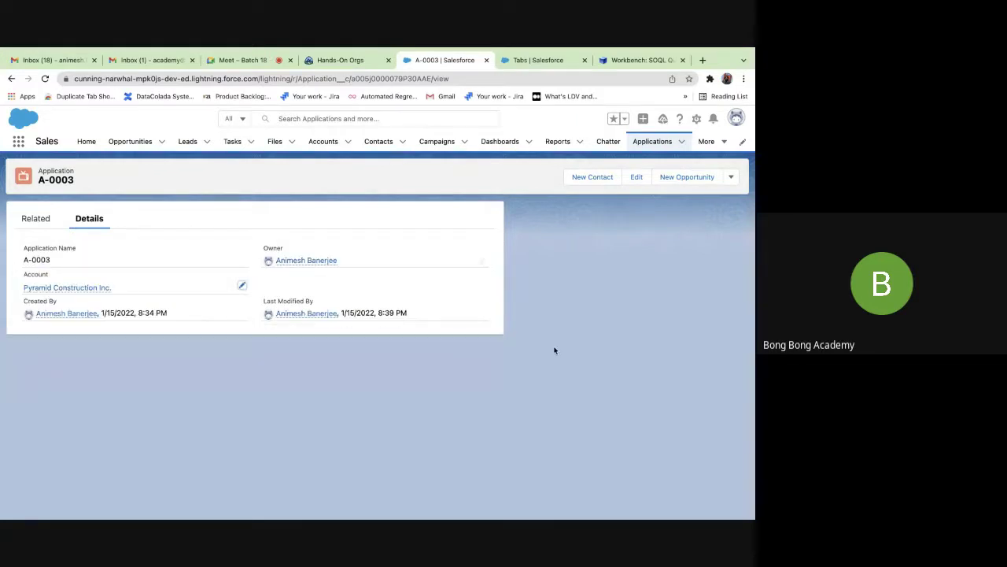
Rerun the Workbench query to confirm A-0003 shows Pyramid Construction Inc., then return to Setup.
{"action": "left_click", "coordinate": [634, 59]}
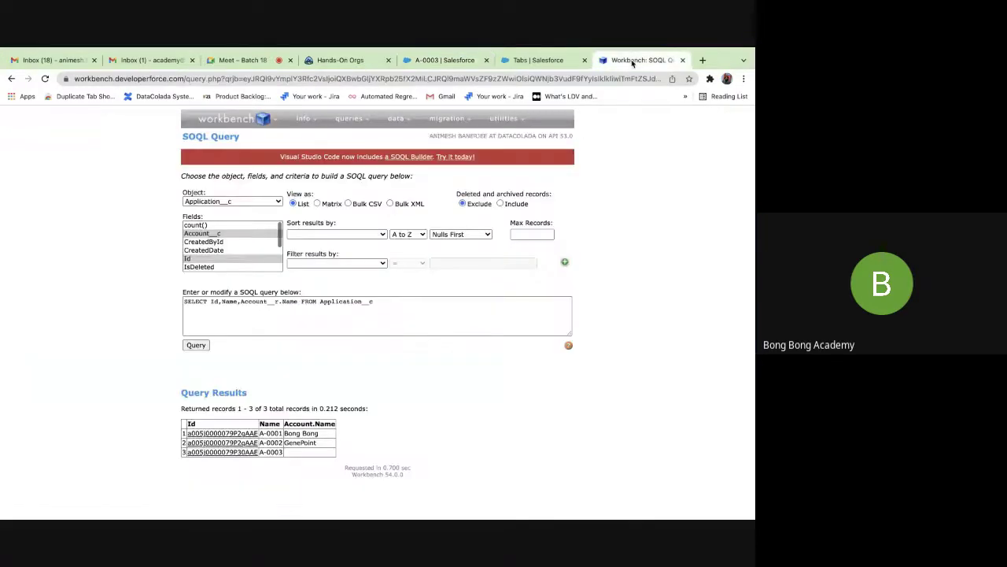
{"action": "left_click", "coordinate": [198, 346]}
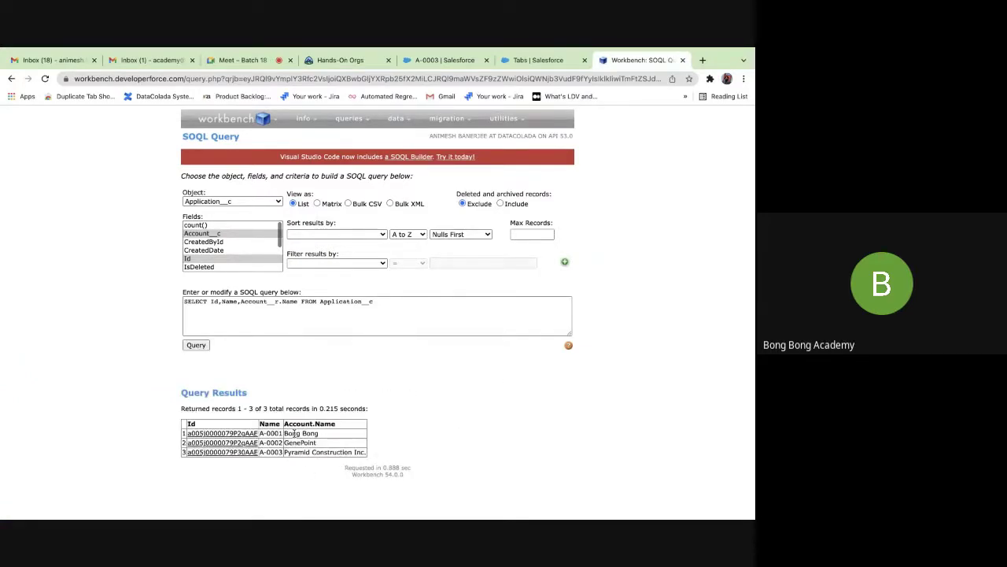
{"action": "left_click", "coordinate": [519, 60]}
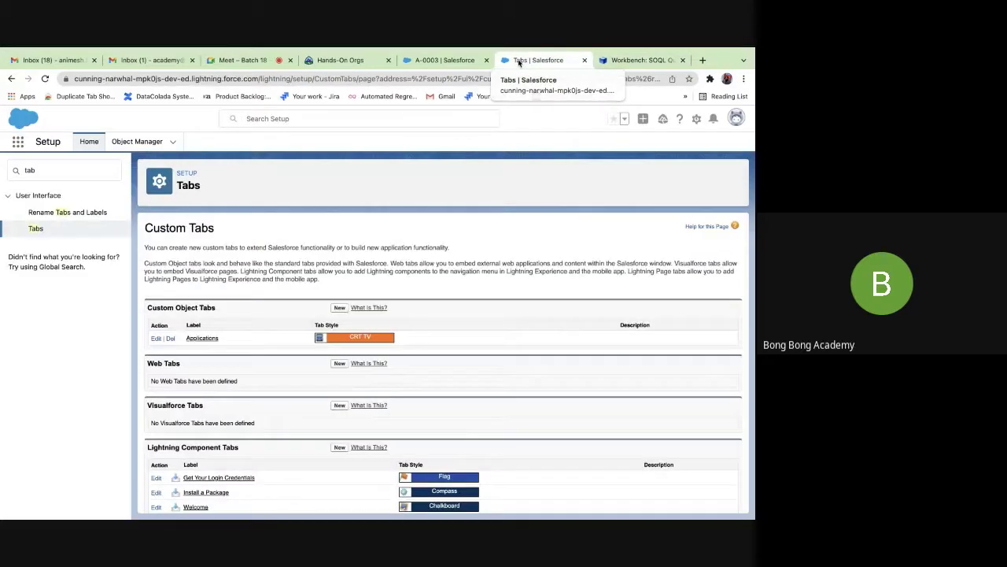
Filter Object Manager by 'app' and open the Application object's Fields & Relationships.
{"action": "left_click", "coordinate": [145, 141]}
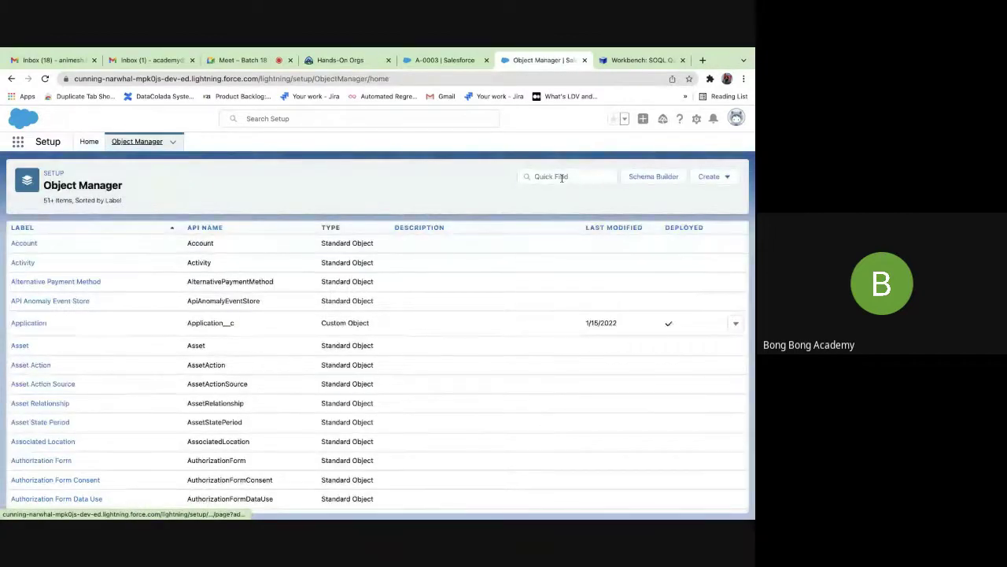
{"action": "left_click", "coordinate": [562, 177]}
{"action": "type", "text": "app"}
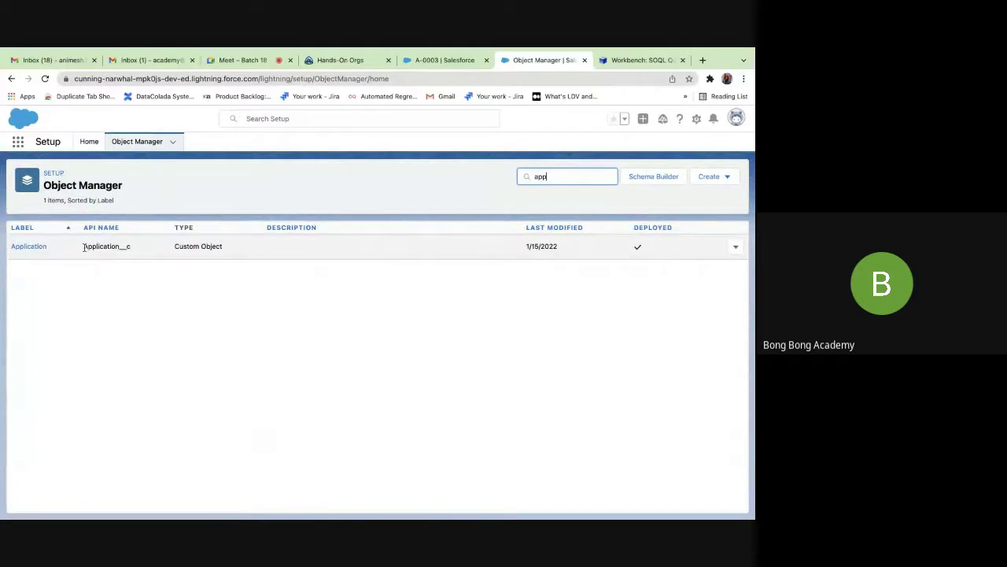
{"action": "left_click", "coordinate": [30, 246]}
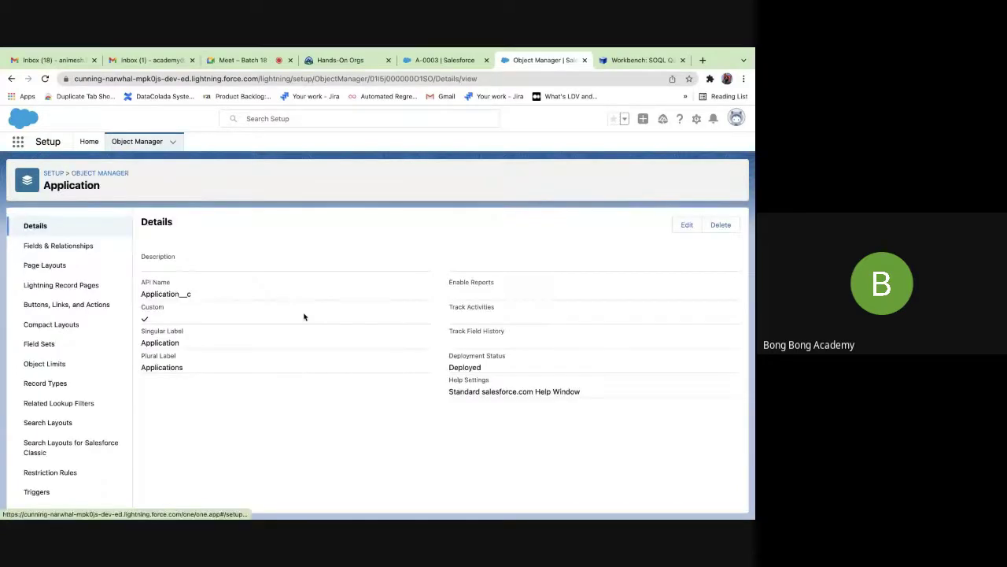
{"action": "left_click", "coordinate": [86, 247]}
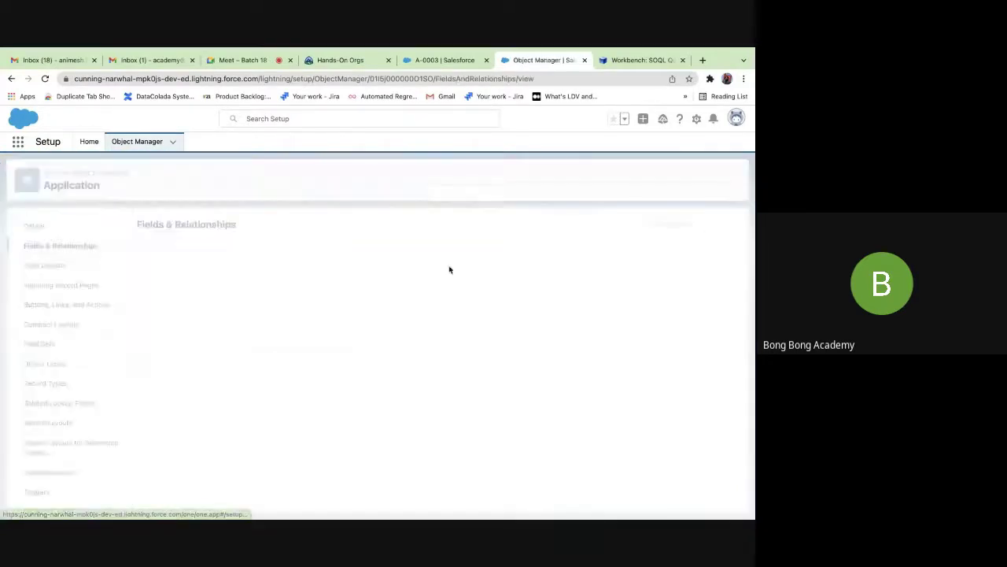
Edit the Account lookup field and start Change Field Type.
{"action": "left_click", "coordinate": [734, 273]}
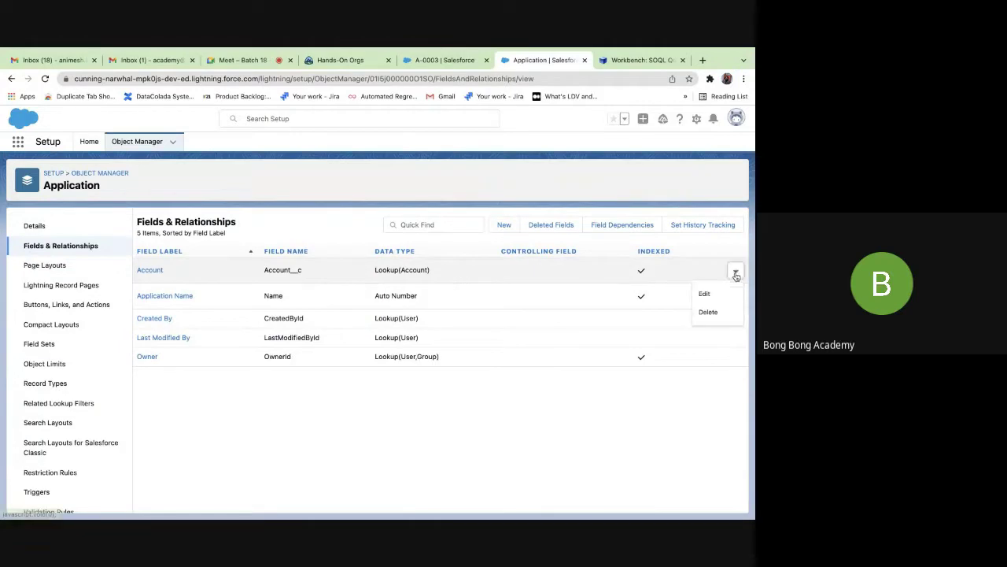
{"action": "left_click", "coordinate": [707, 293]}
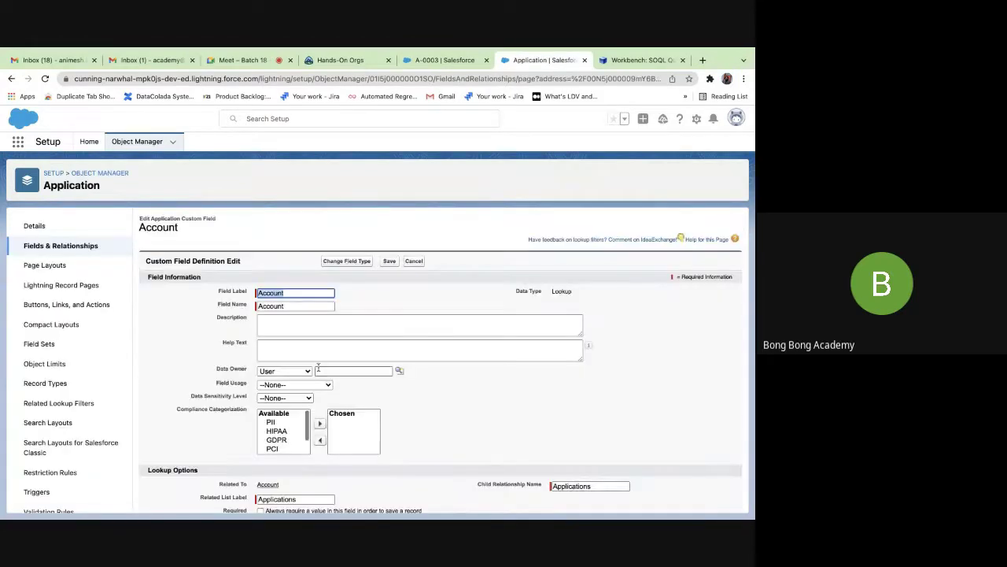
{"action": "scroll", "coordinate": [319, 371], "scroll_direction": "down", "scroll_amount": 3}
{"action": "scroll", "coordinate": [314, 371], "scroll_direction": "up", "scroll_amount": 3}
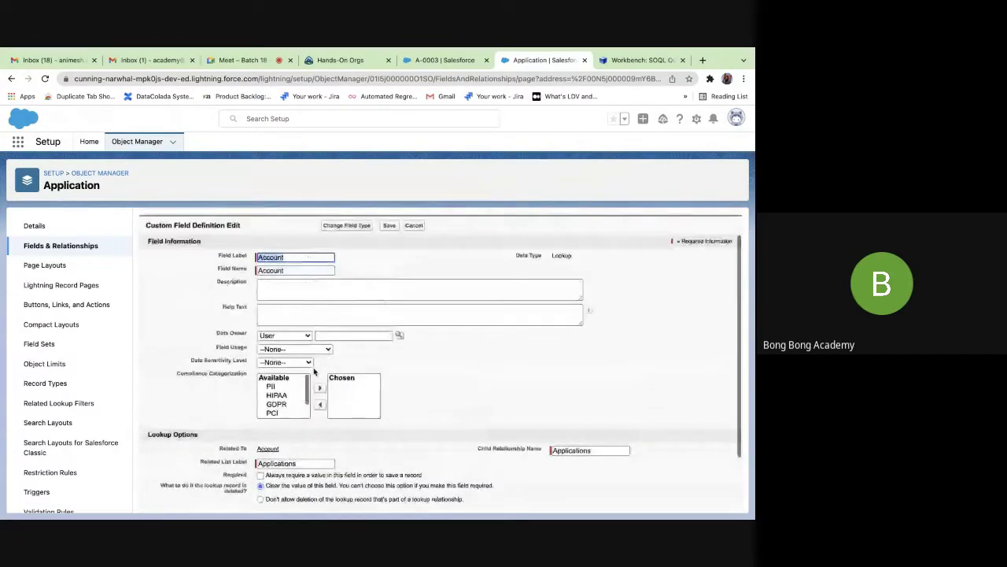
{"action": "left_click", "coordinate": [347, 255]}
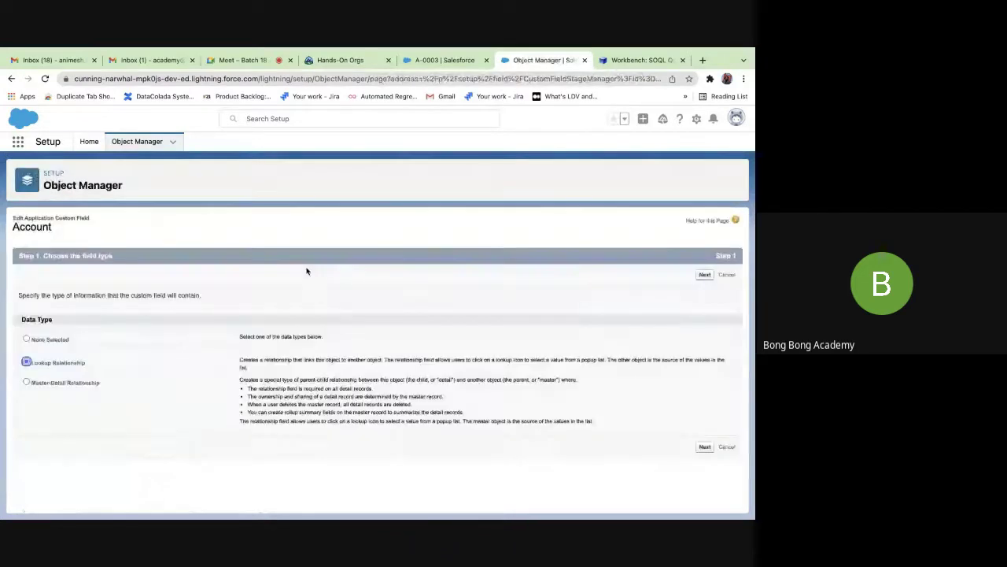
Convert the Account field to a Master-Detail Relationship, accepting defaults through steps 2–4, and save.
{"action": "left_click", "coordinate": [26, 382]}
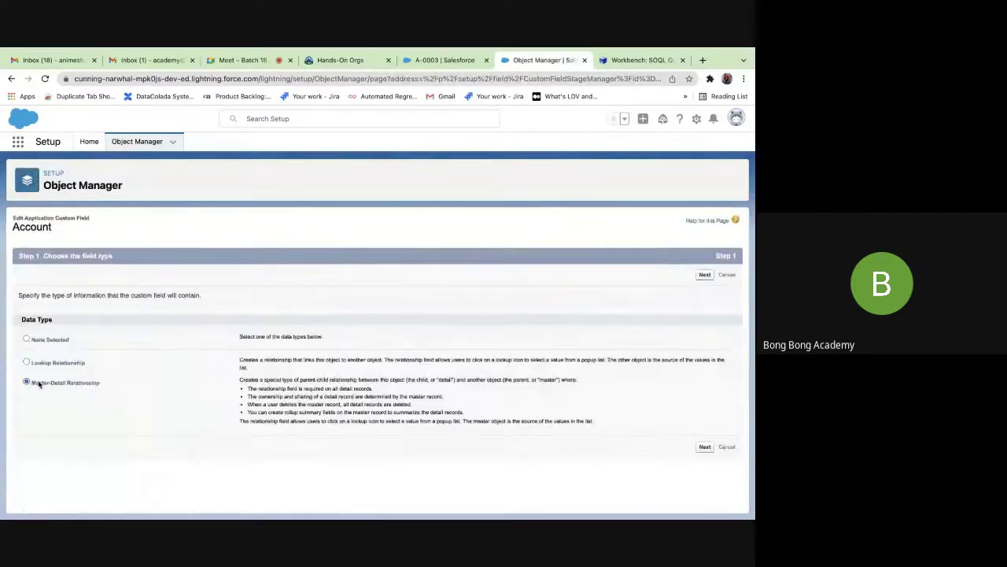
{"action": "left_click", "coordinate": [704, 447]}
{"action": "scroll", "coordinate": [410, 337], "scroll_direction": "down", "scroll_amount": 1}
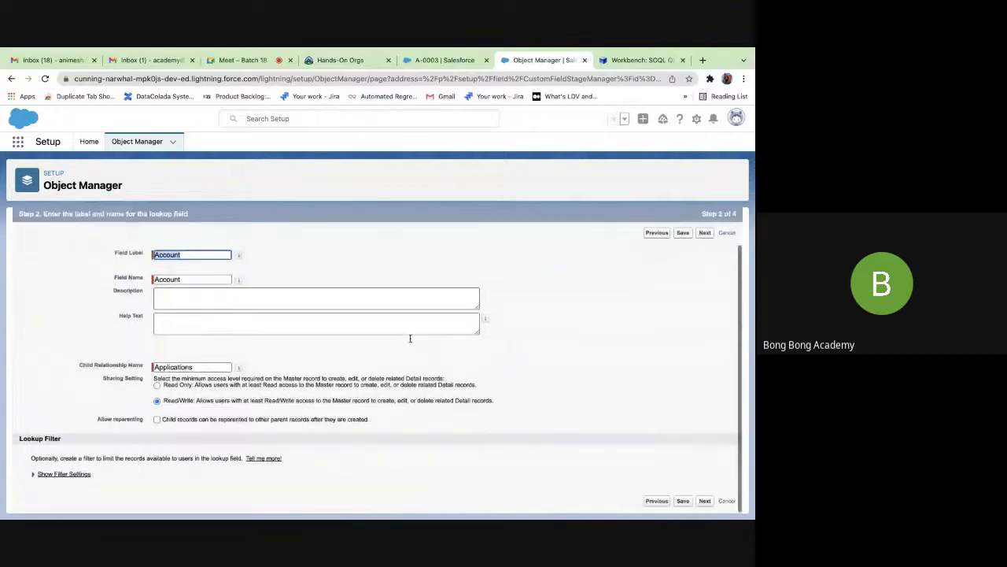
{"action": "left_click", "coordinate": [704, 501]}
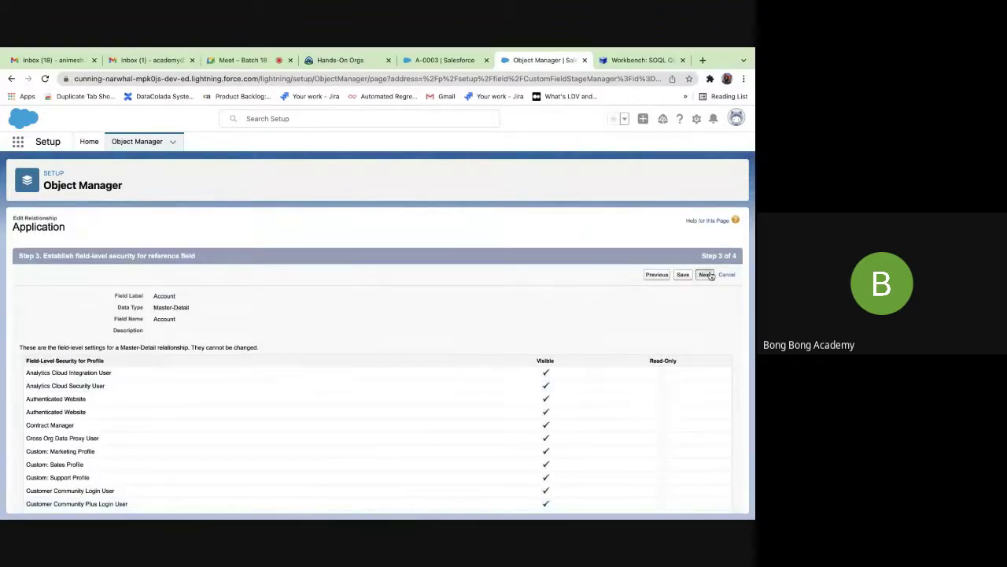
{"action": "left_click", "coordinate": [706, 275]}
{"action": "left_click", "coordinate": [702, 275]}
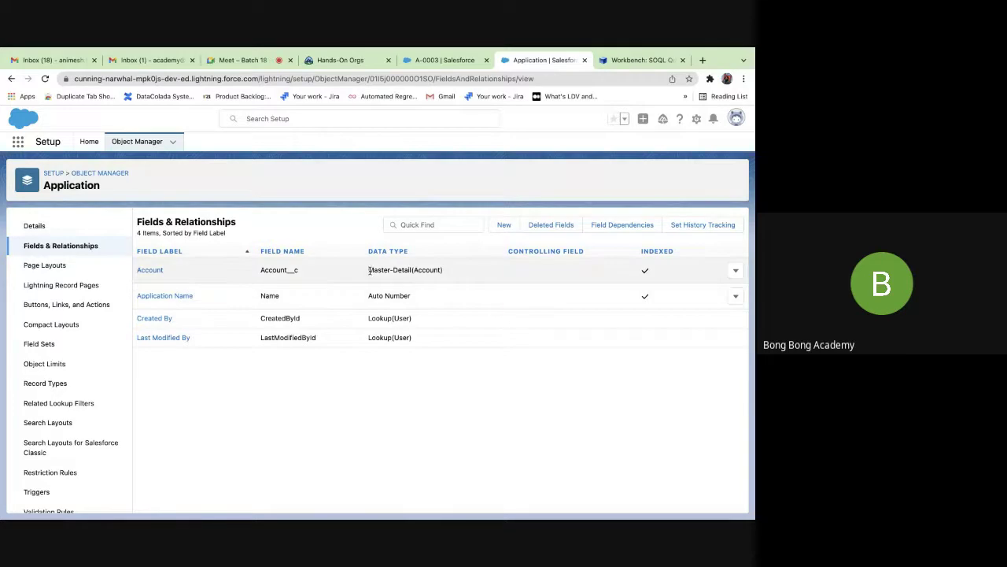
{"action": "left_click_drag", "start_coordinate": [368, 270], "coordinate": [408, 270]}
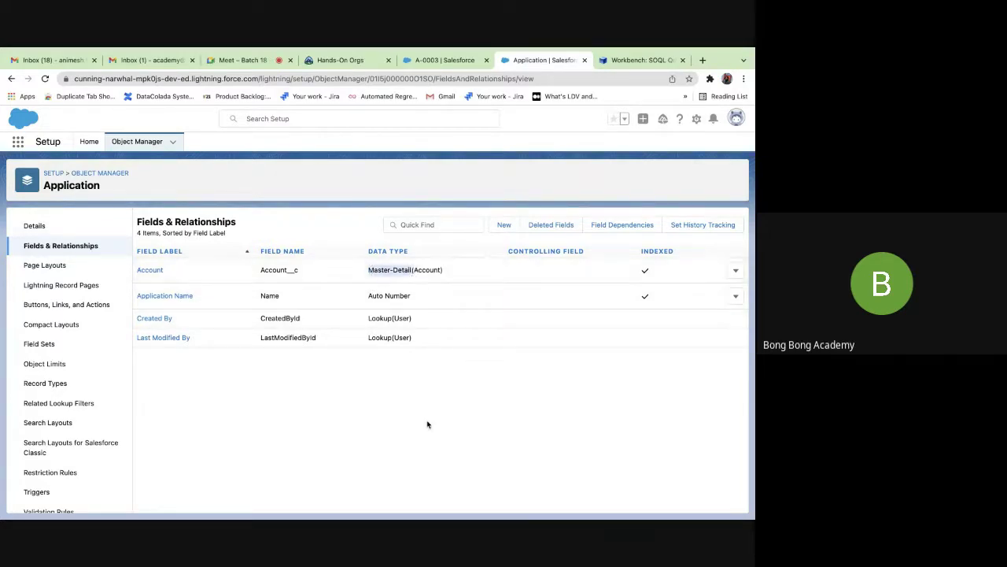
{"action": "left_click", "coordinate": [629, 59]}
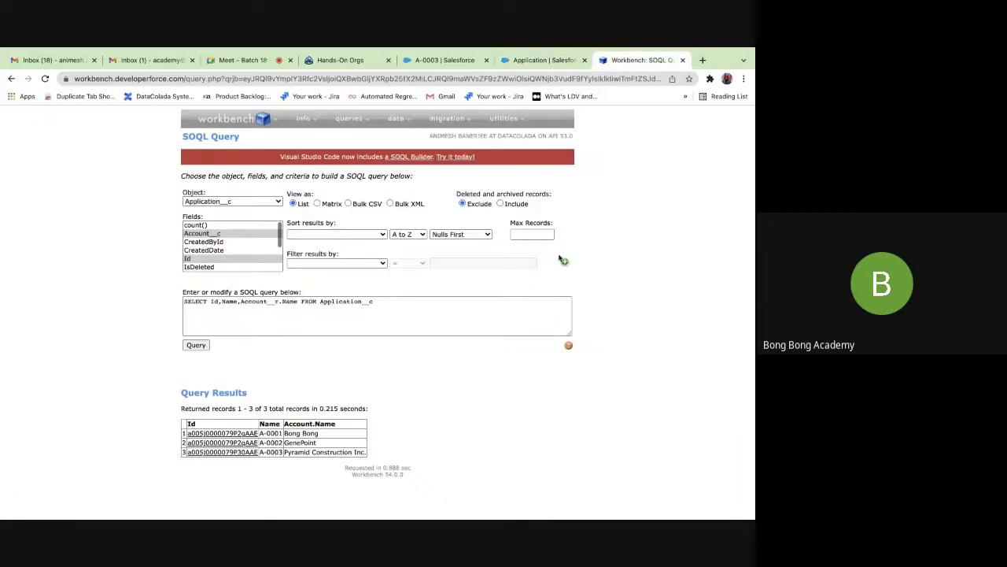
Reload Workbench and set the query to SELECT Account__c FROM Application__c.
{"action": "left_click", "coordinate": [45, 79]}
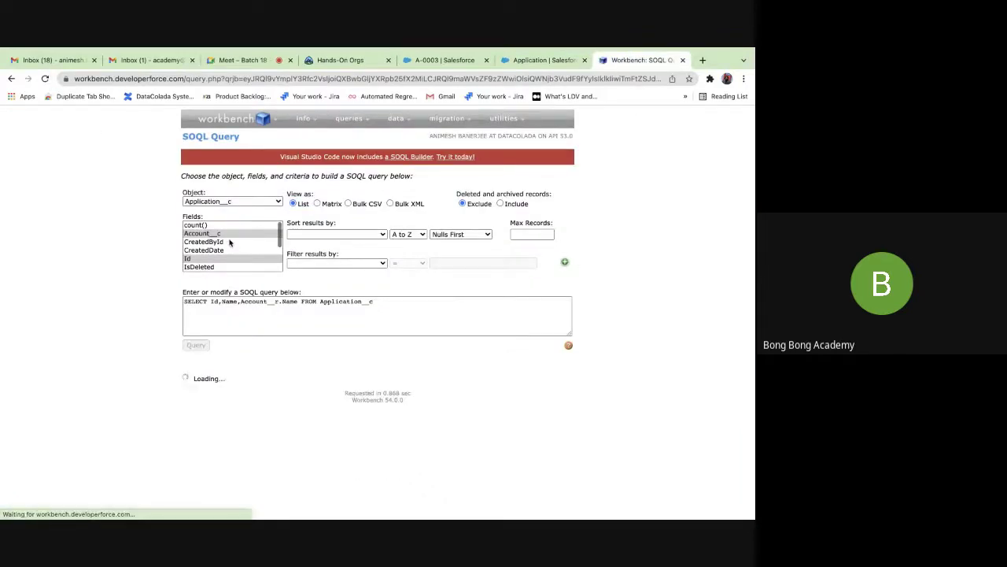
{"action": "left_click", "coordinate": [203, 233]}
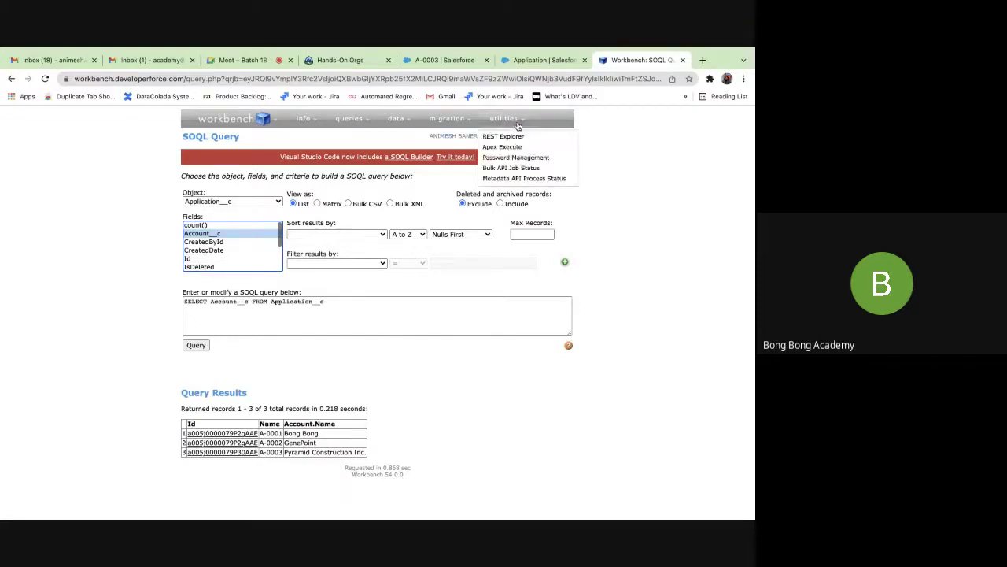
{"action": "left_click", "coordinate": [541, 61]}
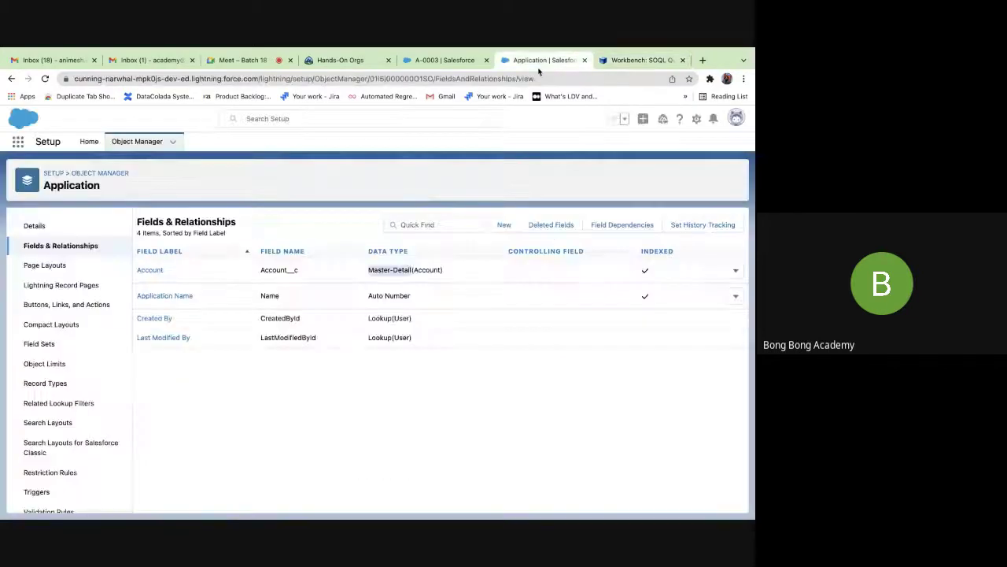
Create Application A-0004 with Account Bong Bong, then open the Application object's Page Layouts.
{"action": "left_click", "coordinate": [445, 61]}
{"action": "left_click", "coordinate": [733, 179]}
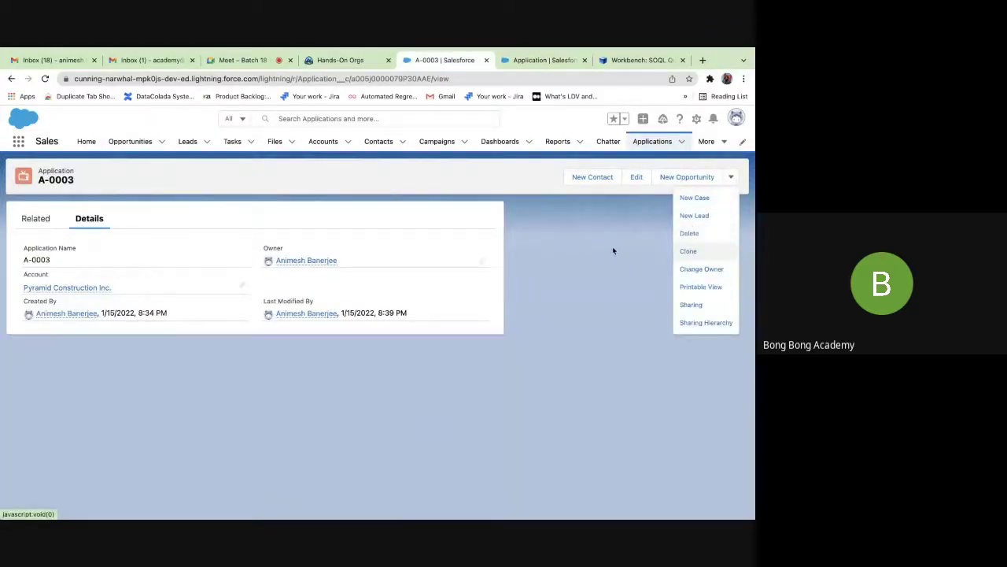
{"action": "left_click", "coordinate": [680, 141]}
{"action": "left_click", "coordinate": [673, 162]}
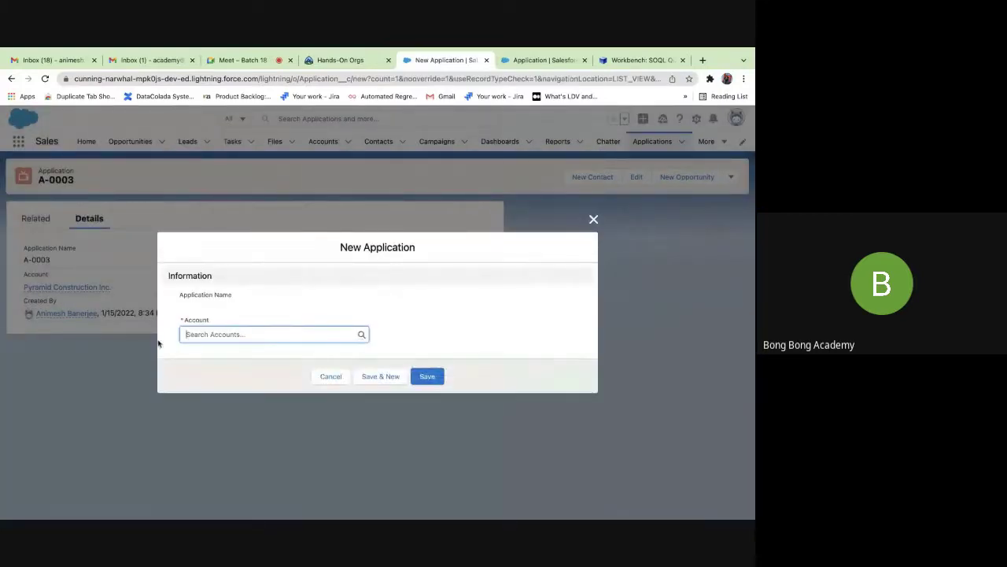
{"action": "left_click", "coordinate": [198, 329]}
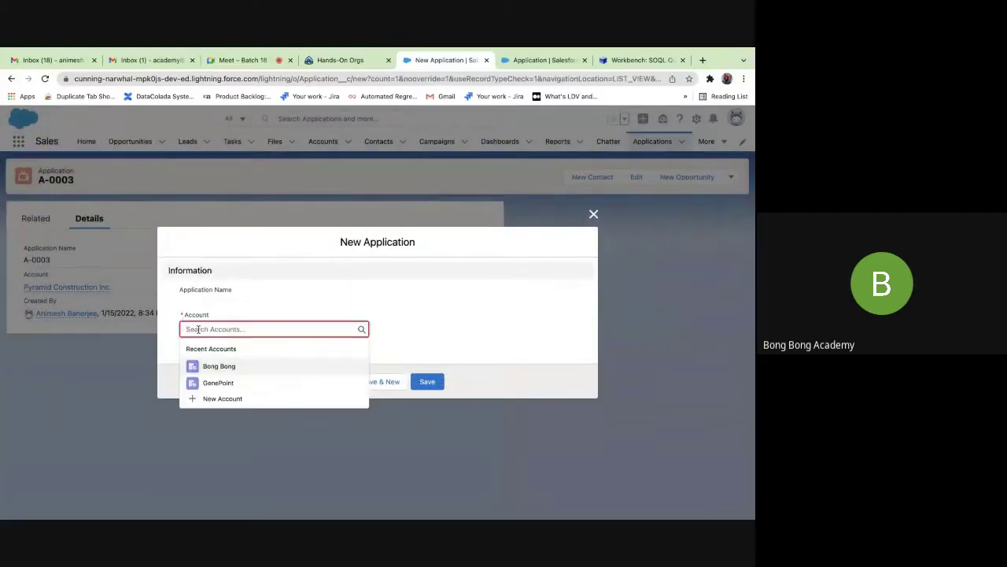
{"action": "left_click", "coordinate": [221, 398]}
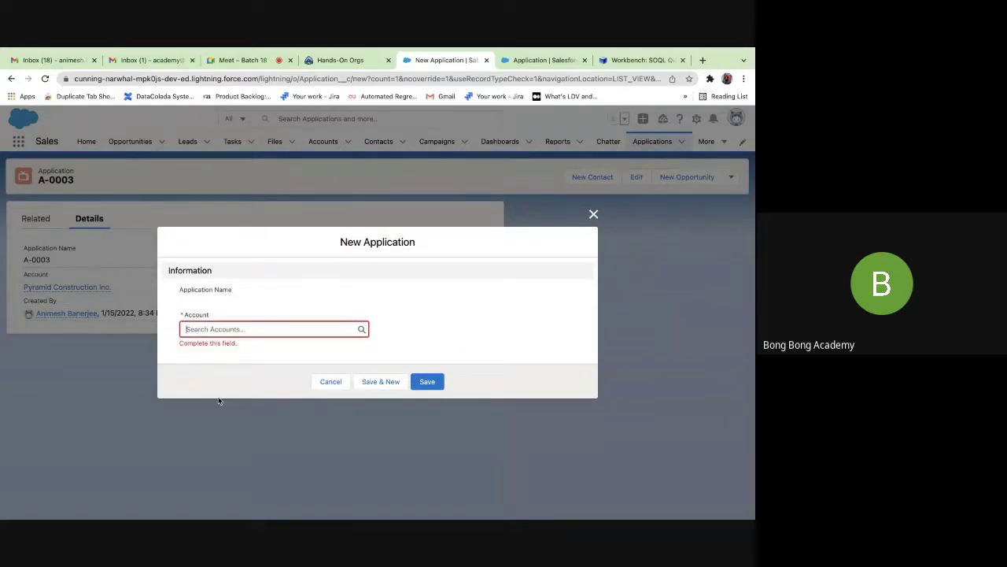
{"action": "left_click", "coordinate": [594, 118]}
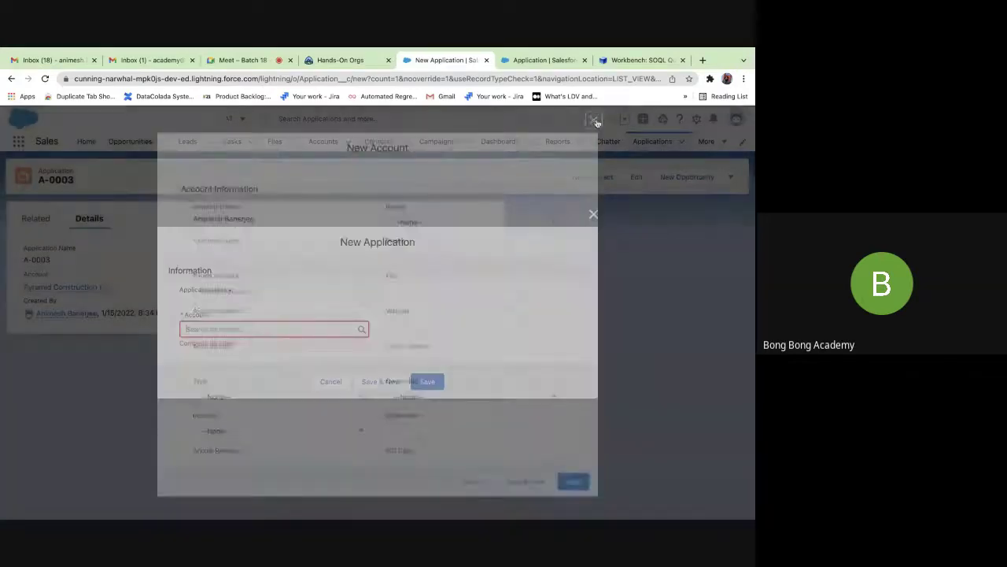
{"action": "left_click", "coordinate": [223, 365]}
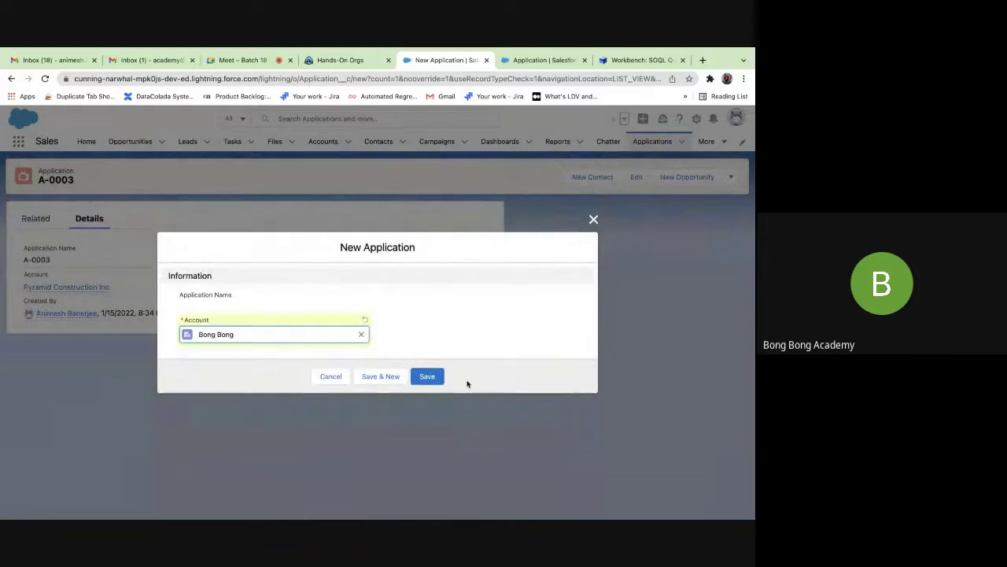
{"action": "left_click", "coordinate": [433, 381]}
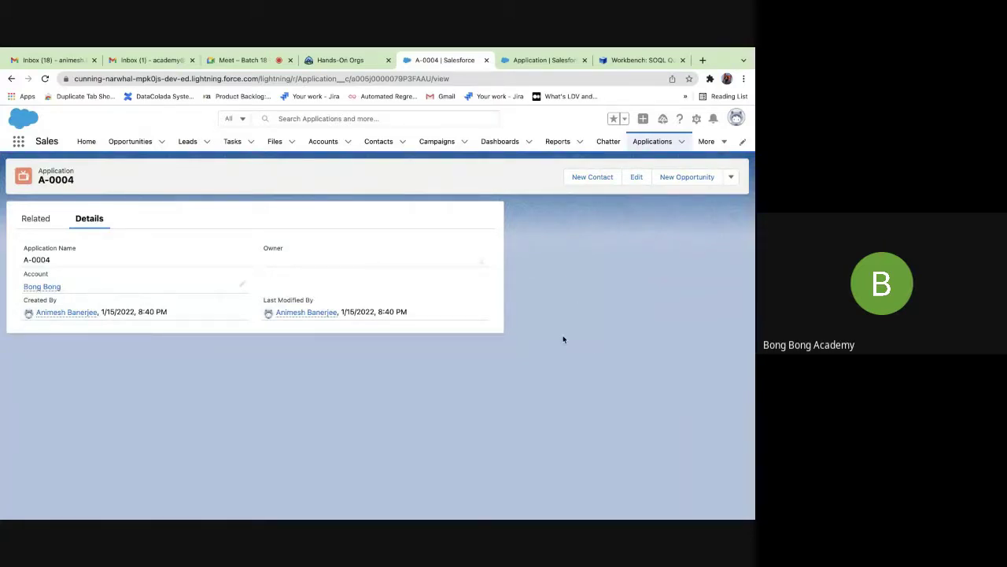
{"action": "left_click", "coordinate": [543, 63]}
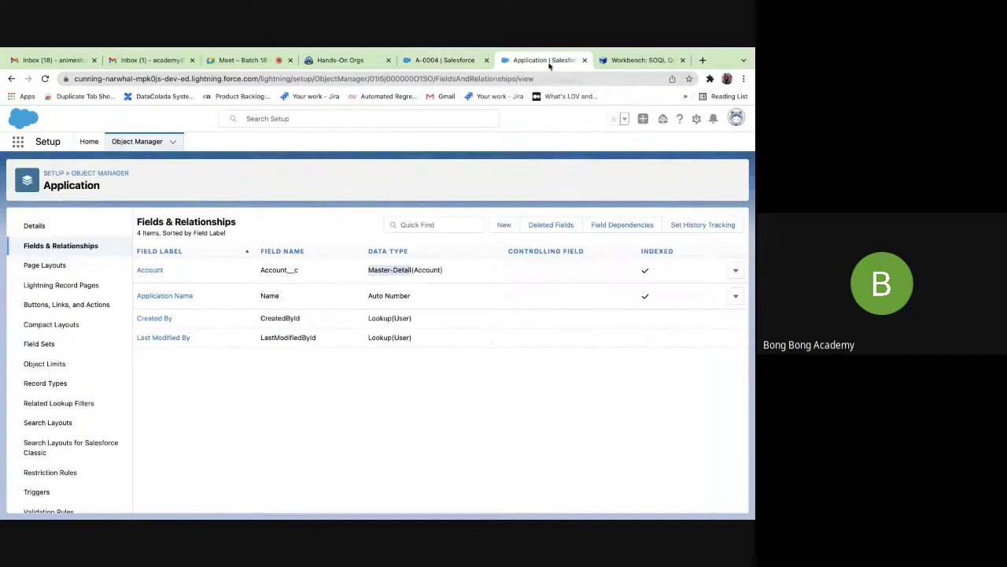
{"action": "left_click", "coordinate": [44, 265]}
In Application Layout, drag Account to the Information section's right column and save the layout.
{"action": "left_click", "coordinate": [170, 271]}
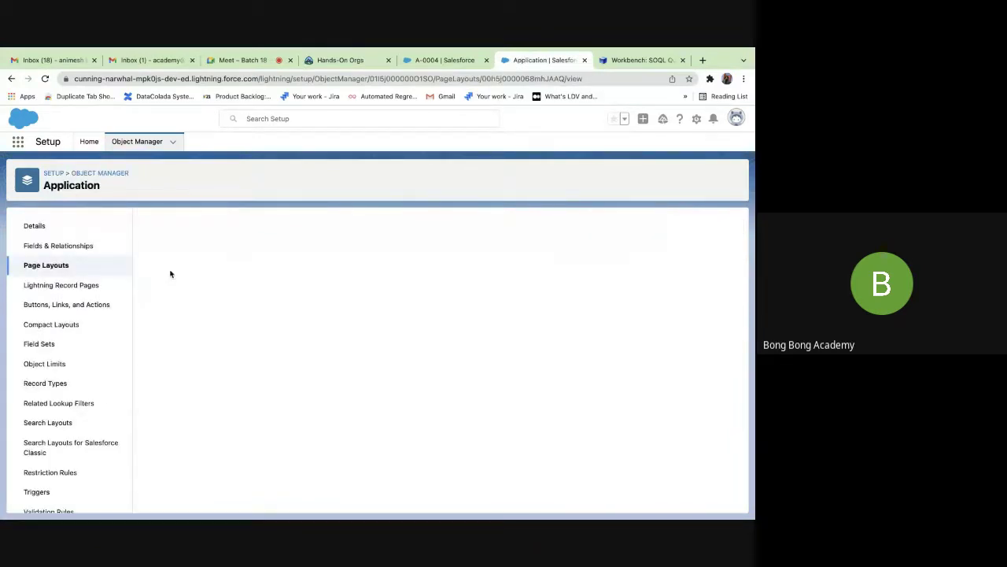
{"action": "scroll", "coordinate": [273, 359], "scroll_direction": "down", "scroll_amount": 5}
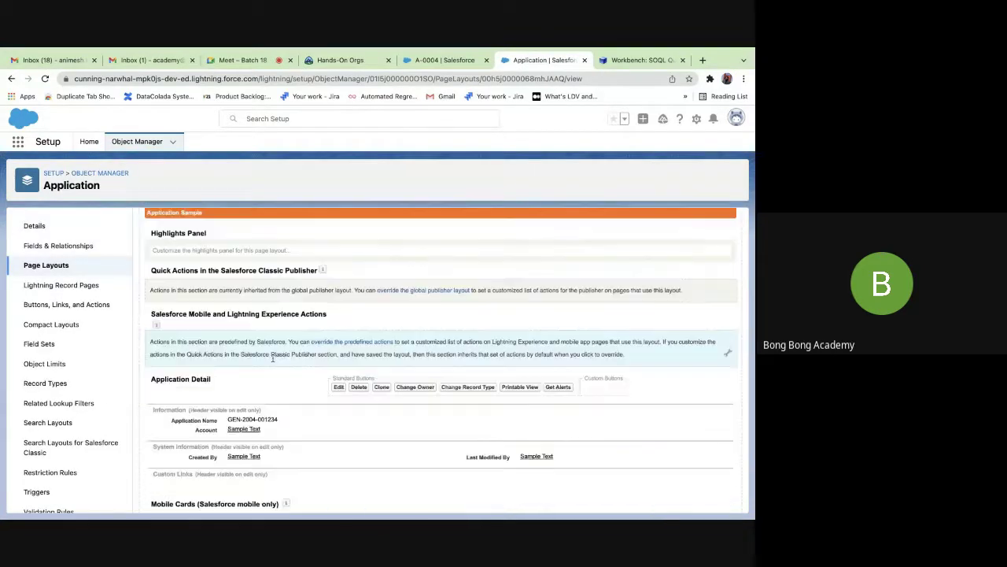
{"action": "scroll", "coordinate": [273, 361], "scroll_direction": "up", "scroll_amount": 1}
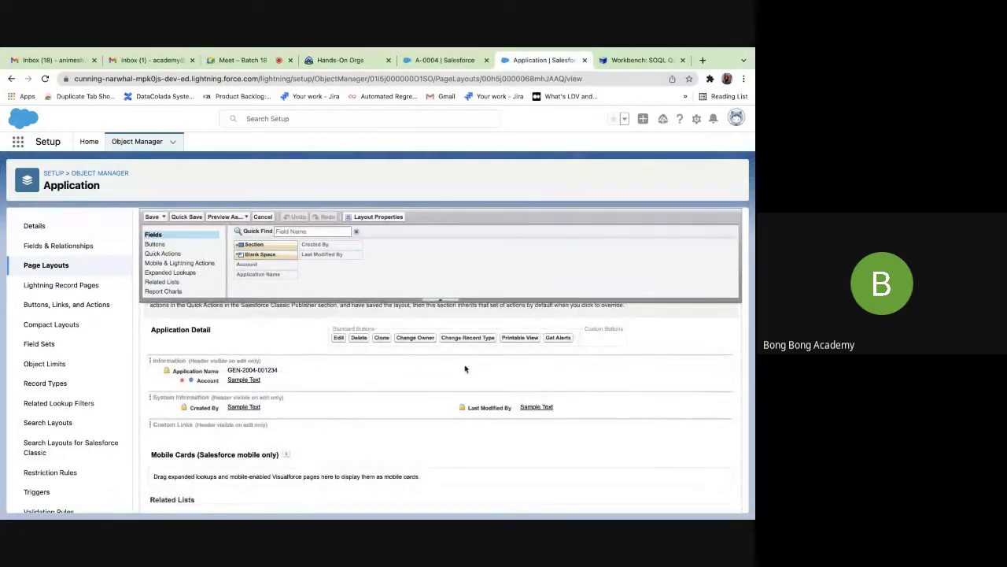
{"action": "scroll", "coordinate": [459, 368], "scroll_direction": "up", "scroll_amount": 2}
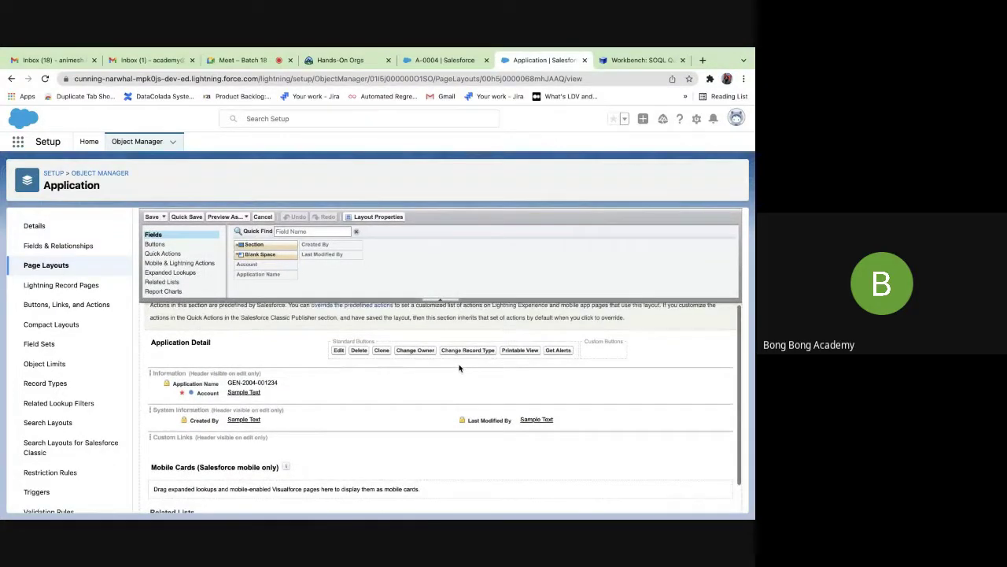
{"action": "scroll", "coordinate": [459, 367], "scroll_direction": "down", "scroll_amount": 1}
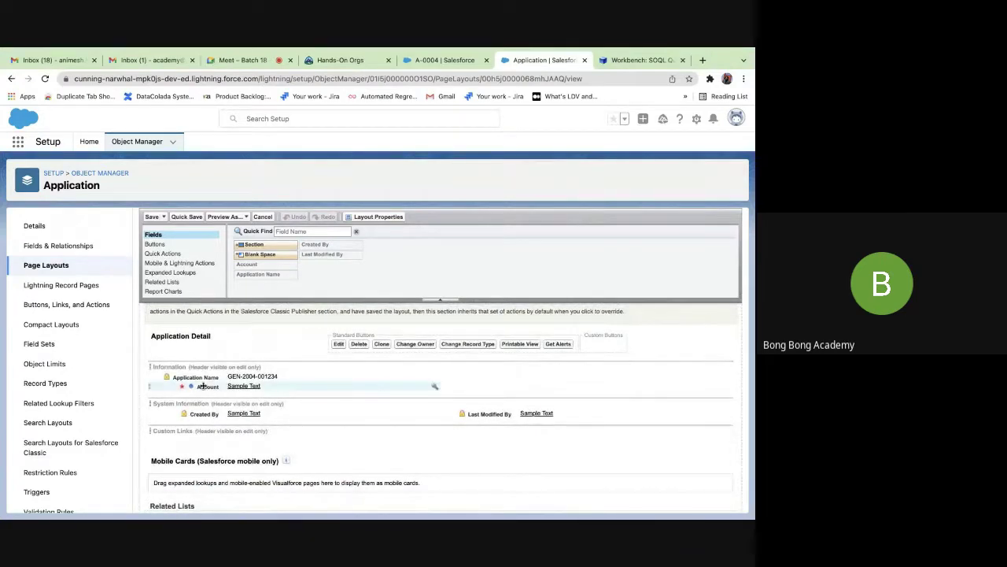
{"action": "left_click_drag", "start_coordinate": [203, 386], "coordinate": [496, 376]}
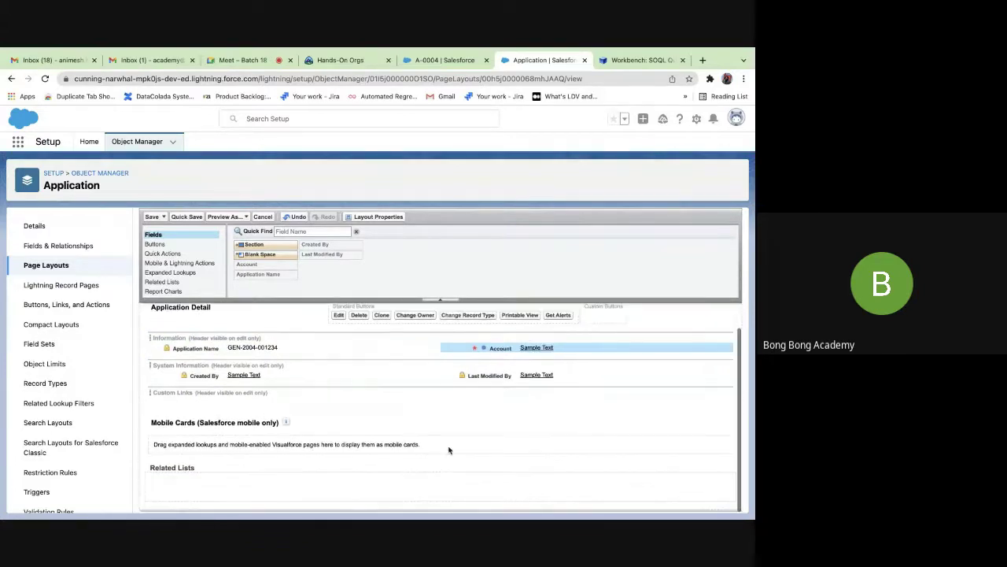
{"action": "scroll", "coordinate": [449, 450], "scroll_direction": "up", "scroll_amount": 5}
{"action": "scroll", "coordinate": [448, 450], "scroll_direction": "down", "scroll_amount": 3}
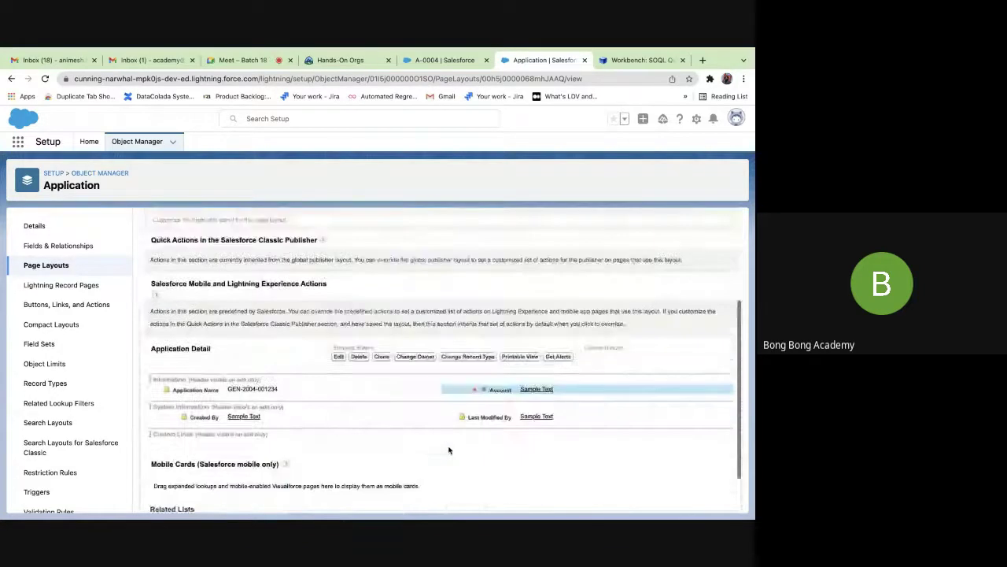
{"action": "scroll", "coordinate": [449, 451], "scroll_direction": "up", "scroll_amount": 3}
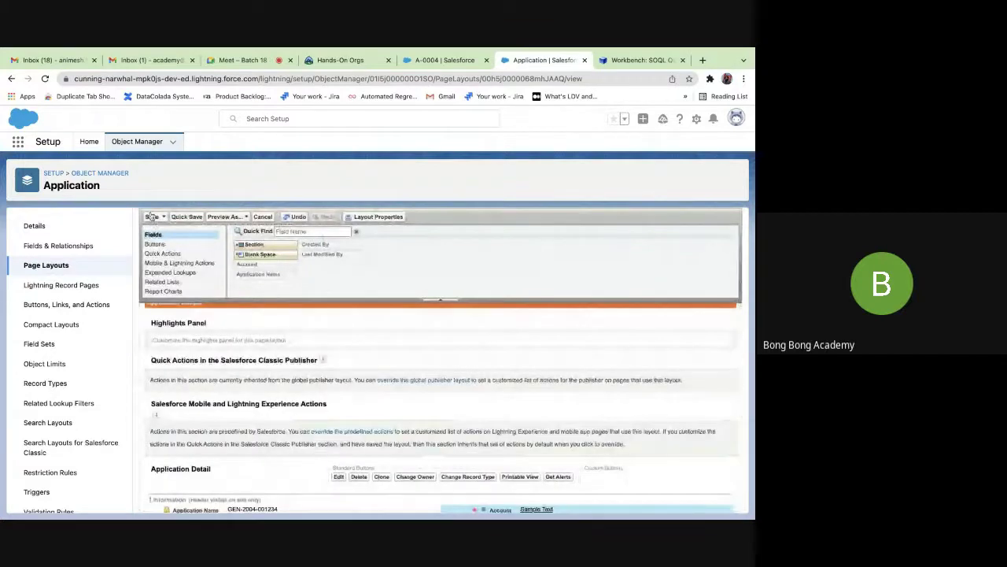
{"action": "left_click", "coordinate": [153, 217]}
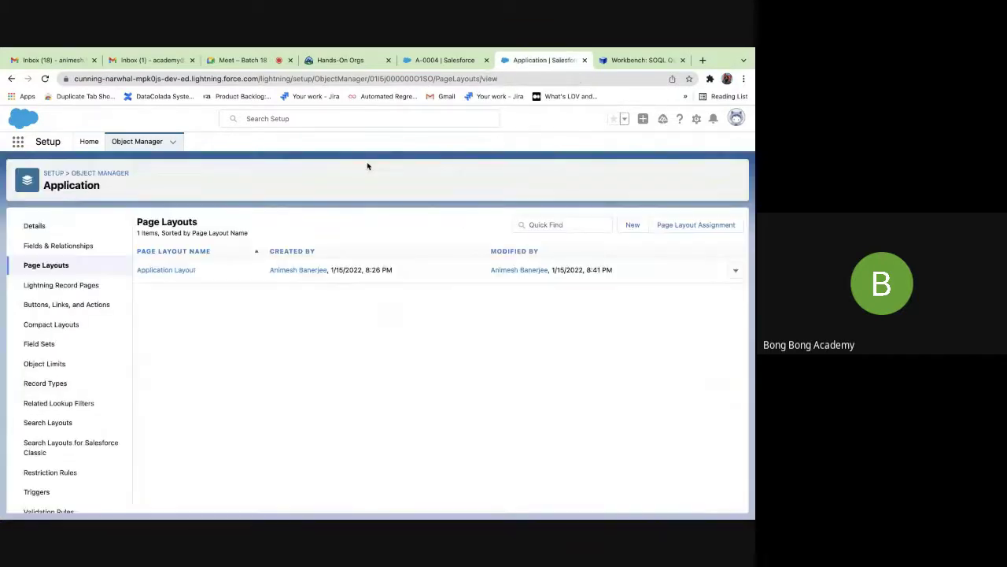
{"action": "left_click", "coordinate": [628, 63]}
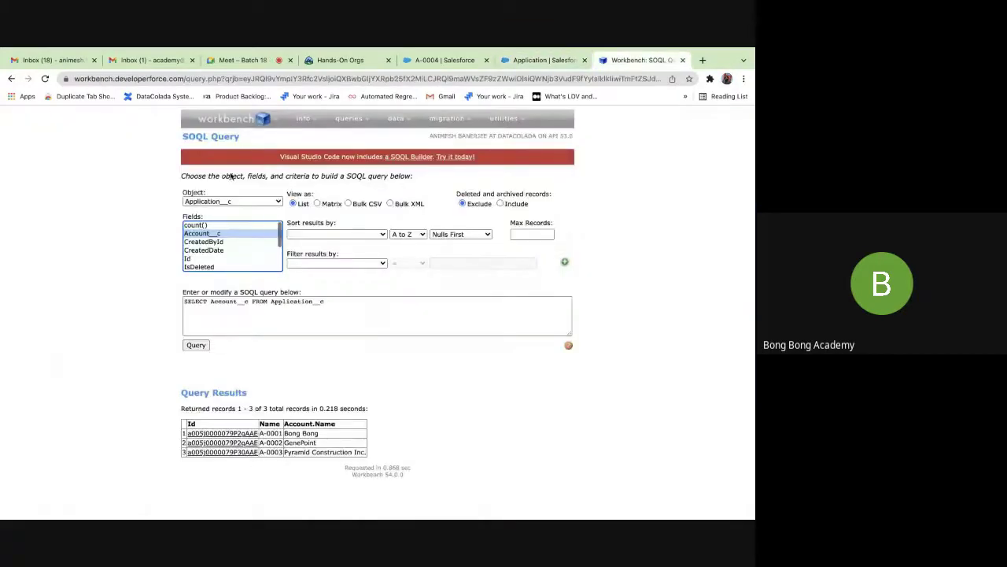
{"action": "left_click", "coordinate": [410, 63]}
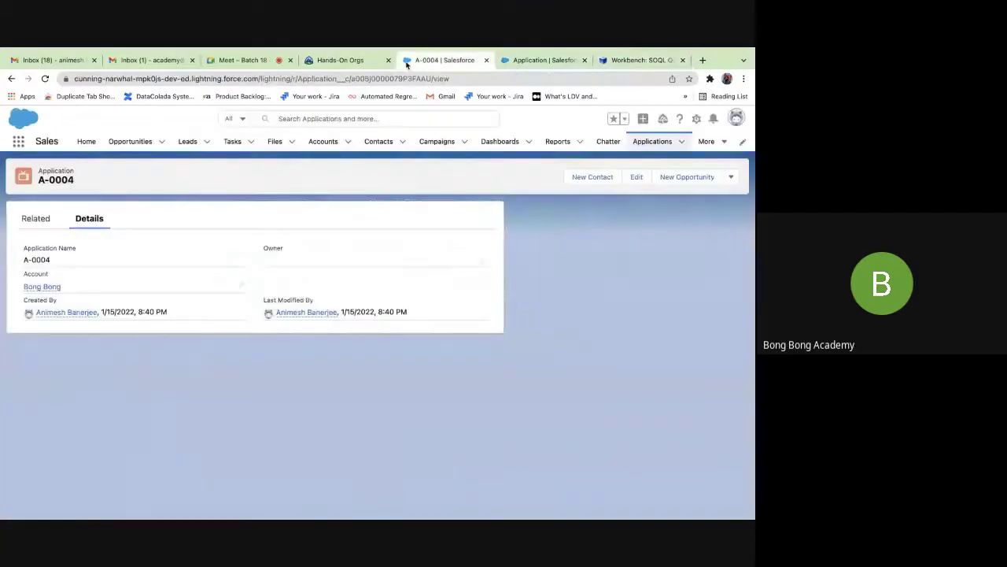
{"action": "left_click", "coordinate": [46, 80]}
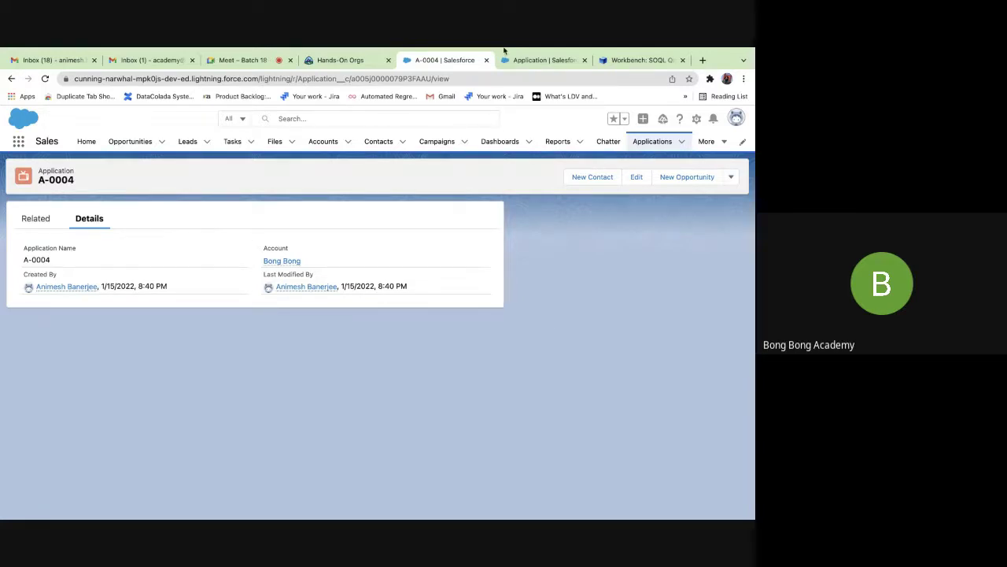
{"action": "left_click", "coordinate": [543, 60]}
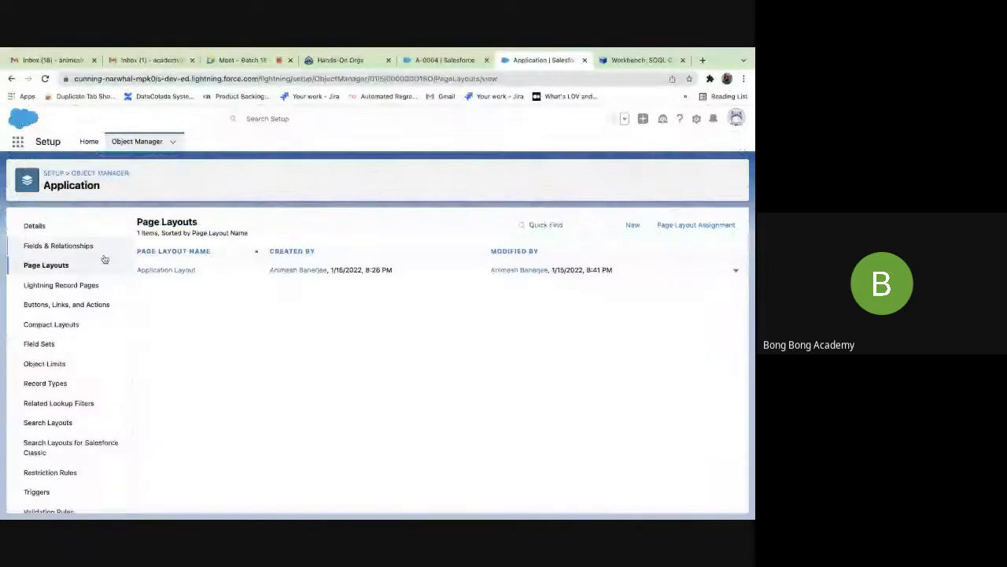
From the Application object's Fields & Relationships list, start a new custom field.
{"action": "left_click", "coordinate": [72, 246]}
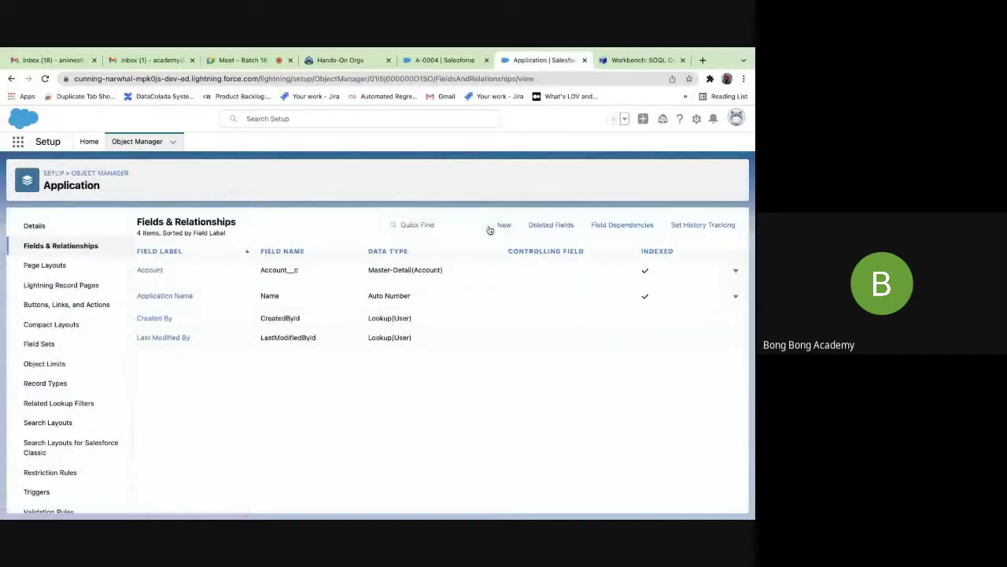
{"action": "left_click", "coordinate": [496, 226]}
{"action": "scroll", "coordinate": [353, 358], "scroll_direction": "down", "scroll_amount": 3}
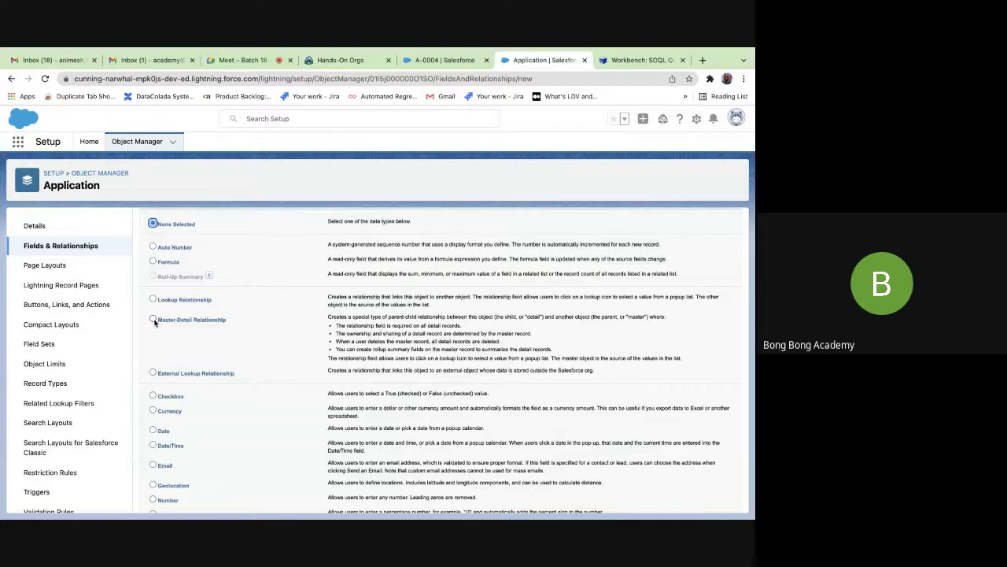
{"action": "scroll", "coordinate": [155, 322], "scroll_direction": "down", "scroll_amount": 1}
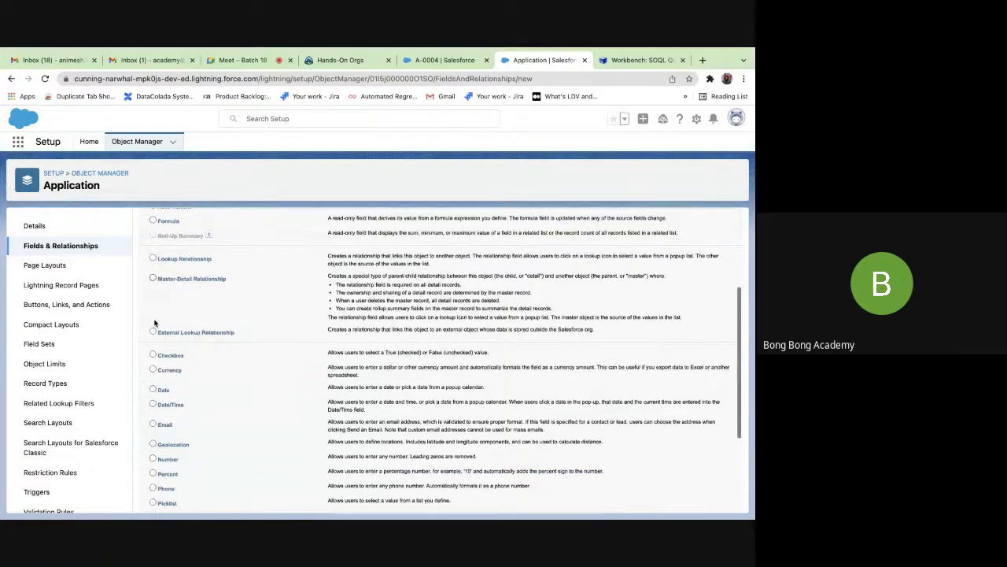
{"action": "scroll", "coordinate": [155, 322], "scroll_direction": "up", "scroll_amount": 1}
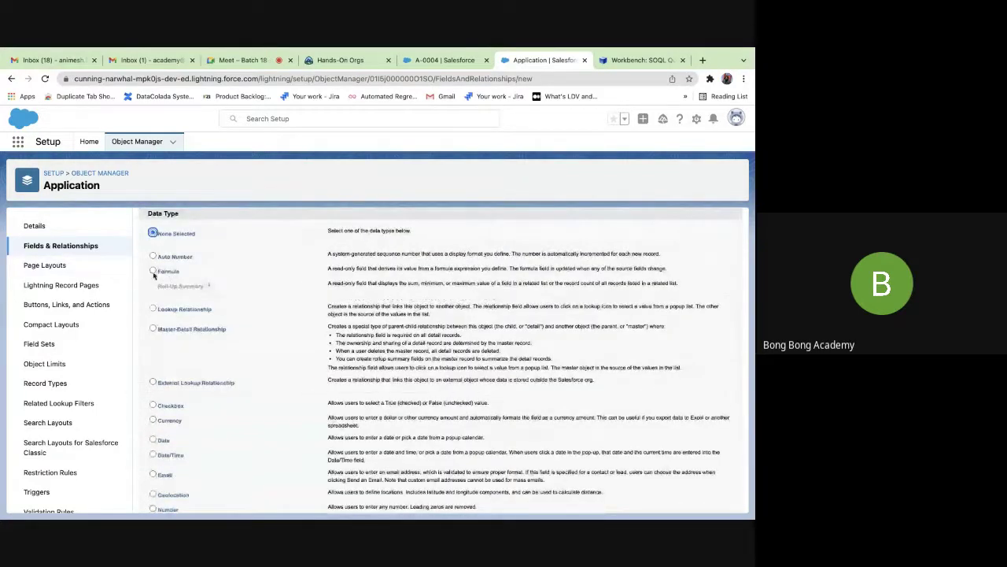
{"action": "scroll", "coordinate": [157, 277], "scroll_direction": "down", "scroll_amount": 3}
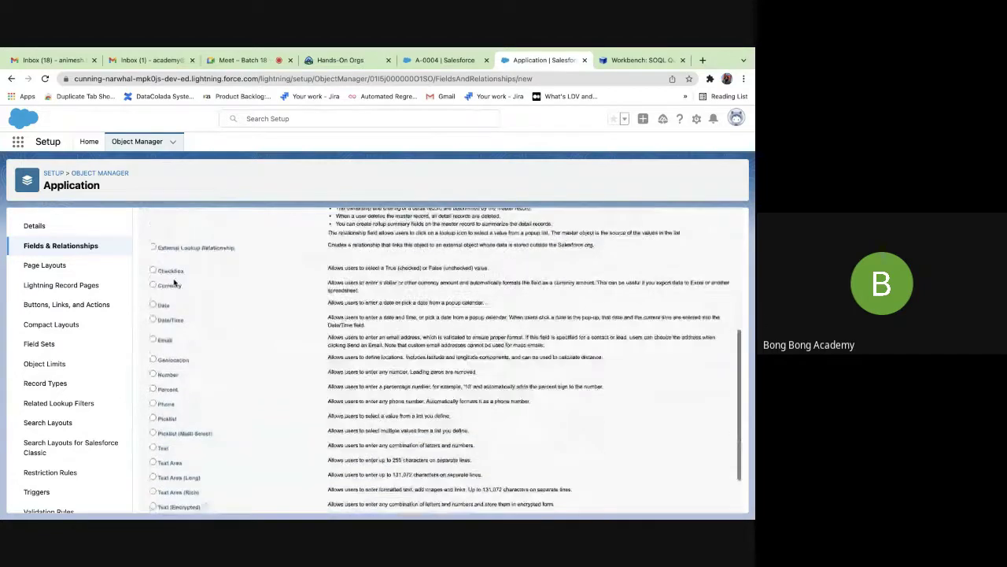
{"action": "scroll", "coordinate": [175, 282], "scroll_direction": "down", "scroll_amount": 1}
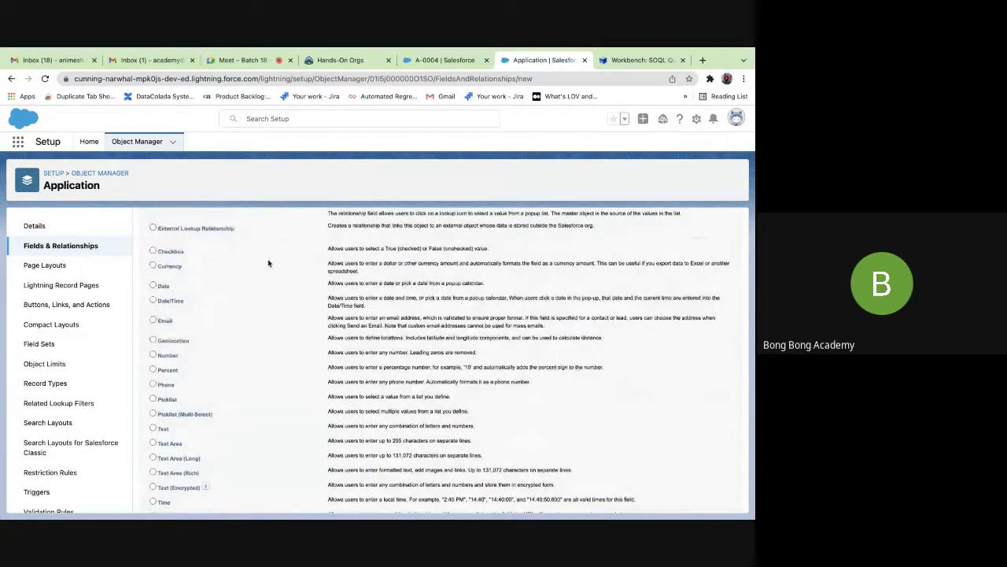
{"action": "scroll", "coordinate": [268, 264], "scroll_direction": "up", "scroll_amount": 4}
{"action": "scroll", "coordinate": [268, 264], "scroll_direction": "down", "scroll_amount": 4}
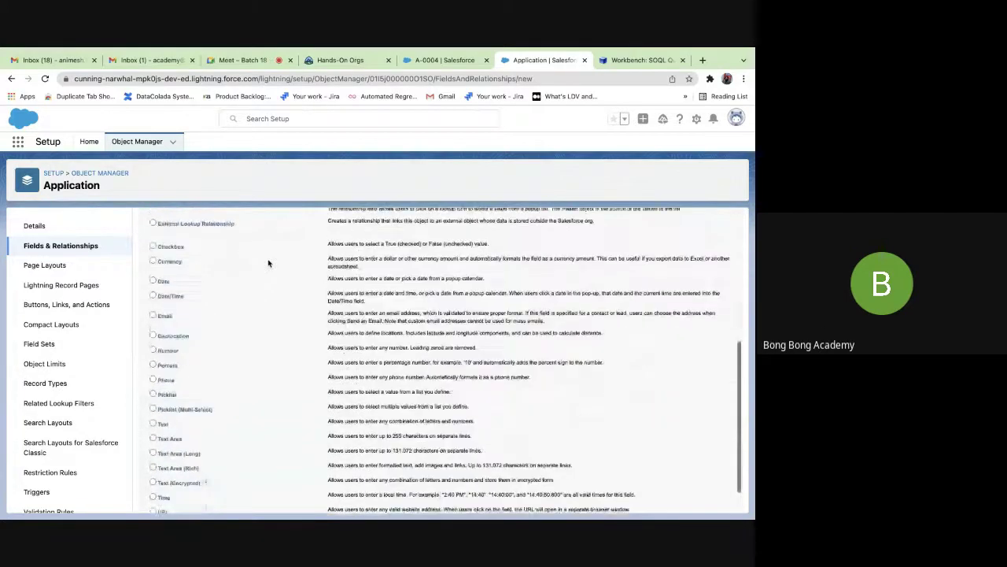
{"action": "scroll", "coordinate": [267, 264], "scroll_direction": "down", "scroll_amount": 1}
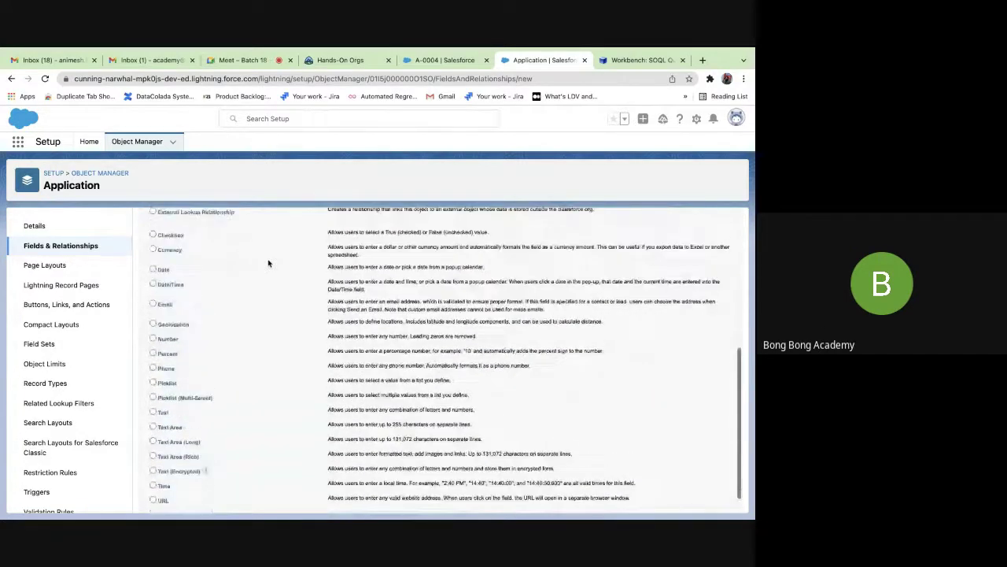
{"action": "scroll", "coordinate": [268, 264], "scroll_direction": "down", "scroll_amount": 1}
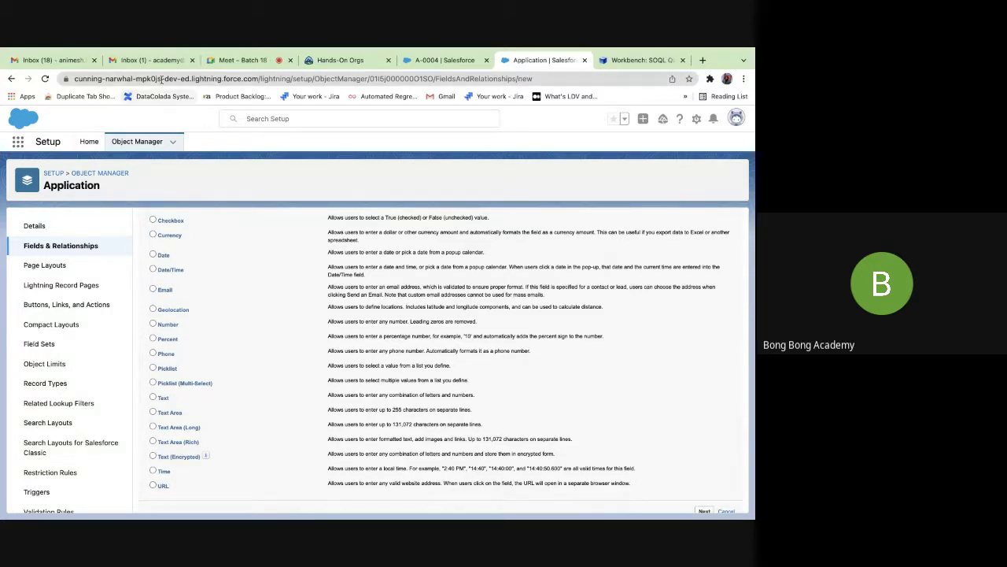
Select the org's domain in the browser address bar, then return to the data type page.
{"action": "left_click", "coordinate": [261, 79]}
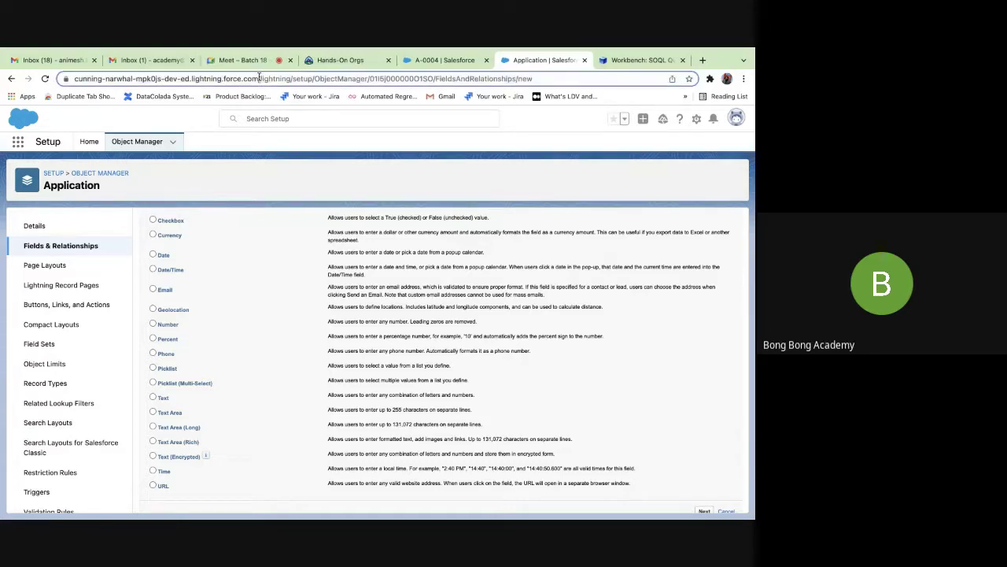
{"action": "left_click_drag", "start_coordinate": [283, 79], "coordinate": [74, 79]}
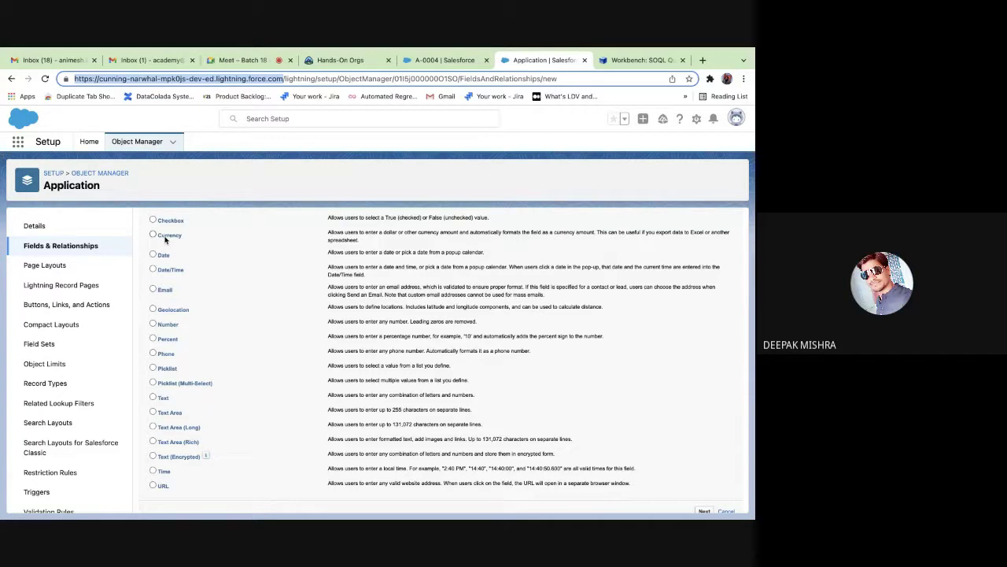
{"action": "scroll", "coordinate": [205, 385], "scroll_direction": "down", "scroll_amount": 1}
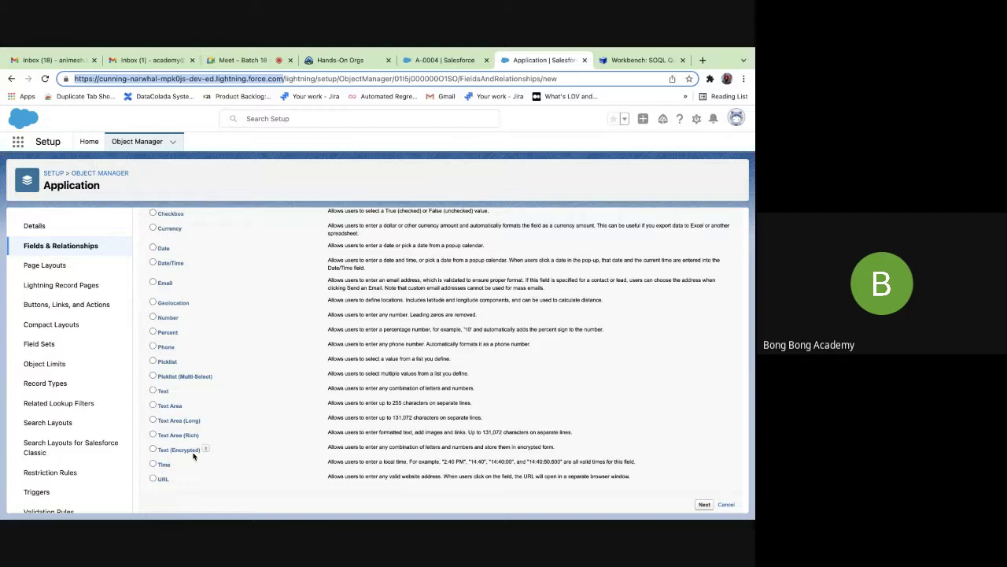
{"action": "scroll", "coordinate": [192, 455], "scroll_direction": "up", "scroll_amount": 1}
{"action": "scroll", "coordinate": [194, 457], "scroll_direction": "down", "scroll_amount": 1}
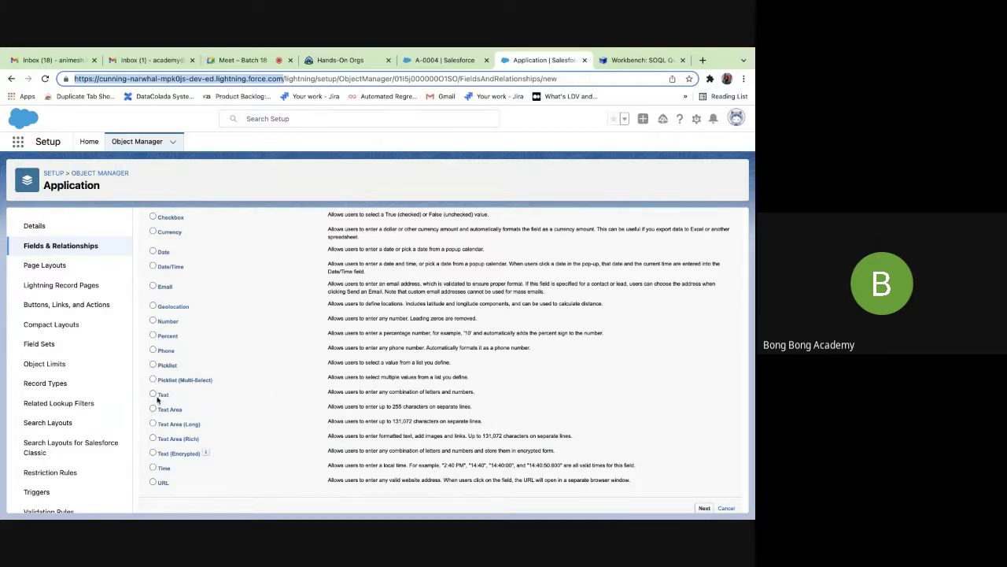
{"action": "left_click", "coordinate": [433, 394]}
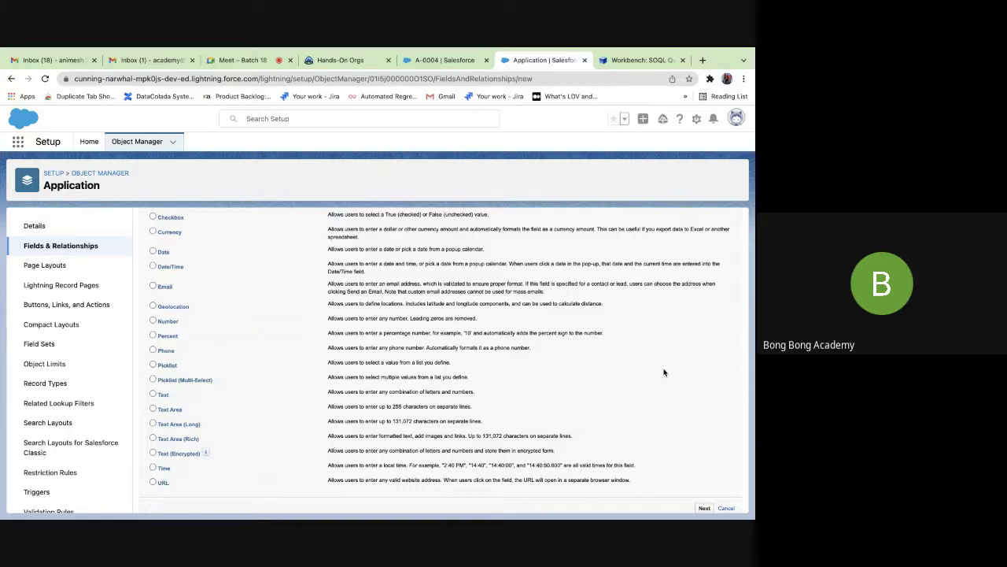
Create an Email-type field labelled Email (Email__c) on Application Layout and save it.
{"action": "left_click", "coordinate": [153, 287]}
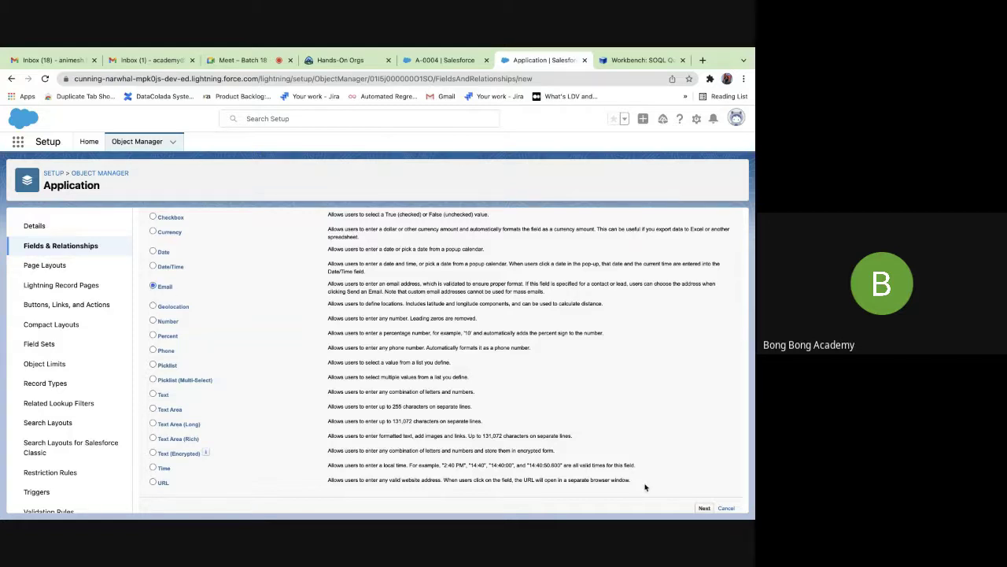
{"action": "left_click", "coordinate": [704, 508]}
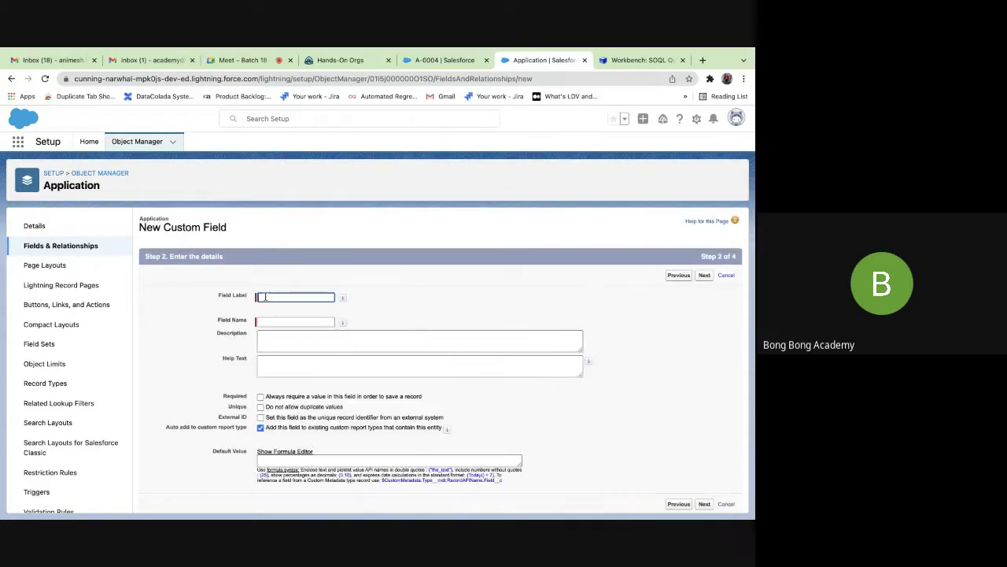
{"action": "type", "text": "Email"}
{"action": "key", "text": "Tab"}
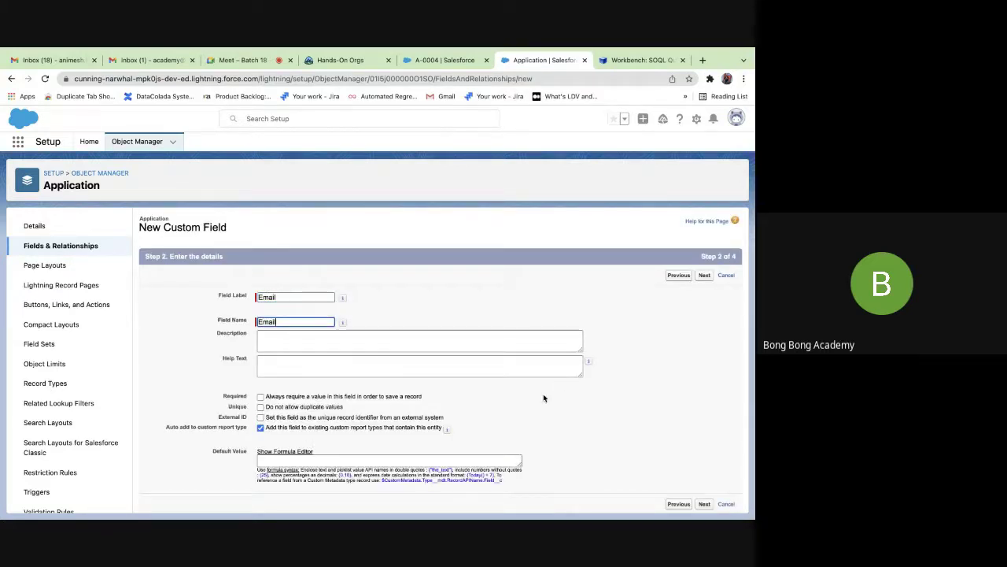
{"action": "scroll", "coordinate": [504, 425], "scroll_direction": "down", "scroll_amount": 1}
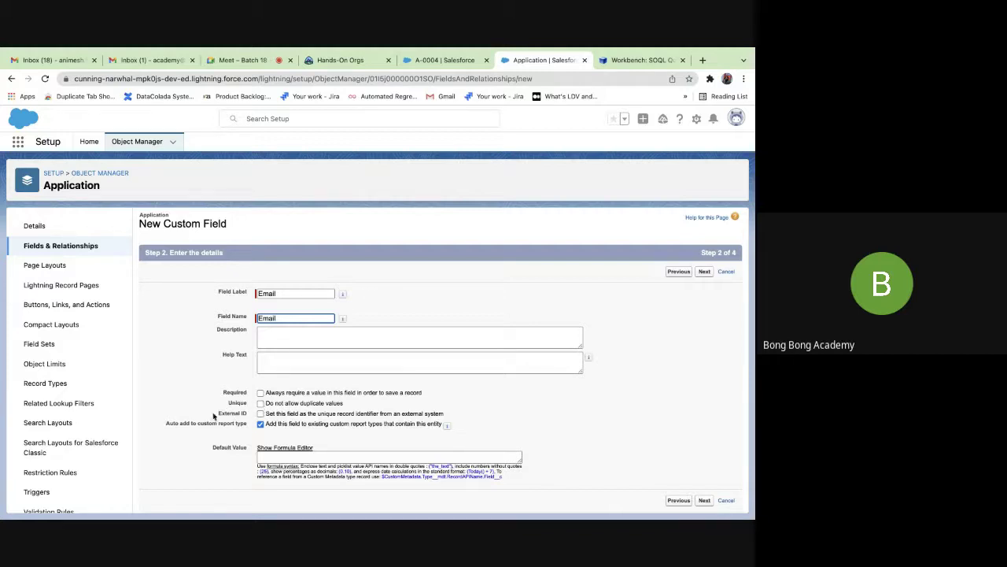
{"action": "left_click", "coordinate": [706, 501]}
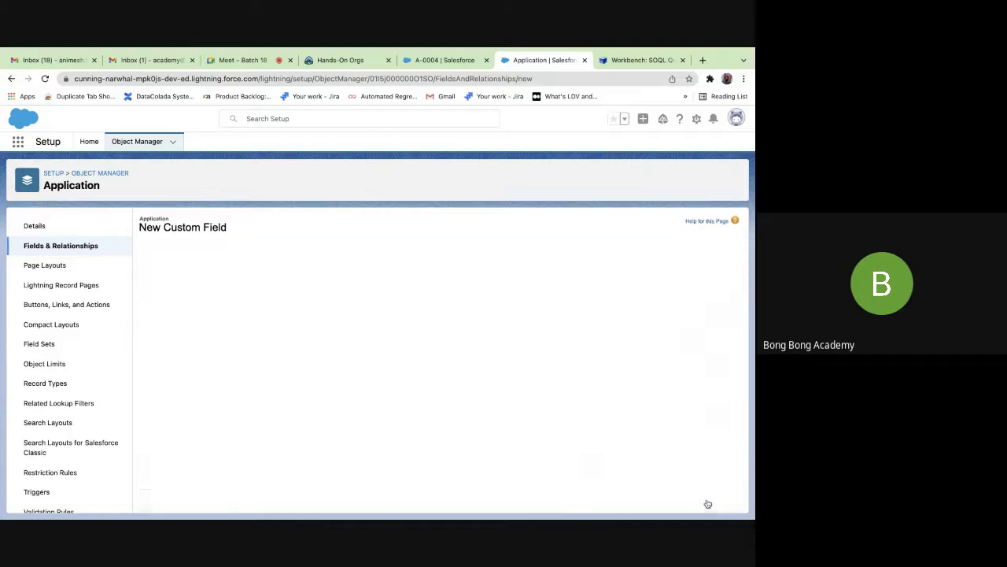
{"action": "left_click", "coordinate": [700, 279]}
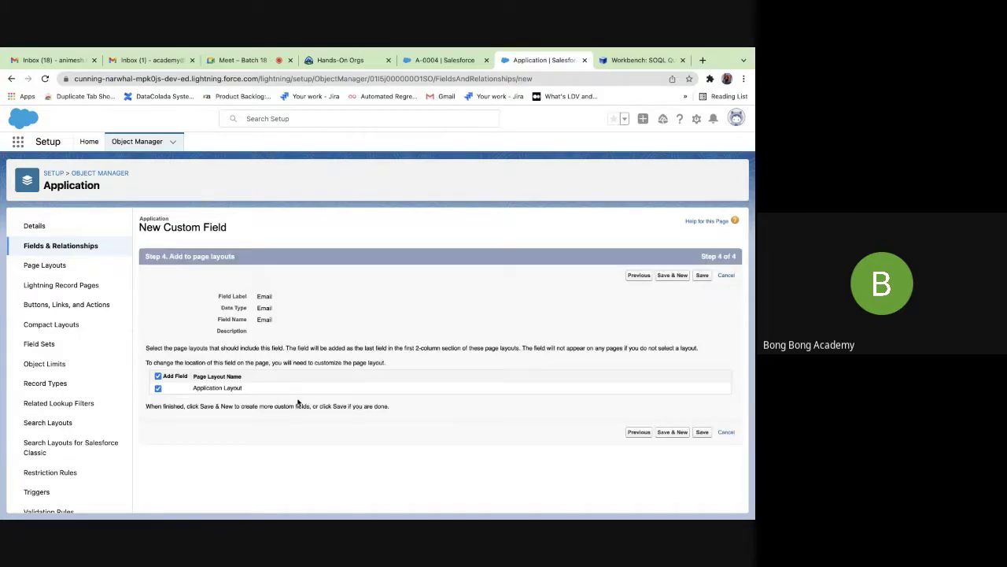
{"action": "left_click", "coordinate": [702, 275]}
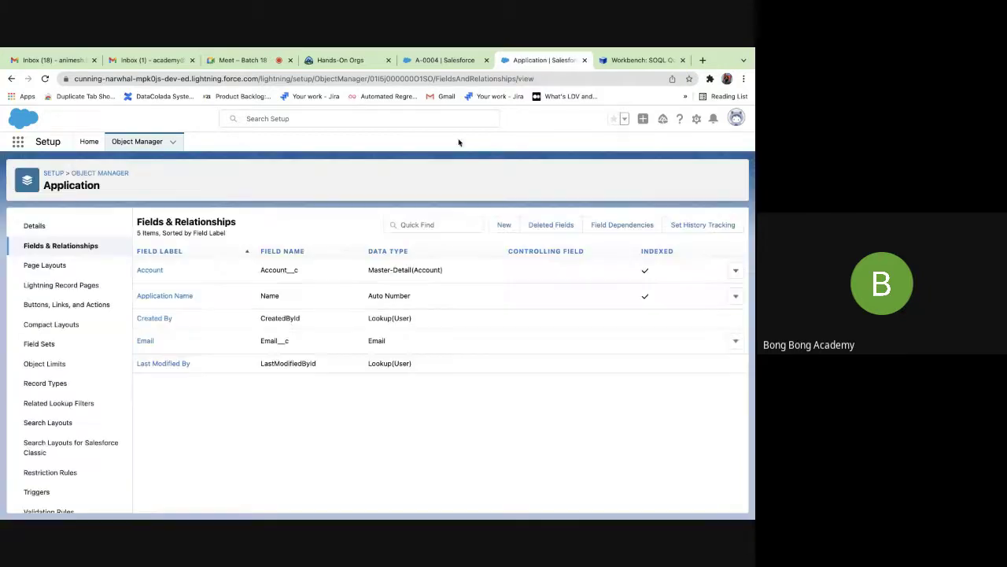
Reload record A-0004, save an email address in its Email field, then return to the field list.
{"action": "left_click", "coordinate": [429, 61]}
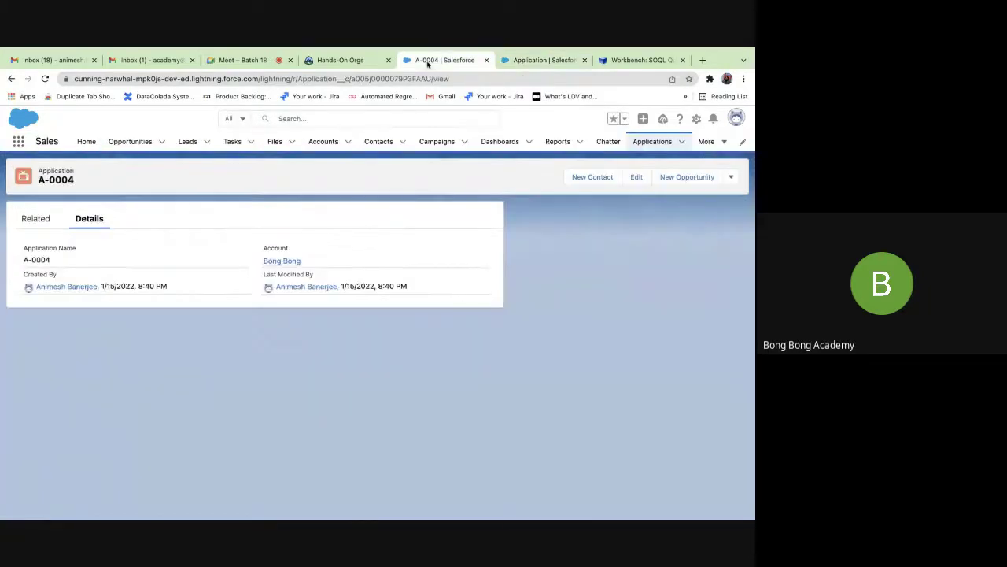
{"action": "left_click", "coordinate": [45, 79]}
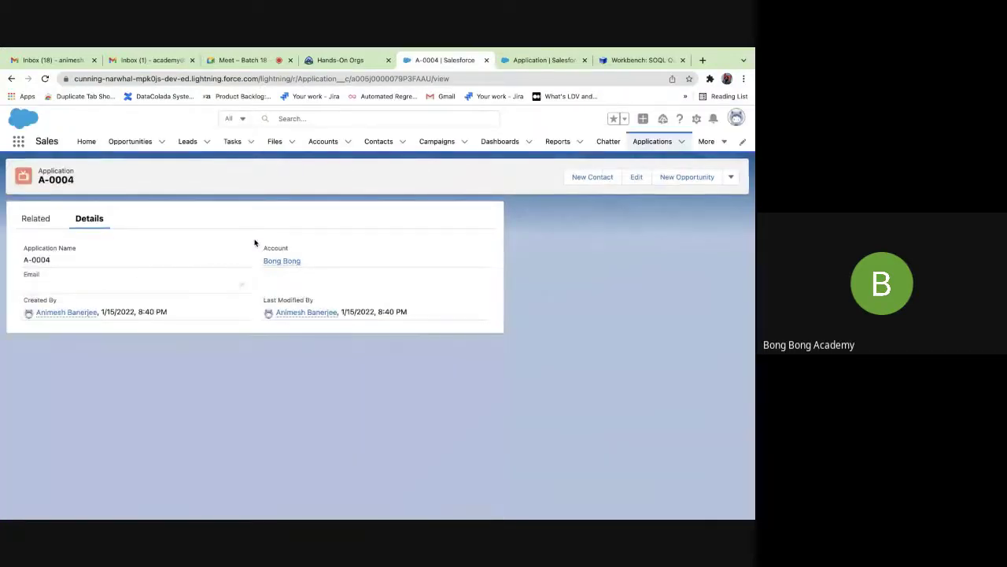
{"action": "left_click", "coordinate": [241, 285]}
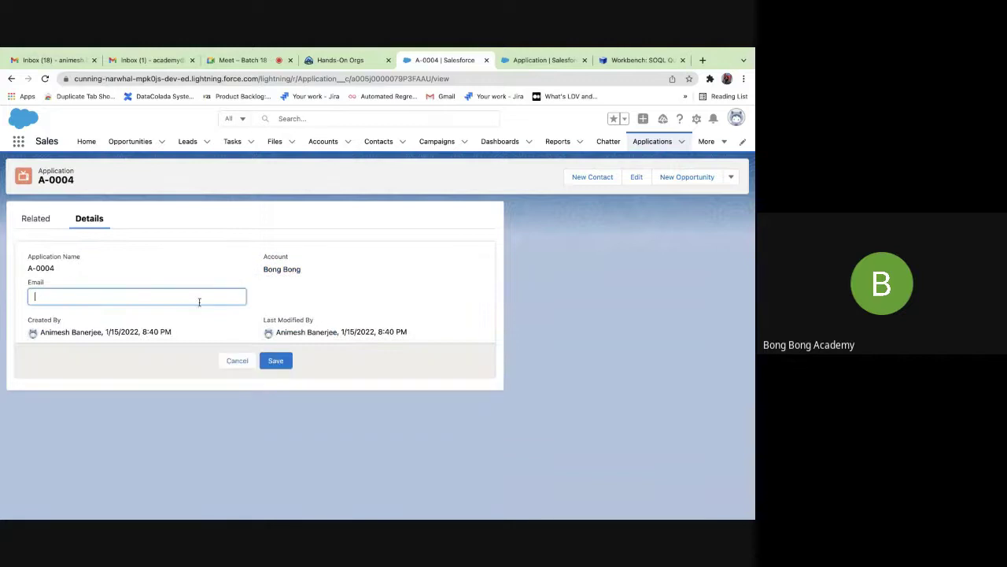
{"action": "left_click", "coordinate": [277, 361]}
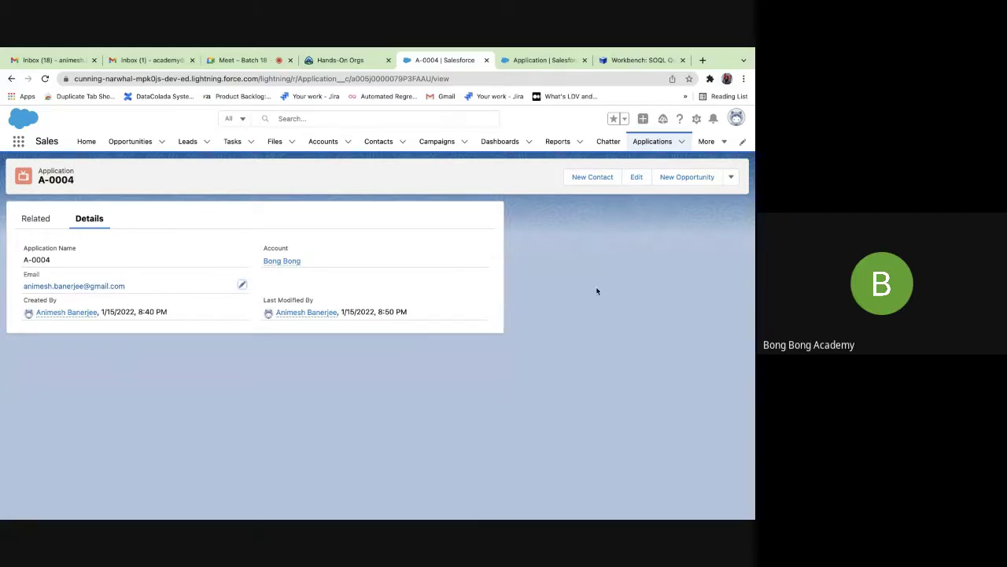
{"action": "left_click", "coordinate": [556, 65]}
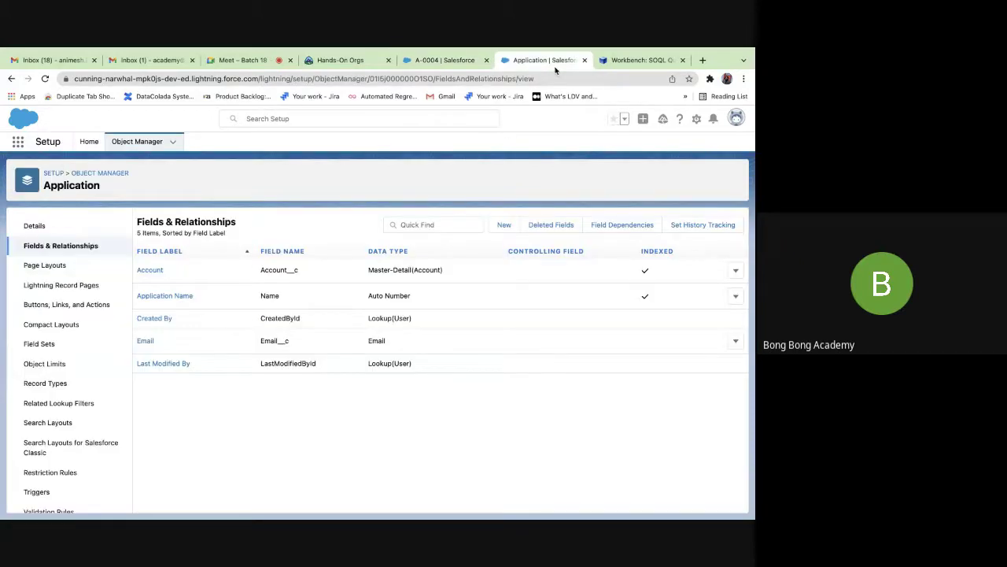
Start another Application custom field with the Text data type and continue to its details.
{"action": "left_click", "coordinate": [638, 62]}
{"action": "left_click", "coordinate": [542, 63]}
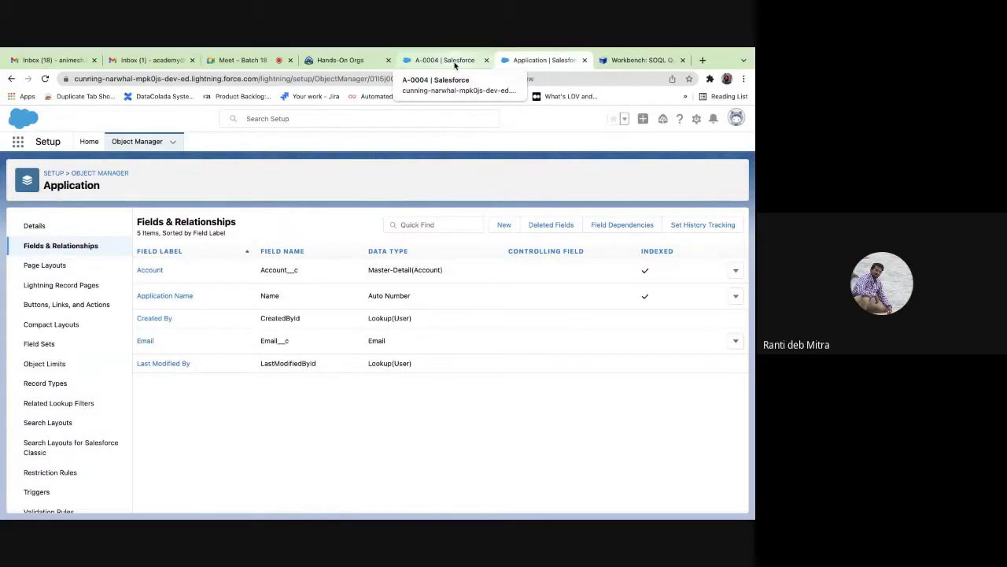
{"action": "left_click", "coordinate": [501, 228]}
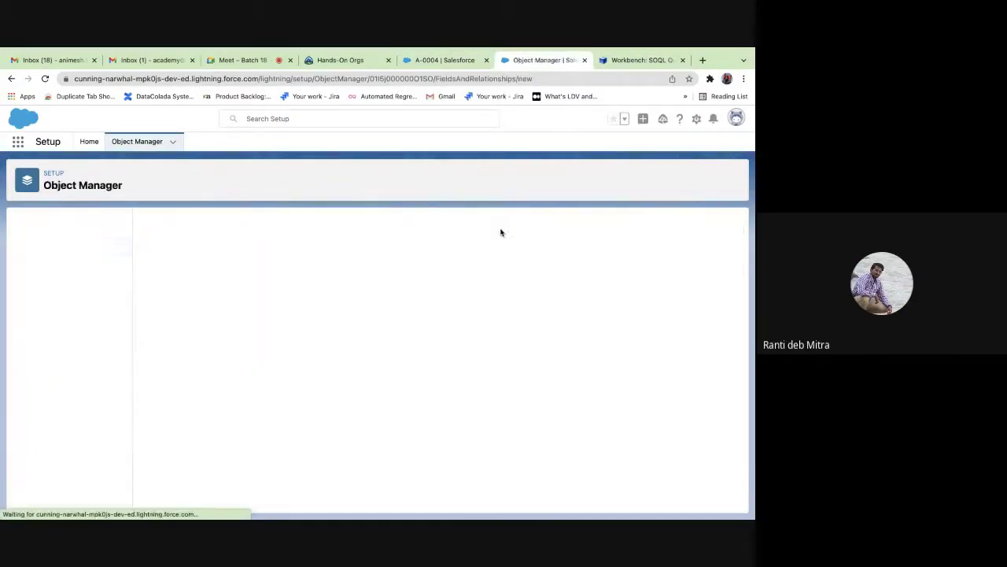
{"action": "scroll", "coordinate": [355, 337], "scroll_direction": "down", "scroll_amount": 5}
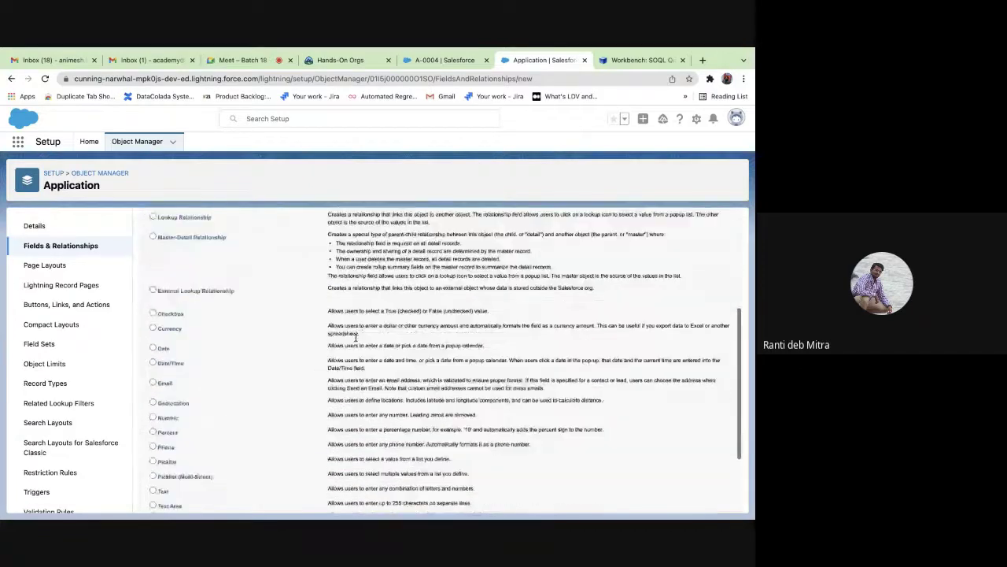
{"action": "scroll", "coordinate": [356, 337], "scroll_direction": "down", "scroll_amount": 2}
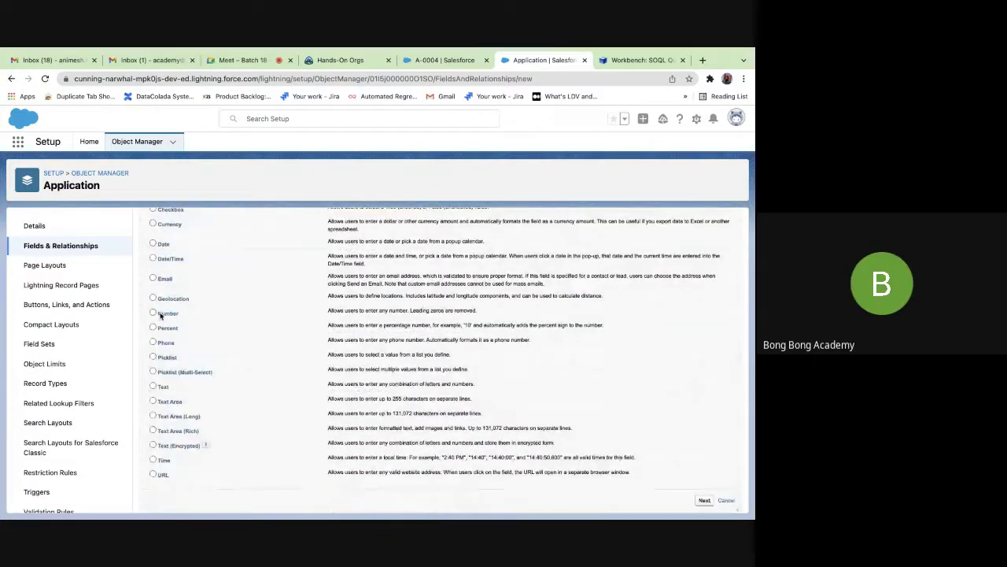
{"action": "scroll", "coordinate": [209, 370], "scroll_direction": "up", "scroll_amount": 1}
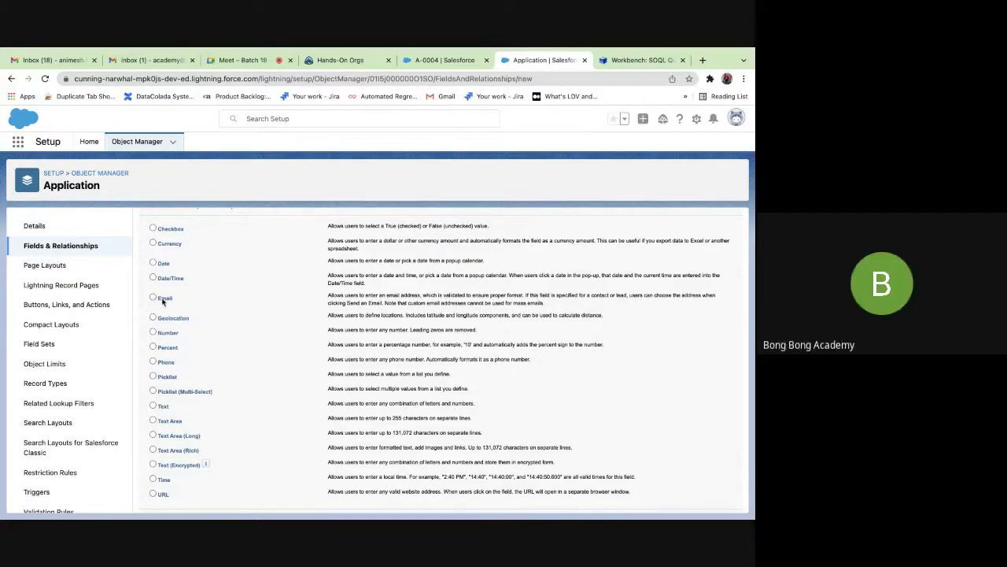
{"action": "scroll", "coordinate": [225, 315], "scroll_direction": "up", "scroll_amount": 1}
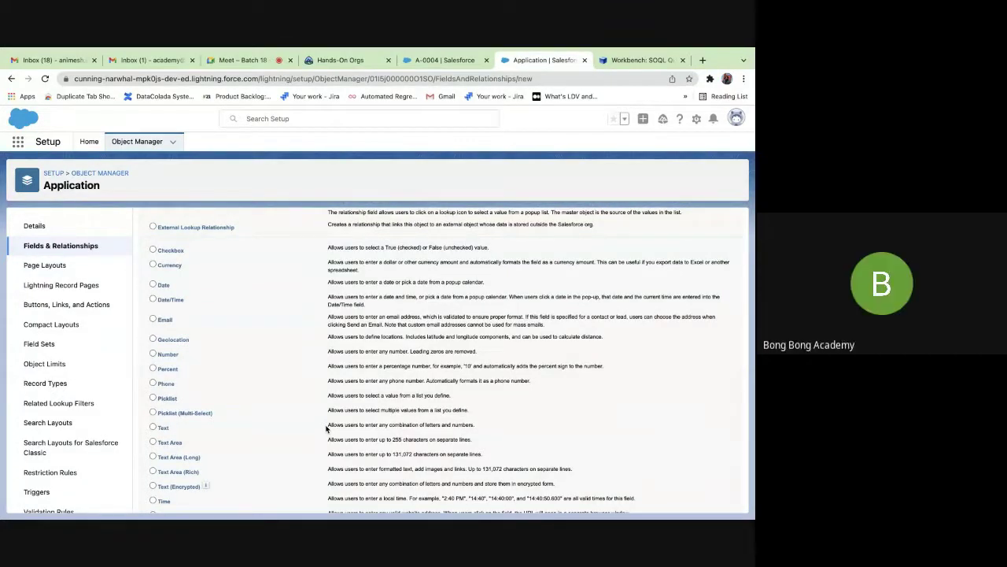
{"action": "left_click", "coordinate": [153, 428]}
{"action": "scroll", "coordinate": [445, 437], "scroll_direction": "down", "scroll_amount": 2}
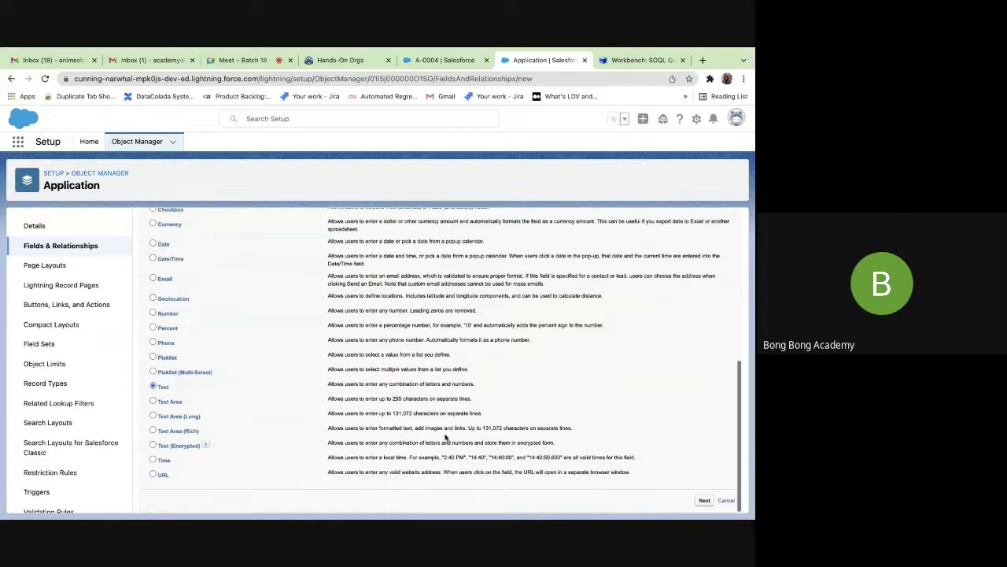
{"action": "left_click", "coordinate": [704, 500]}
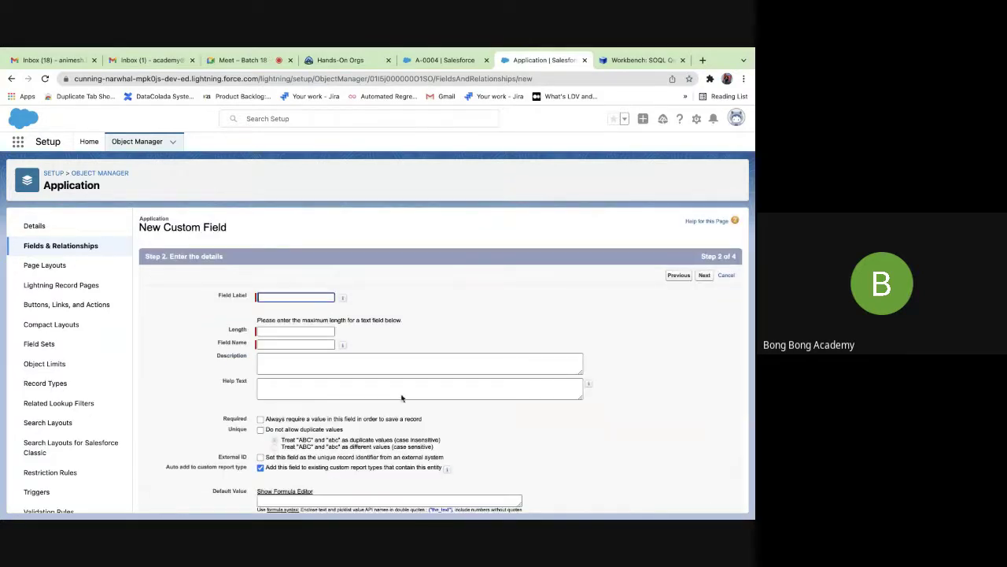
Label the field Info with length 255, keep default security and layouts, and save.
{"action": "left_click", "coordinate": [265, 294]}
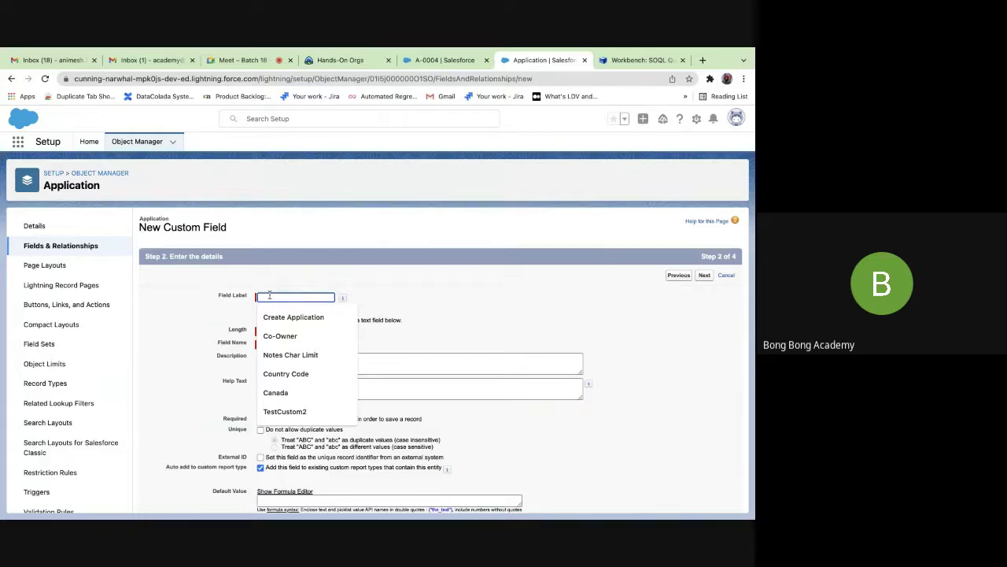
{"action": "type", "text": "Info"}
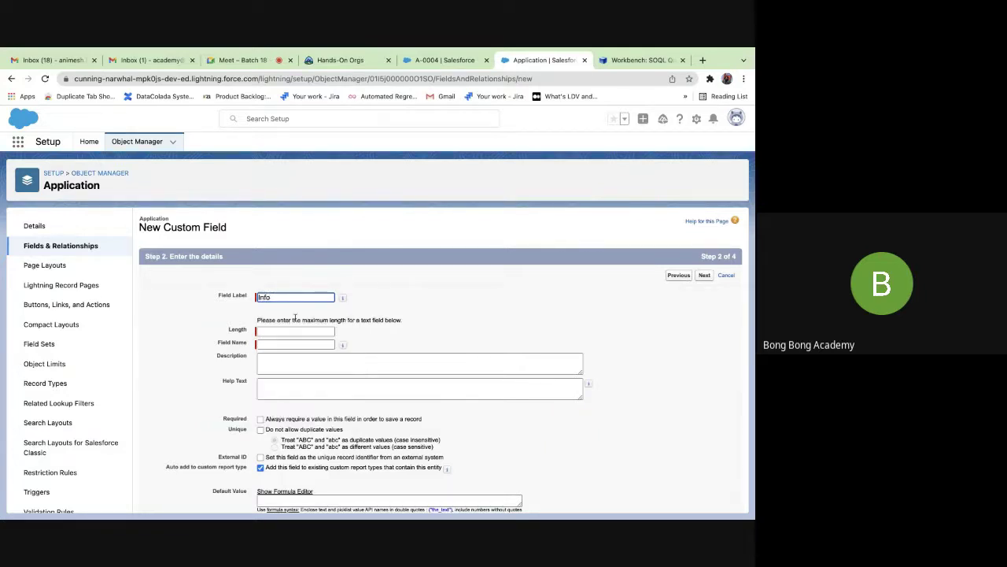
{"action": "left_click", "coordinate": [294, 331]}
{"action": "type", "text": "255"}
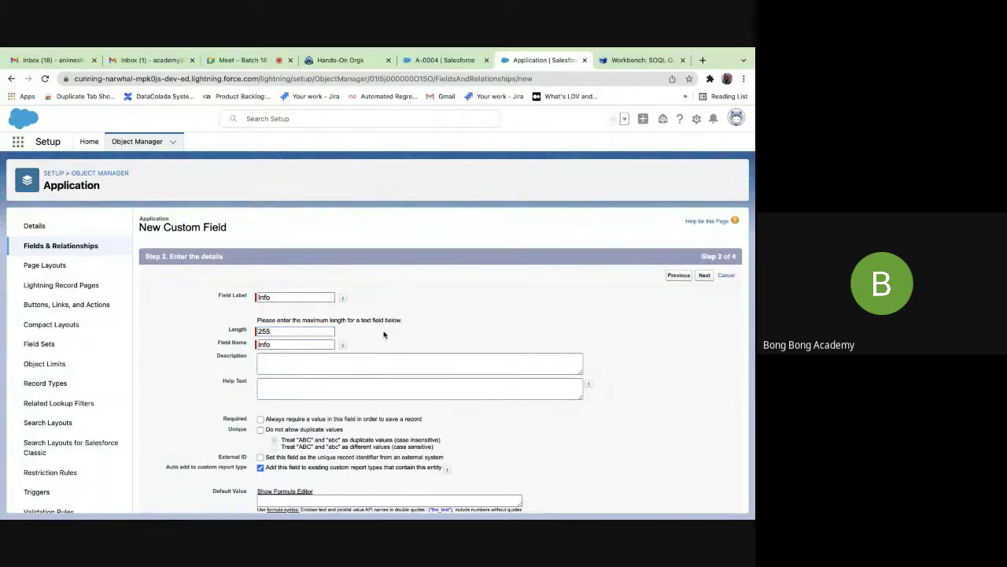
{"action": "scroll", "coordinate": [450, 380], "scroll_direction": "down", "scroll_amount": 1}
{"action": "scroll", "coordinate": [450, 379], "scroll_direction": "down", "scroll_amount": 3}
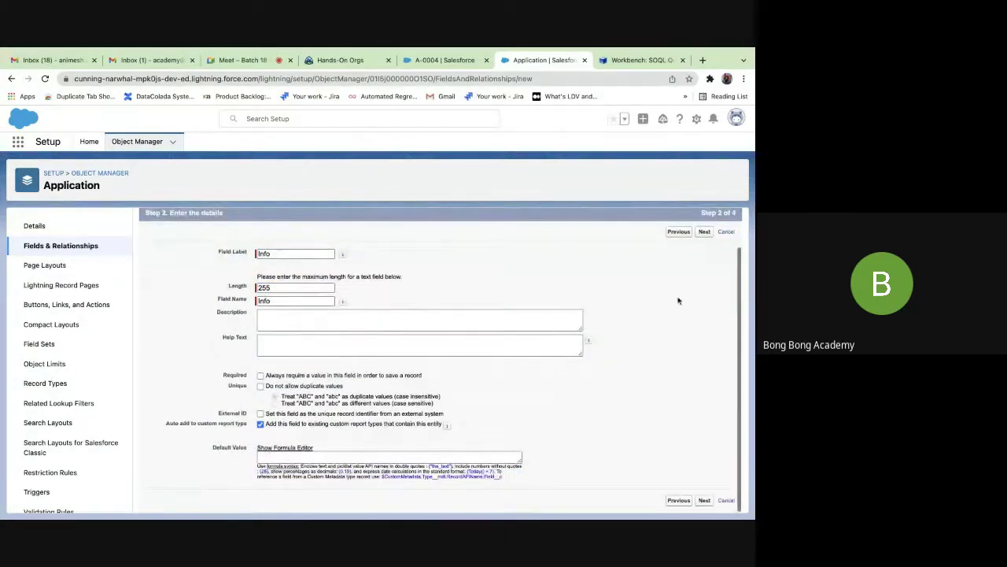
{"action": "left_click", "coordinate": [705, 232]}
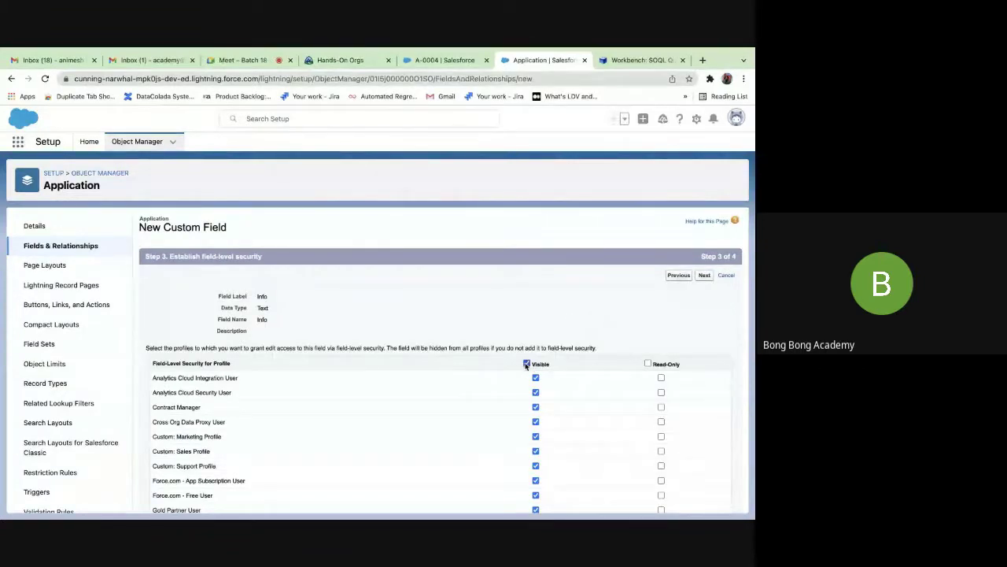
{"action": "left_click", "coordinate": [704, 274]}
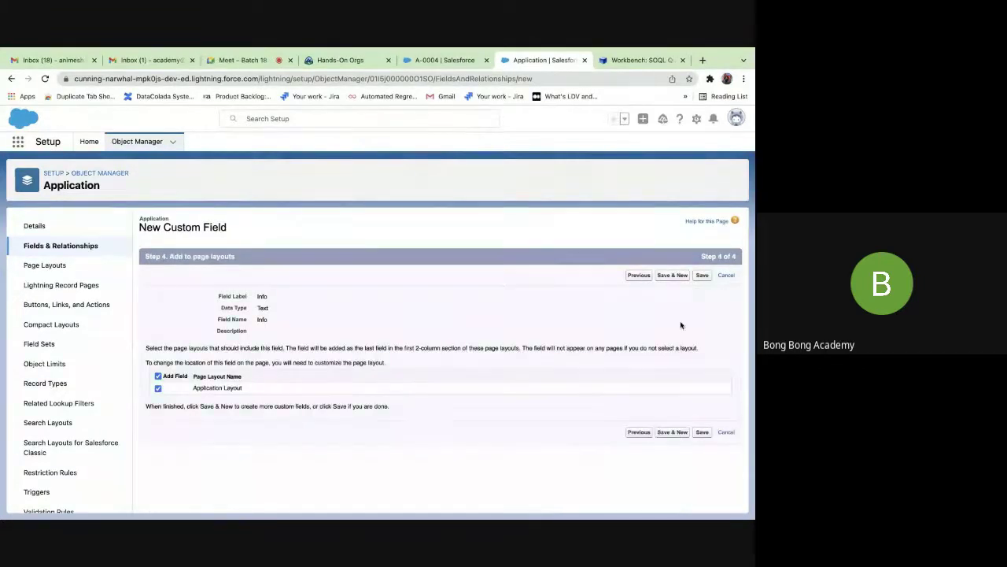
{"action": "left_click", "coordinate": [702, 276]}
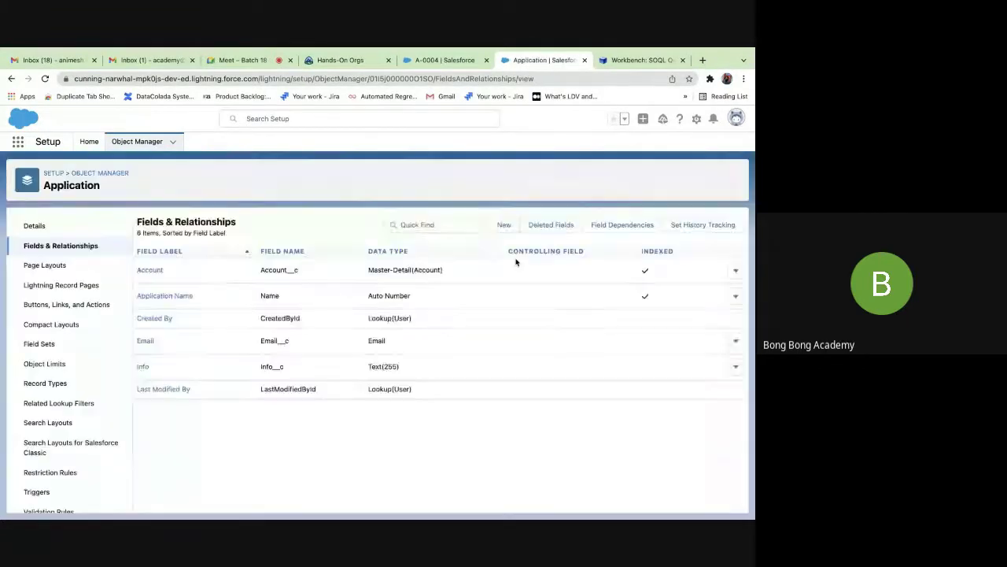
Reload the A-0004 record page and open a New Application form.
{"action": "left_click", "coordinate": [432, 61]}
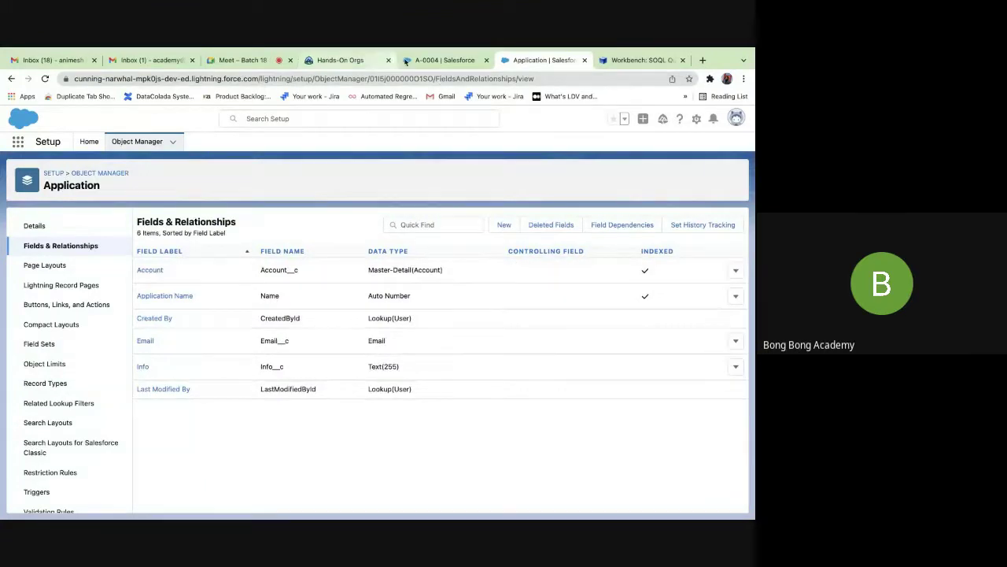
{"action": "left_click", "coordinate": [45, 78]}
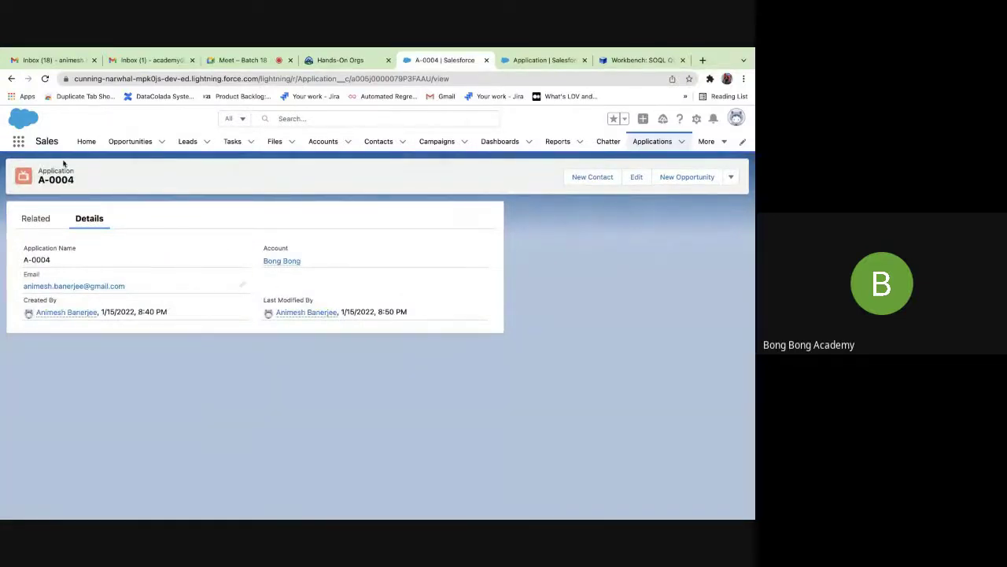
{"action": "left_click", "coordinate": [45, 78]}
{"action": "left_click", "coordinate": [685, 143]}
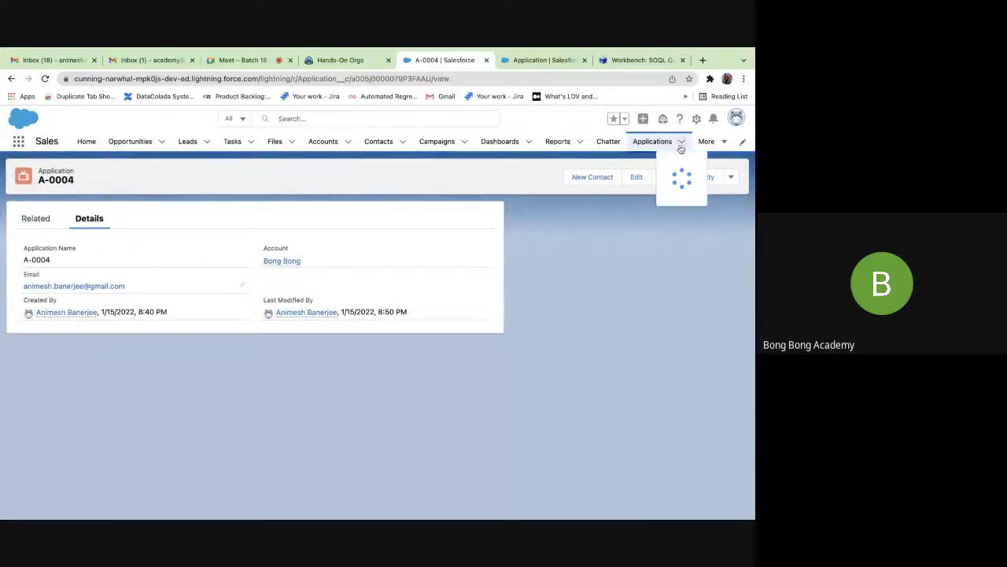
{"action": "left_click", "coordinate": [669, 162]}
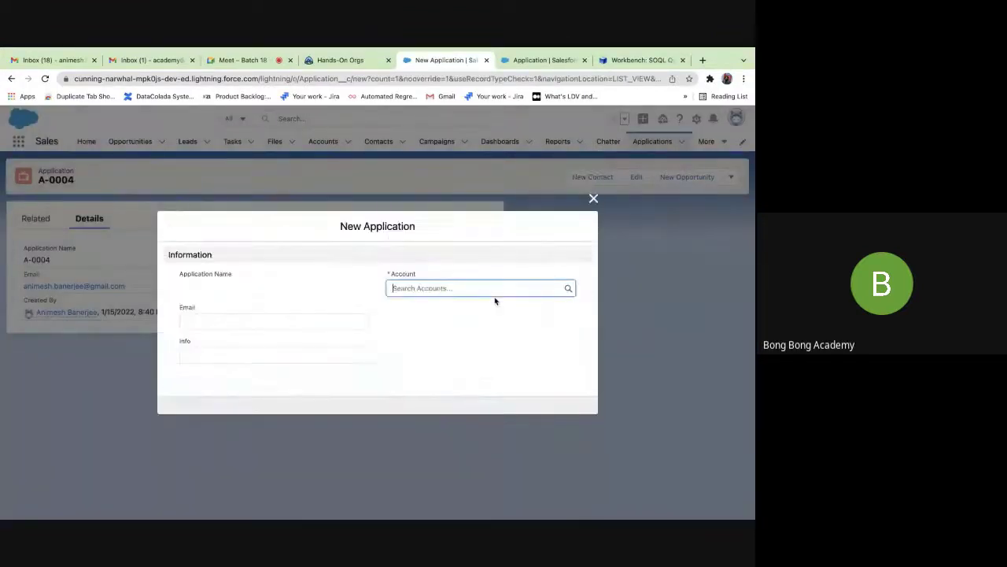
Enter Info 22.5, an email address and account GenePoint, save as A-0005, then return to fields.
{"action": "left_click", "coordinate": [292, 355]}
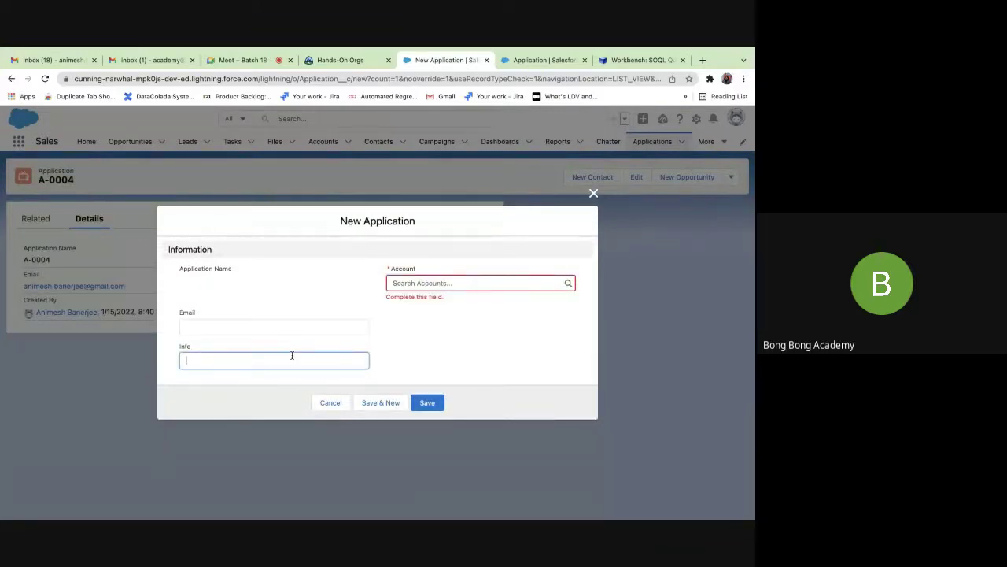
{"action": "type", "text": "22.5"}
{"action": "left_click", "coordinate": [284, 326]}
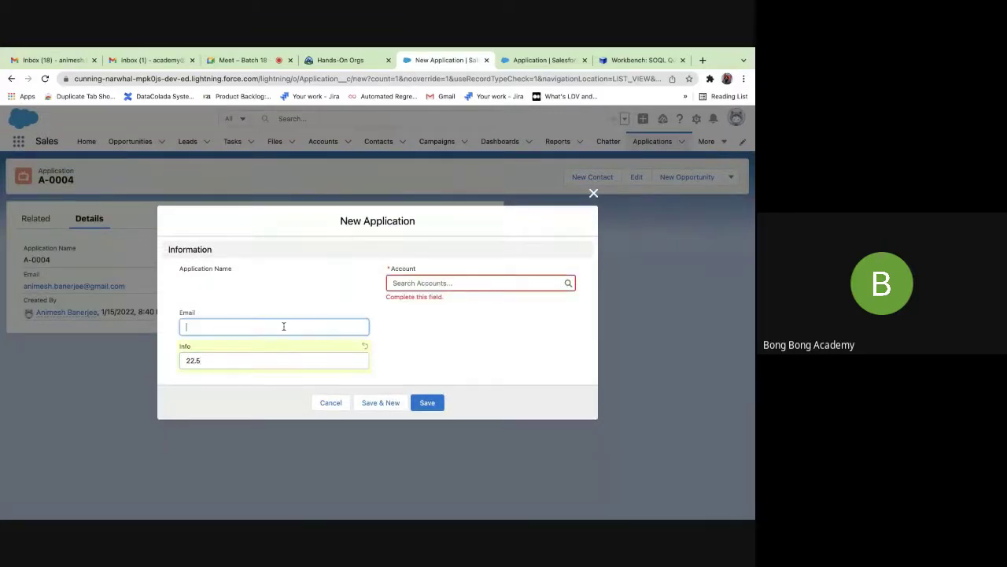
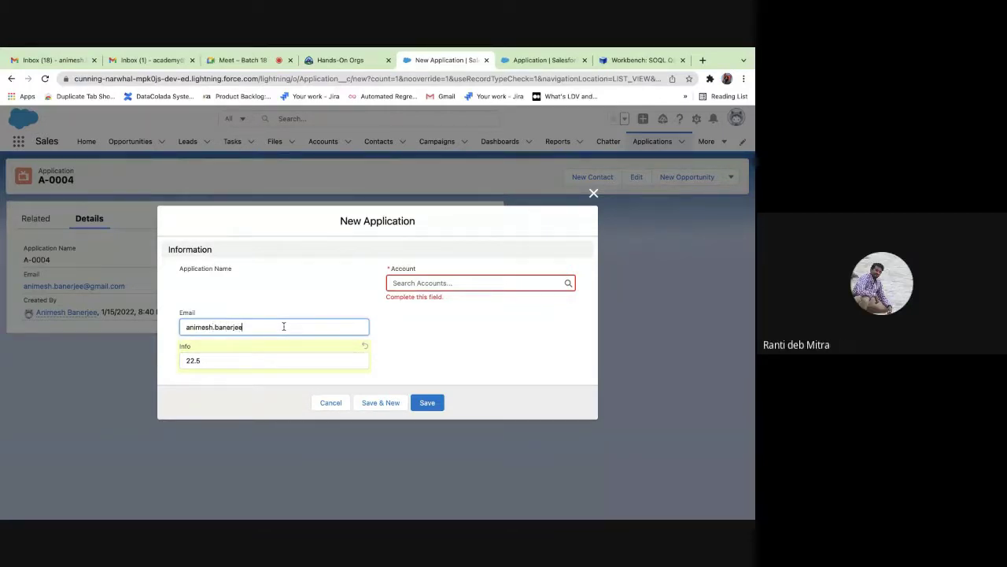
{"action": "left_click", "coordinate": [438, 279]}
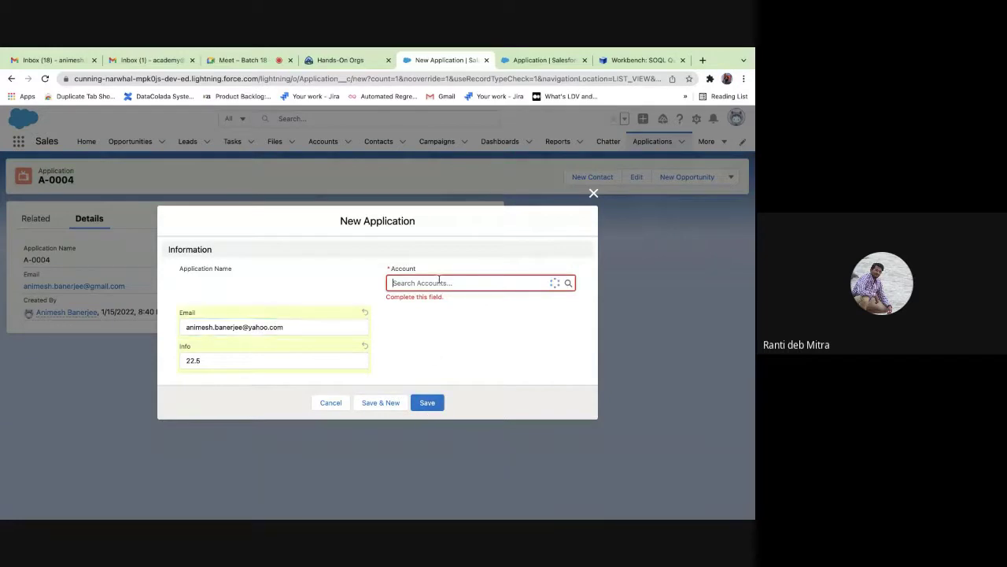
{"action": "left_click", "coordinate": [435, 336]}
{"action": "left_click", "coordinate": [427, 402]}
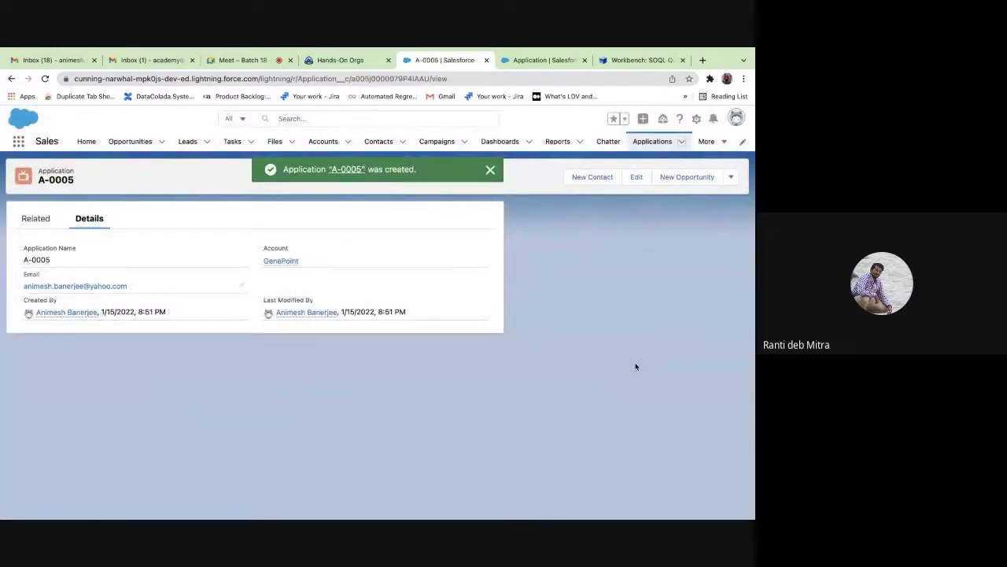
{"action": "left_click", "coordinate": [45, 79]}
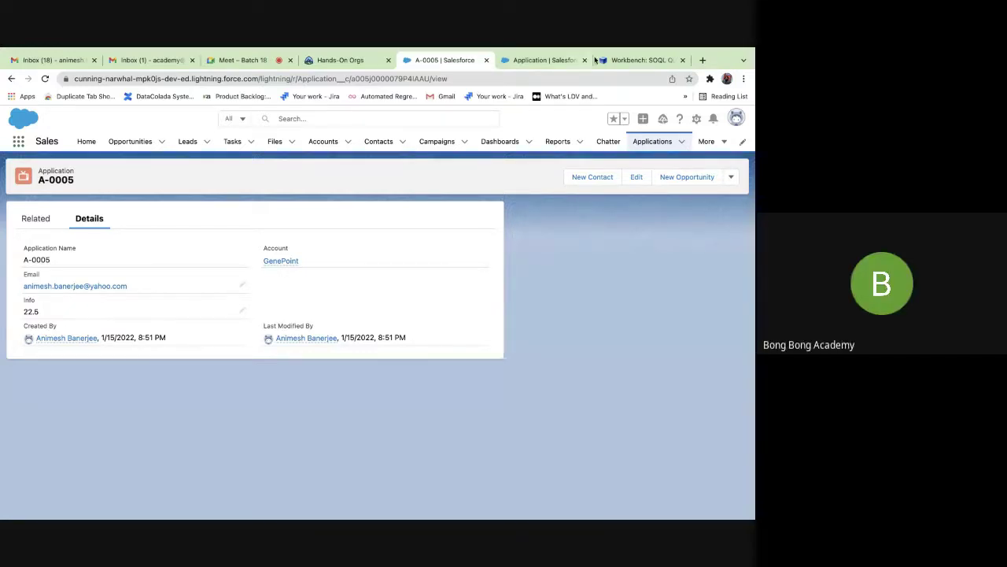
{"action": "left_click", "coordinate": [547, 60]}
Start a new Application custom field of the Number data type.
{"action": "left_click", "coordinate": [505, 224]}
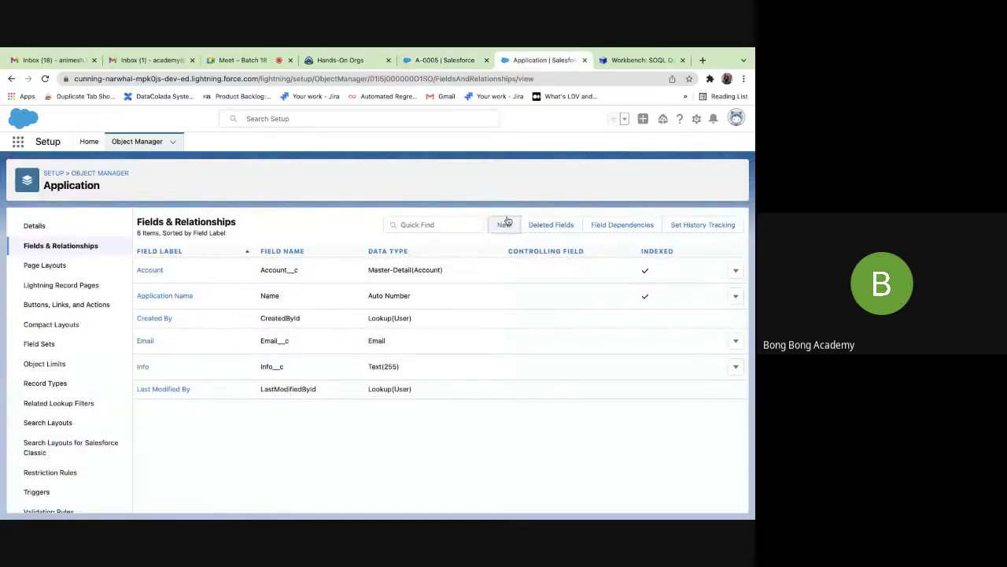
{"action": "scroll", "coordinate": [265, 344], "scroll_direction": "down", "scroll_amount": 5}
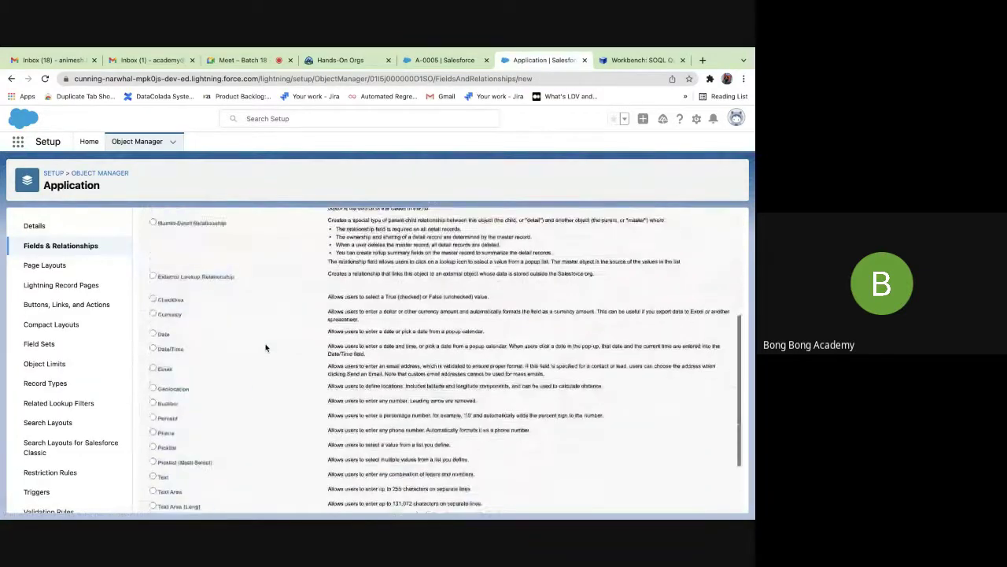
{"action": "left_click", "coordinate": [162, 387]}
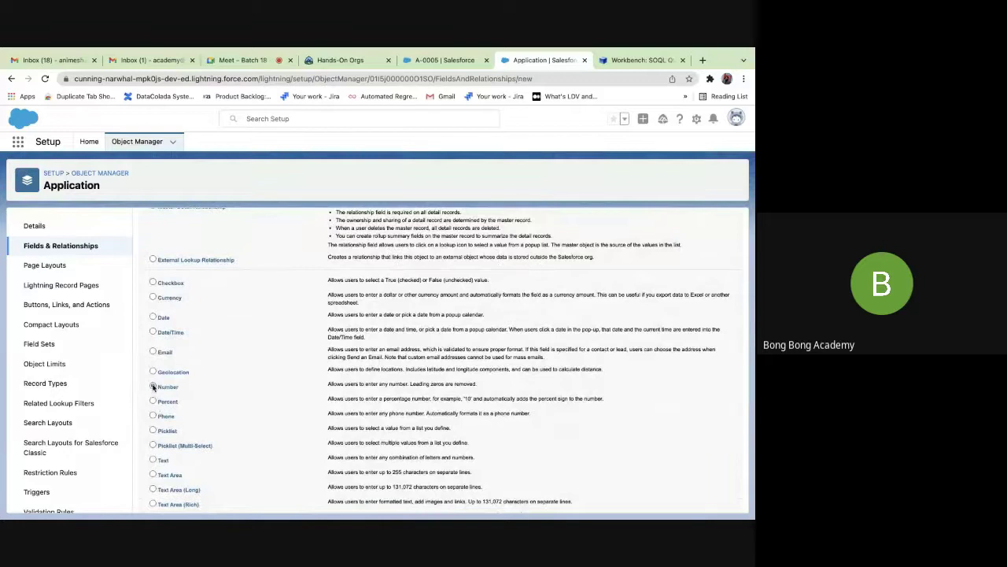
{"action": "scroll", "coordinate": [254, 411], "scroll_direction": "down", "scroll_amount": 2}
{"action": "left_click", "coordinate": [704, 501]}
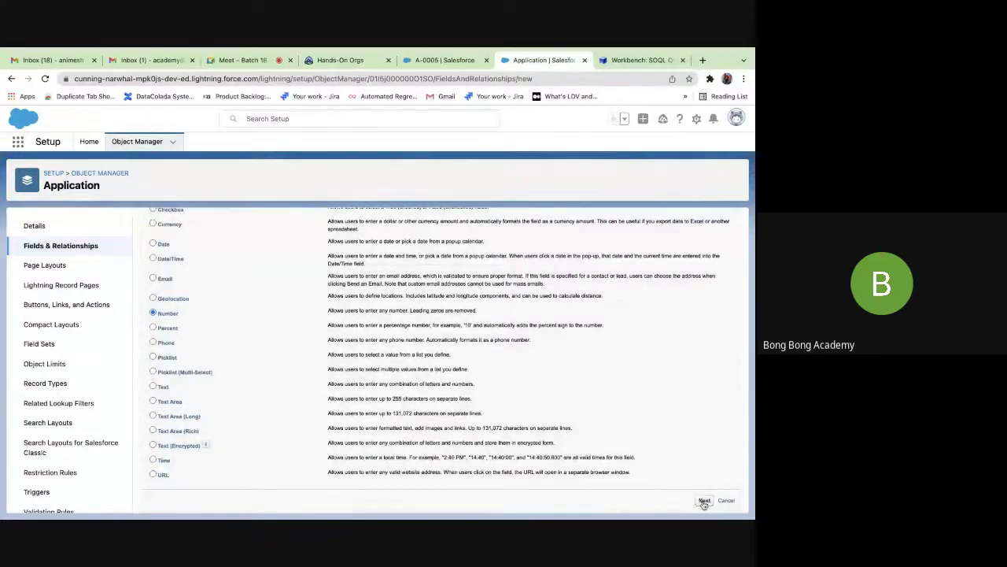
Label it Amount with length 16 and 2 decimal places, advancing to the page layouts step.
{"action": "left_click", "coordinate": [267, 296]}
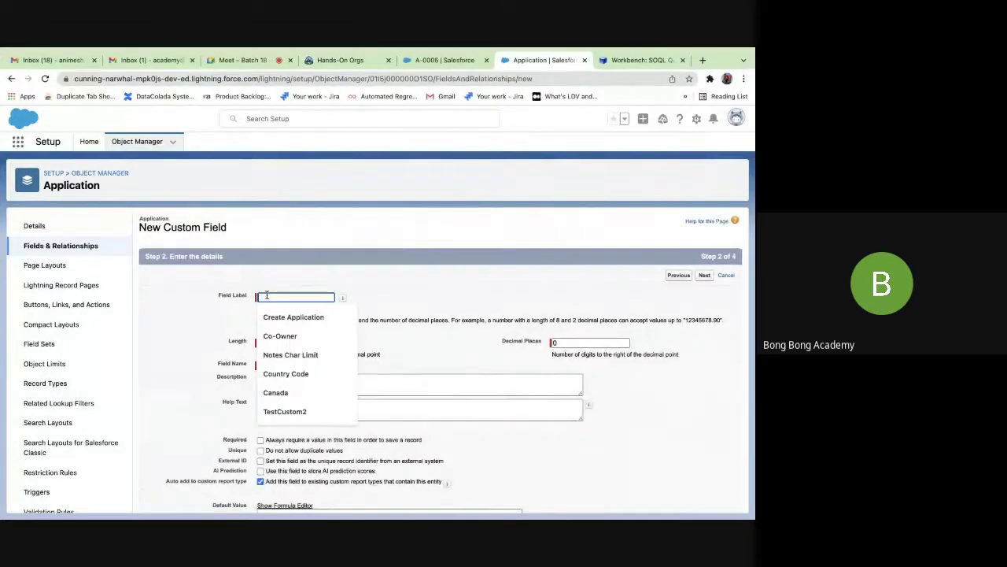
{"action": "type", "text": "Amount"}
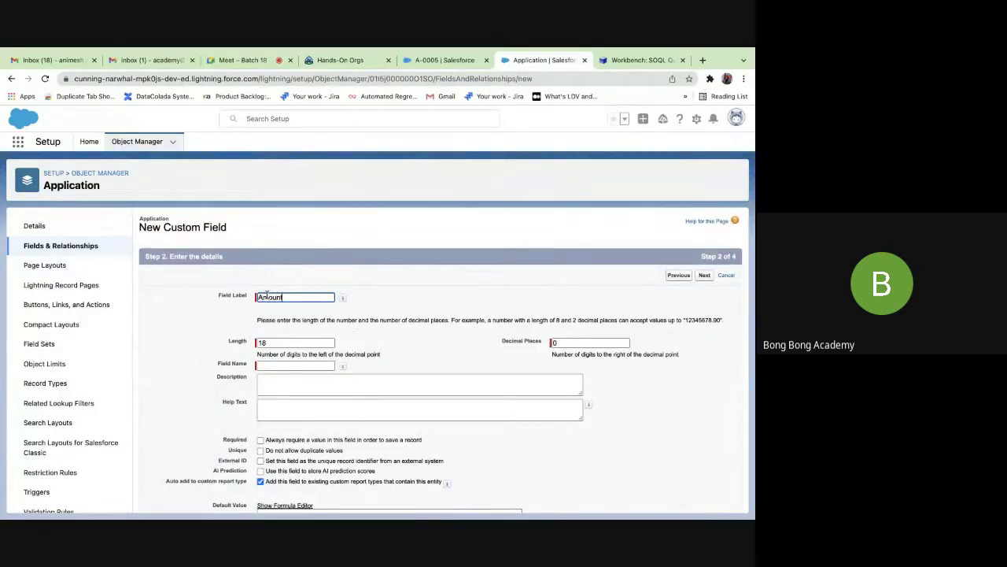
{"action": "key", "text": "Tab"}
{"action": "left_click", "coordinate": [265, 343]}
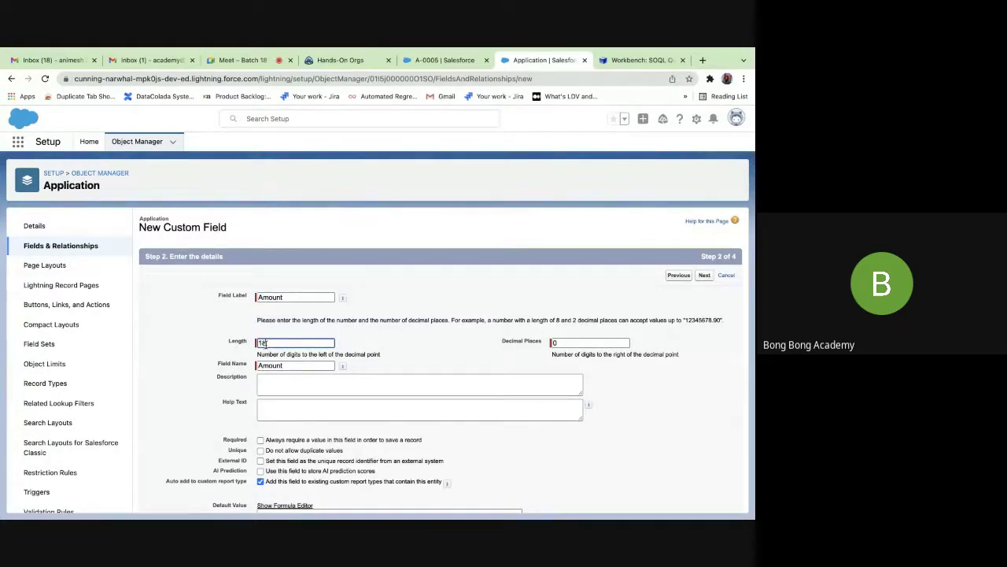
{"action": "left_click", "coordinate": [562, 342]}
{"action": "type", "text": "2"}
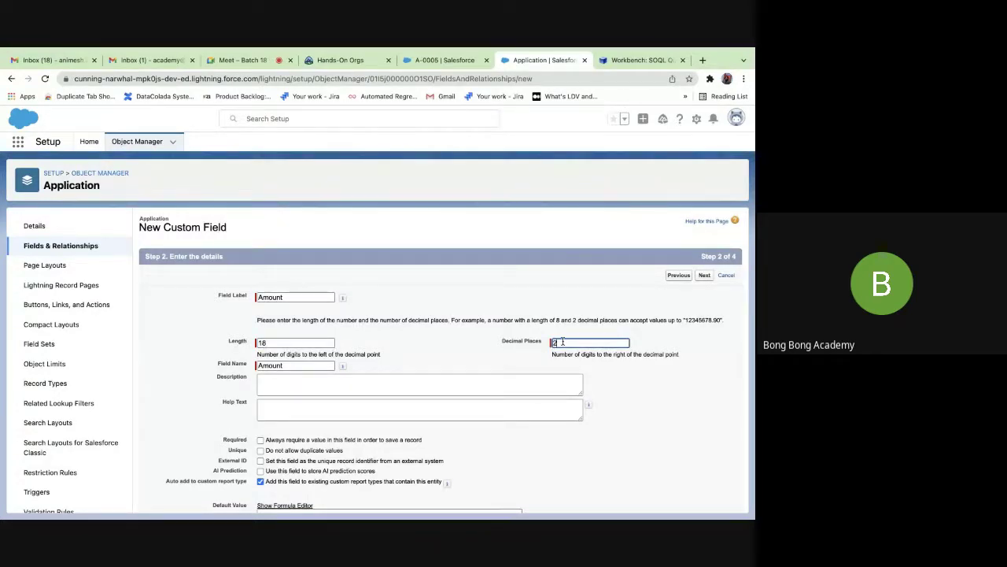
{"action": "left_click", "coordinate": [296, 344]}
{"action": "key", "text": "BackSpace"}
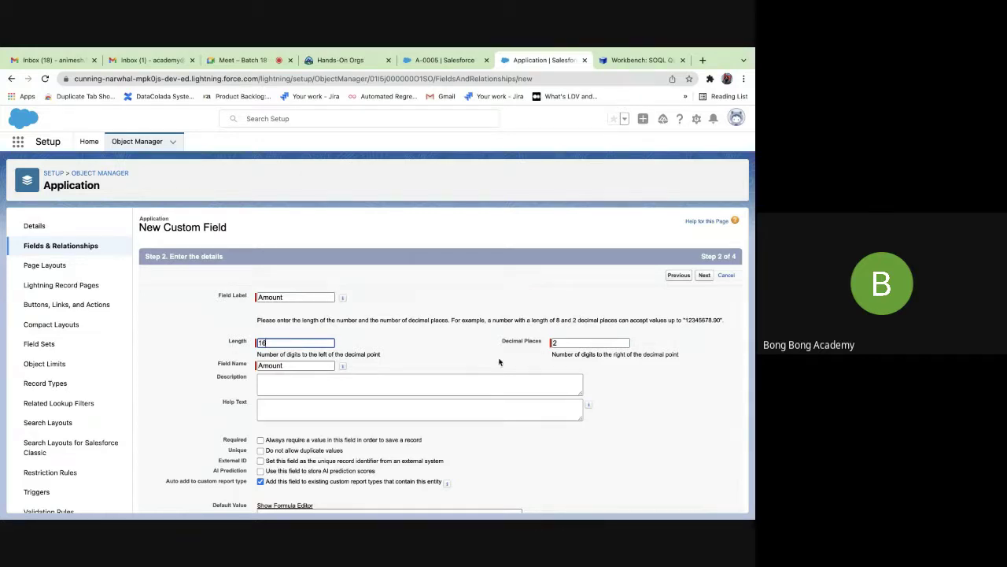
{"action": "scroll", "coordinate": [499, 362], "scroll_direction": "down", "scroll_amount": 2}
{"action": "left_click", "coordinate": [704, 501]}
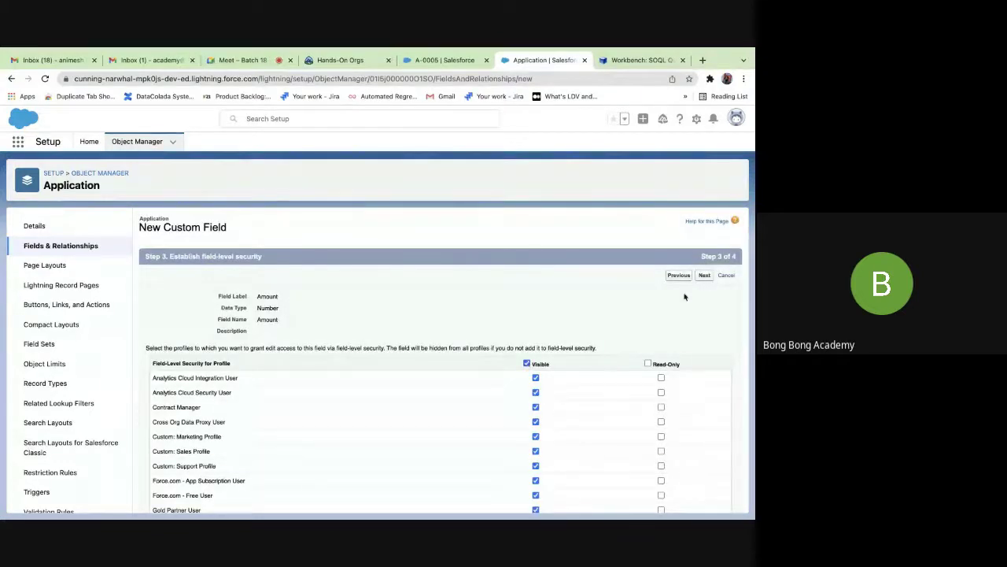
{"action": "left_click", "coordinate": [705, 274]}
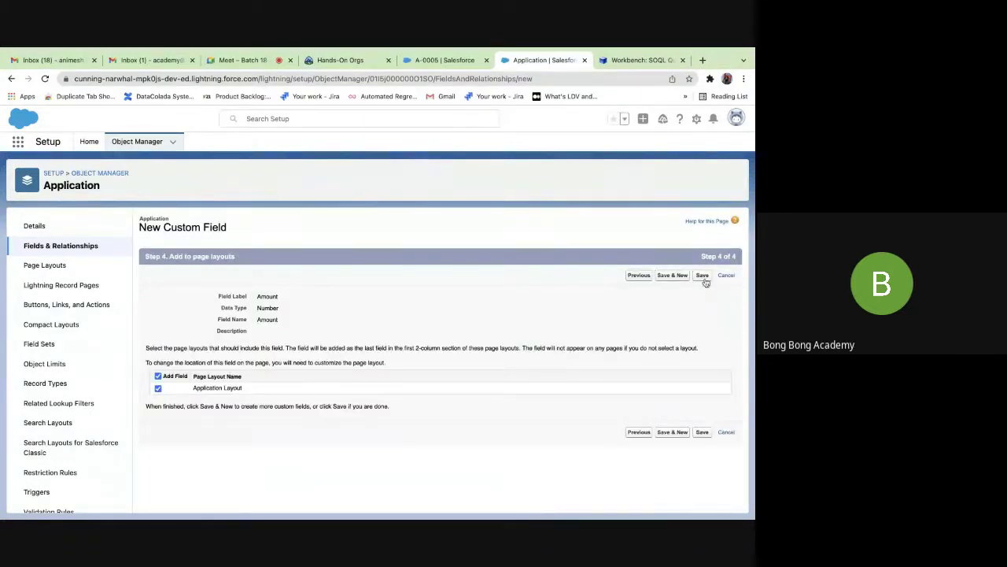
Save the Amount field as Number(16, 2), then reload the A-0005 record page.
{"action": "left_click", "coordinate": [703, 275]}
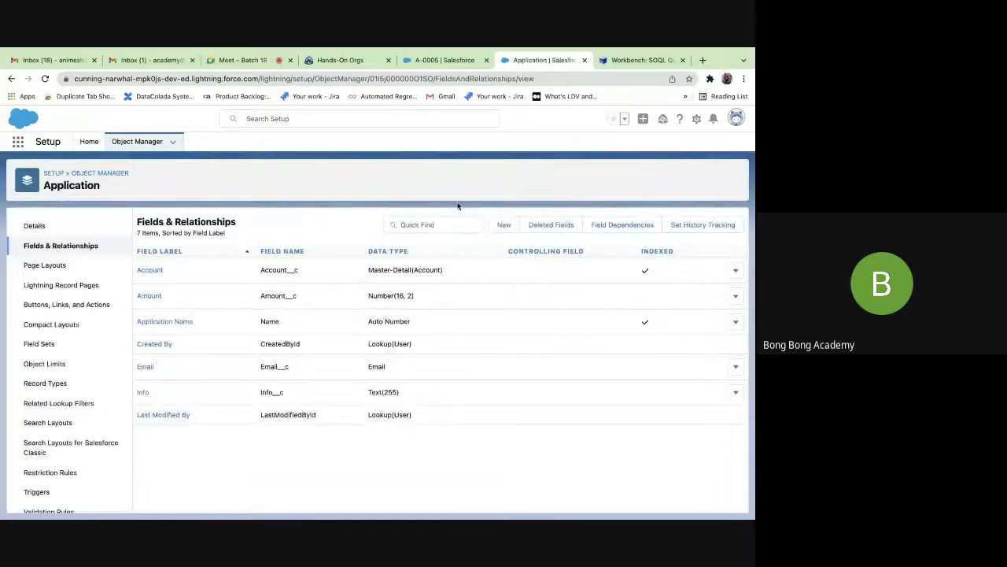
{"action": "left_click", "coordinate": [425, 60]}
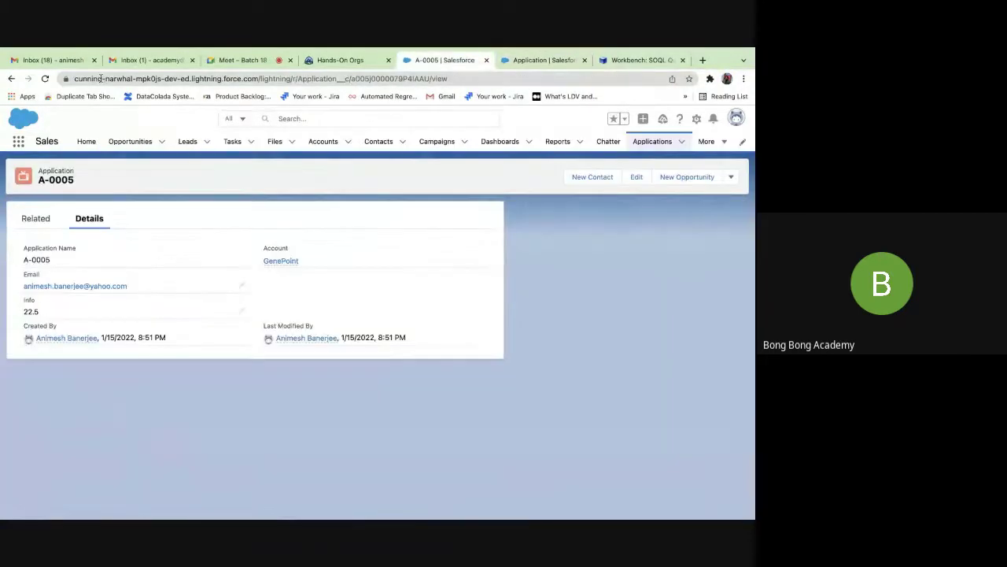
{"action": "left_click", "coordinate": [45, 79]}
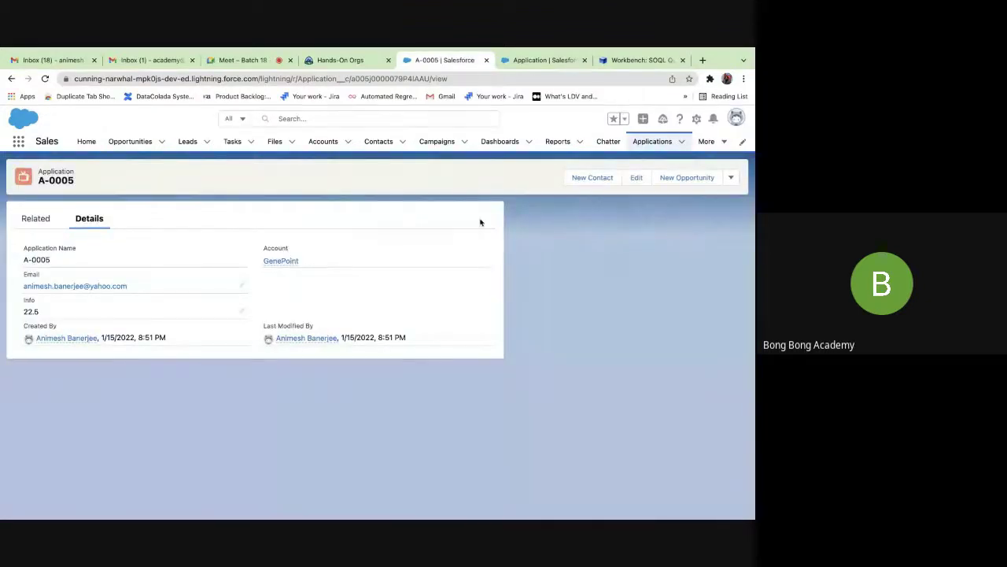
Open a New Application form and choose Pyramid Construction Inc. as its Account.
{"action": "left_click", "coordinate": [682, 141]}
{"action": "left_click", "coordinate": [676, 163]}
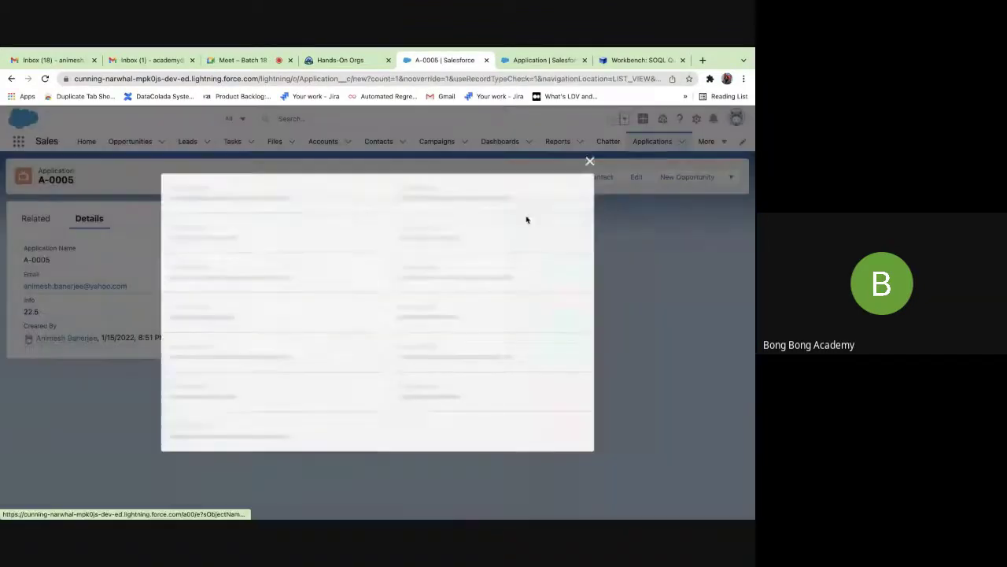
{"action": "left_click", "coordinate": [210, 368]}
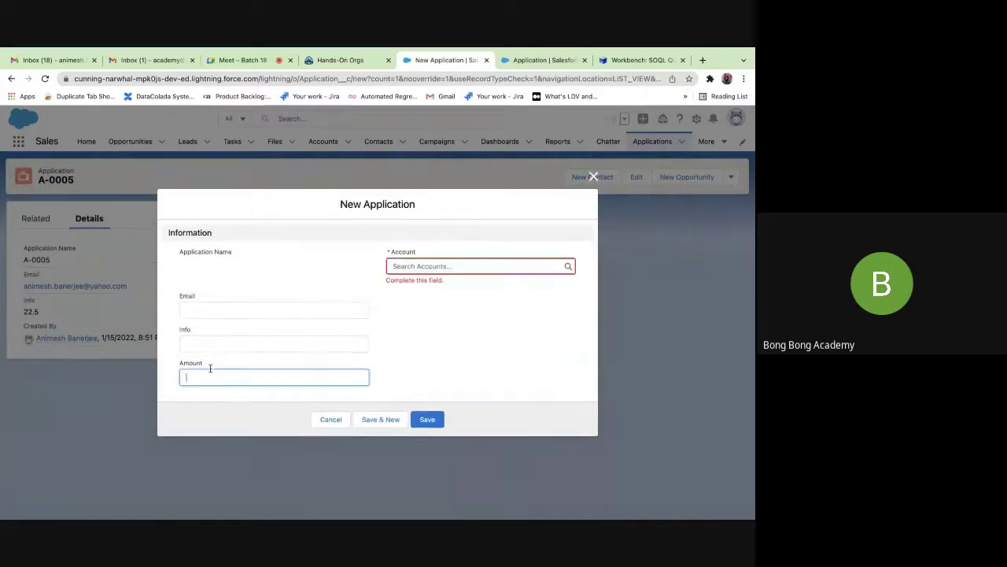
{"action": "left_click", "coordinate": [204, 310]}
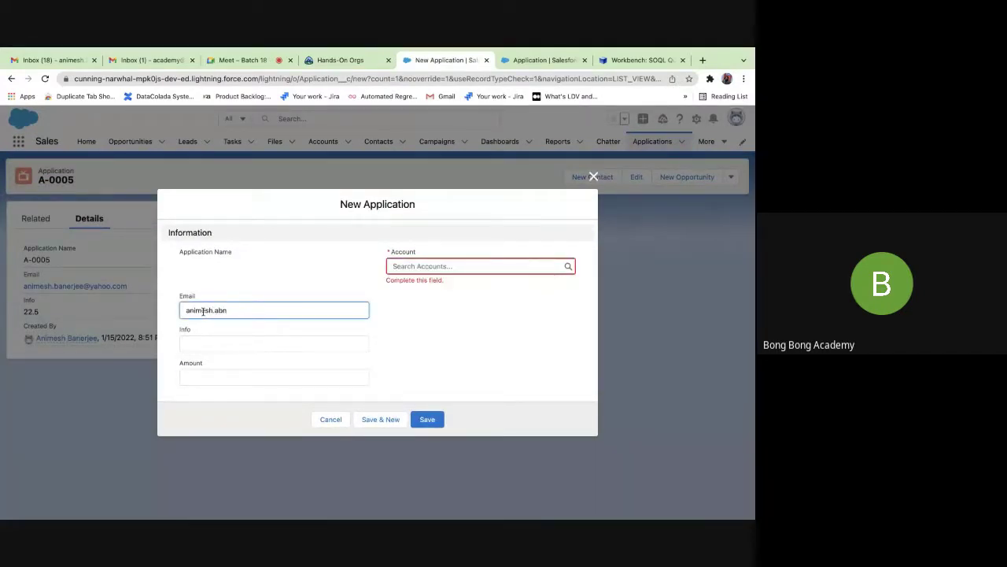
{"action": "left_click", "coordinate": [432, 266]}
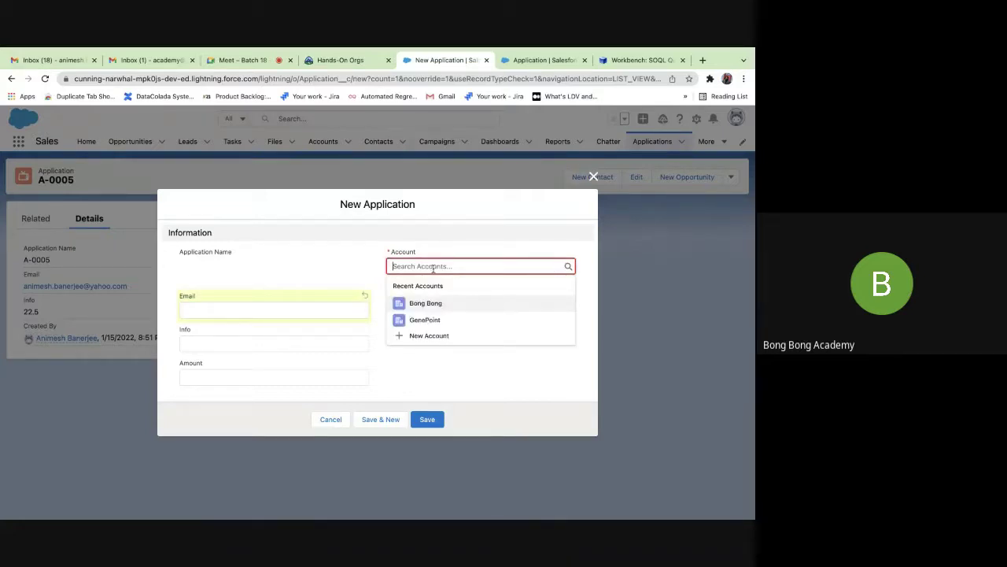
{"action": "type", "text": "py"}
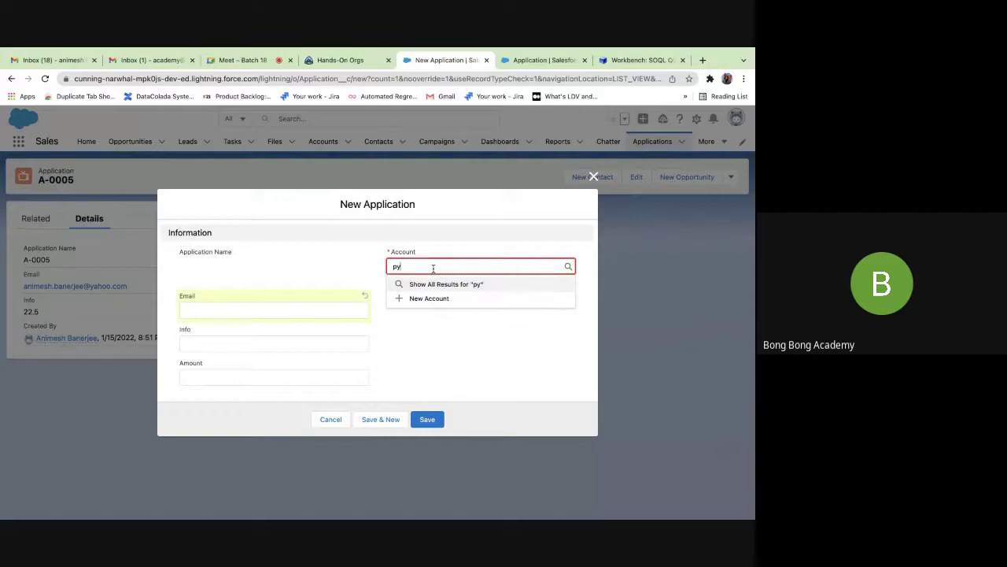
{"action": "type", "text": "ra"}
{"action": "left_click", "coordinate": [455, 300]}
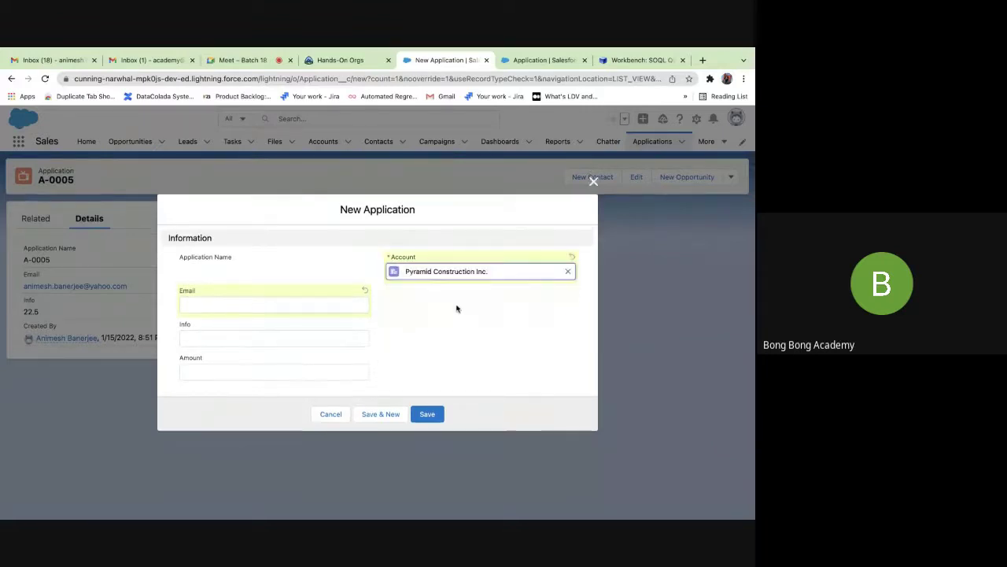
Enter 33.3 for both Info and Amount and save the record as A-0006.
{"action": "left_click", "coordinate": [214, 373]}
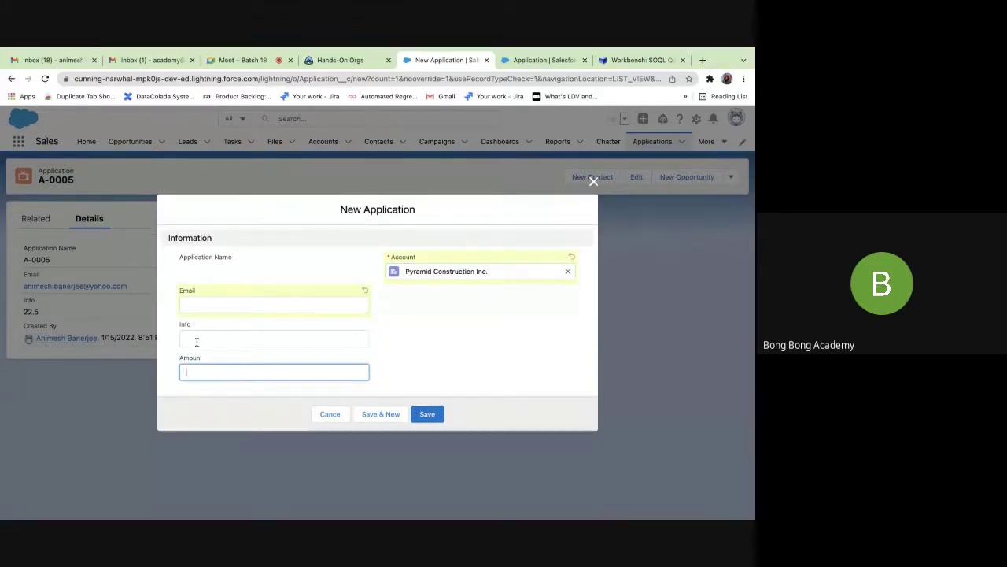
{"action": "left_click", "coordinate": [196, 338]}
{"action": "type", "text": "333"}
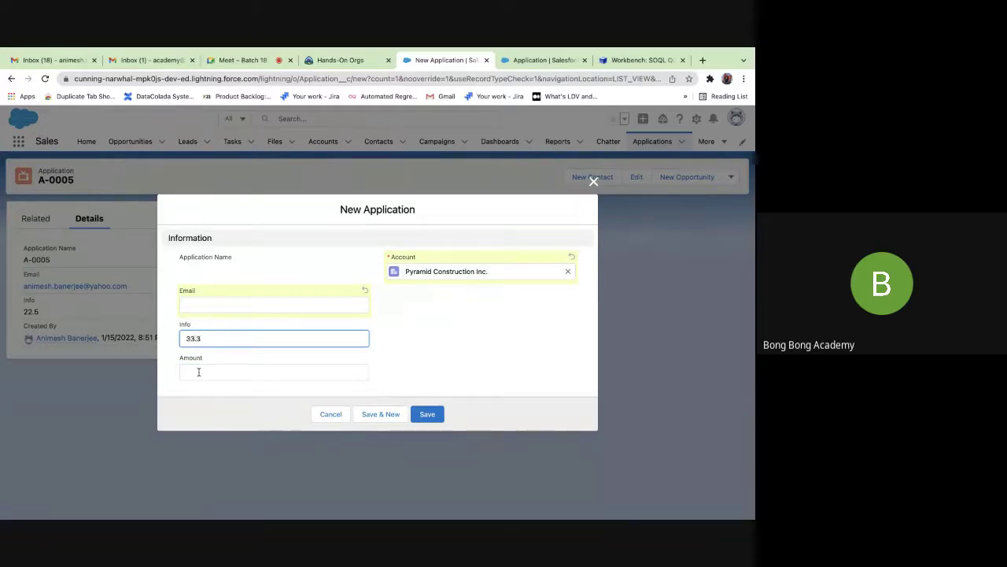
{"action": "left_click", "coordinate": [198, 371]}
{"action": "type", "text": "33.3"}
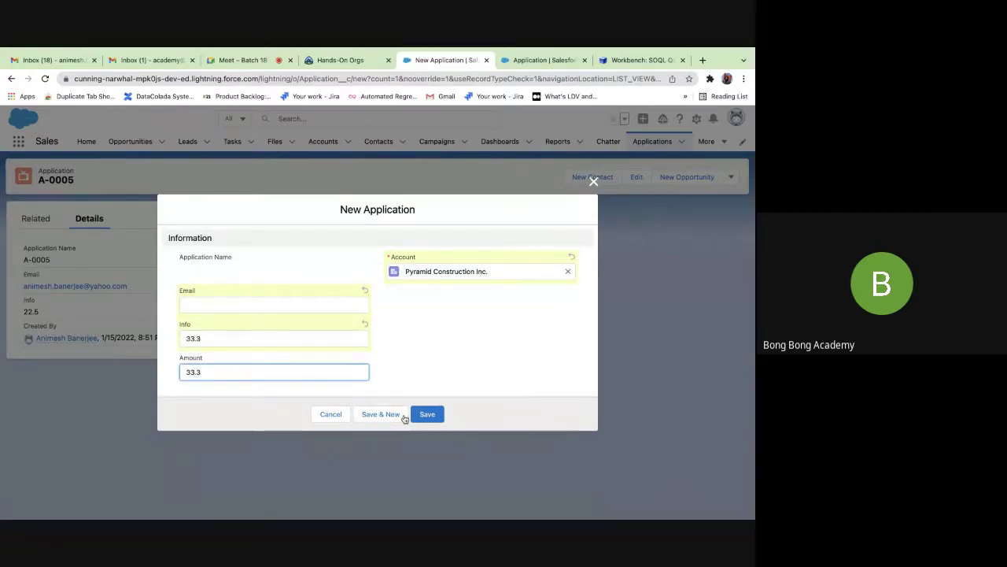
{"action": "left_click", "coordinate": [421, 414]}
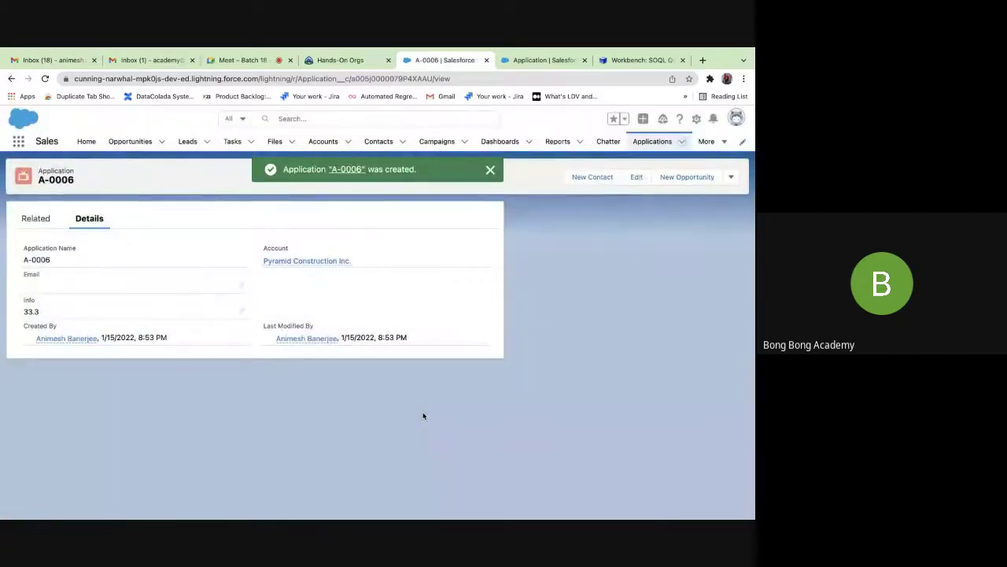
Reload the A-0006 record page twice until its Amount shows 33.30.
{"action": "left_click", "coordinate": [46, 79]}
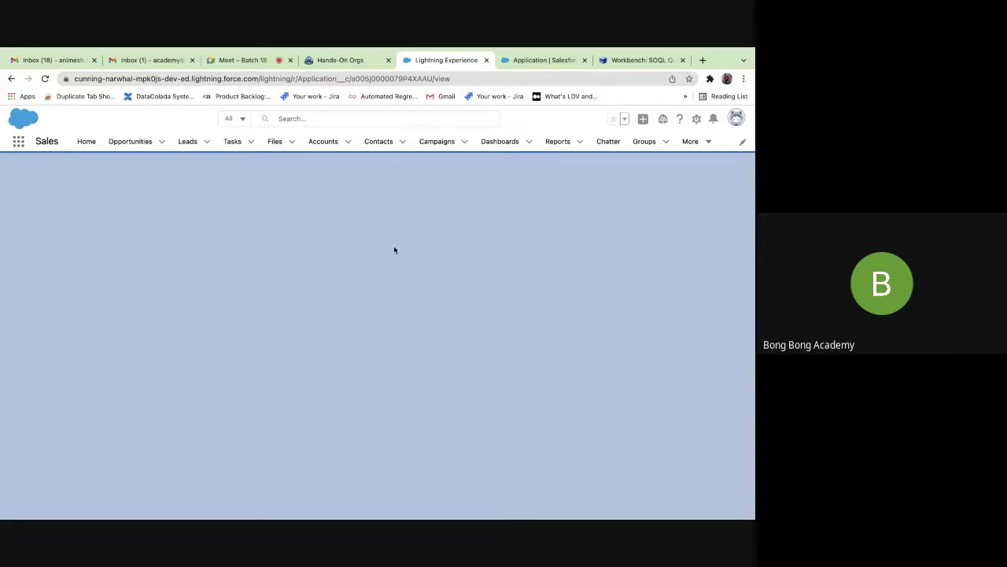
{"action": "left_click", "coordinate": [45, 79]}
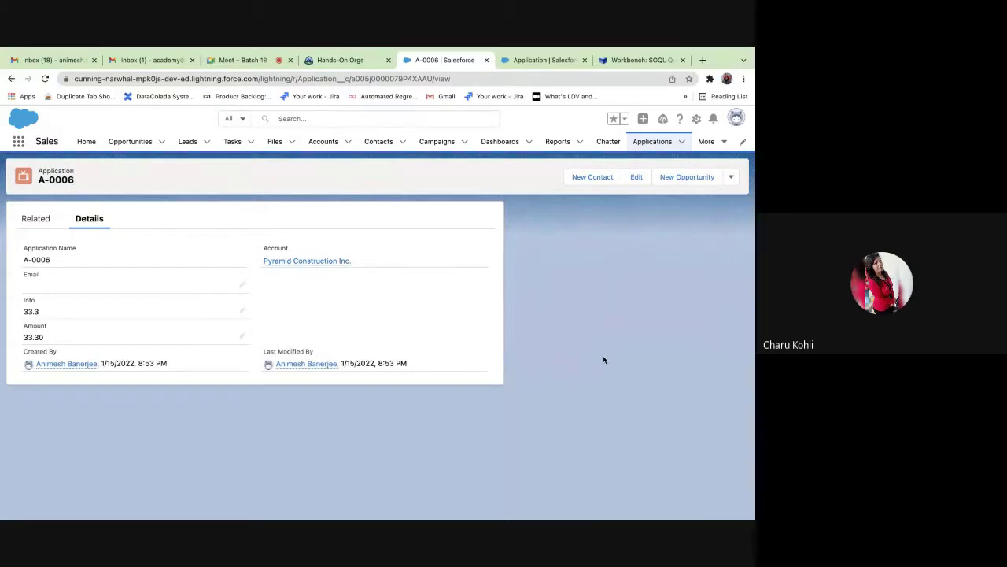
Inline-edit A-0006, changing Info to 33.3A without saving, and move to the Amount field.
{"action": "left_click", "coordinate": [242, 313]}
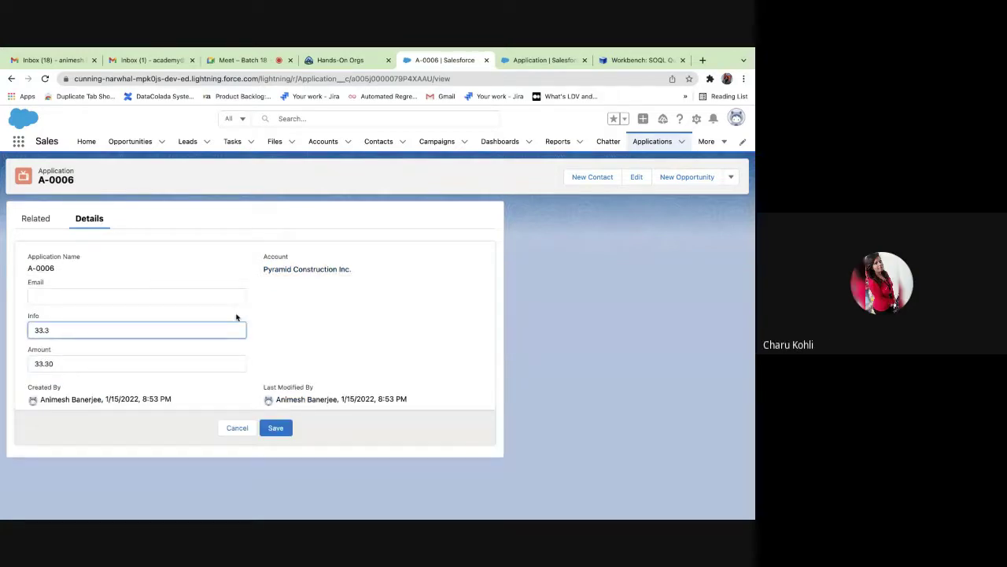
{"action": "left_click", "coordinate": [108, 363]}
{"action": "key", "text": "BackSpace"}
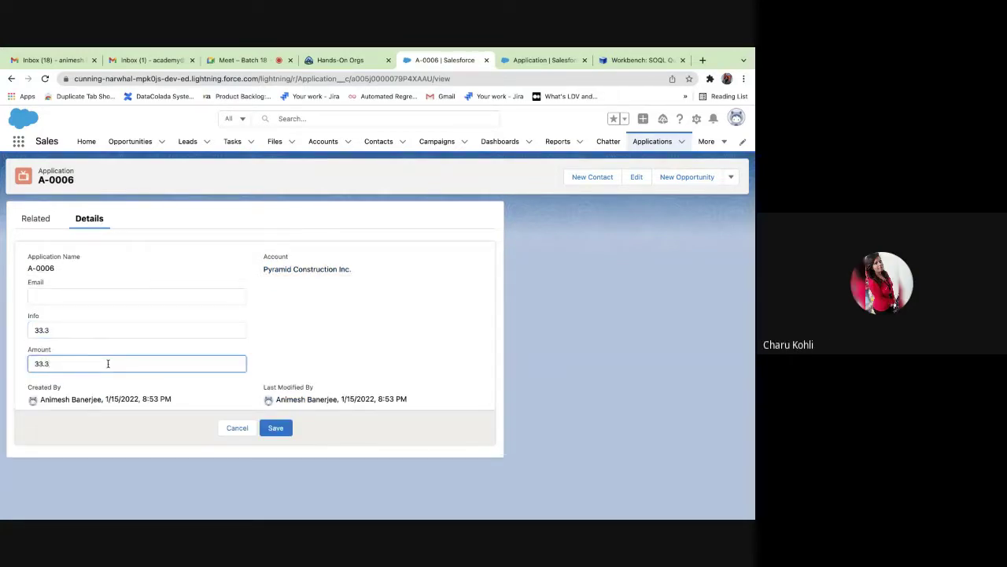
{"action": "left_click", "coordinate": [73, 329]}
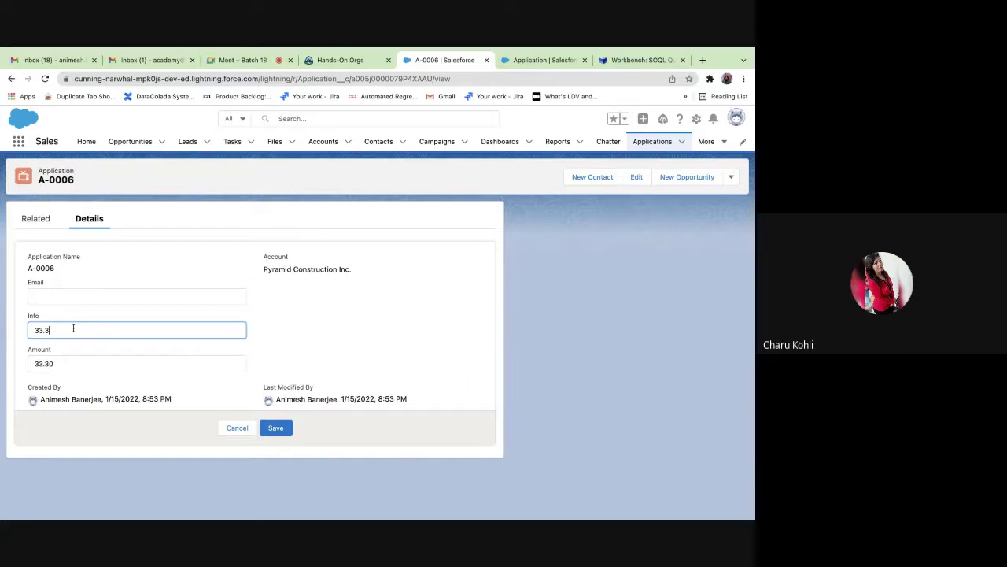
{"action": "type", "text": "4"}
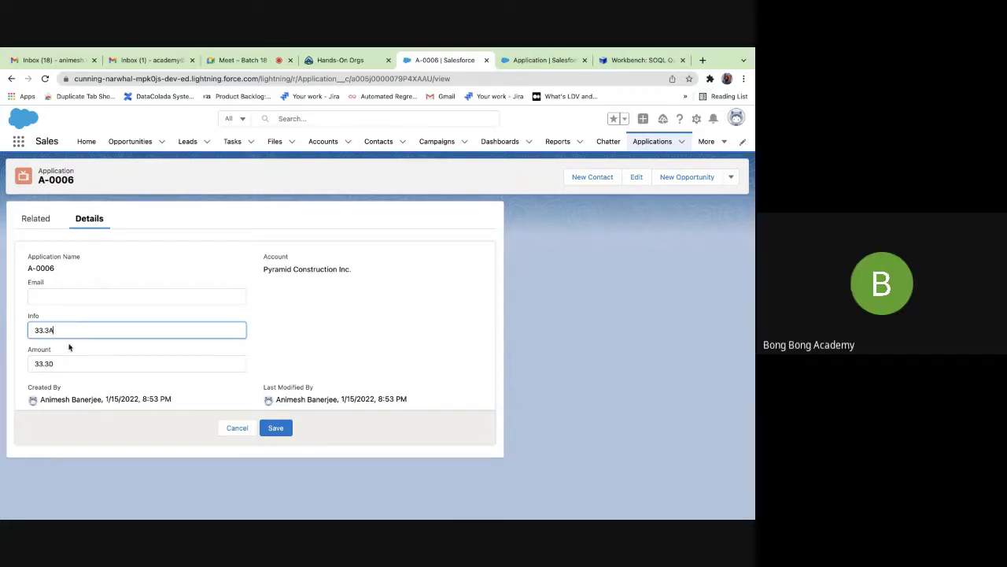
{"action": "left_click", "coordinate": [64, 365]}
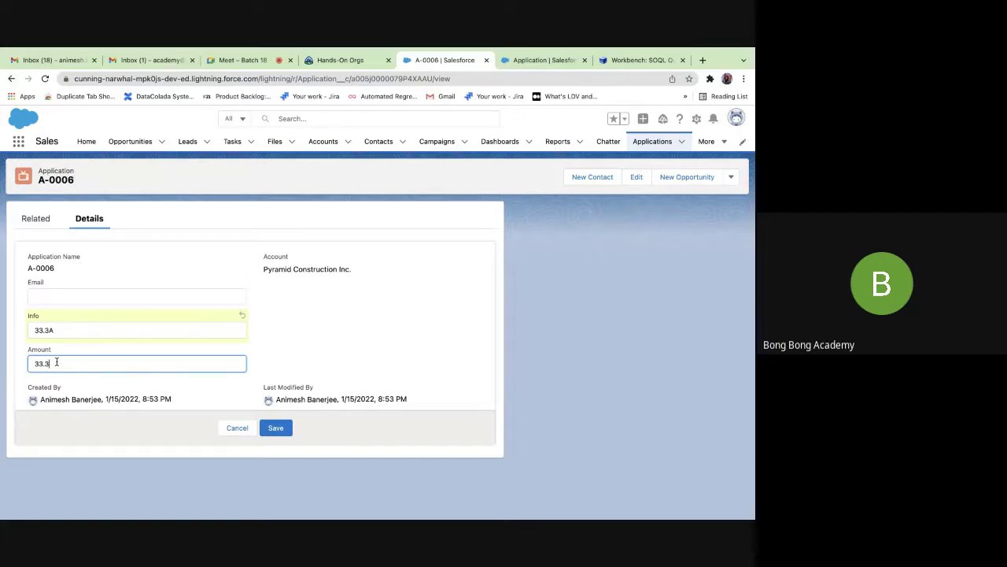
Start a new custom field on the Application object and choose the Text data type.
{"action": "mouse_move", "coordinate": [225, 49]}
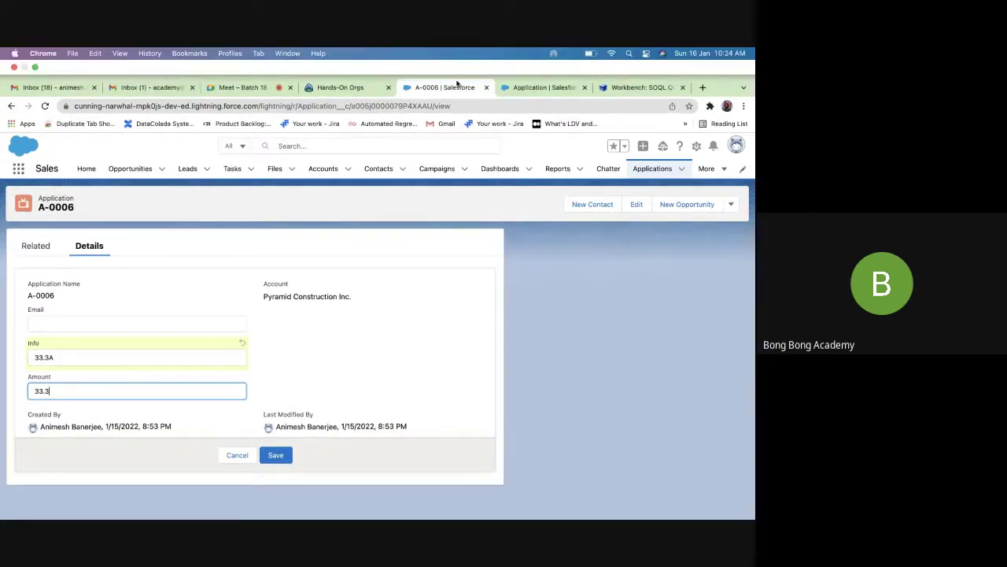
{"action": "left_click", "coordinate": [515, 89]}
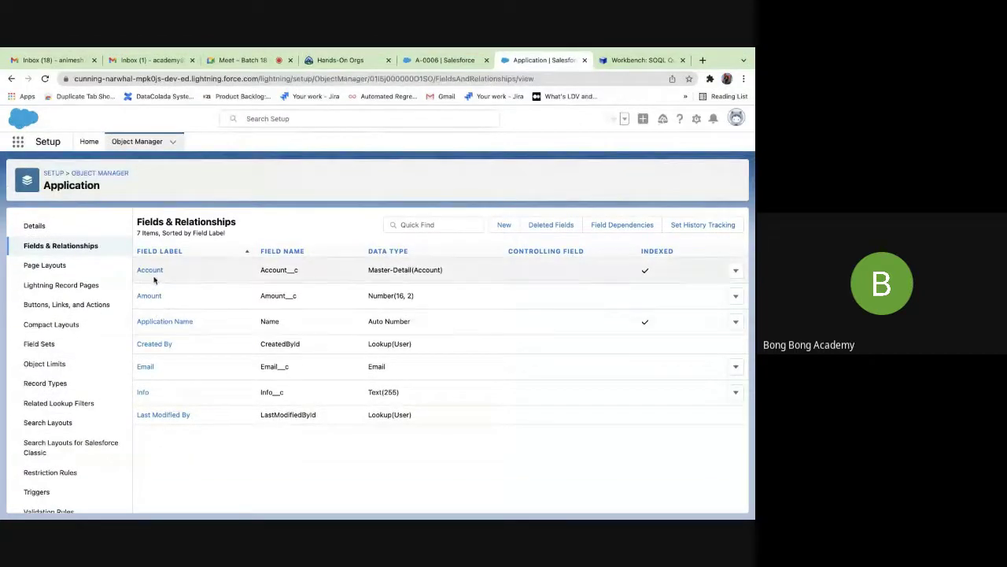
{"action": "left_click", "coordinate": [502, 226]}
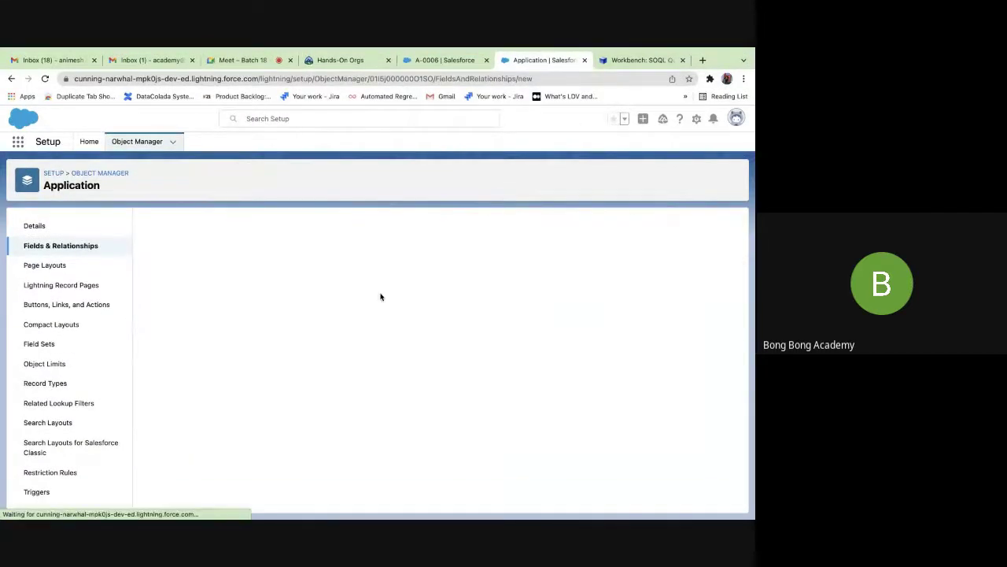
{"action": "scroll", "coordinate": [370, 335], "scroll_direction": "down", "scroll_amount": 5}
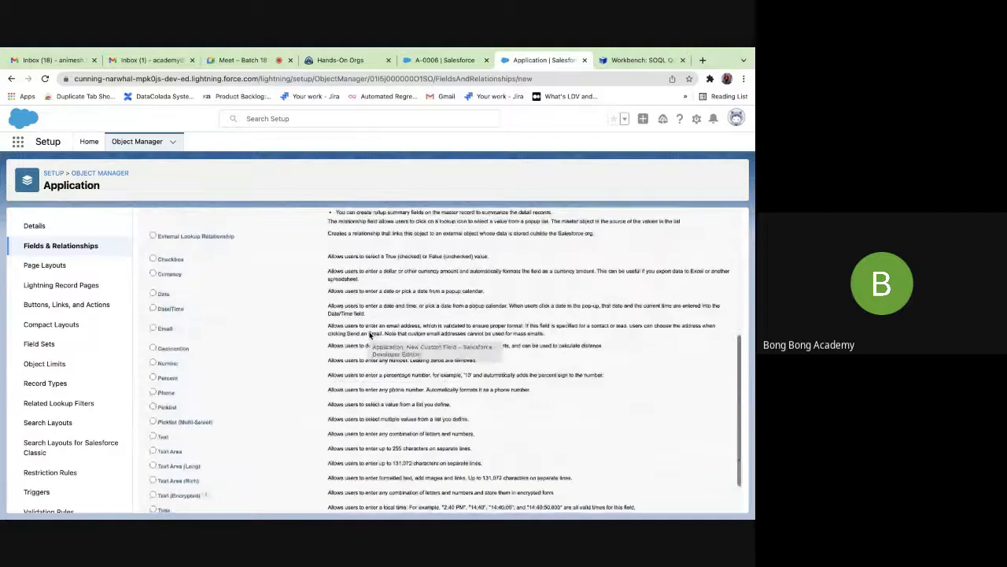
{"action": "scroll", "coordinate": [195, 276], "scroll_direction": "down", "scroll_amount": 1}
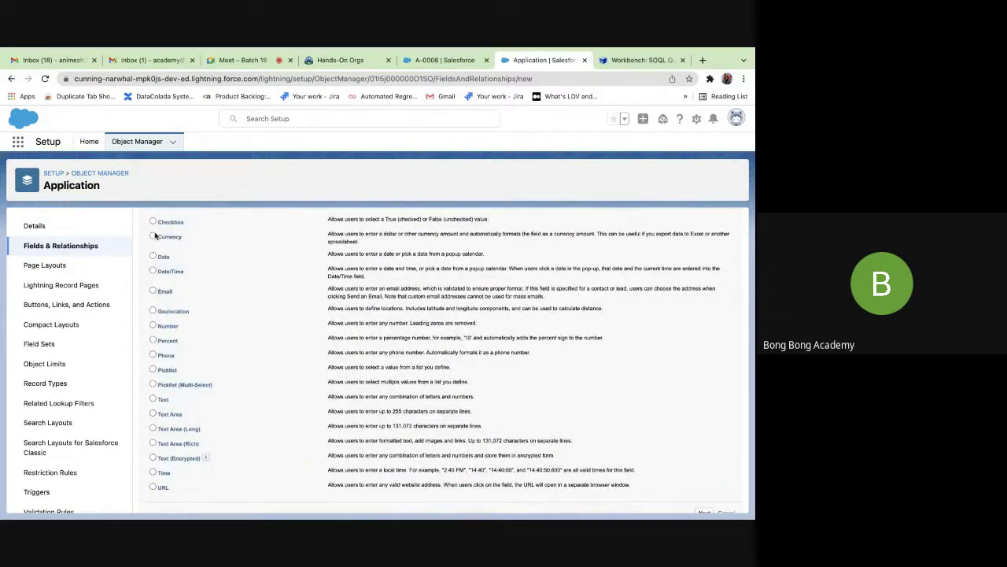
{"action": "left_click", "coordinate": [154, 398]}
Save the inline edit on A-0006, keeping Info 33.3A and Amount 33.30.
{"action": "left_click", "coordinate": [419, 60]}
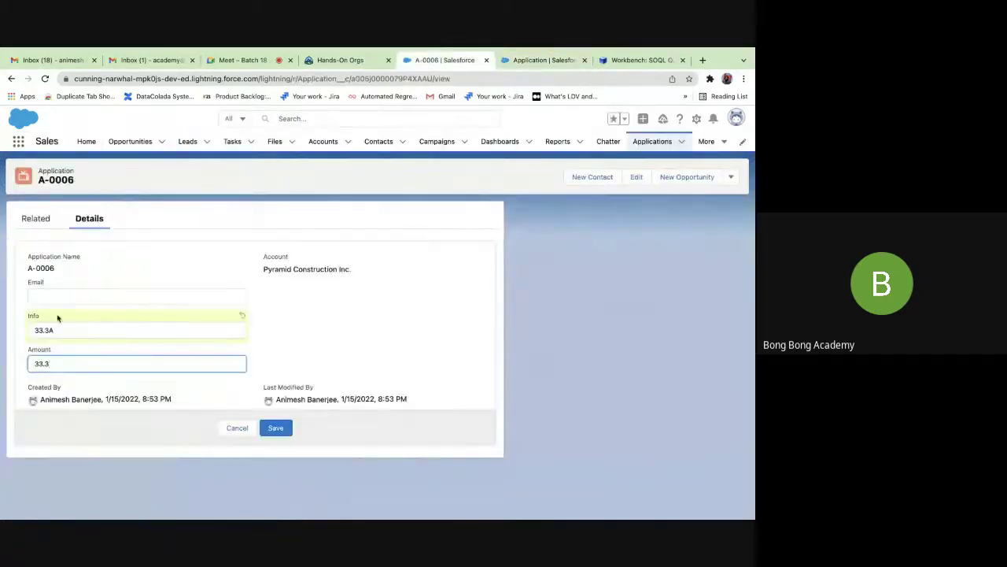
{"action": "left_click", "coordinate": [276, 427]}
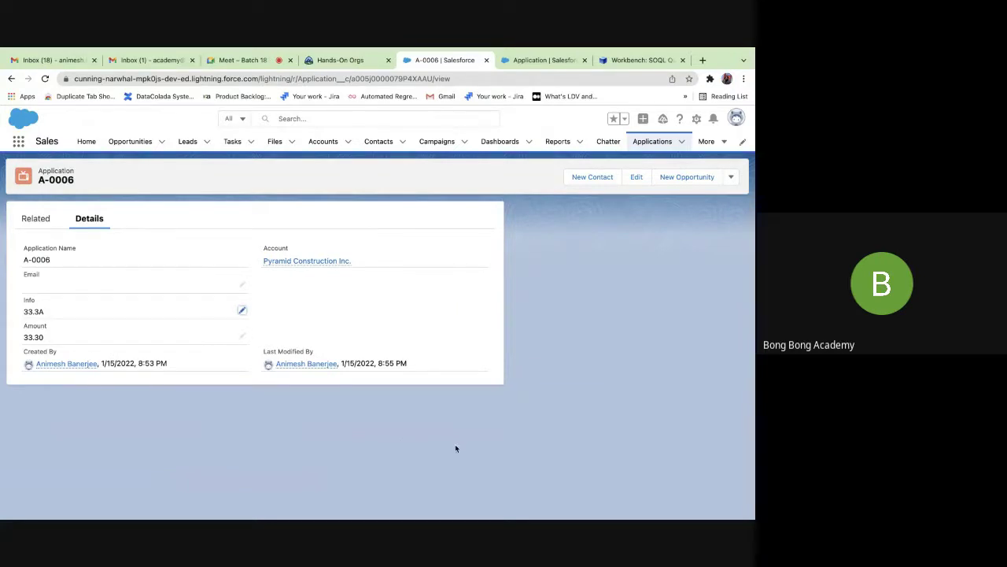
Glance at the Workbench SOQL query page, then return to the new field's data types.
{"action": "left_click", "coordinate": [551, 60]}
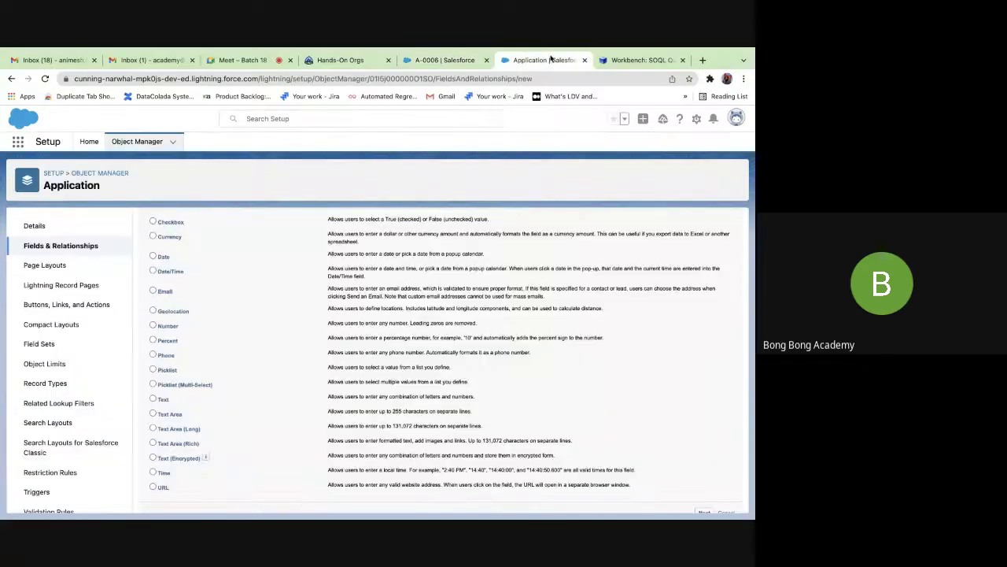
{"action": "left_click", "coordinate": [608, 68]}
{"action": "left_click", "coordinate": [554, 66]}
{"action": "scroll", "coordinate": [305, 342], "scroll_direction": "up", "scroll_amount": 1}
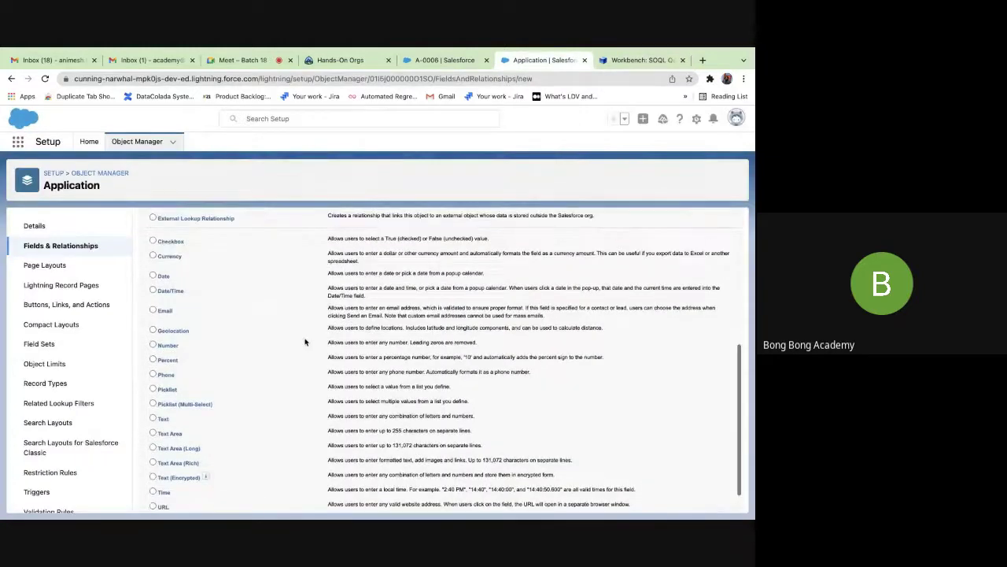
{"action": "scroll", "coordinate": [305, 342], "scroll_direction": "down", "scroll_amount": 1}
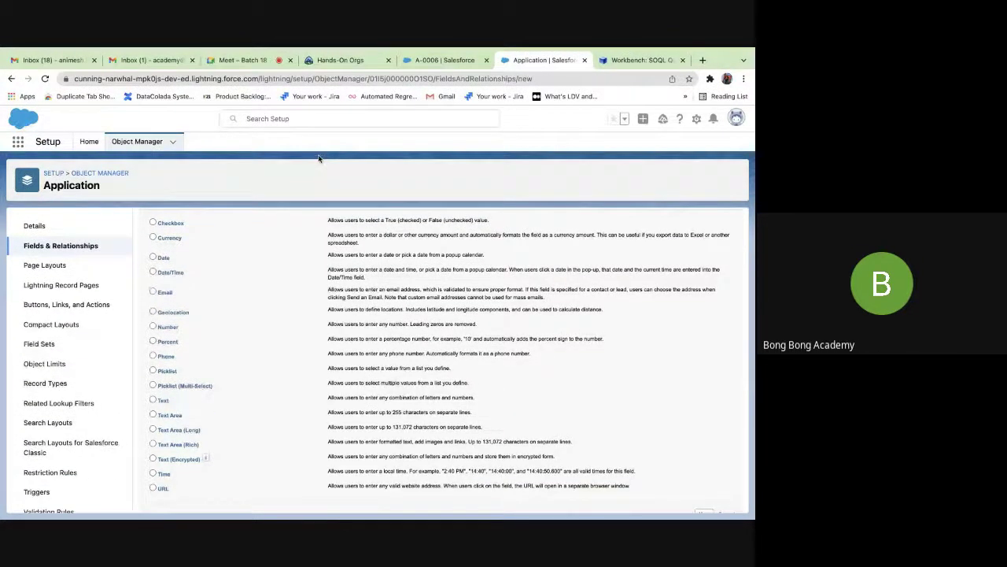
Stop presenting the screen in the Google Meet call.
{"action": "mouse_move", "coordinate": [278, 49]}
{"action": "left_click", "coordinate": [240, 87]}
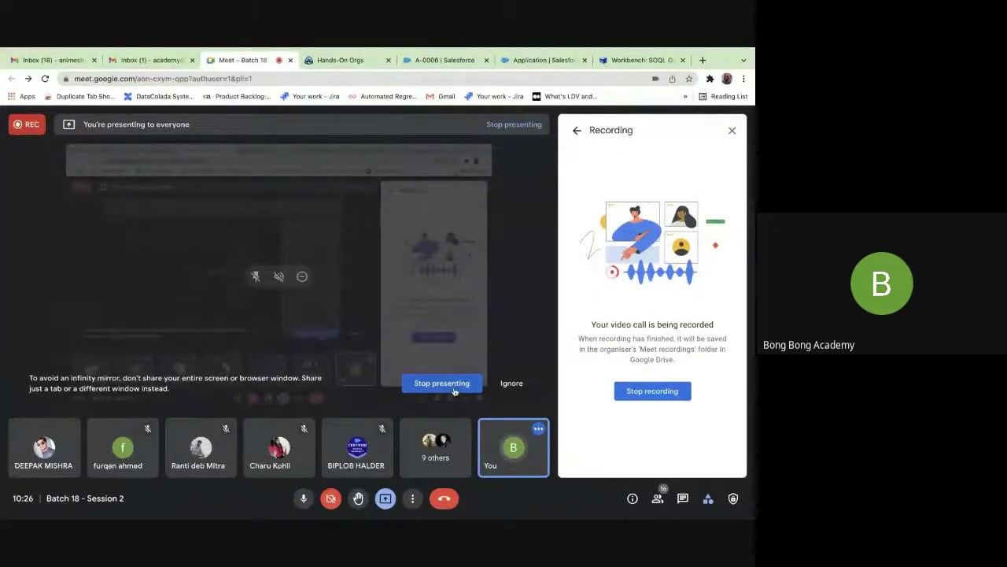
{"action": "left_click", "coordinate": [454, 386]}
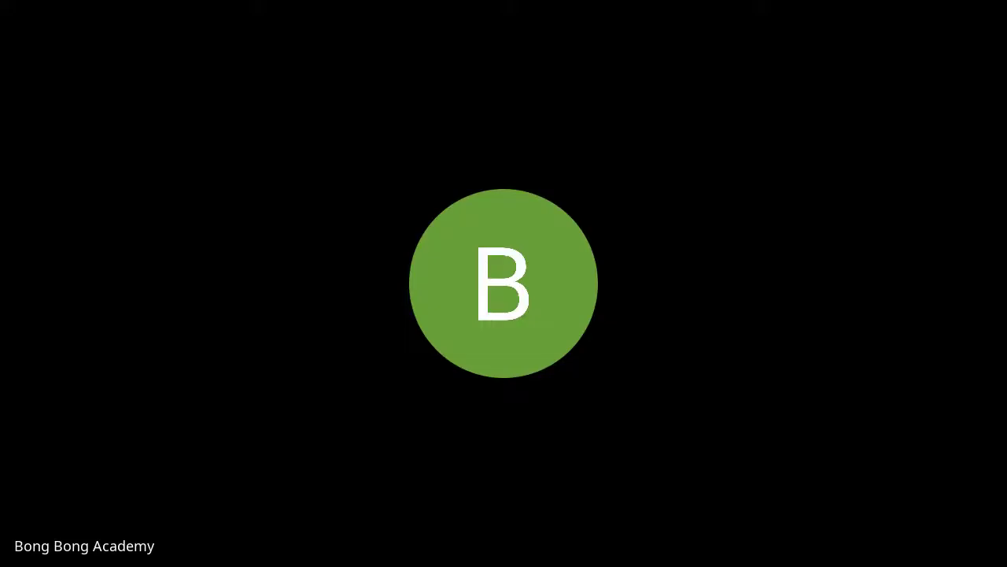